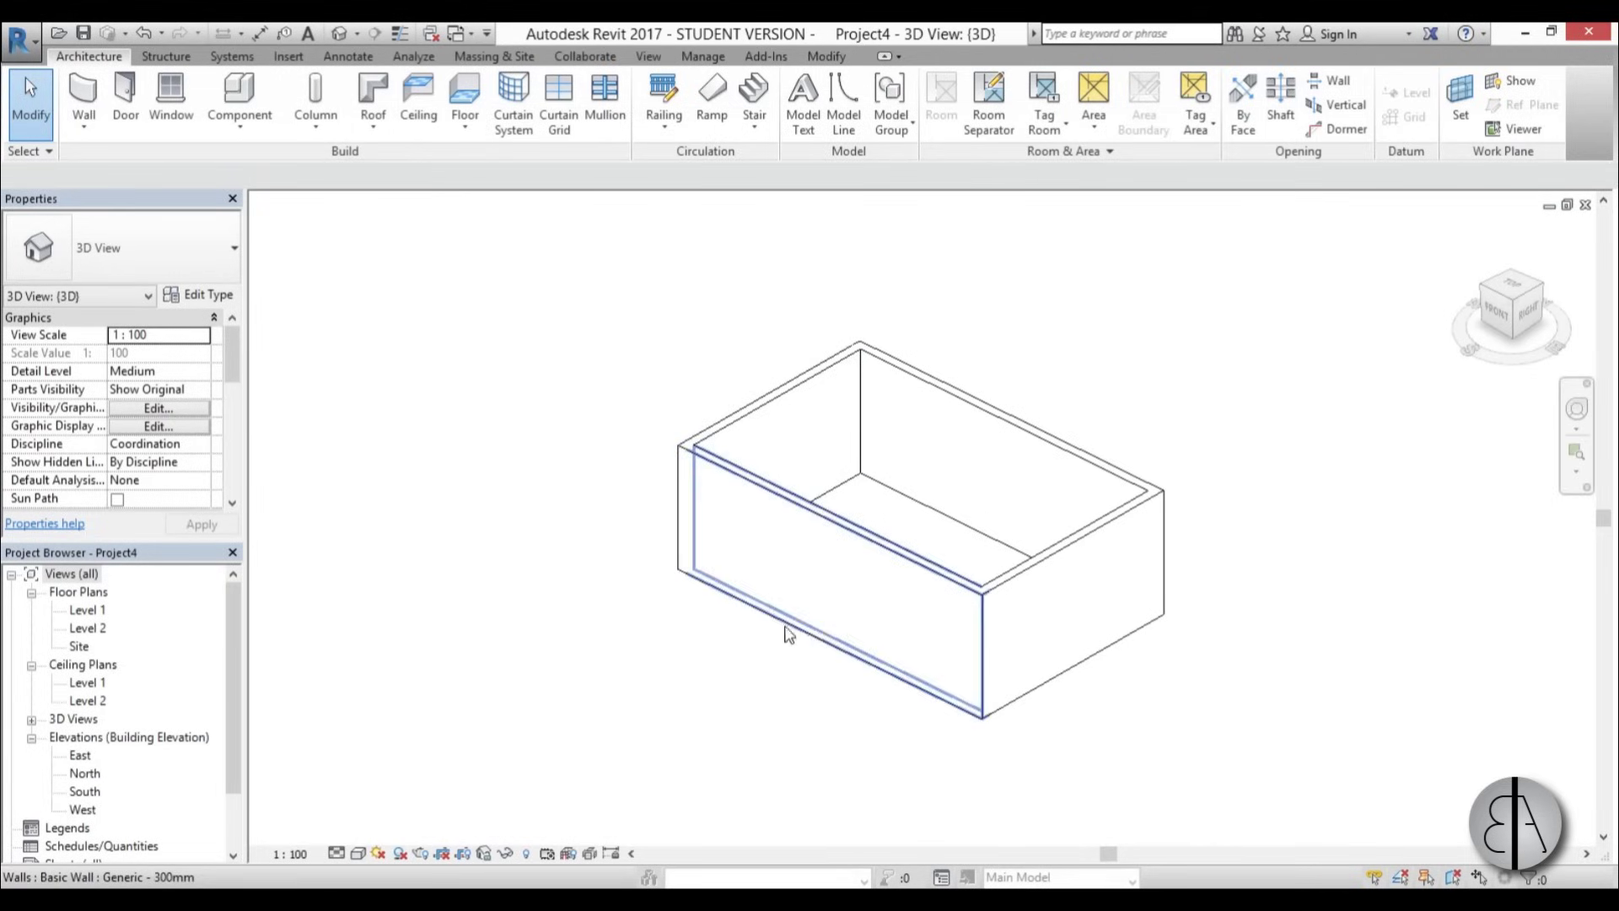
# - Sketch a rectangular roof footprint on the Level 2 plan around the building's outer wall corners, using an offset of 1.0000
pyautogui.doubleClick(87, 629)
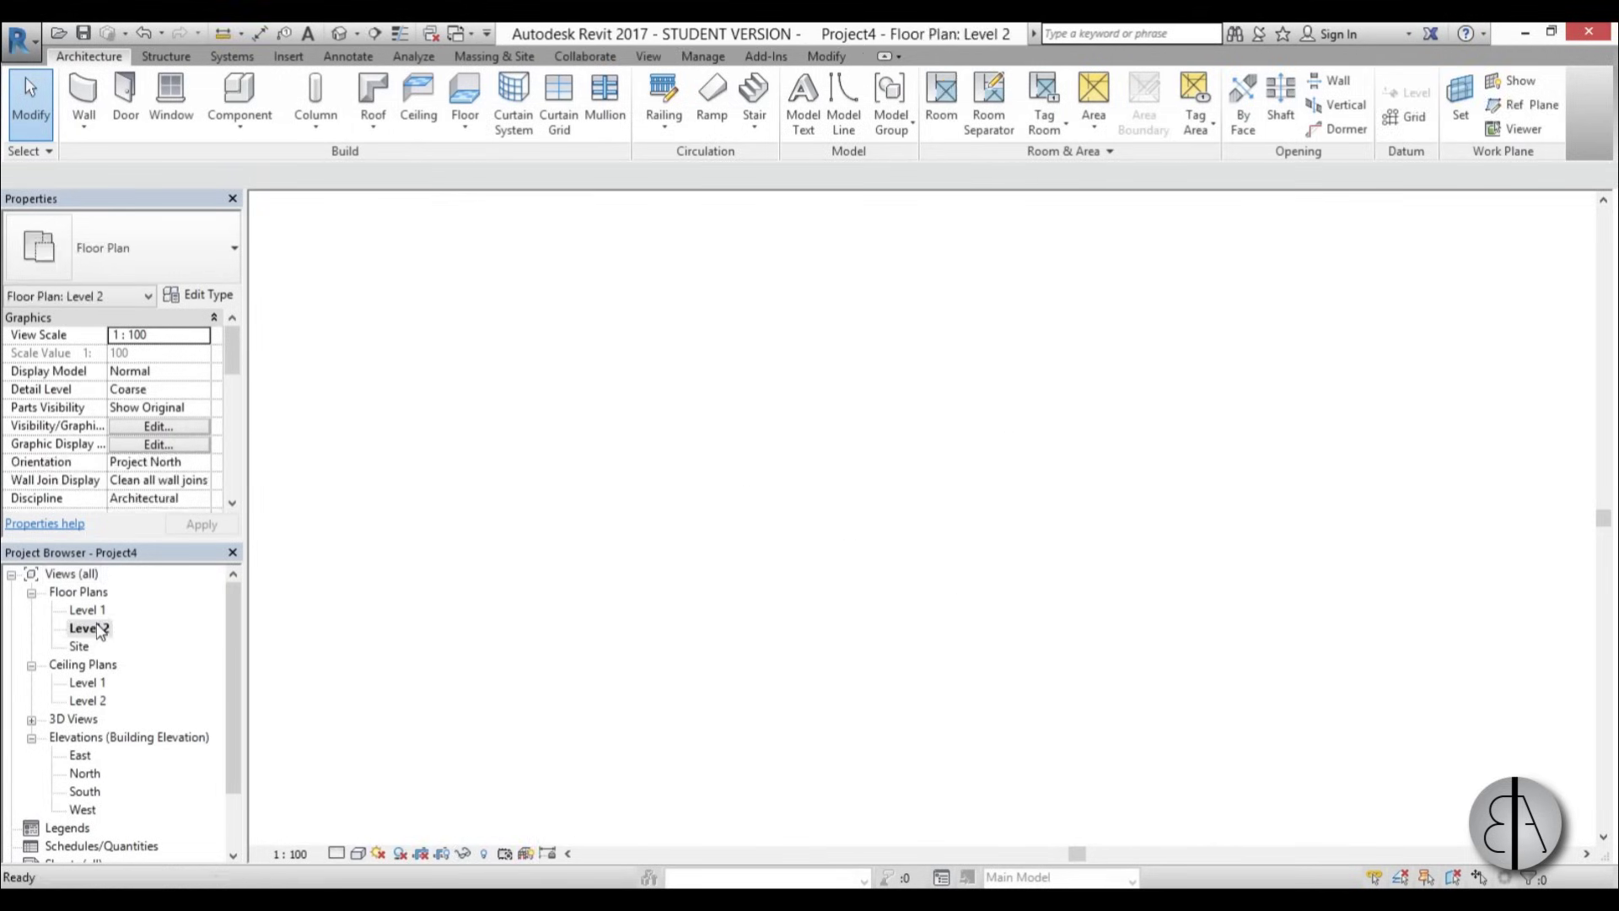
pyautogui.scroll(5, 998, 507)
pyautogui.moveTo(914, 495); pyautogui.dragTo(864, 520, button='middle')
pyautogui.click(374, 100)
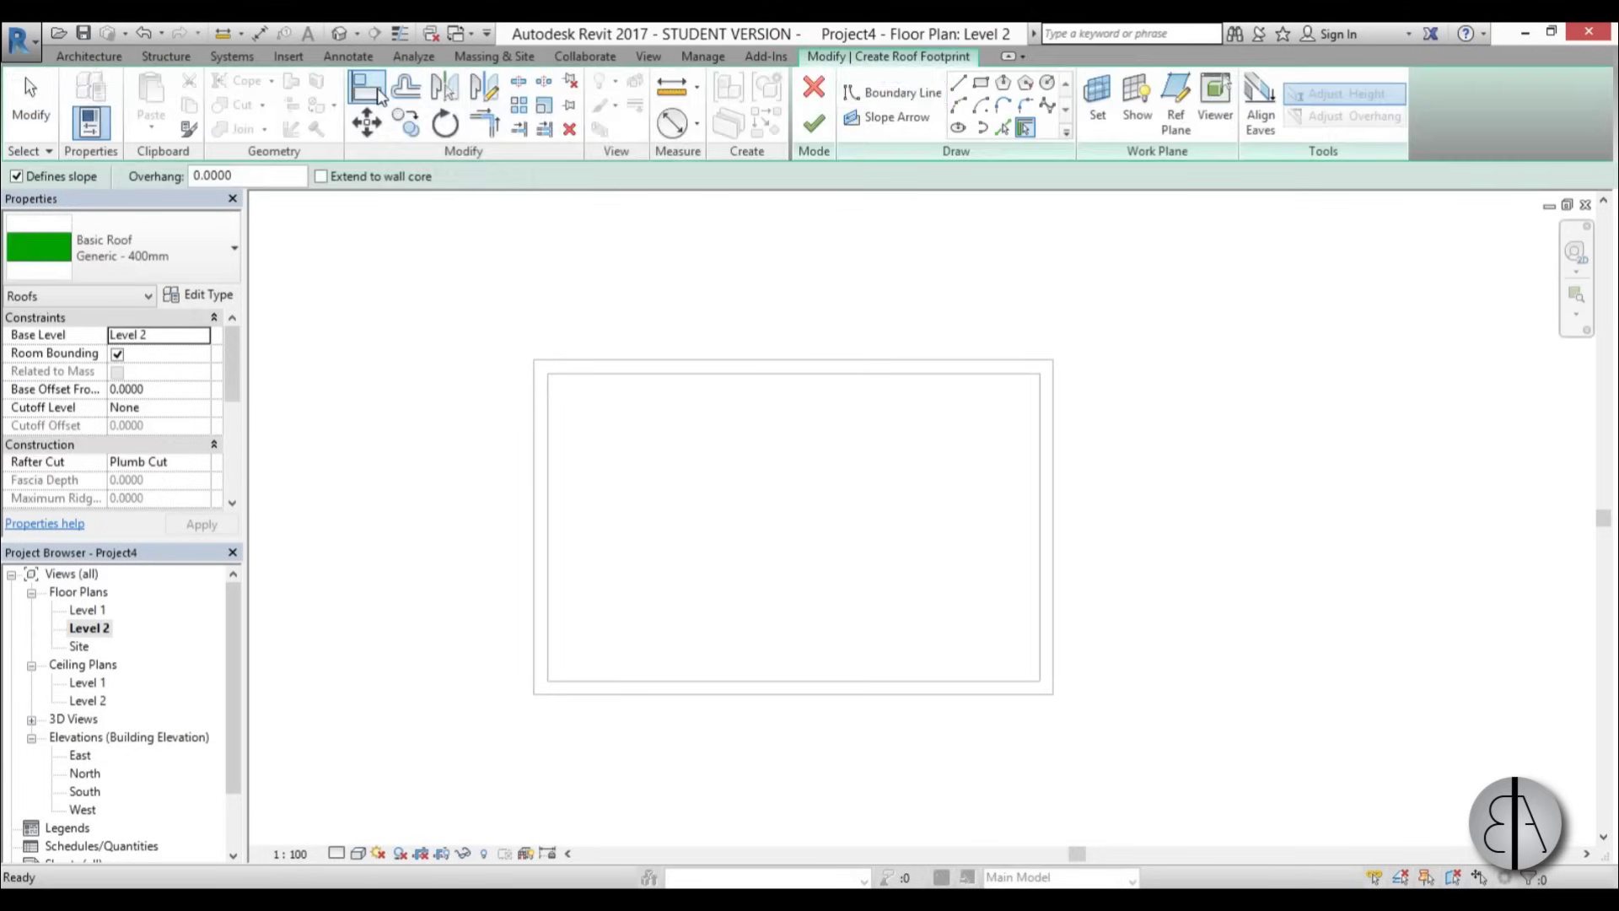
pyautogui.click(981, 88)
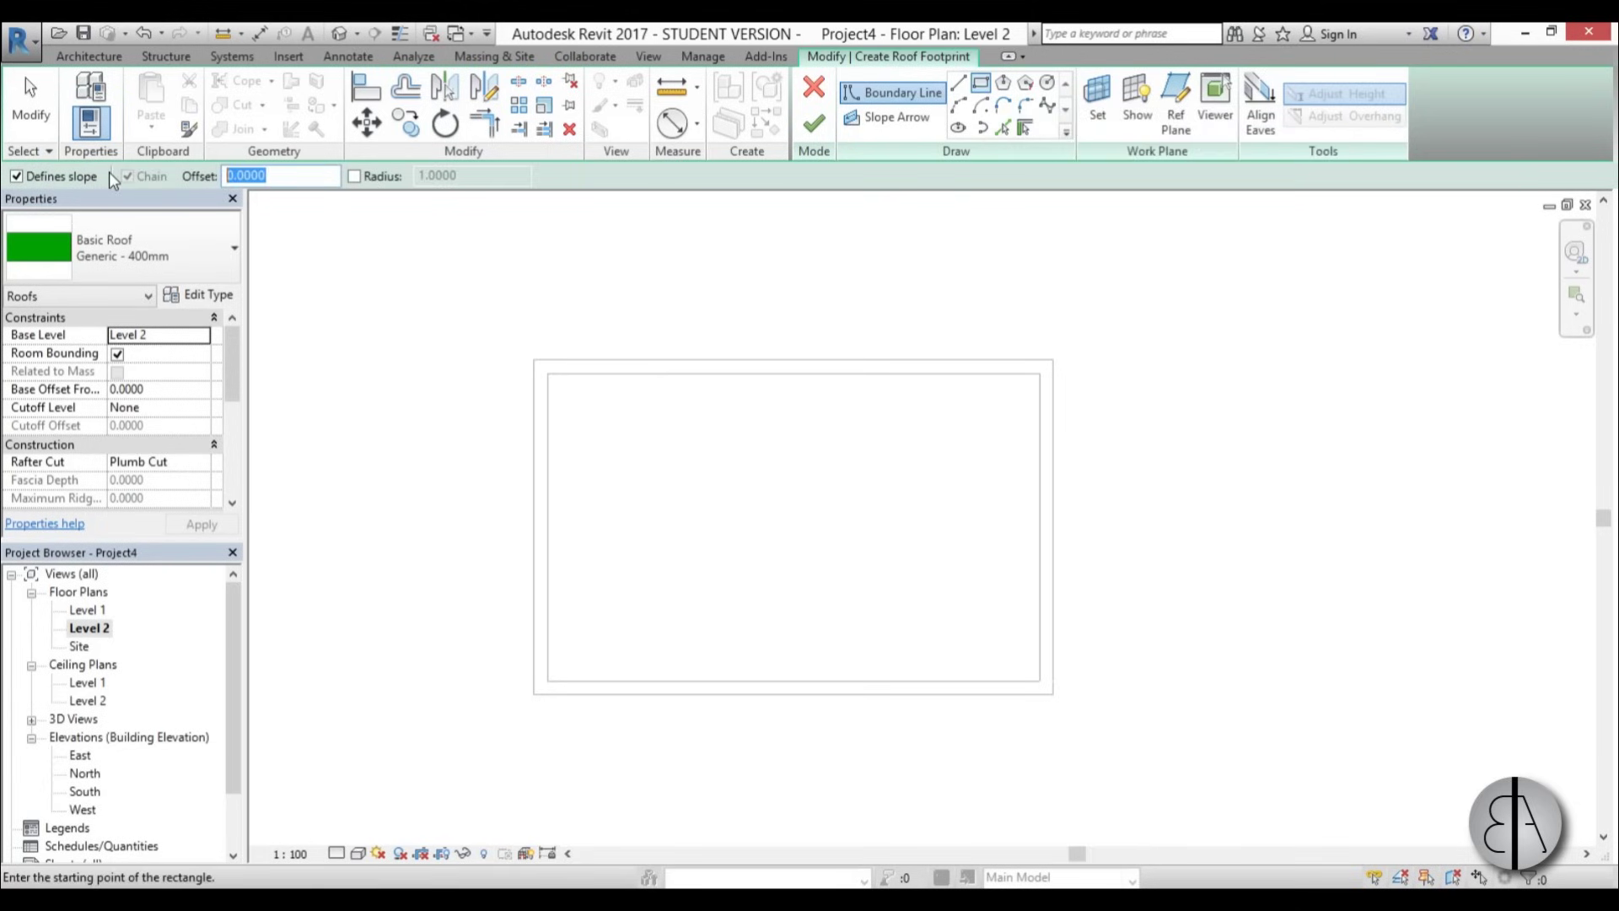
pyautogui.write('1')
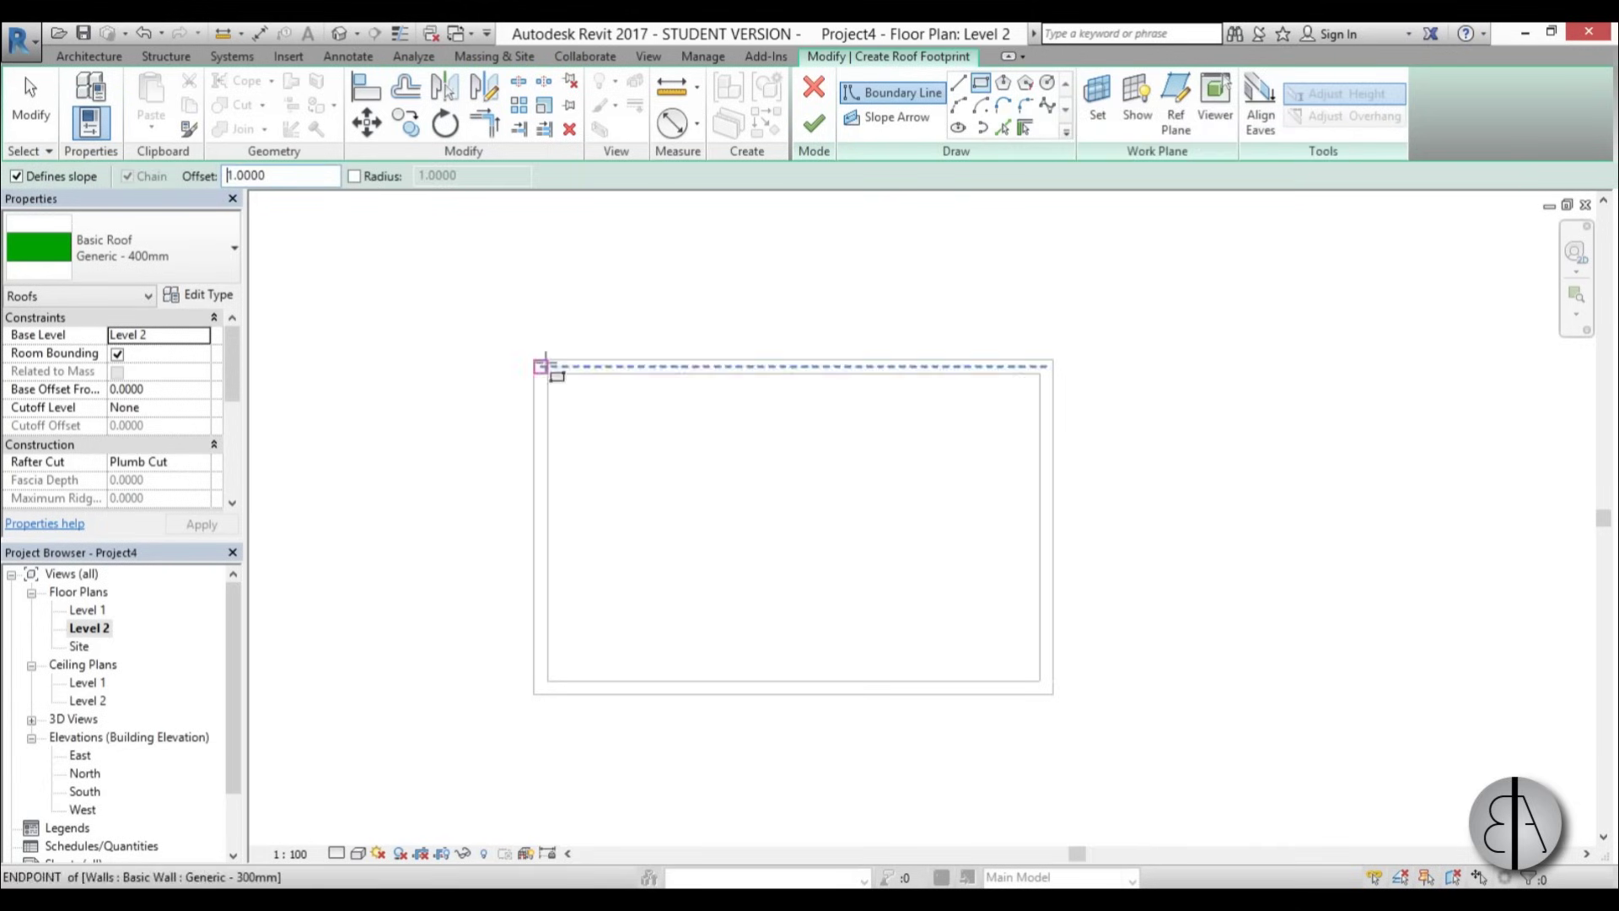
pyautogui.click(533, 360)
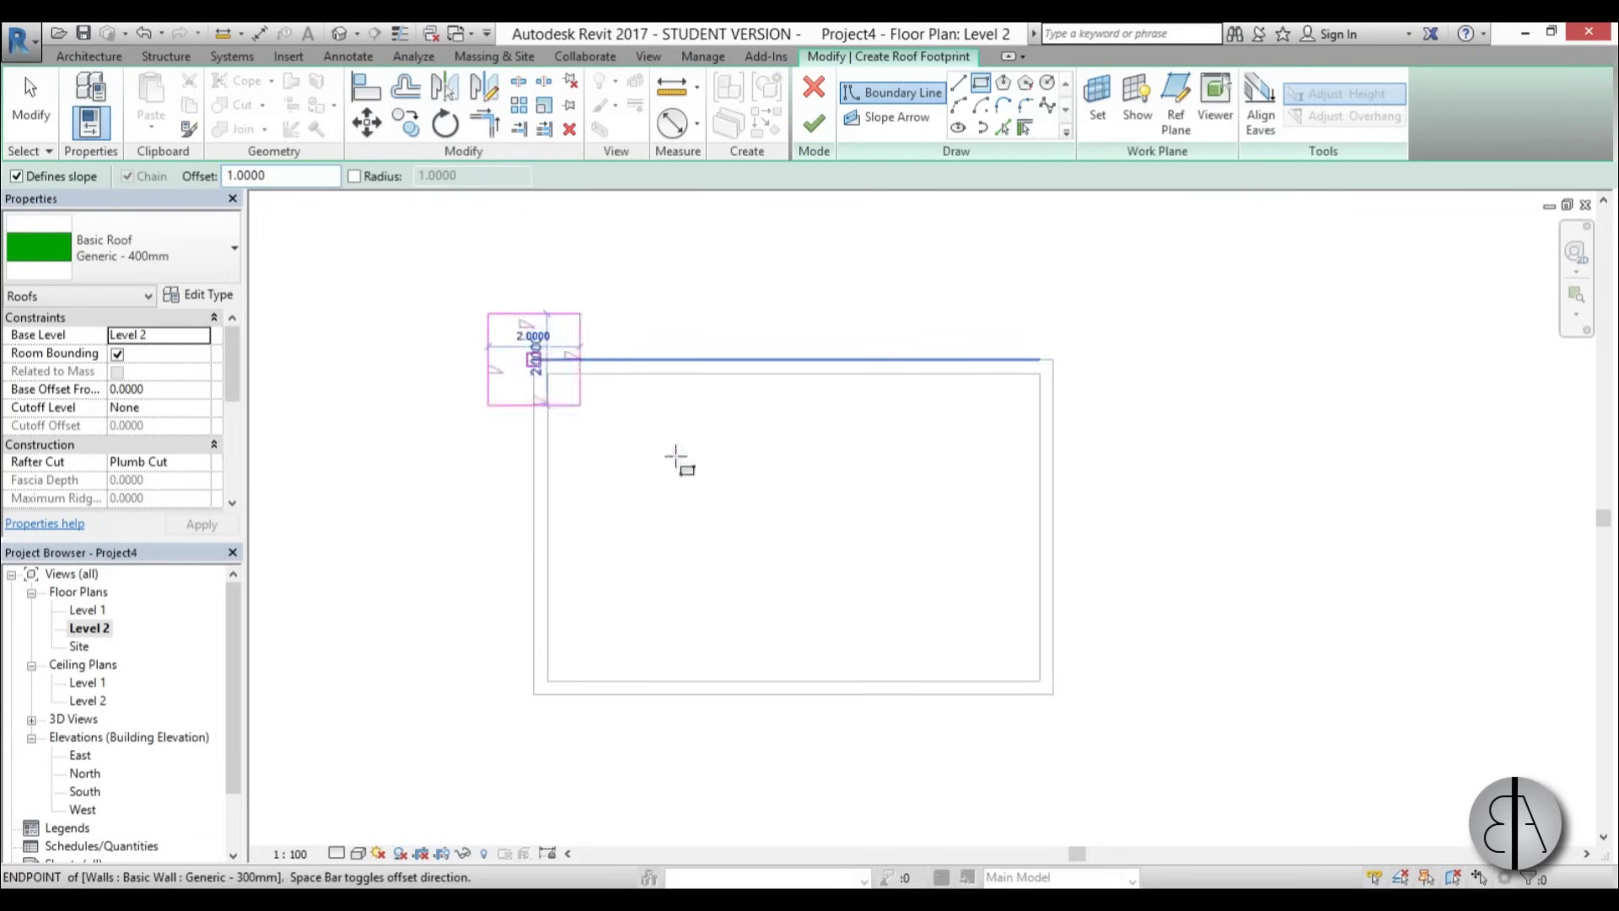
pyautogui.click(1054, 697)
pyautogui.scroll(-3, 936, 455)
pyautogui.press('Escape')
pyautogui.press('Escape')
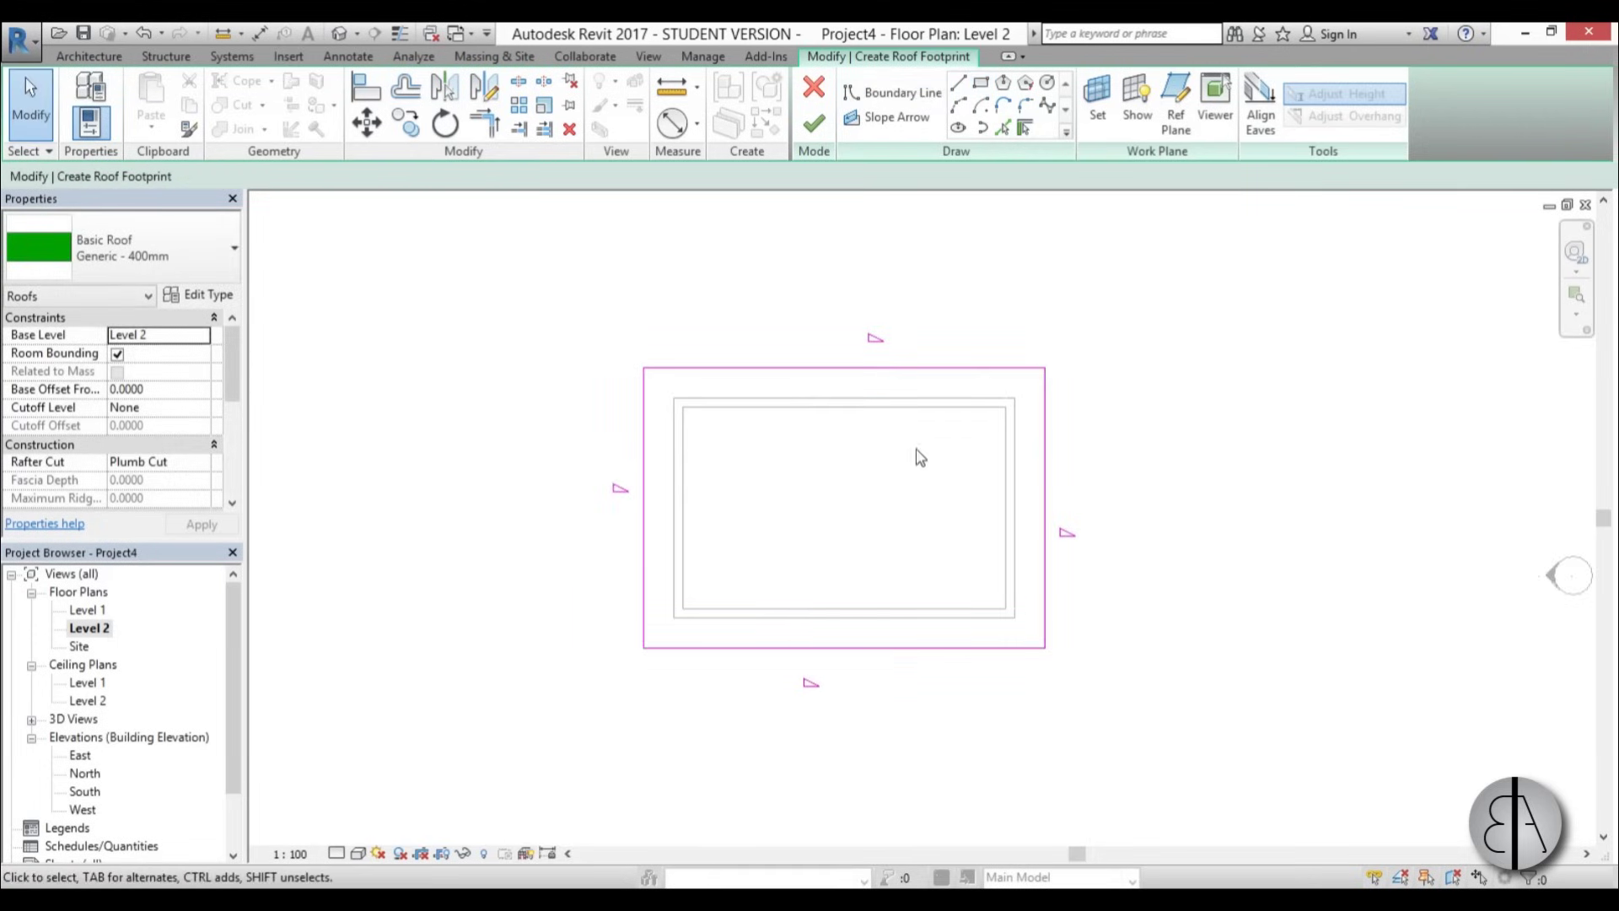
# - Remove the slope definition from the upper, left and right edges of the roof footprint
pyautogui.click(1046, 503)
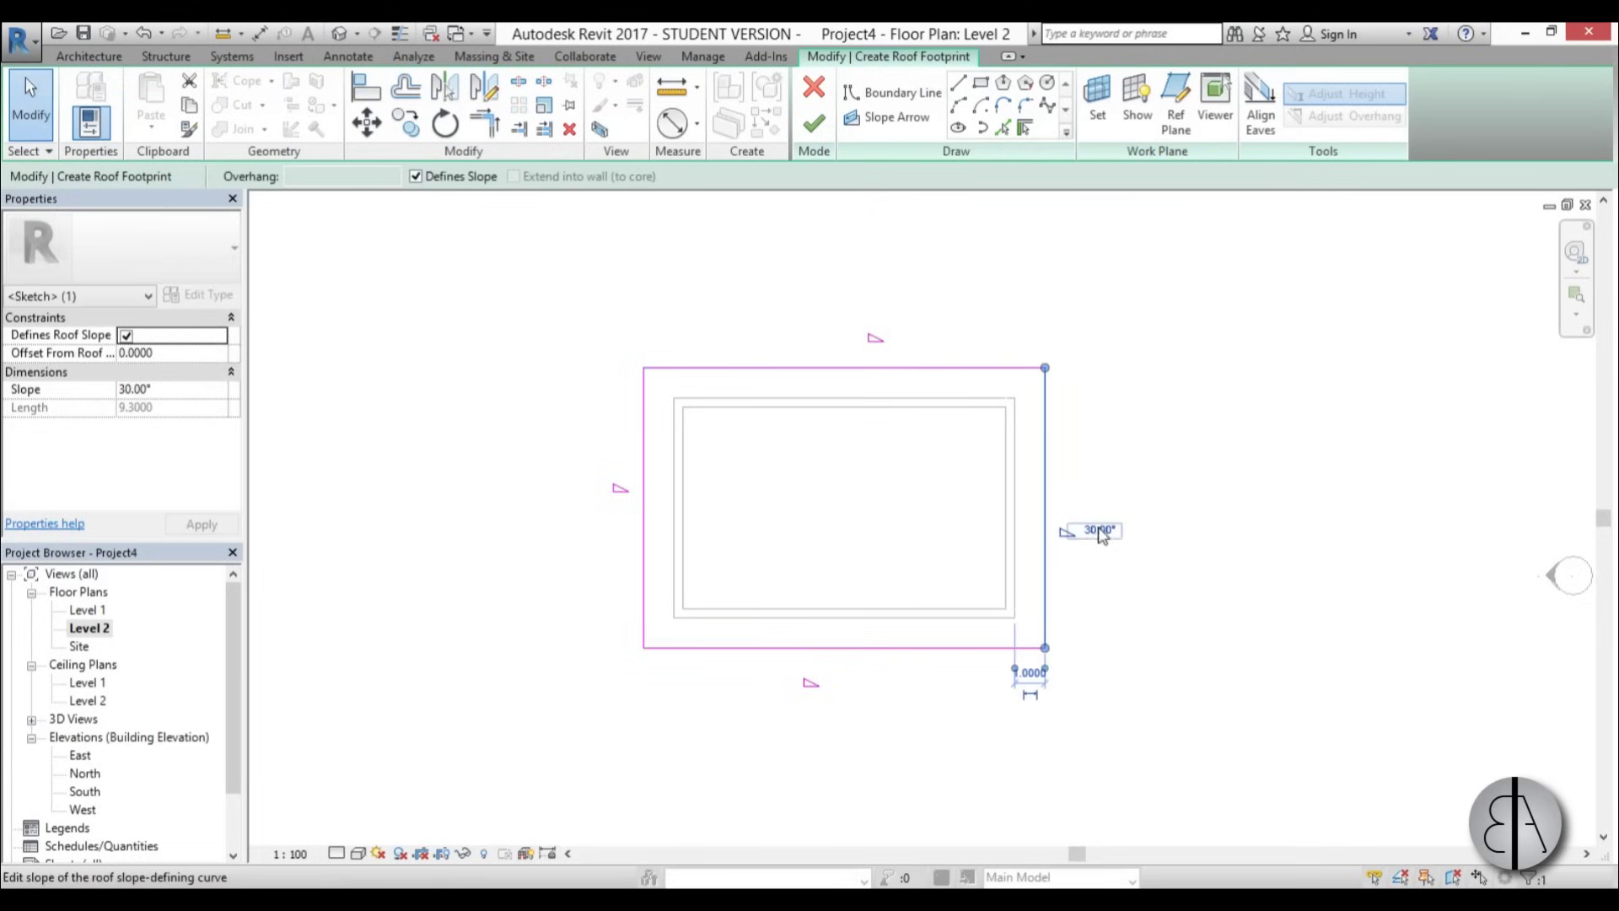
pyautogui.click(1204, 568)
pyautogui.moveTo(1260, 561); pyautogui.dragTo(1156, 526)
pyautogui.moveTo(774, 410)
pyautogui.mouseDown()
pyautogui.moveTo(528, 336)
pyautogui.moveTo(540, 346)
pyautogui.mouseUp()
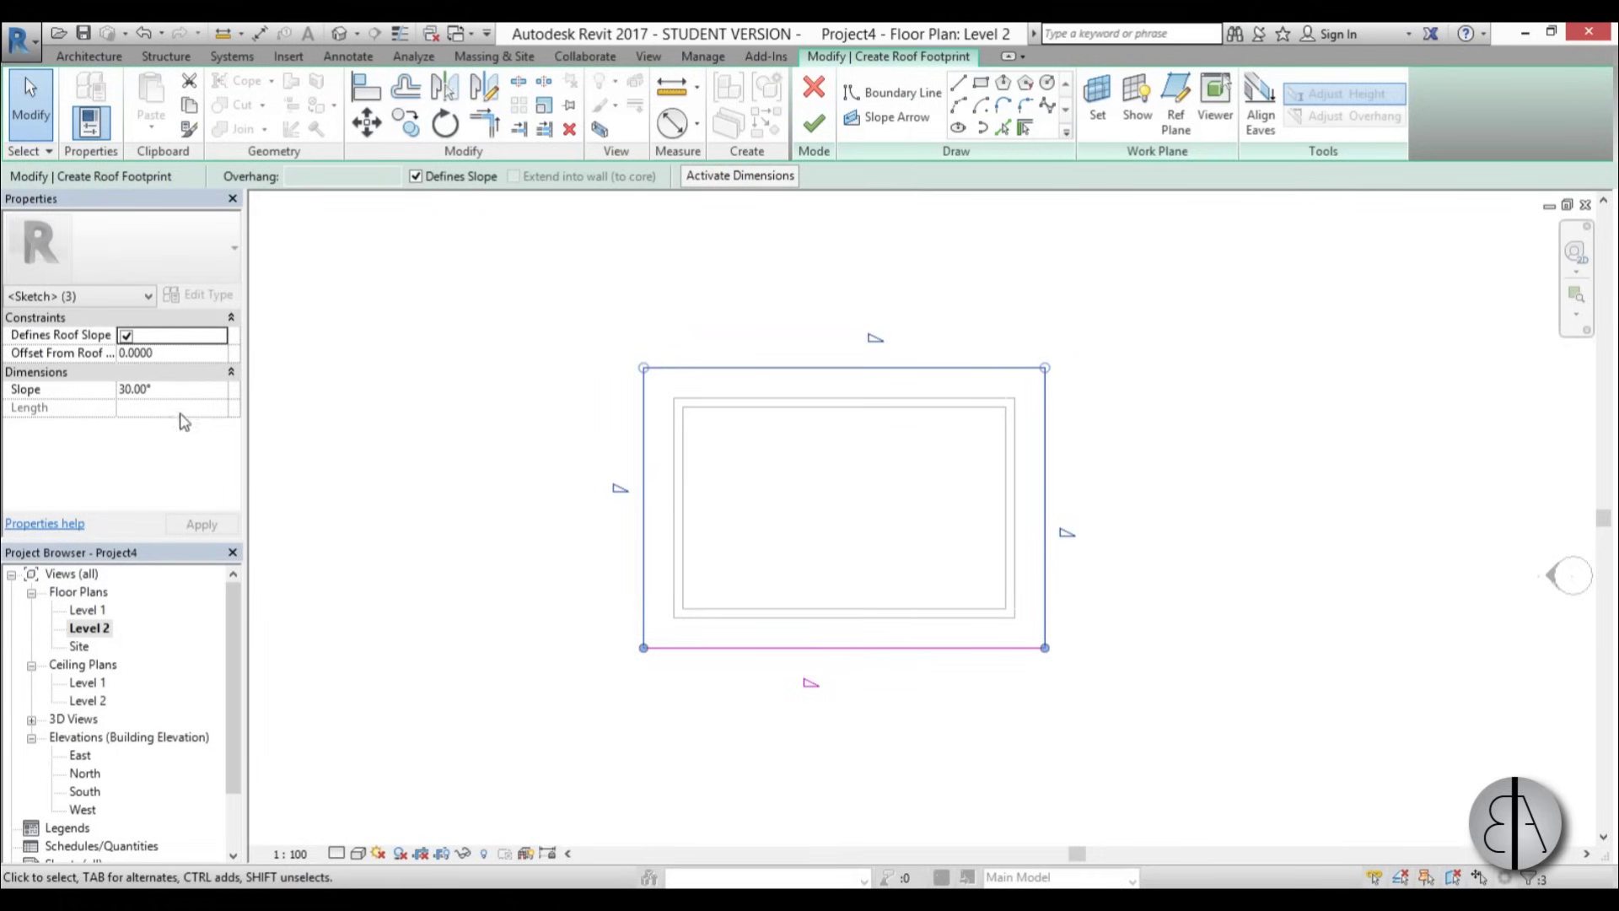
pyautogui.click(416, 176)
pyautogui.click(542, 325)
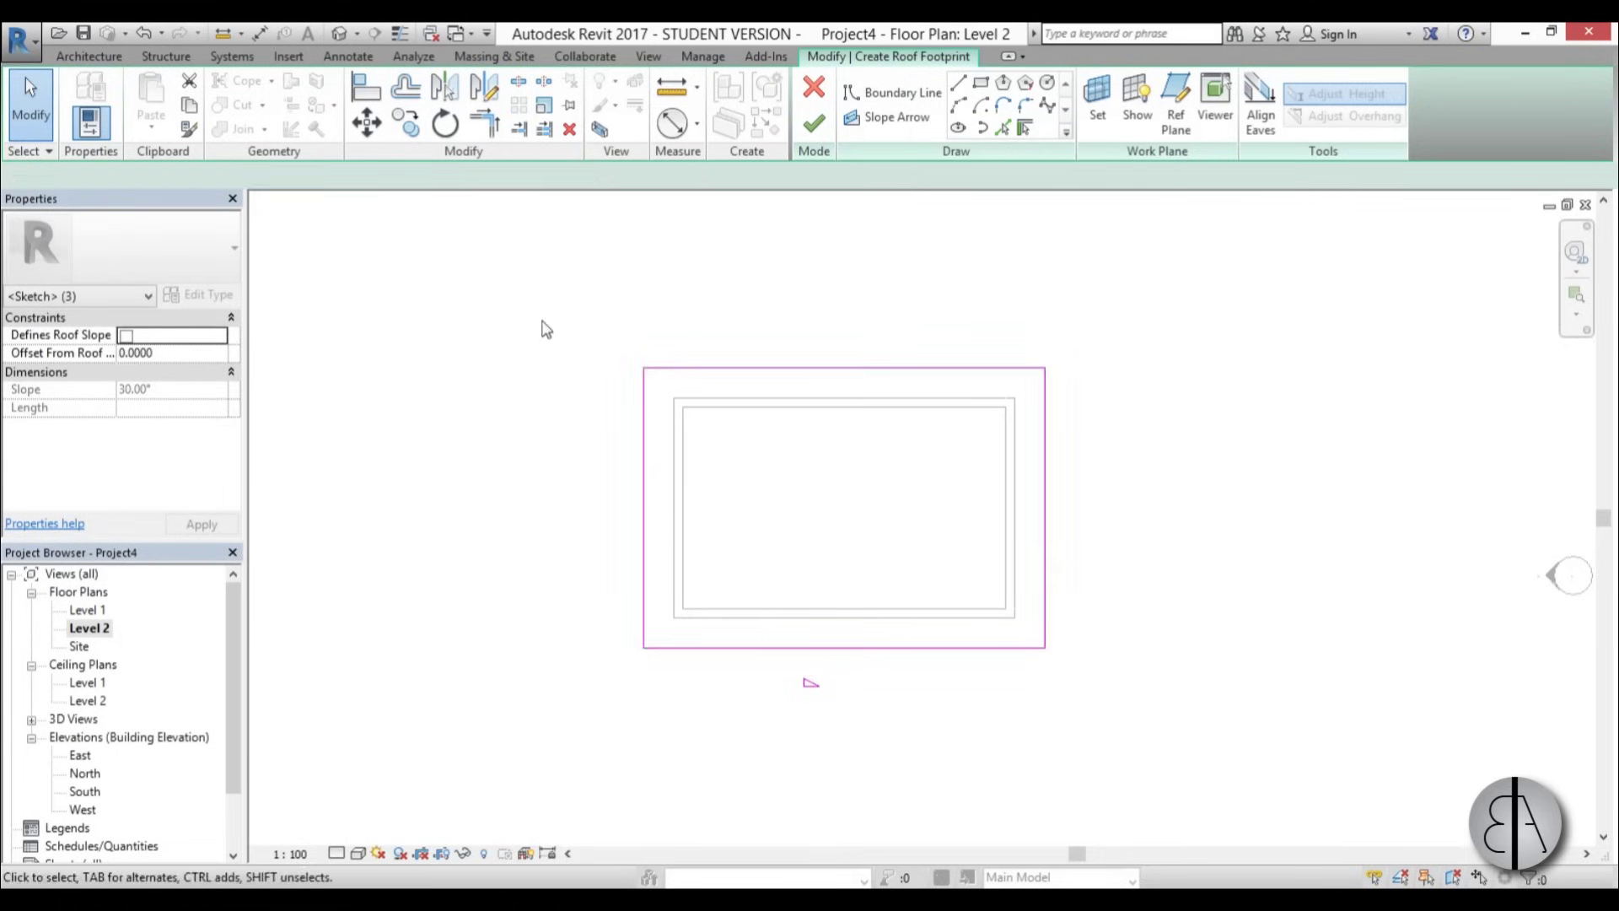
# - Set the slope of the footprint's lower edge to 20° and finish the shed roof
pyautogui.click(904, 648)
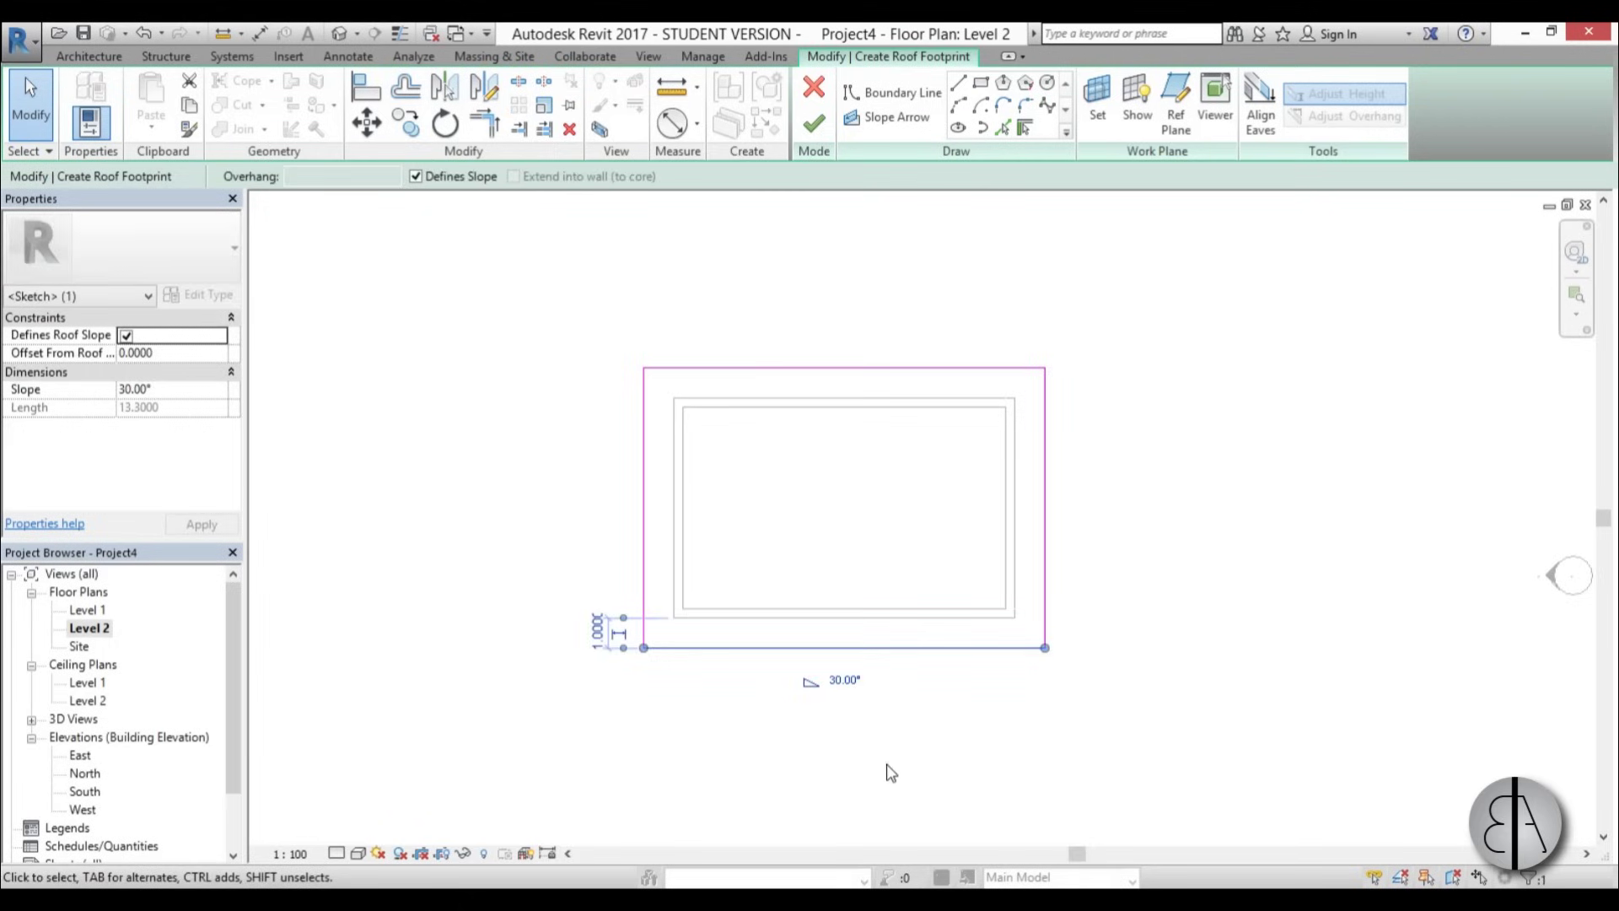
pyautogui.click(843, 683)
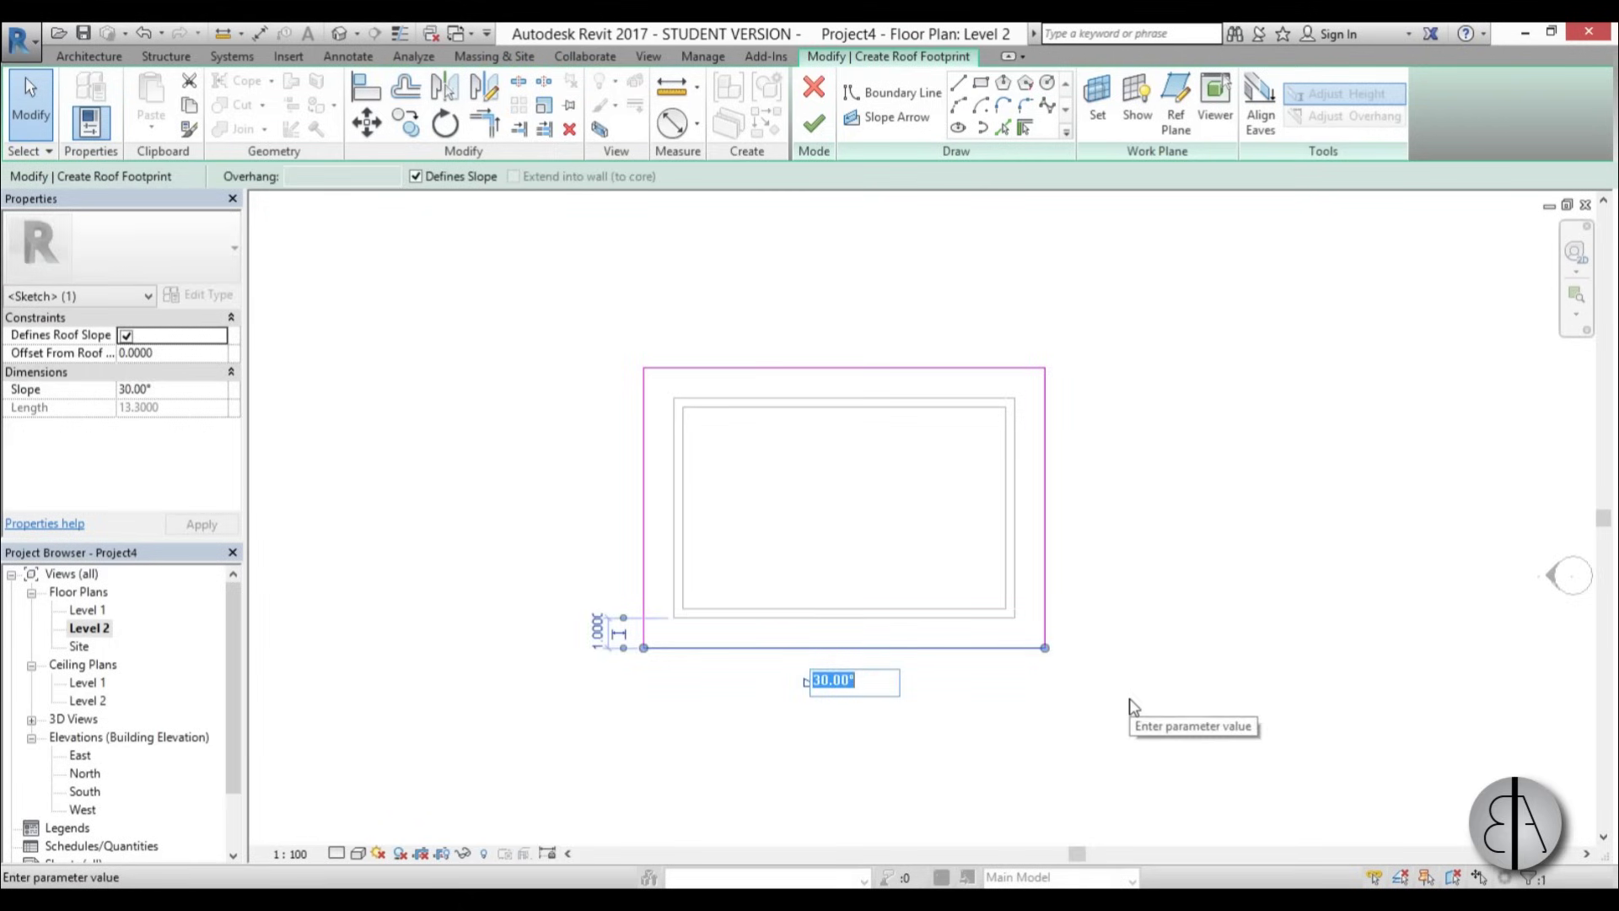
pyautogui.write('20')
pyautogui.press('Return')
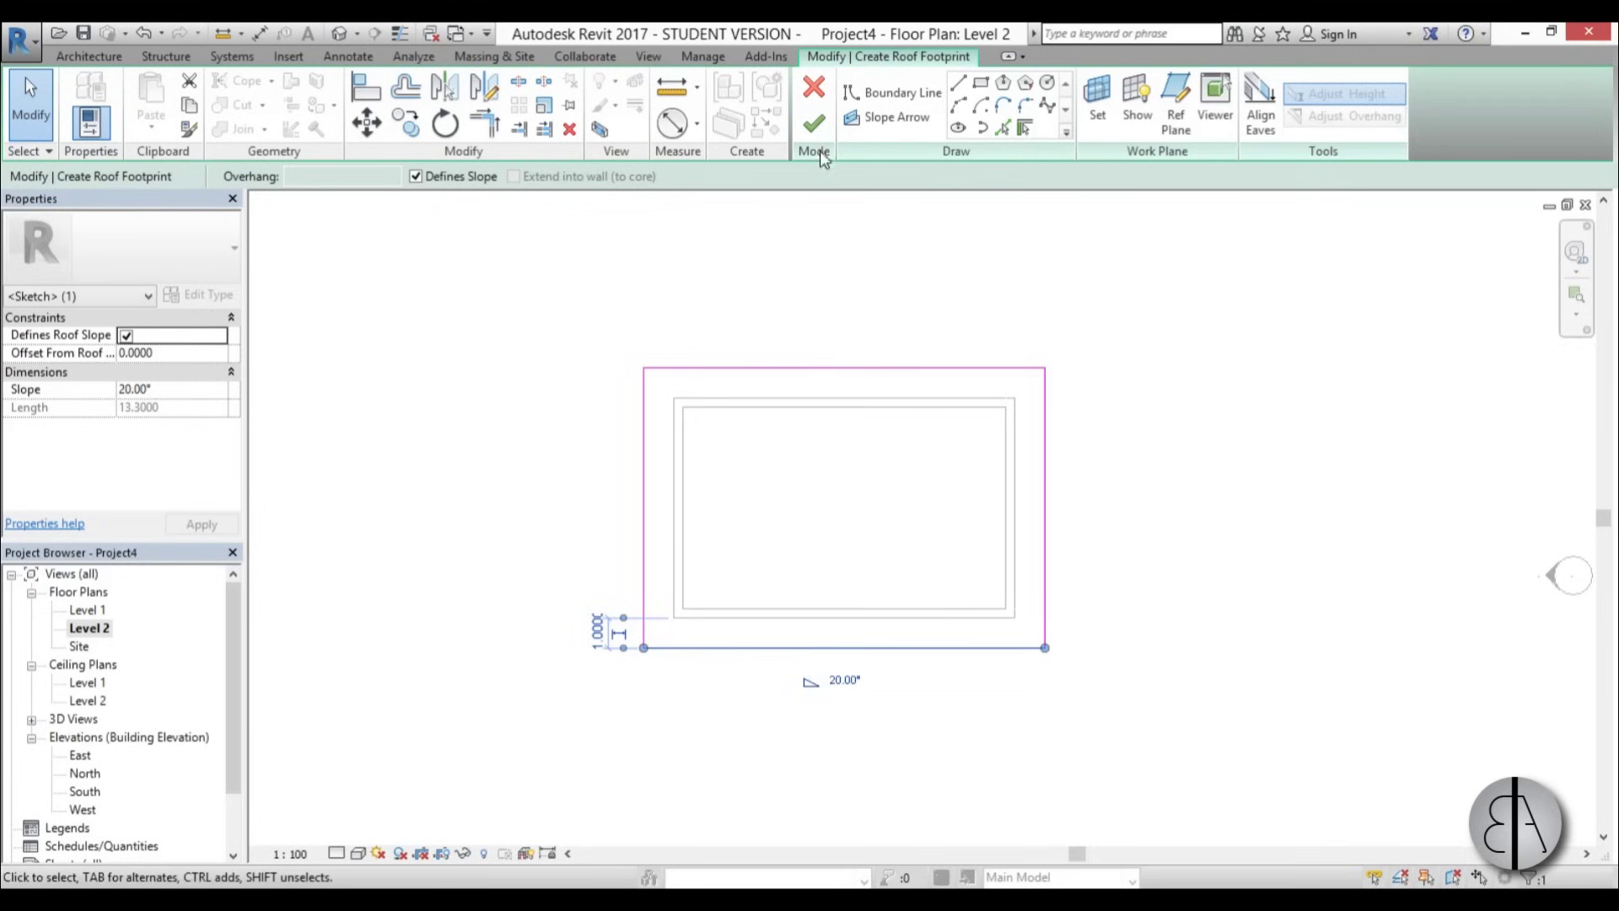
pyautogui.click(815, 126)
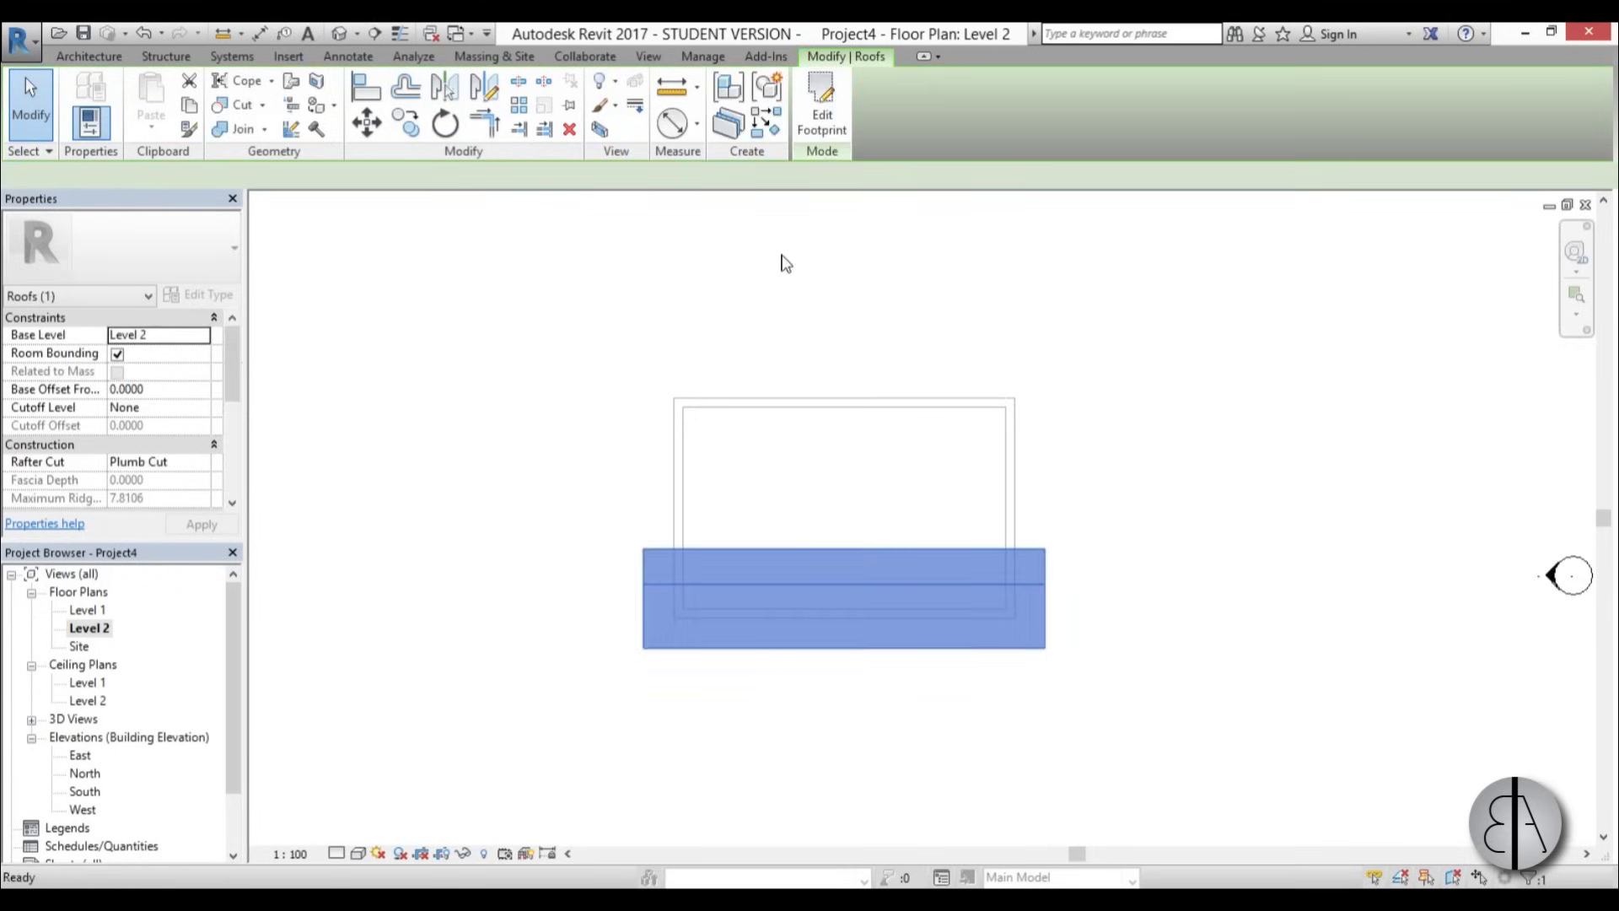
pyautogui.click(753, 302)
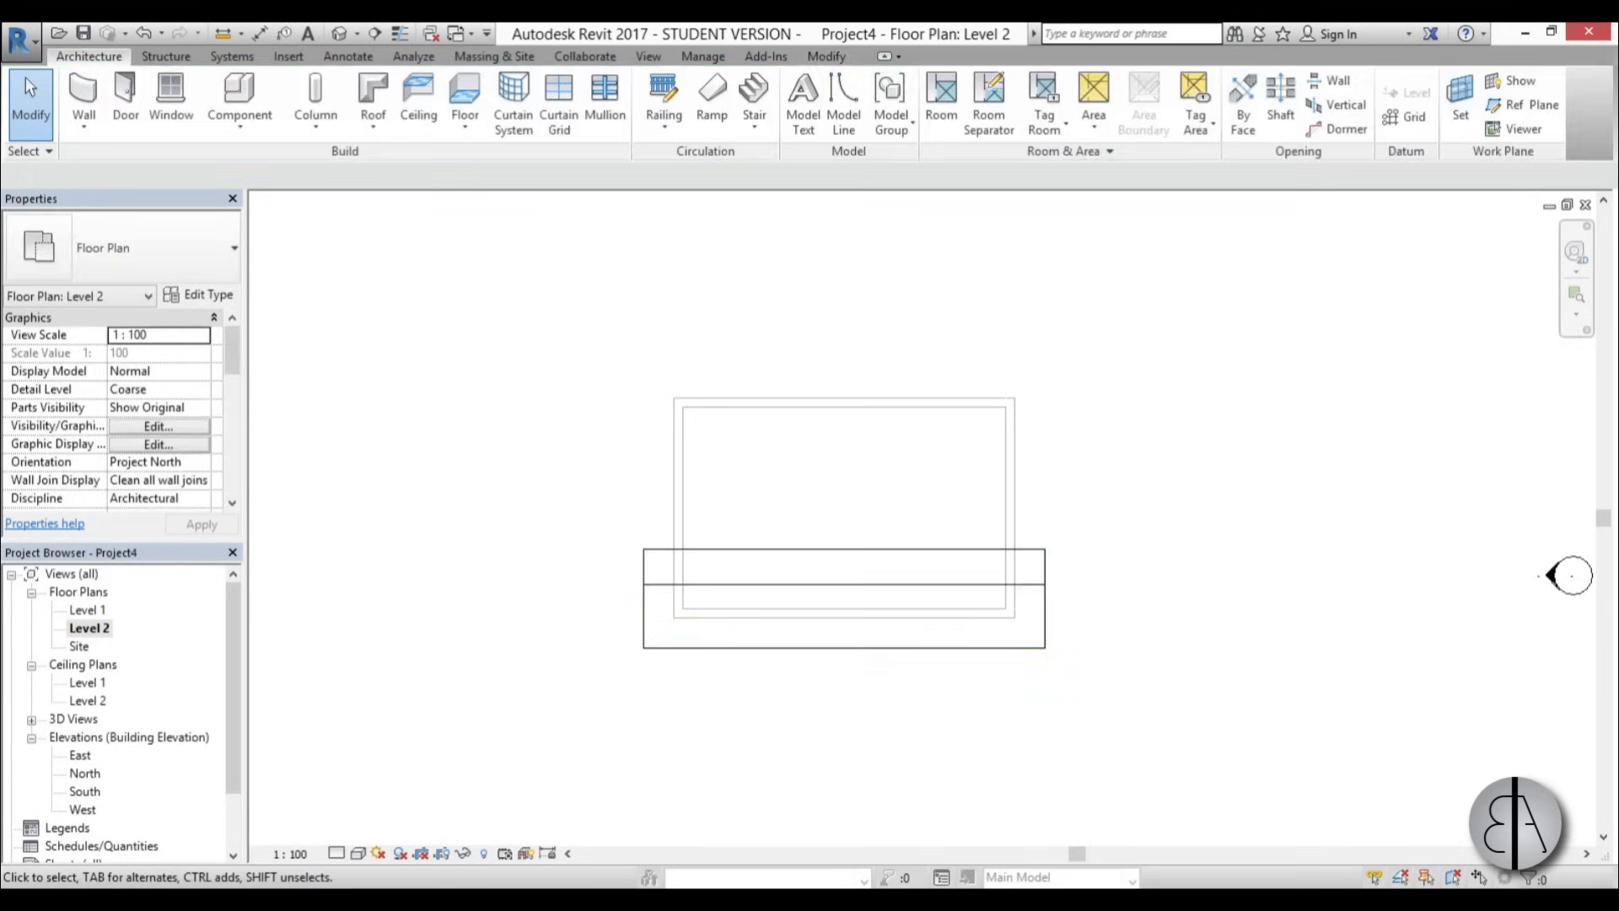
# - Attach the tops of all four walls to the sloping shed roof in the 3D view
pyautogui.click(33, 720)
pyautogui.doubleClick(82, 736)
pyautogui.keyDown('shift'); pyautogui.moveTo(889, 419); pyautogui.dragTo(871, 503, button='middle'); pyautogui.keyUp('shift')
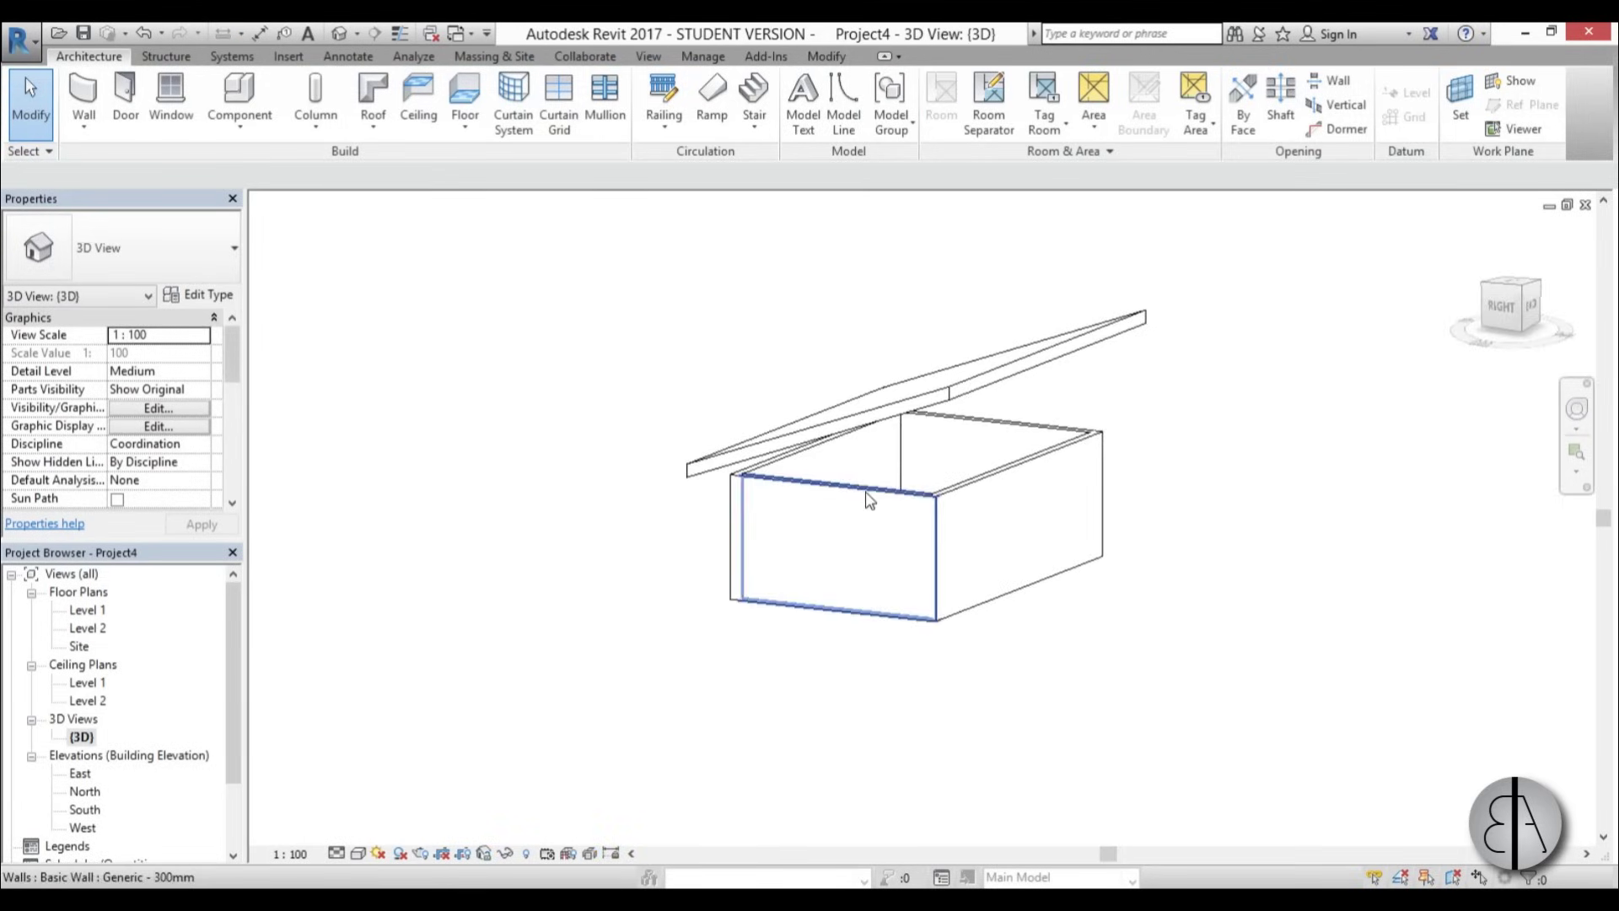
pyautogui.press('Tab')
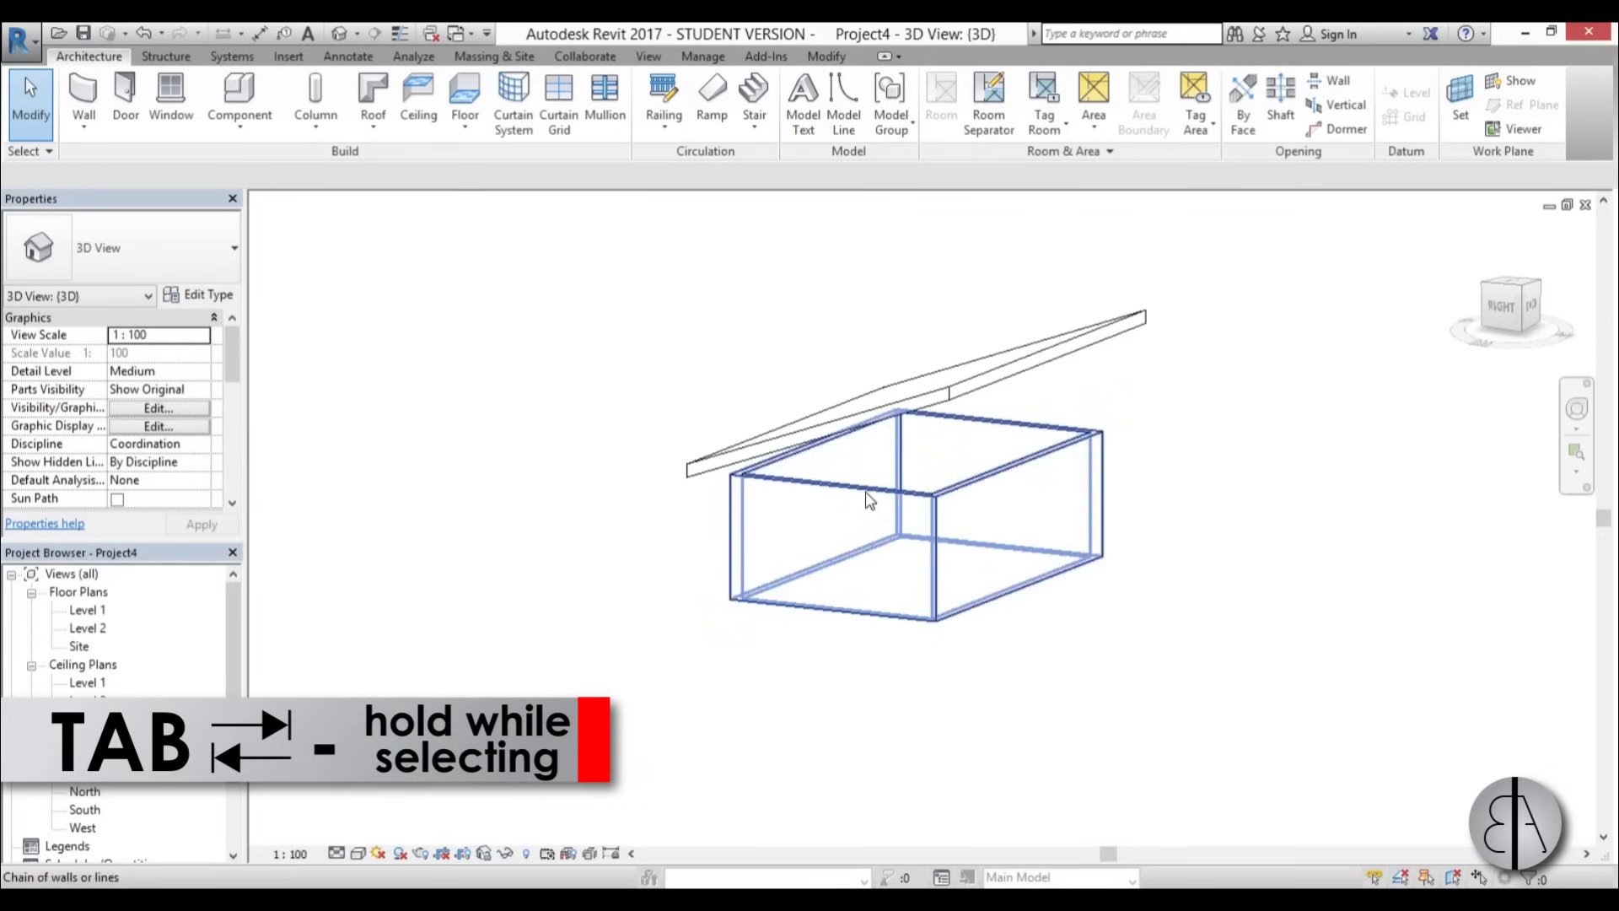
pyautogui.click(868, 499)
pyautogui.keyDown('shift'); pyautogui.moveTo(865, 493); pyautogui.dragTo(1055, 667, button='middle'); pyautogui.keyUp('shift')
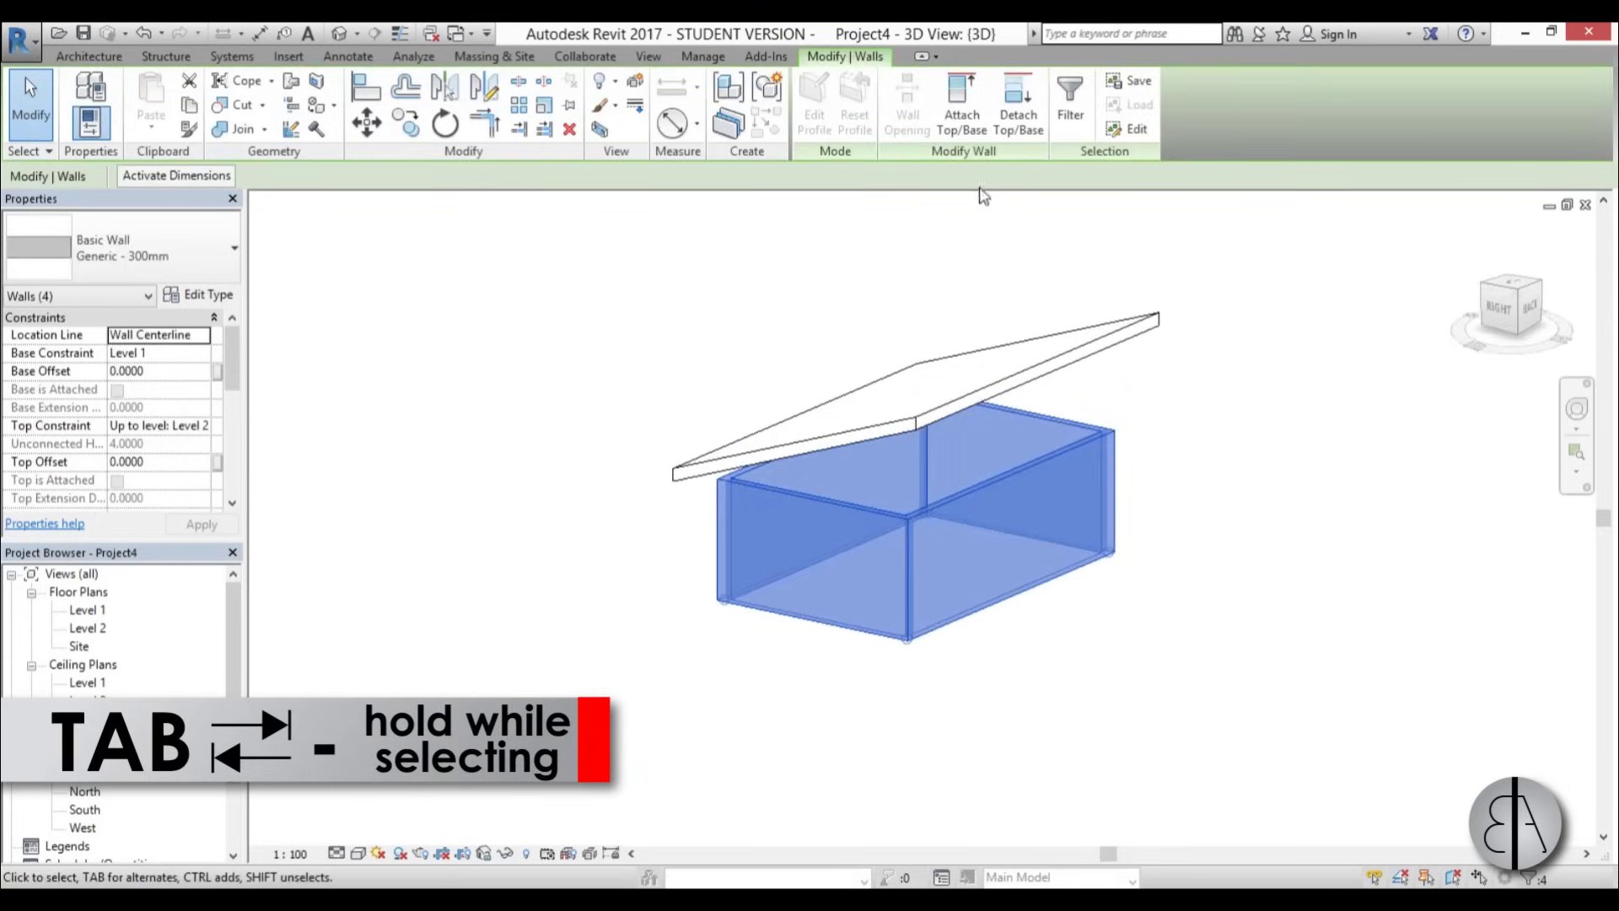
pyautogui.click(959, 129)
pyautogui.click(1086, 346)
pyautogui.keyDown('shift'); pyautogui.moveTo(1048, 434); pyautogui.dragTo(652, 832, button='middle'); pyautogui.keyUp('shift')
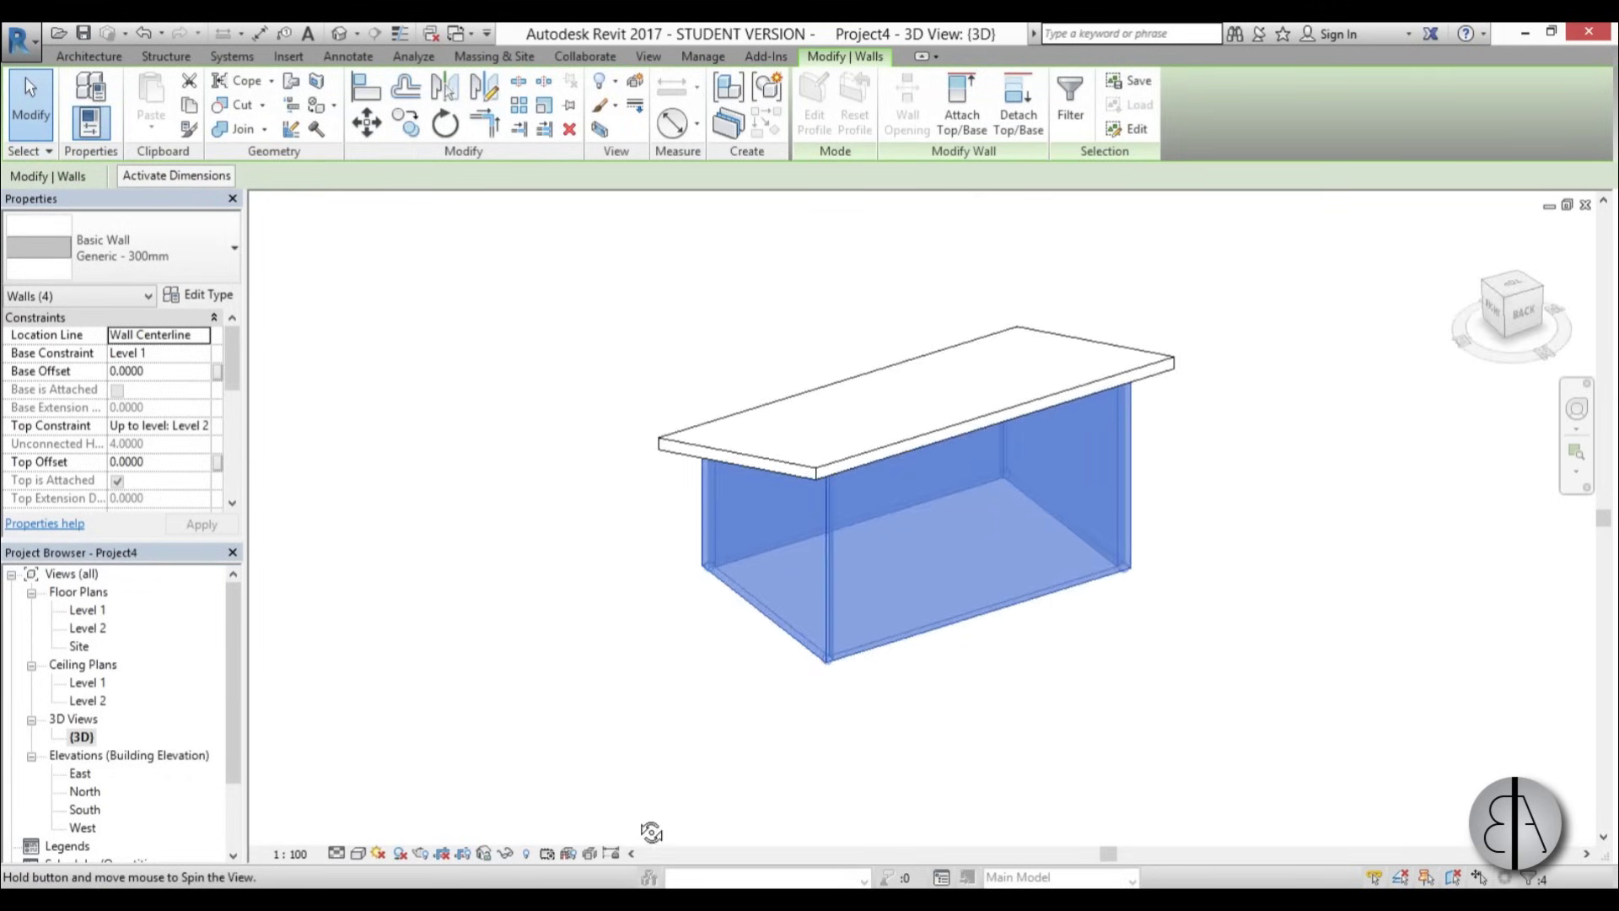
pyautogui.keyDown('shift'); pyautogui.moveTo(730, 767); pyautogui.dragTo(827, 780, button='middle'); pyautogui.keyUp('shift')
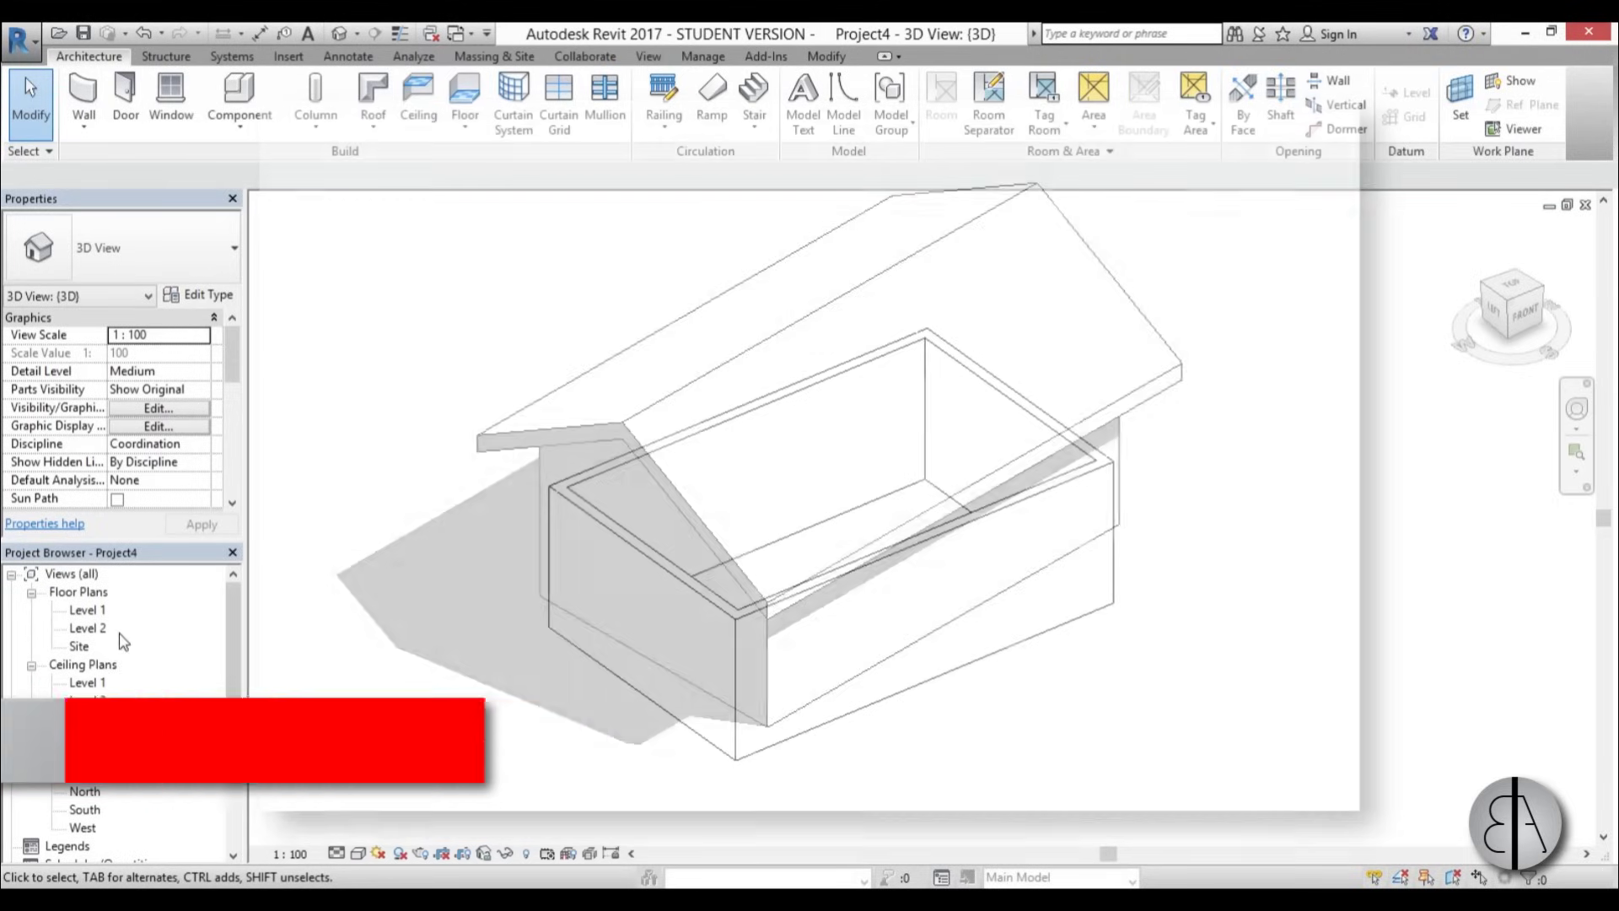
# - Sketch a rectangular roof footprint on Level 2 around the new rectangular building, offset 1.0000 outside its outer walls
pyautogui.doubleClick(88, 627)
pyautogui.scroll(8, 849, 587)
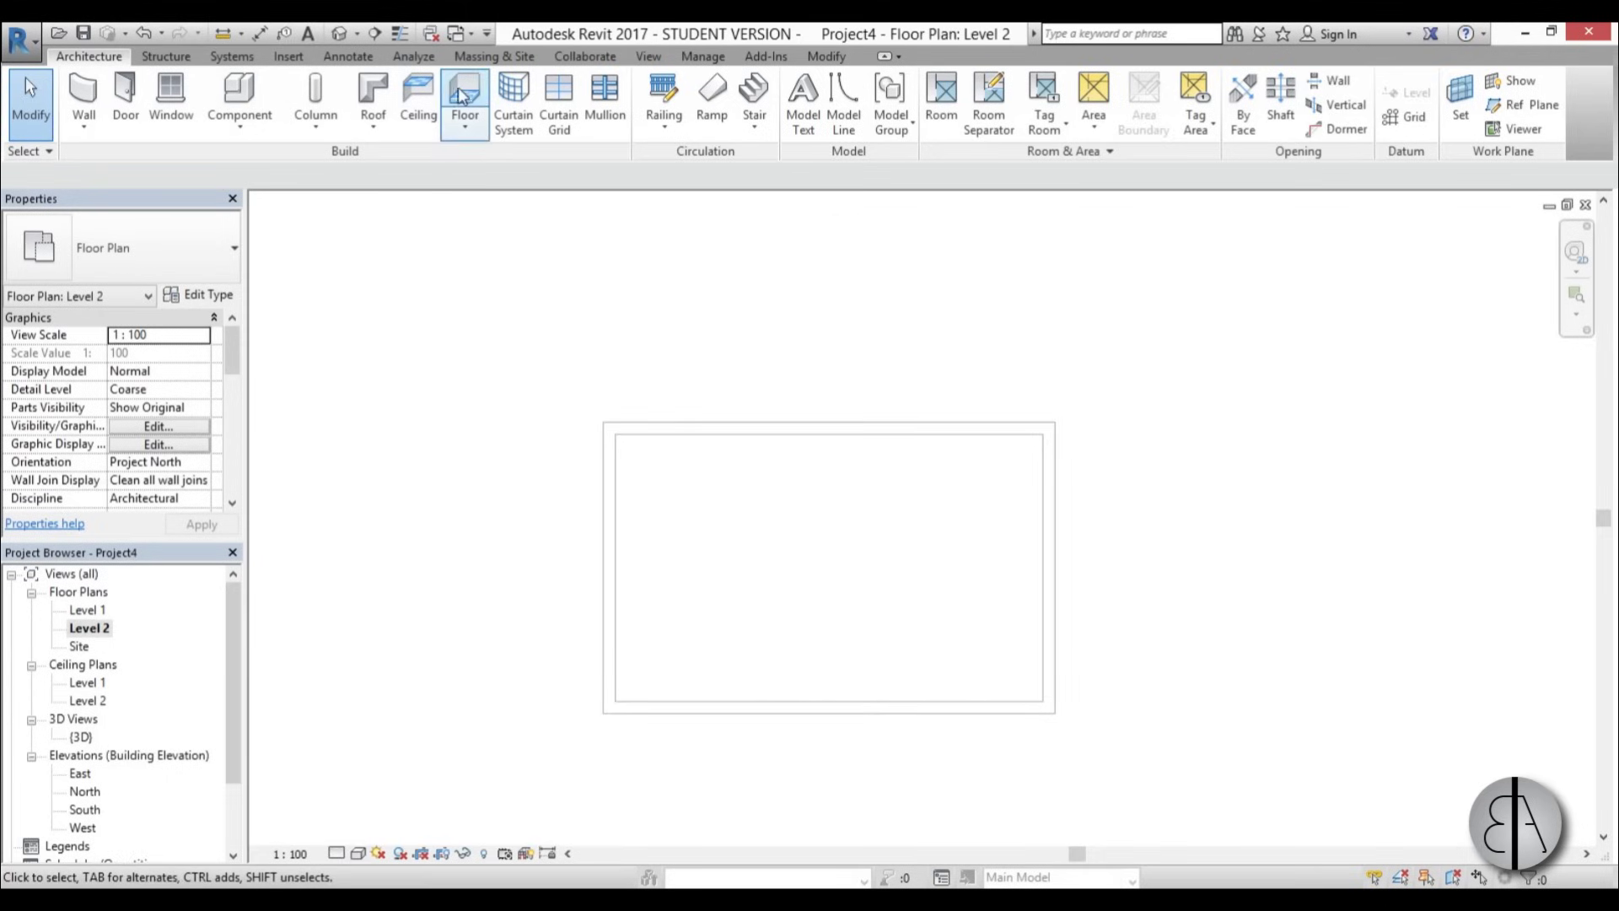
pyautogui.click(375, 91)
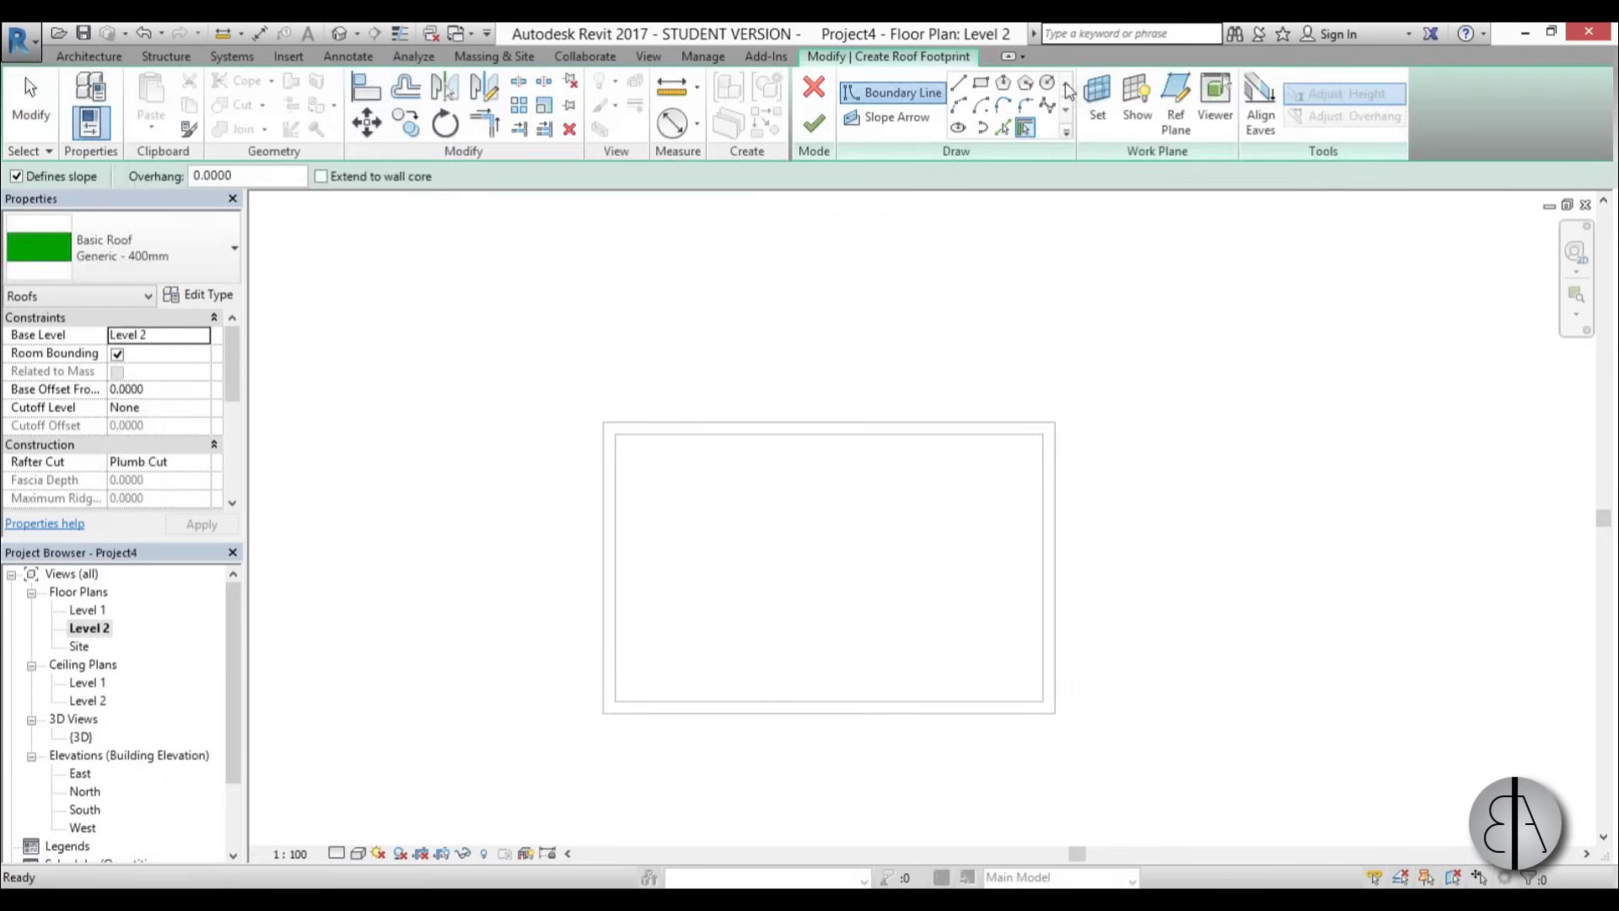
pyautogui.click(981, 85)
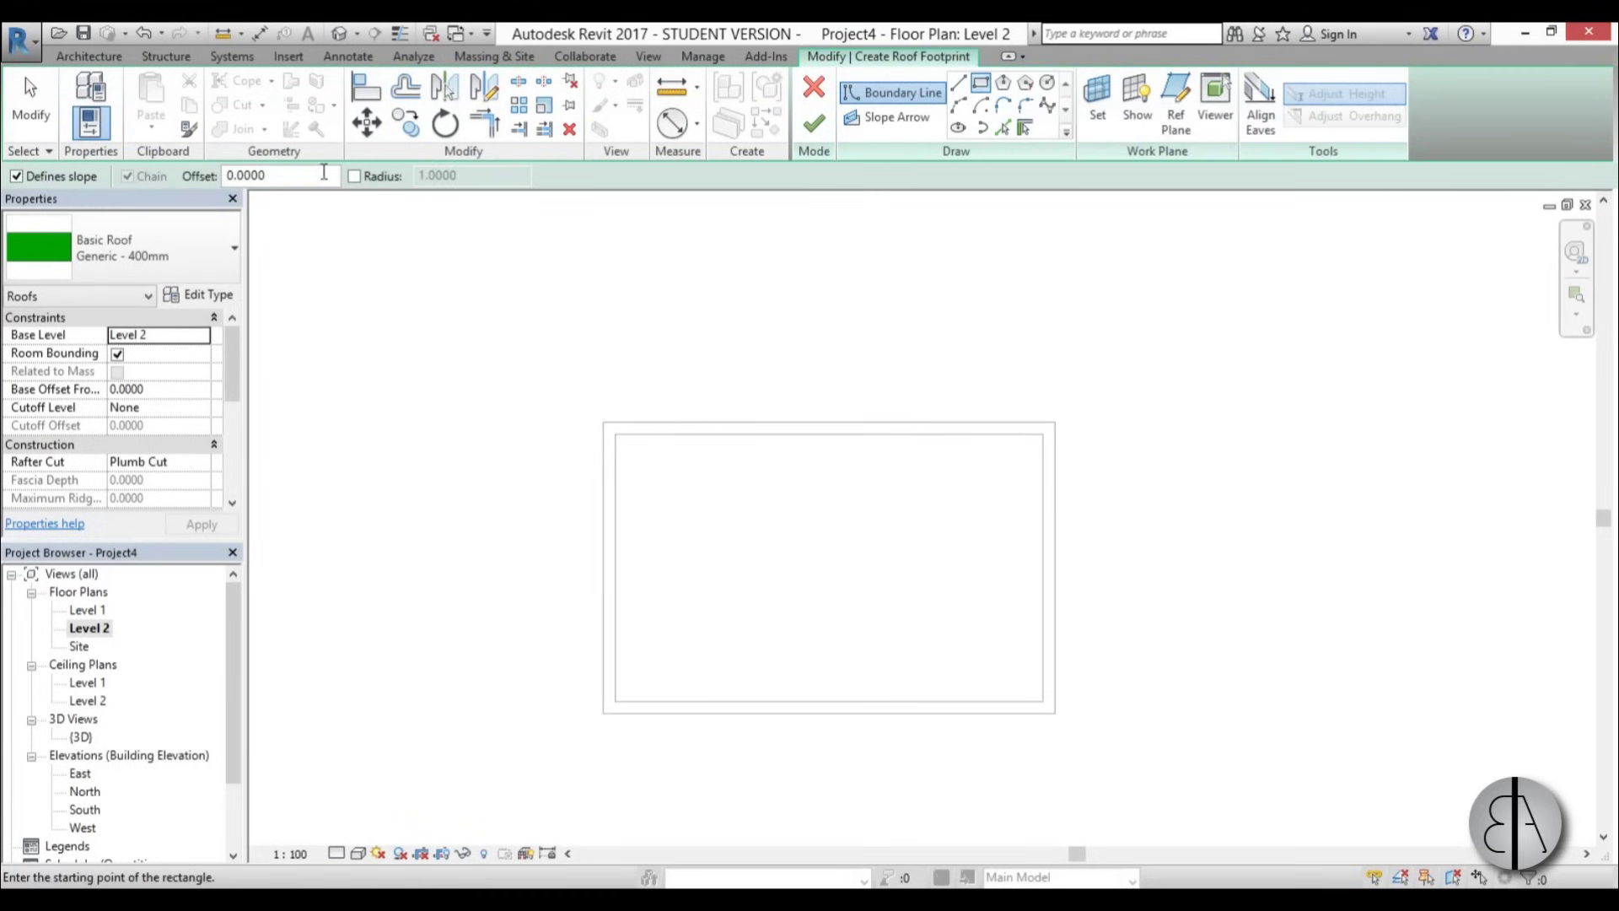
pyautogui.click(603, 422)
pyautogui.click(1054, 714)
pyautogui.press('Escape')
pyautogui.press('Escape')
pyautogui.scroll(-1, 926, 536)
# - Remove the slope from the two short side edges of the footprint and finish the gable roof
pyautogui.moveTo(1273, 571); pyautogui.dragTo(451, 497)
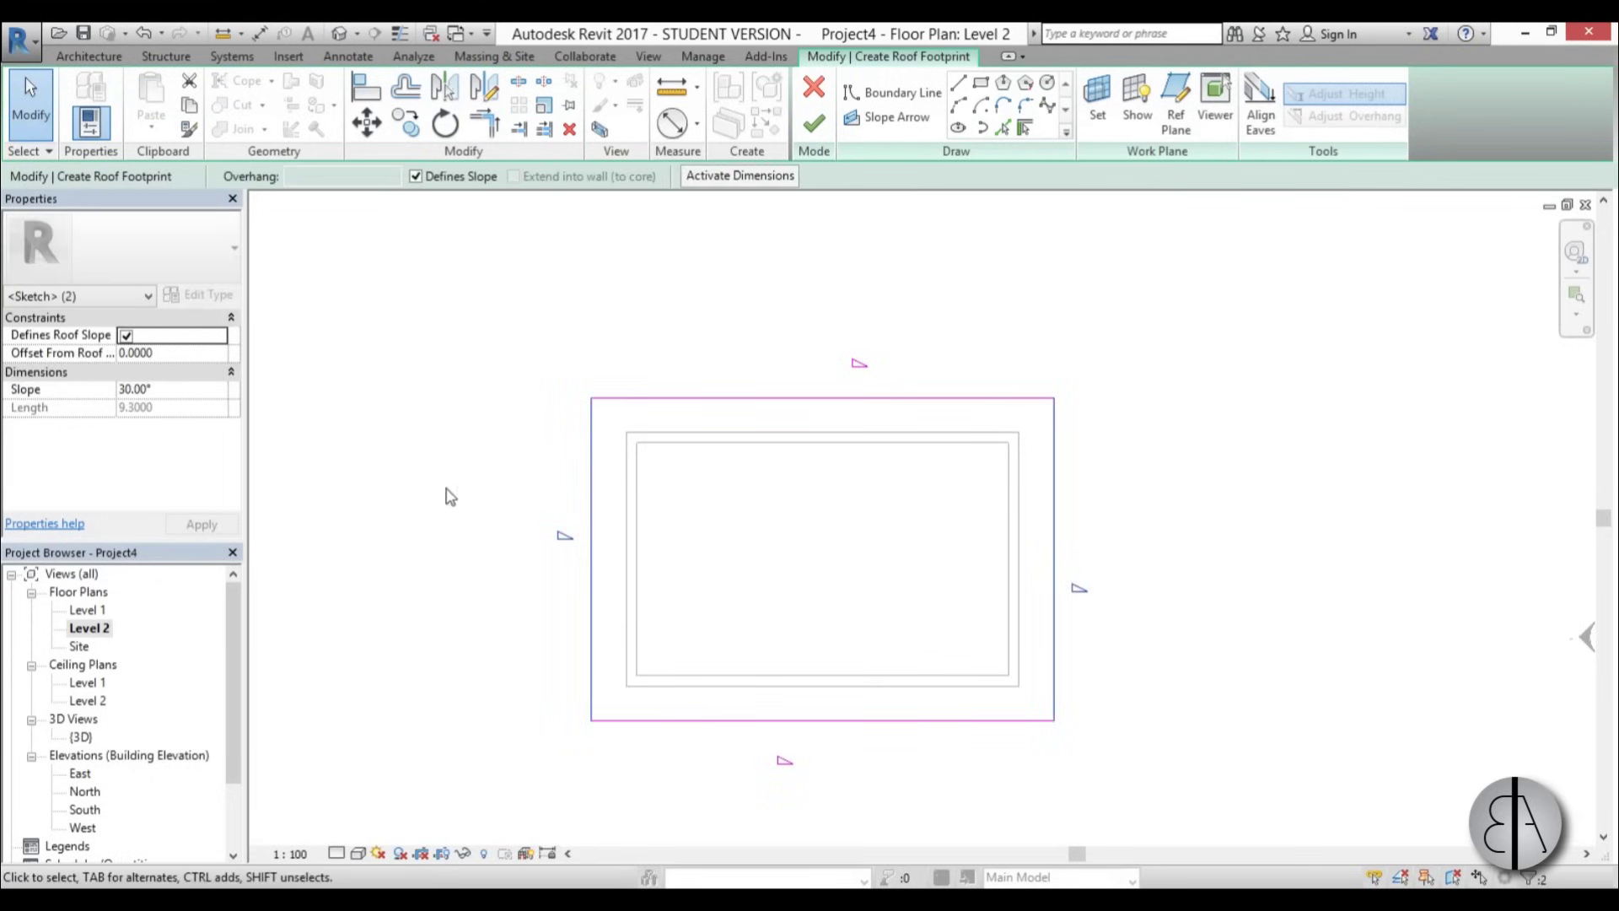
pyautogui.click(438, 187)
pyautogui.click(412, 443)
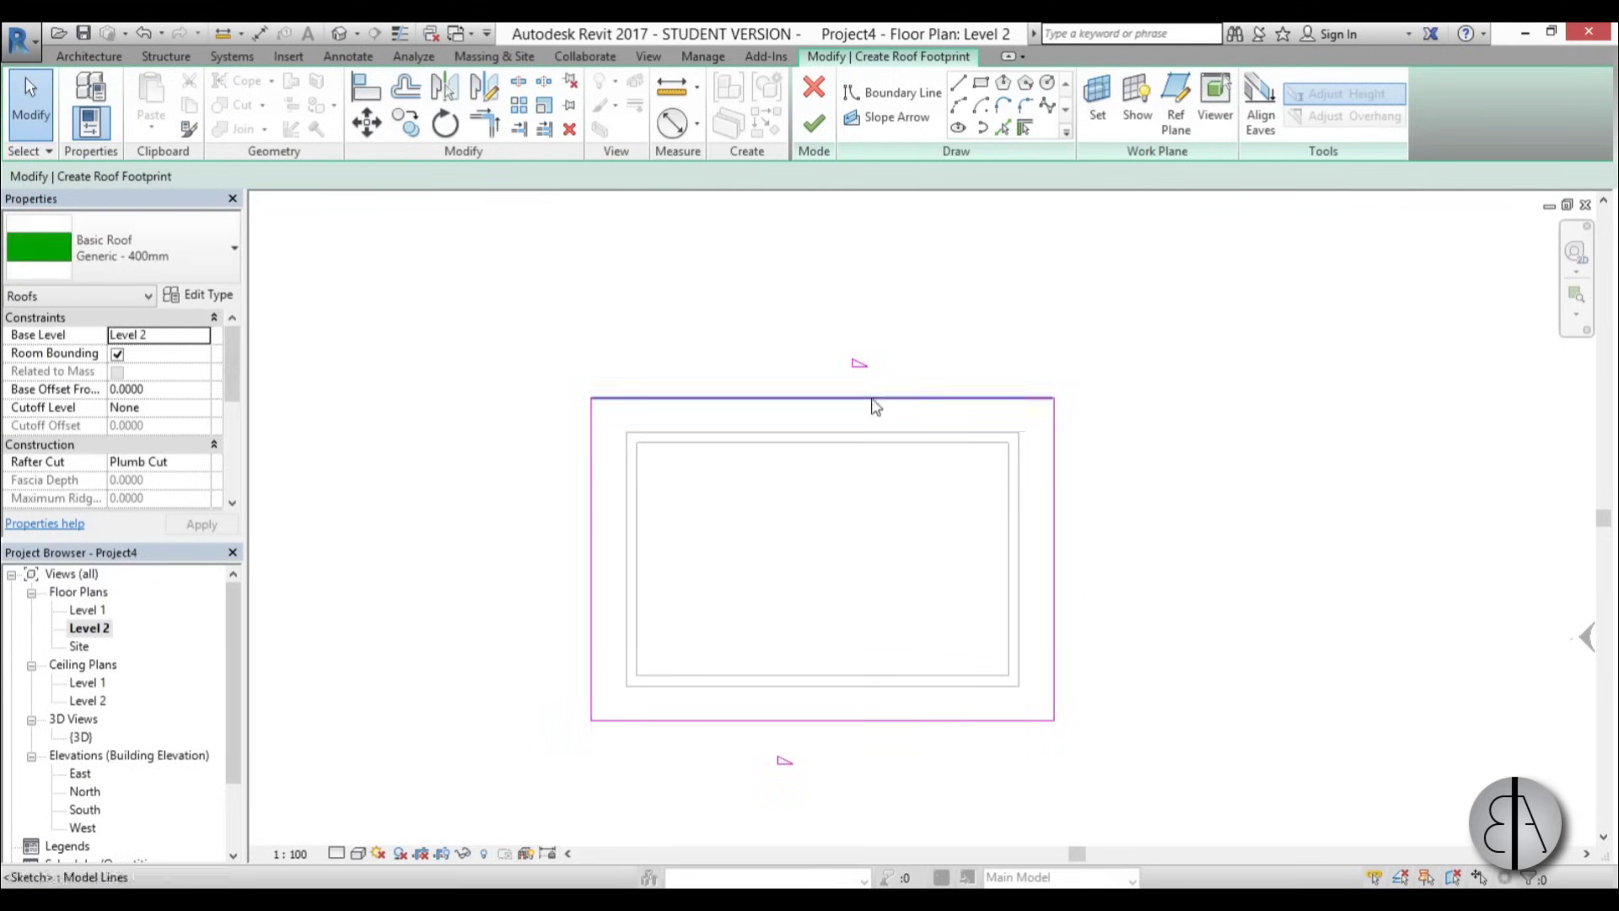
pyautogui.moveTo(934, 835); pyautogui.dragTo(821, 387)
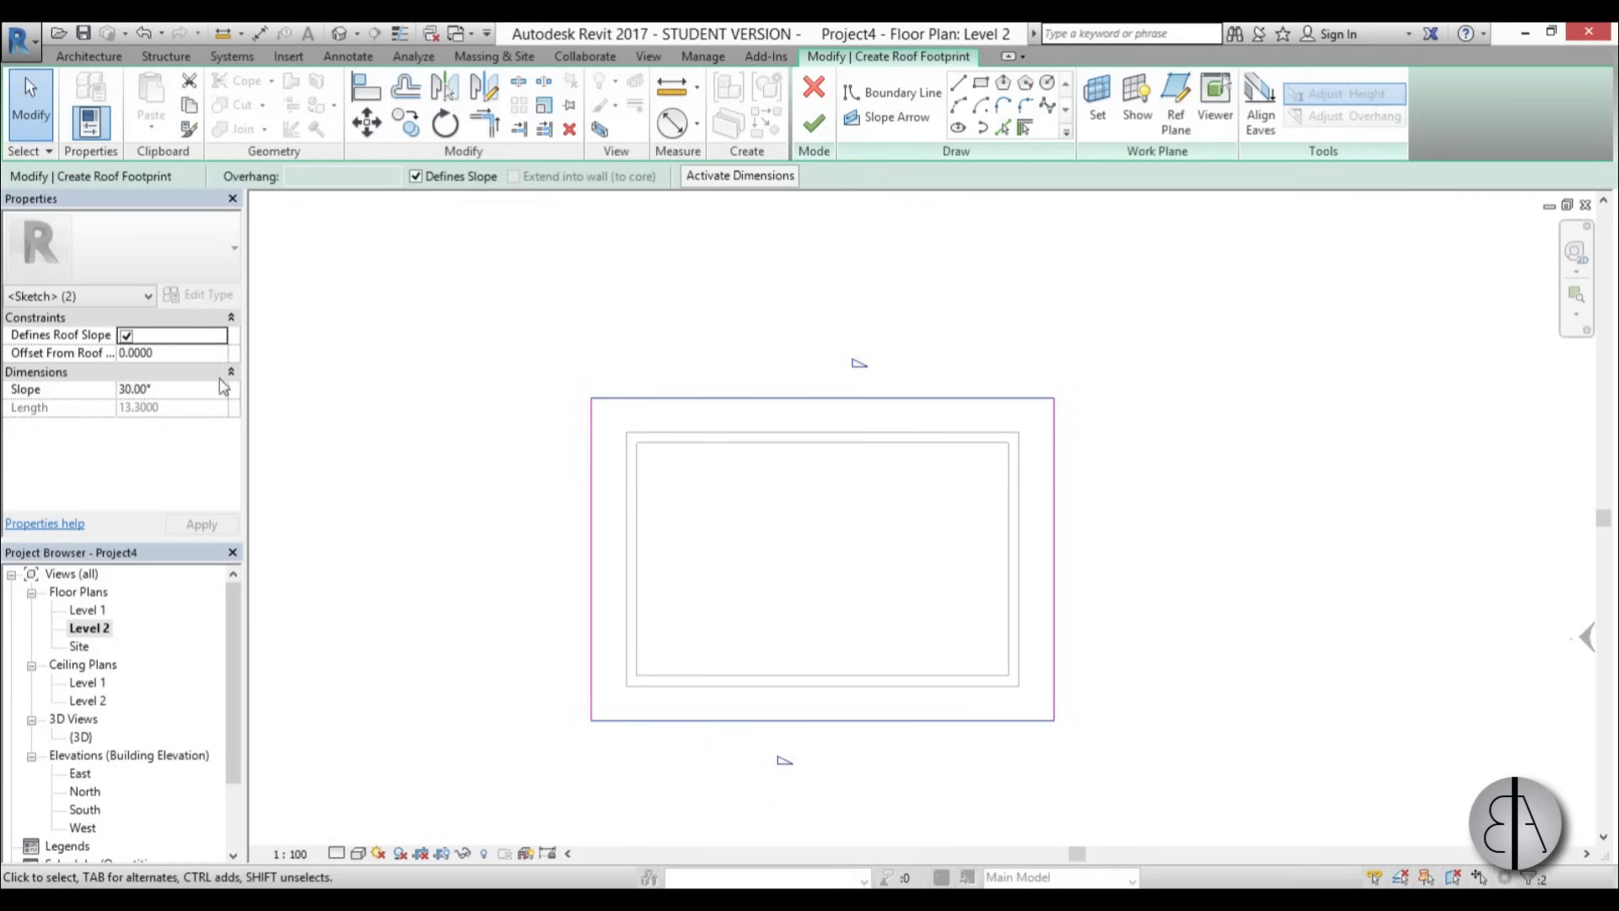
pyautogui.click(734, 232)
pyautogui.click(813, 124)
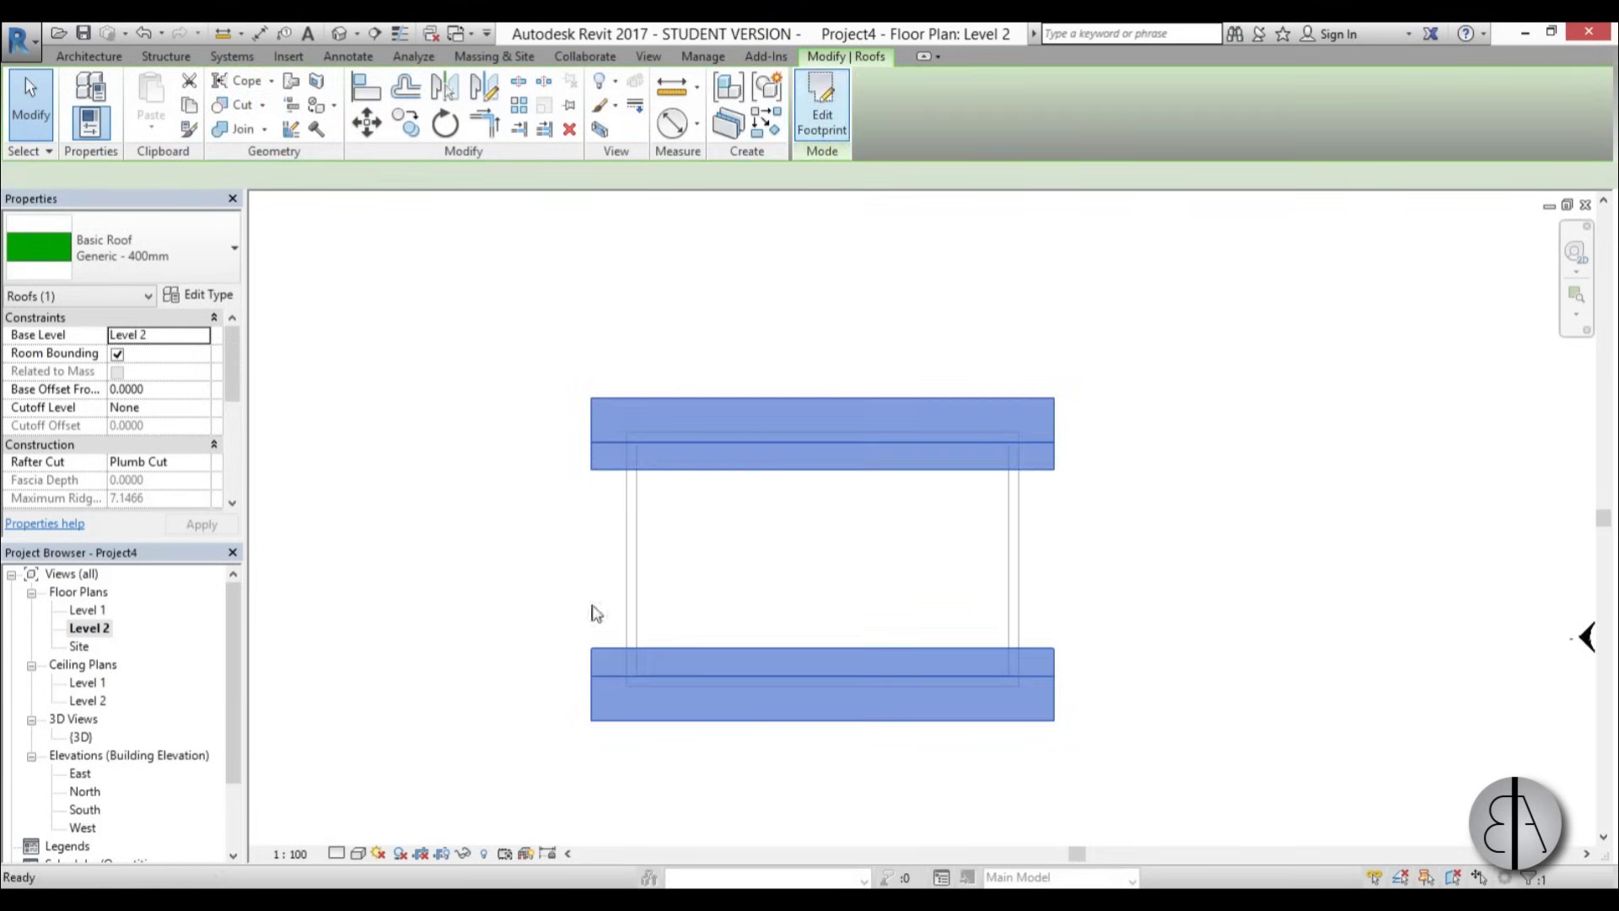
# - Attach the tops of all four walls to the gable roof in the 3D view
pyautogui.doubleClick(81, 738)
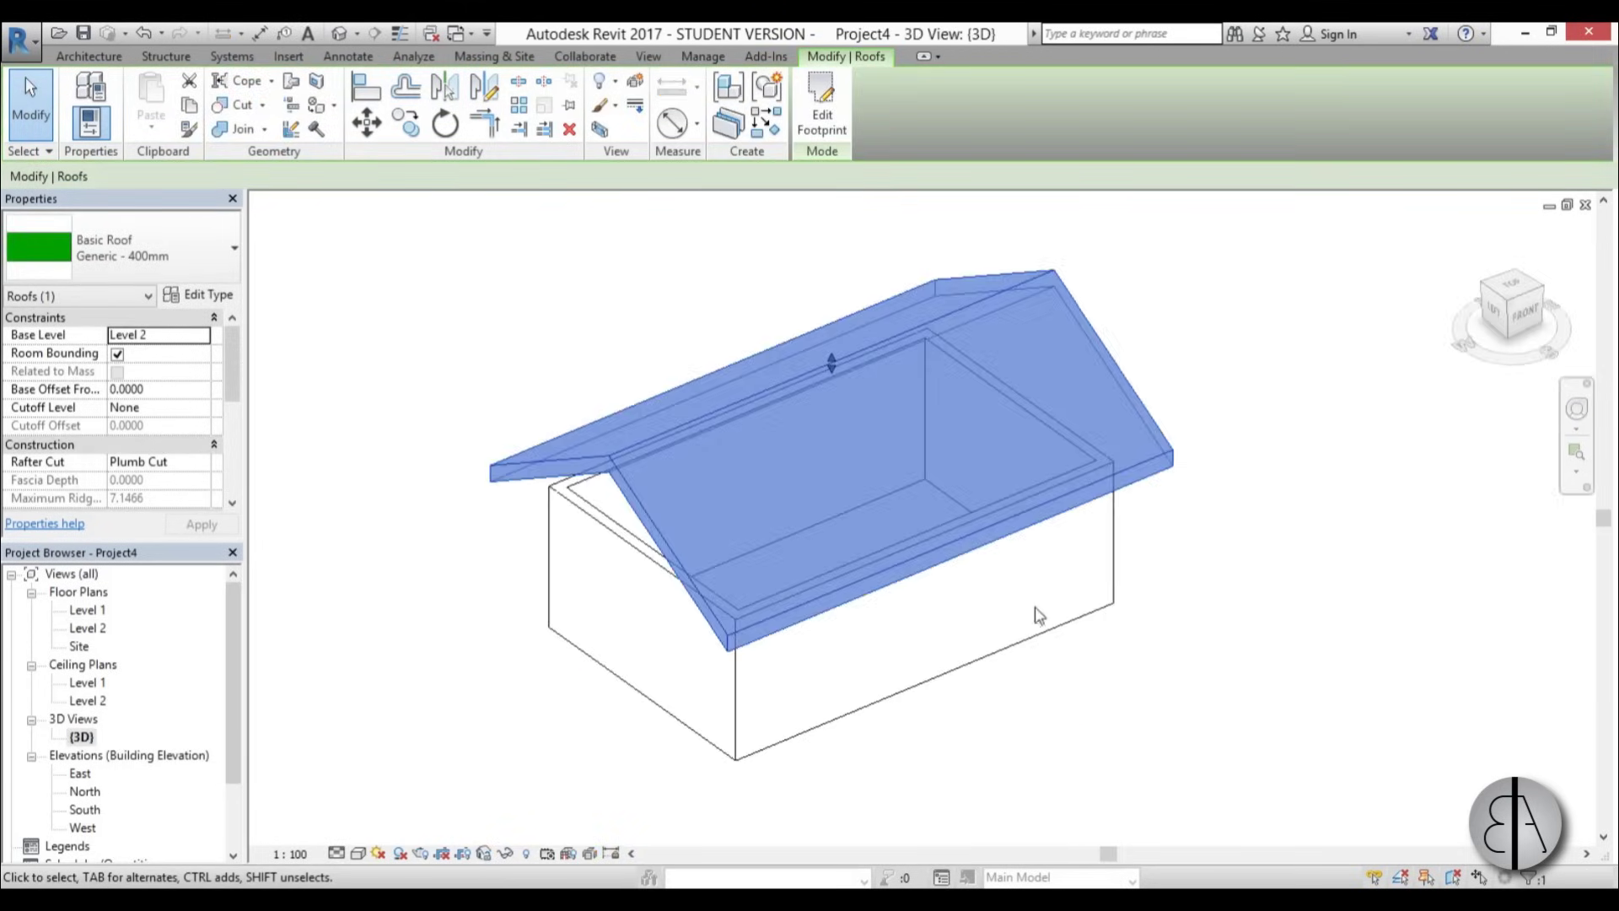
pyautogui.click(1043, 704)
pyautogui.keyDown('shift'); pyautogui.moveTo(1046, 711); pyautogui.dragTo(1037, 649, button='middle'); pyautogui.keyUp('shift')
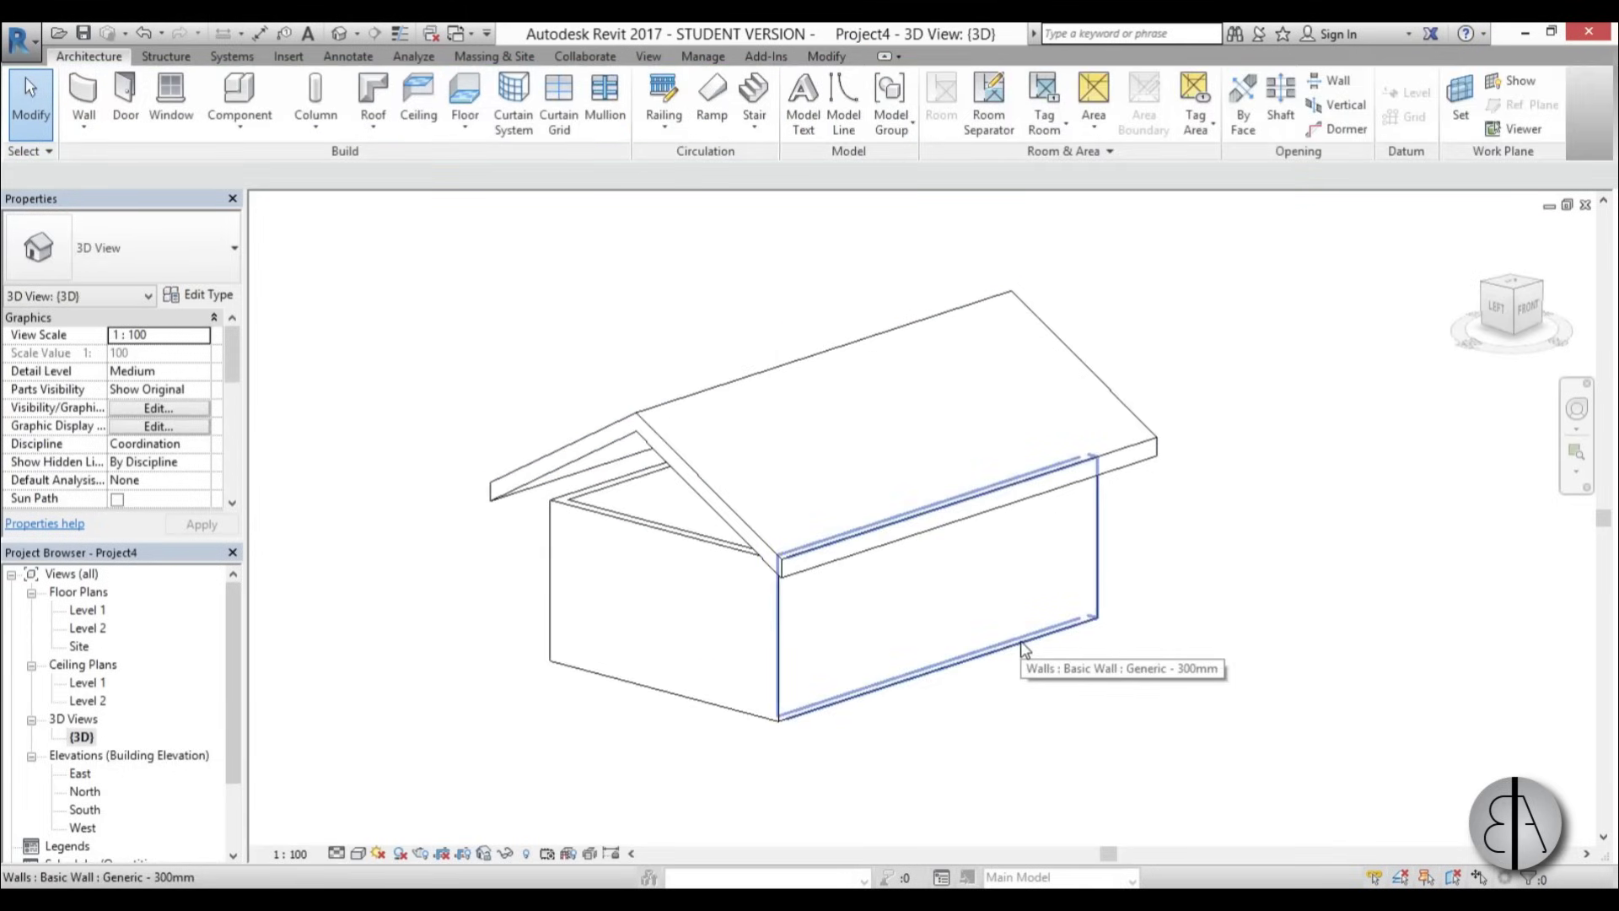
pyautogui.press('Tab')
pyautogui.click(962, 673)
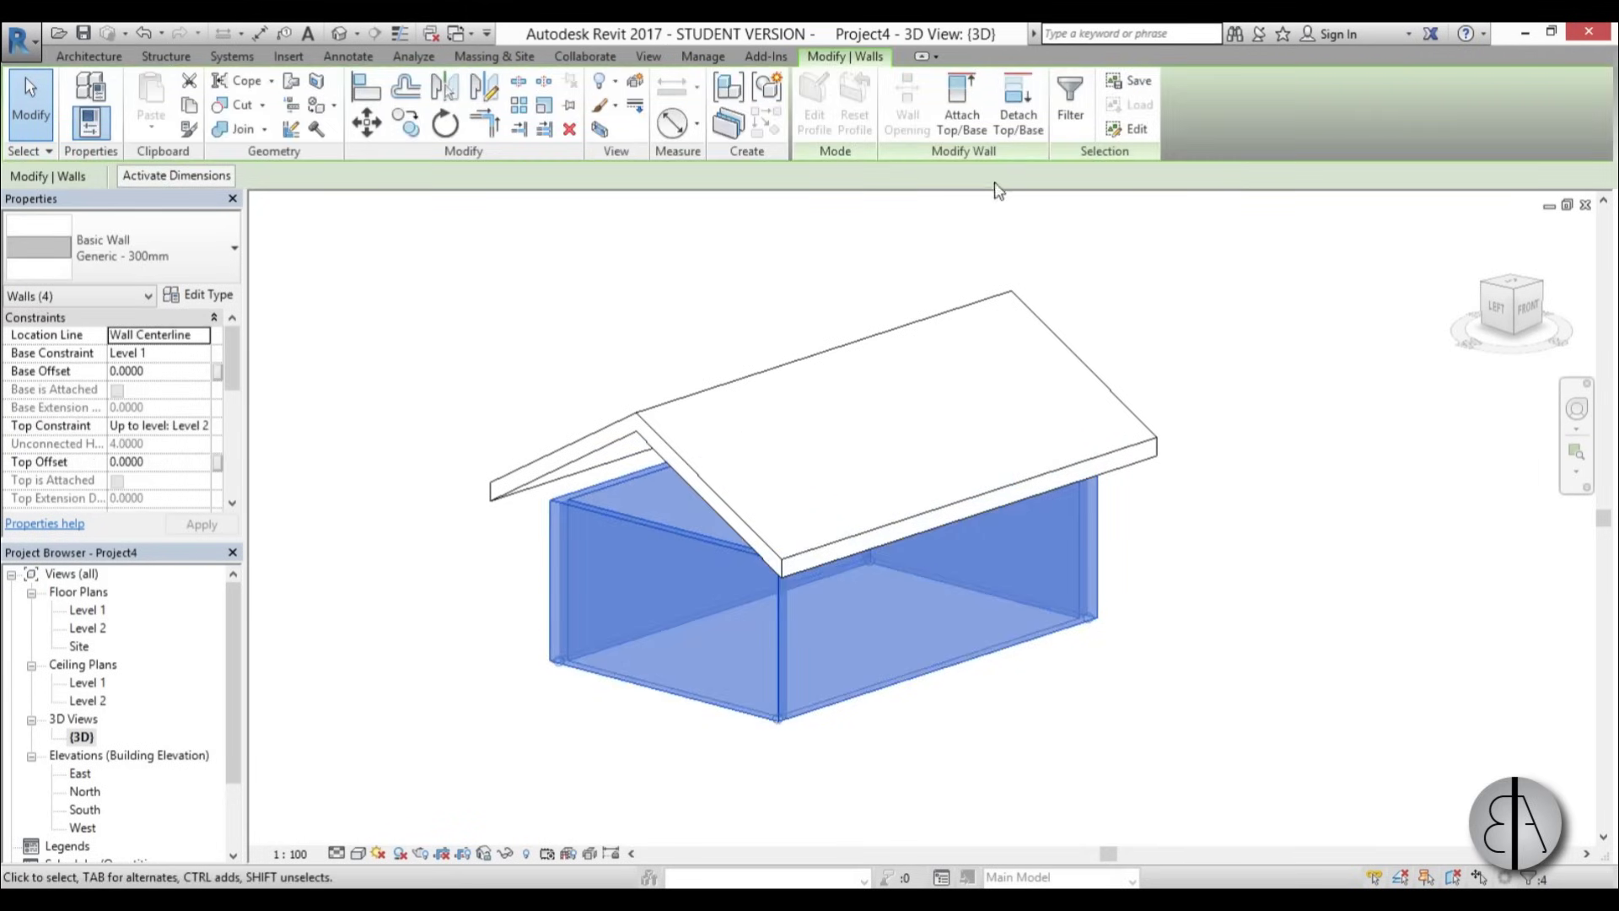
pyautogui.click(961, 105)
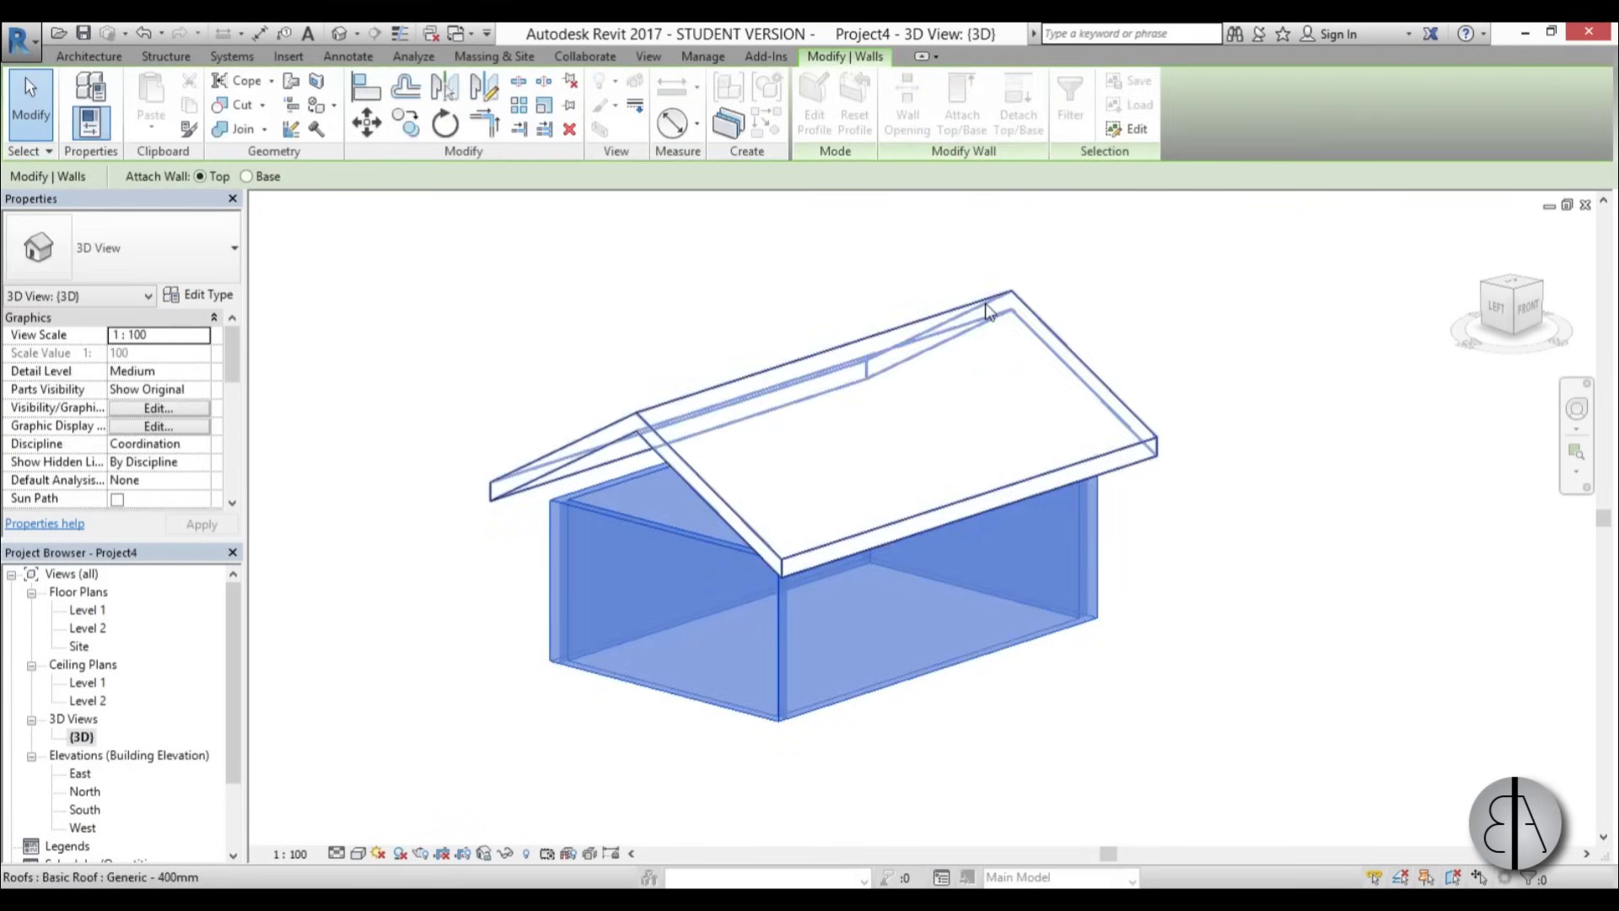
pyautogui.click(988, 302)
pyautogui.click(1173, 582)
pyautogui.keyDown('shift'); pyautogui.moveTo(1174, 582); pyautogui.dragTo(1149, 669, button='middle'); pyautogui.keyUp('shift')
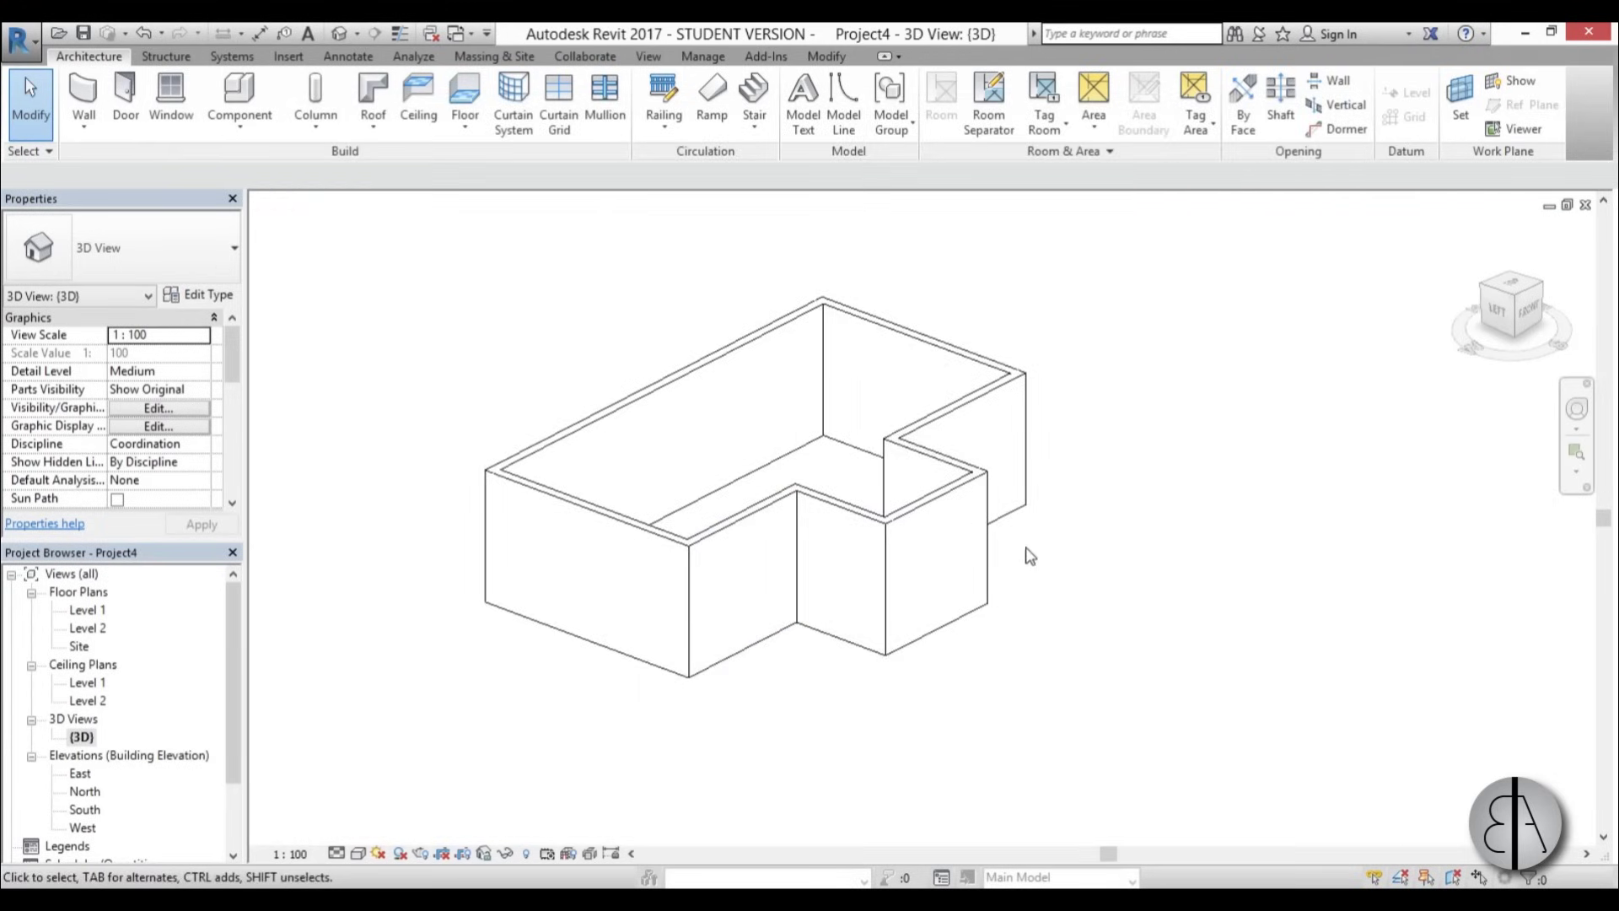
# - On Level 2, sketch a rectangular roof footprint around the main rectangle of the T-shaped building, offset 1.0000 outside its walls
pyautogui.doubleClick(88, 628)
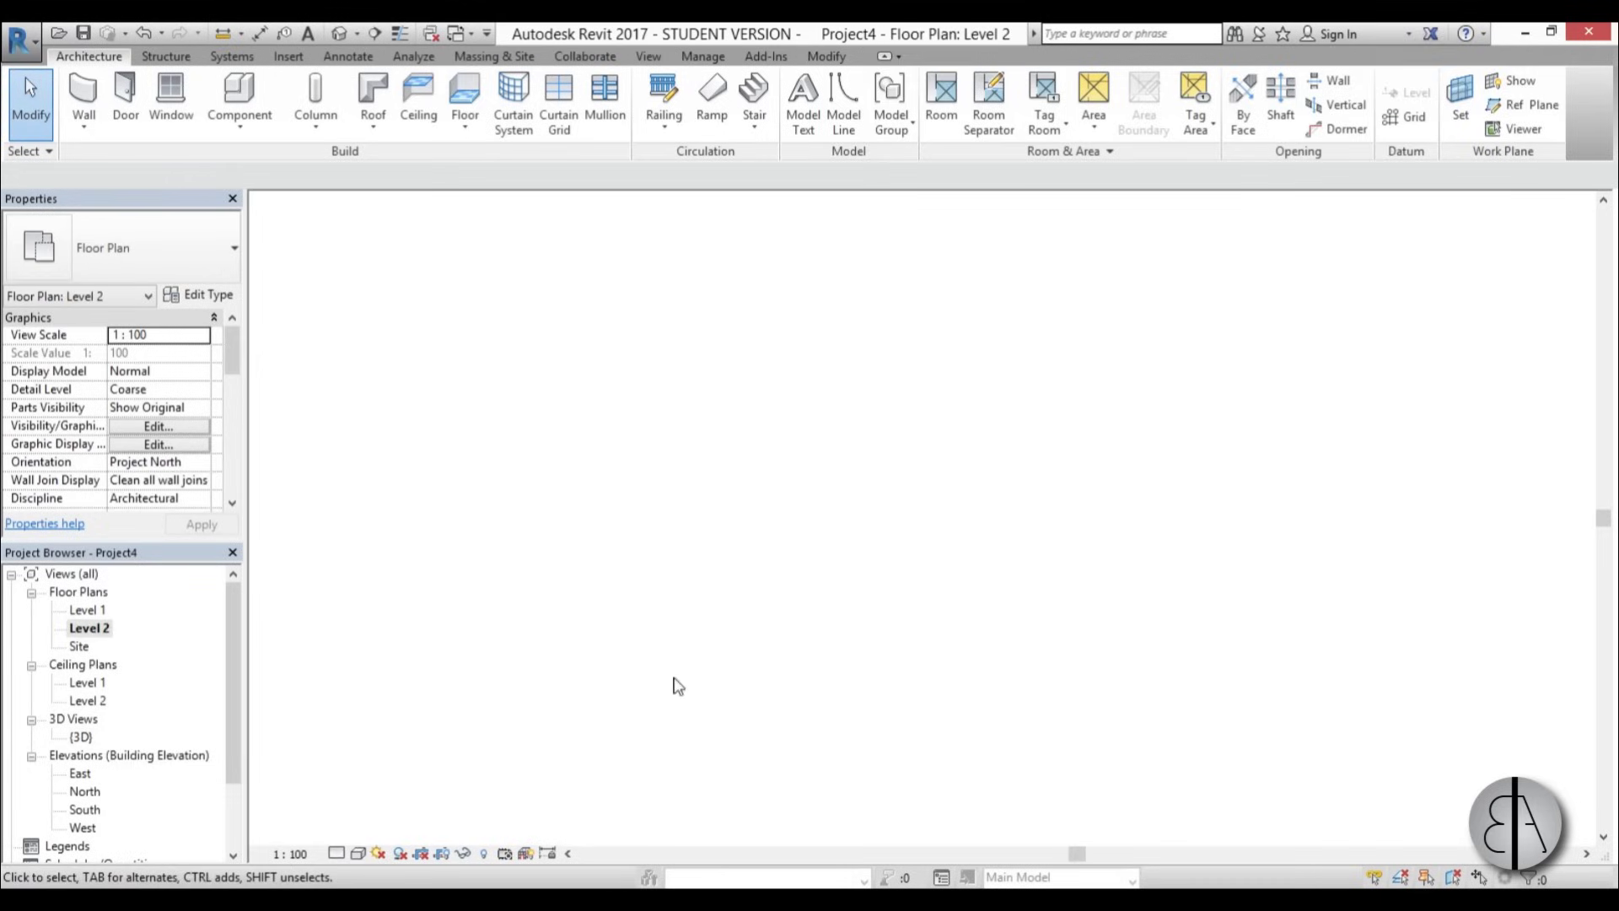
pyautogui.moveTo(788, 418); pyautogui.dragTo(799, 432, button='middle')
pyautogui.scroll(1, 799, 431)
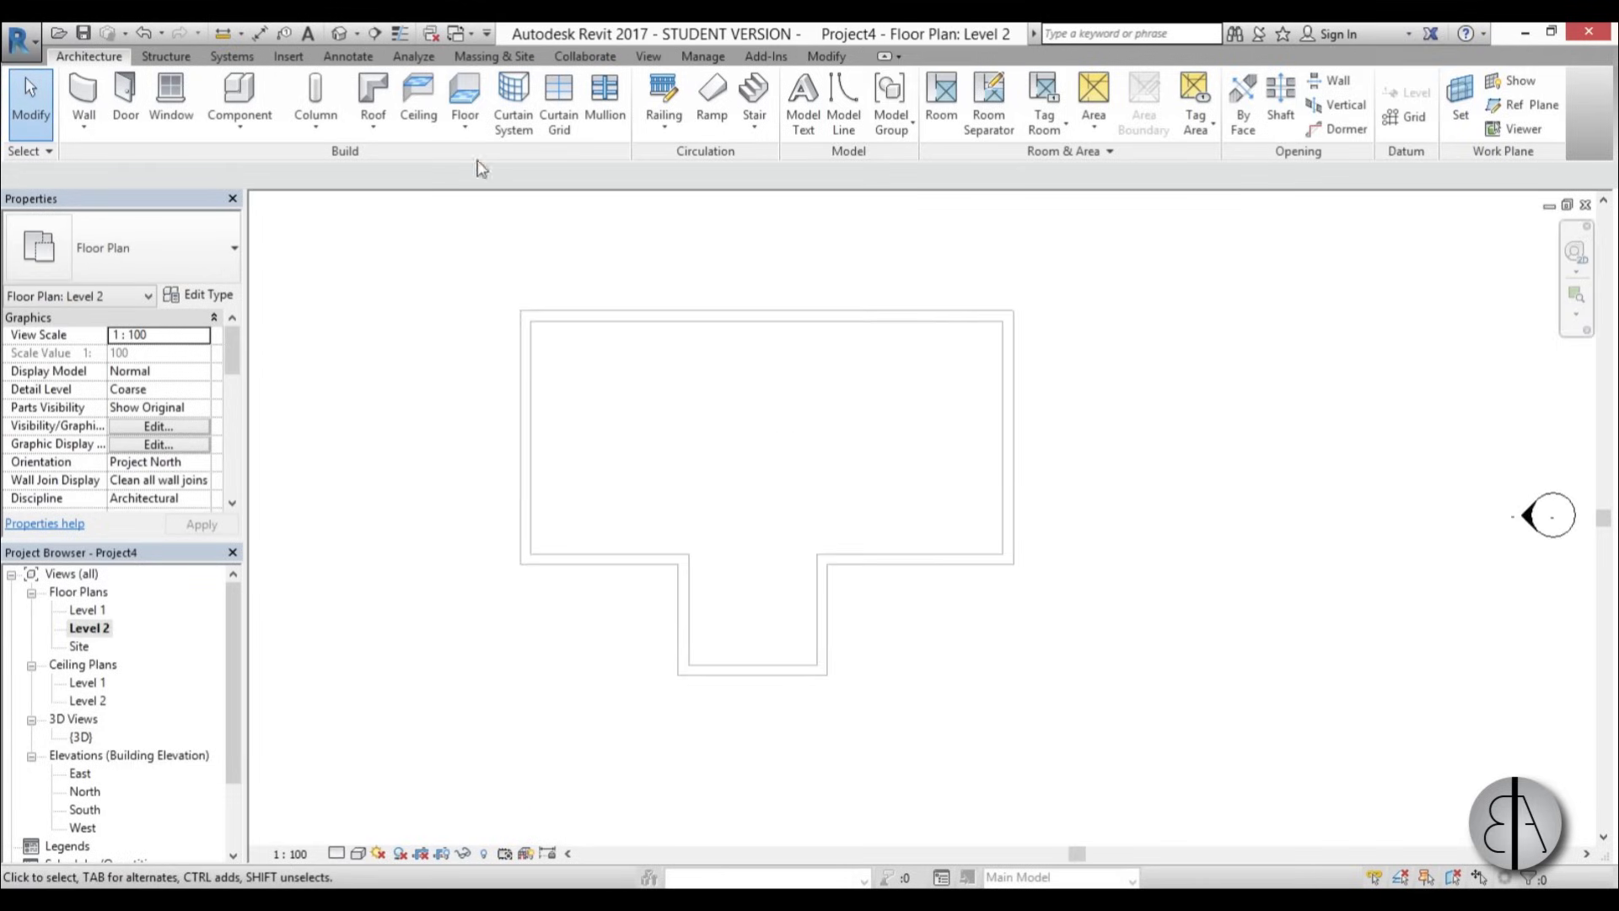
pyautogui.click(373, 93)
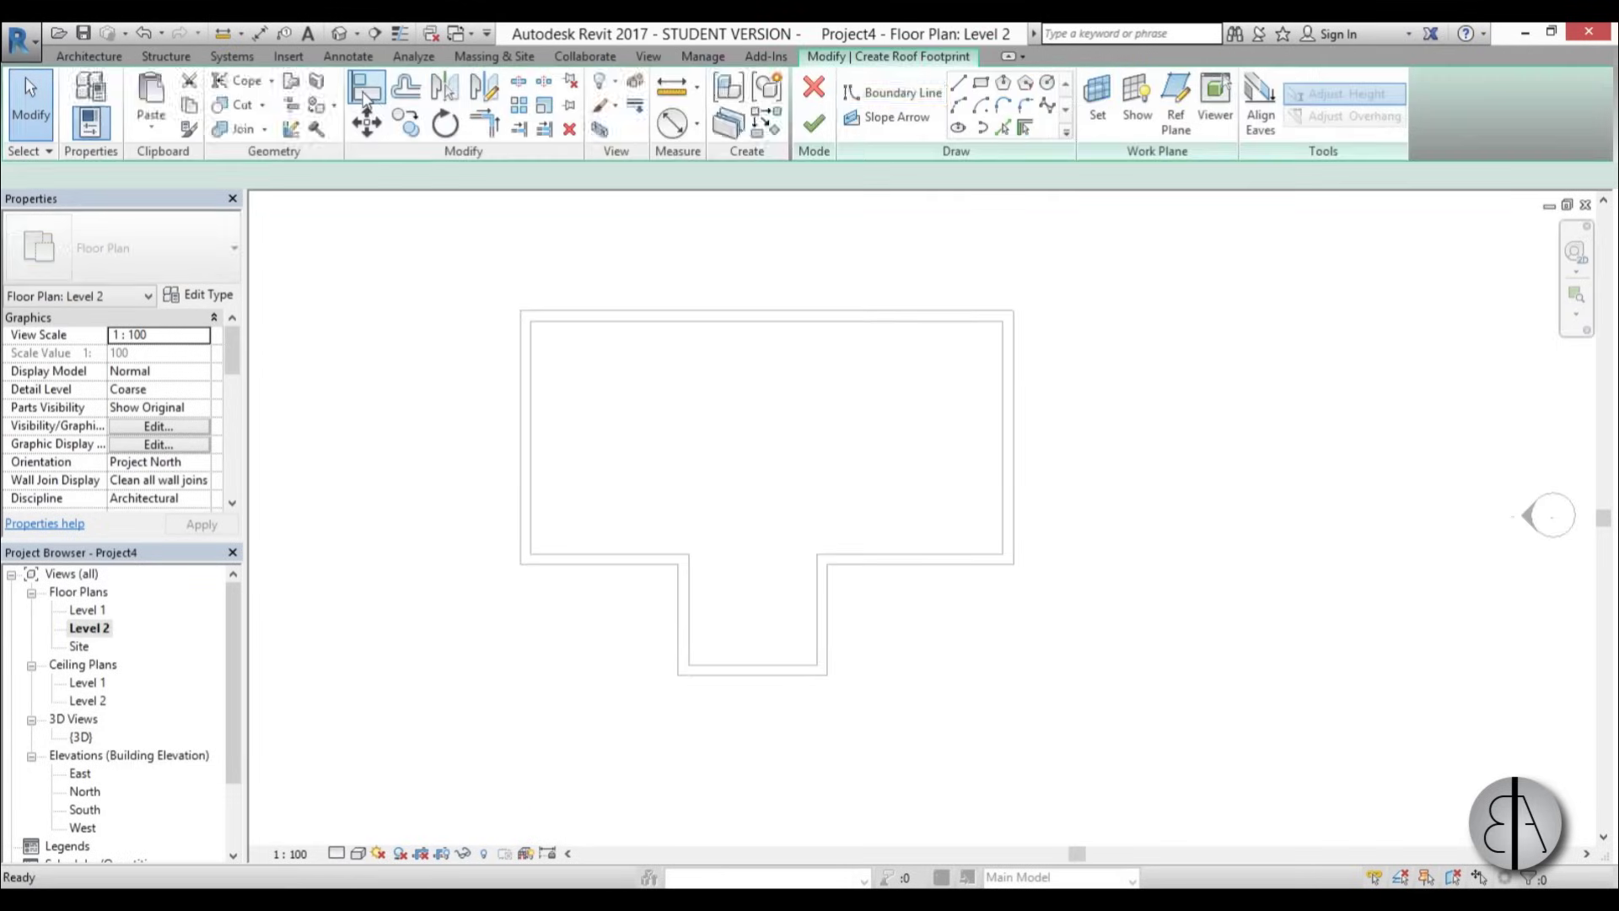
pyautogui.click(981, 83)
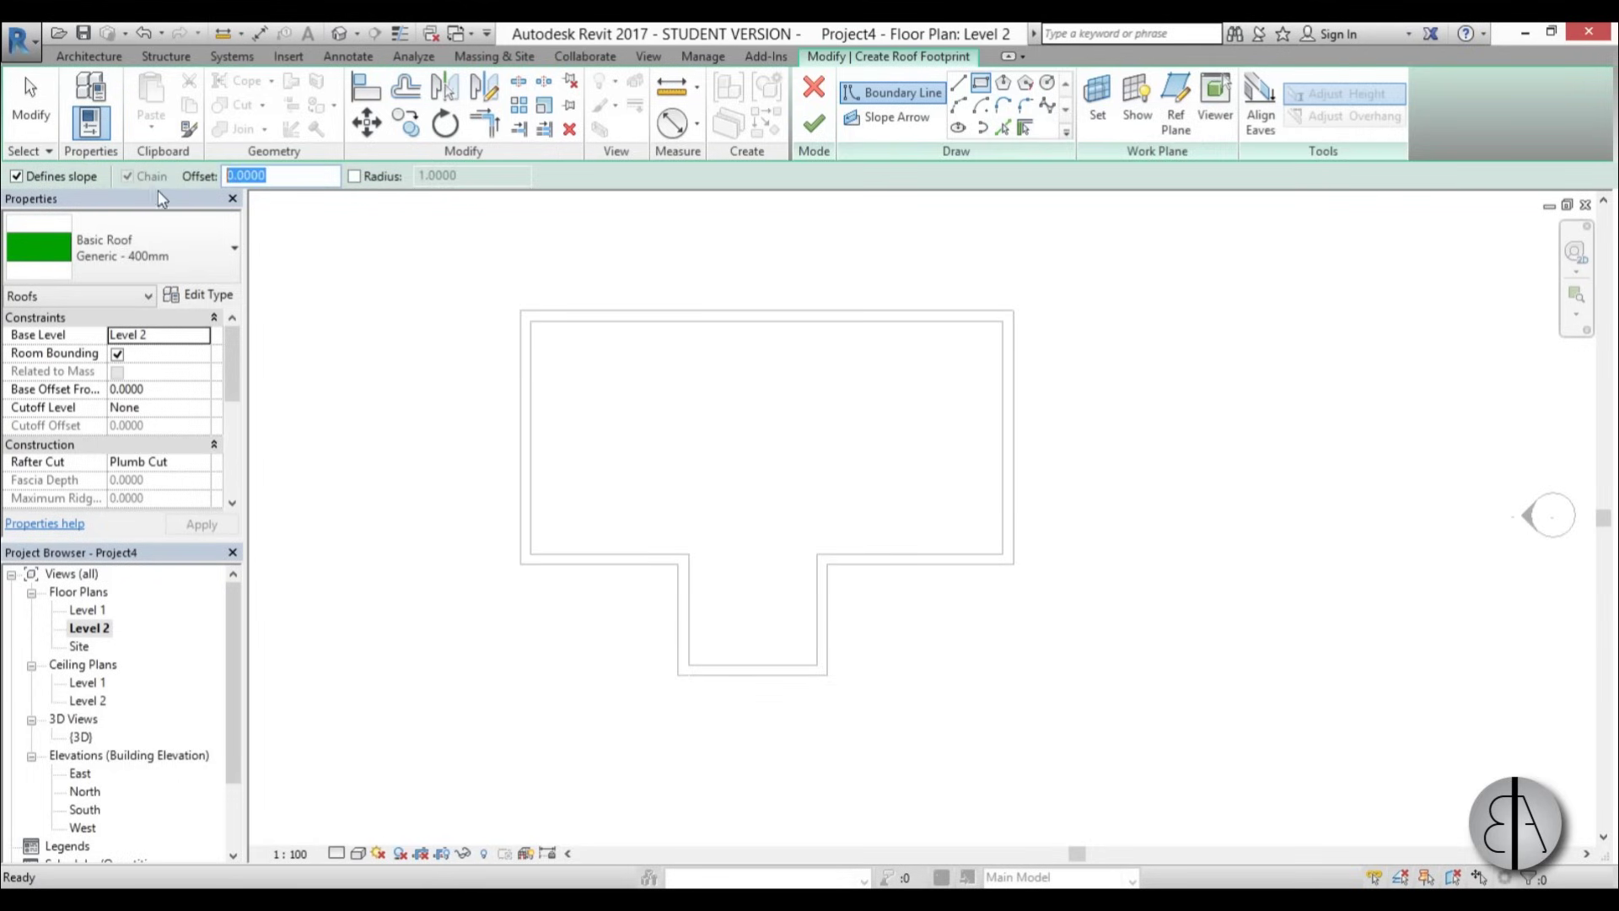
pyautogui.write('1')
pyautogui.press('Return')
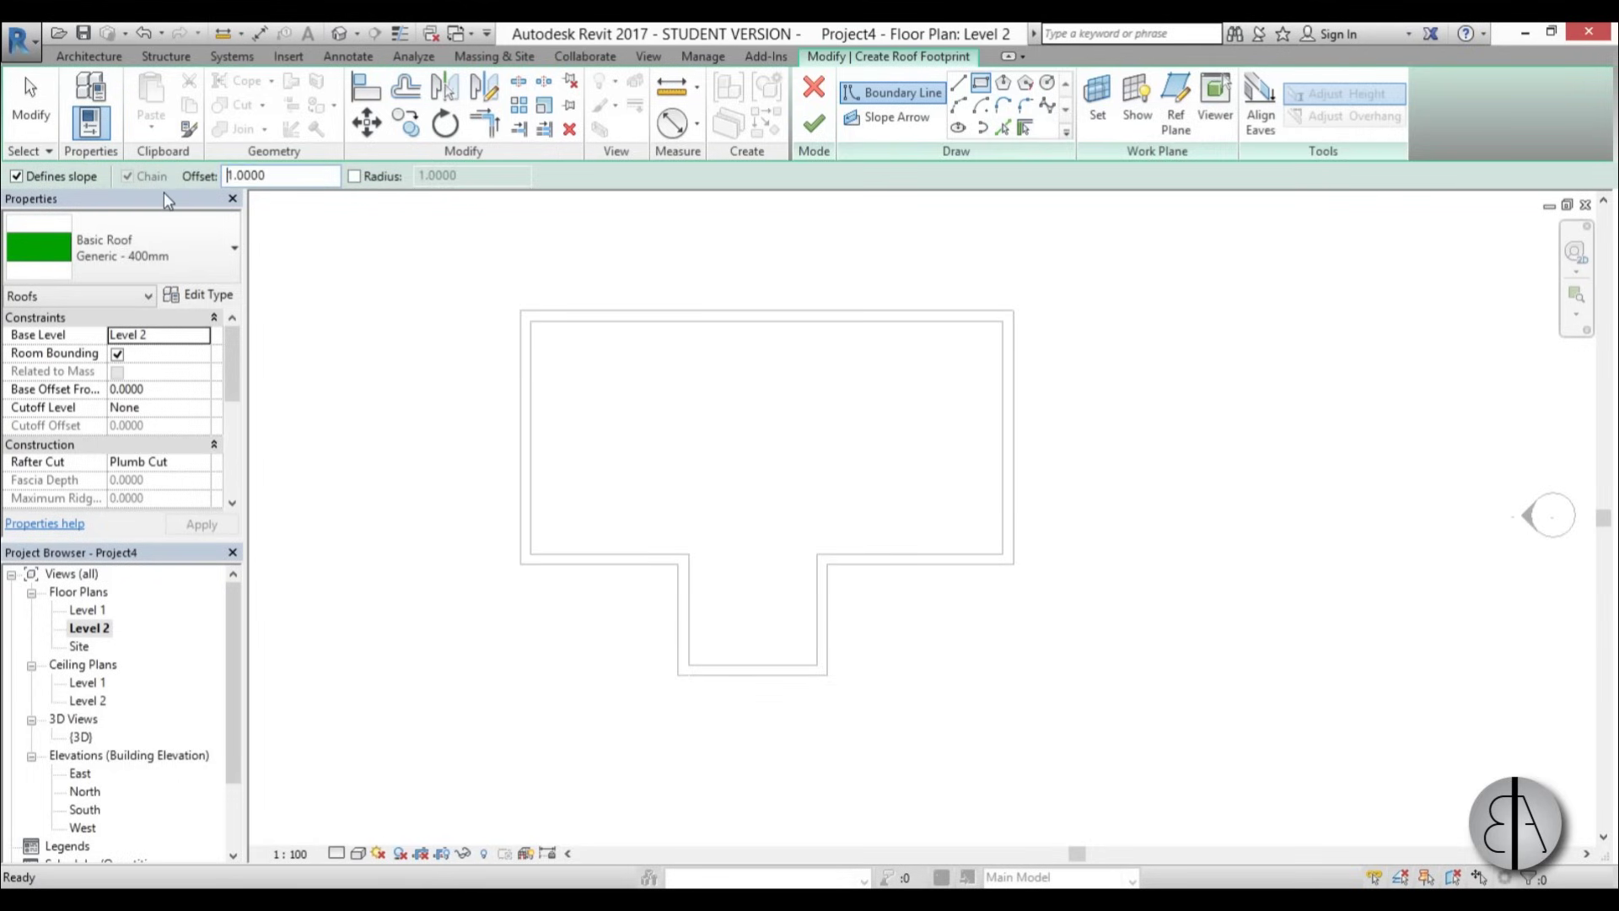
pyautogui.click(521, 311)
pyautogui.click(1012, 564)
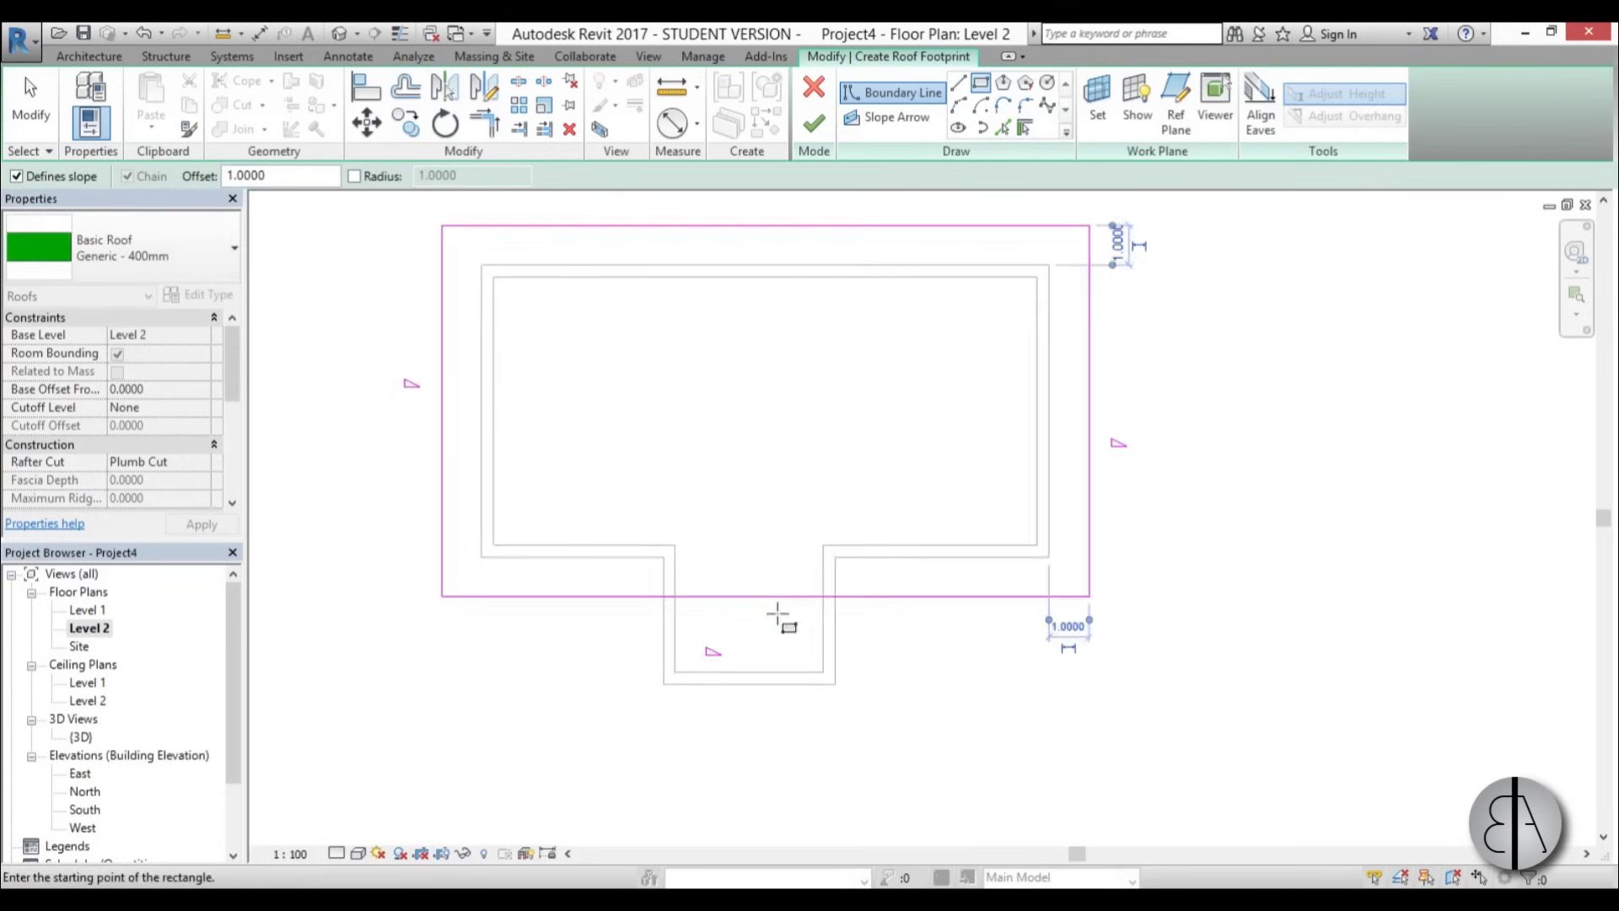
# - Sketch a second footprint rectangle around the projecting wing with the same 1.0000 offset and delete its edge inside the main building
pyautogui.scroll(2, 774, 620)
pyautogui.click(647, 548)
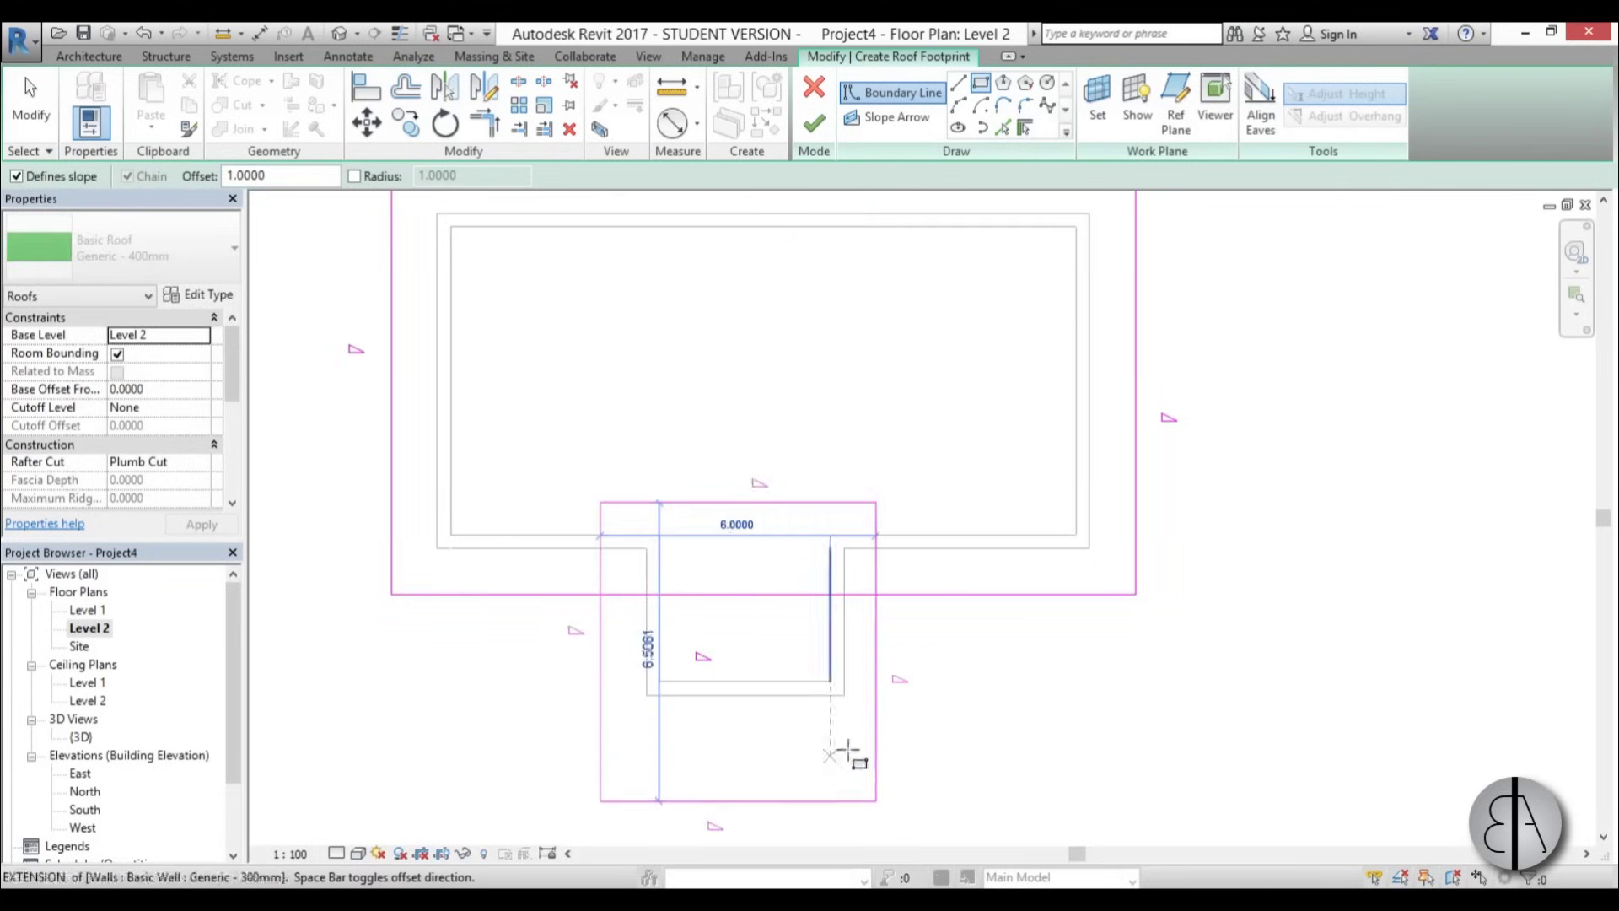
pyautogui.click(844, 695)
pyautogui.press('Escape')
pyautogui.press('Escape')
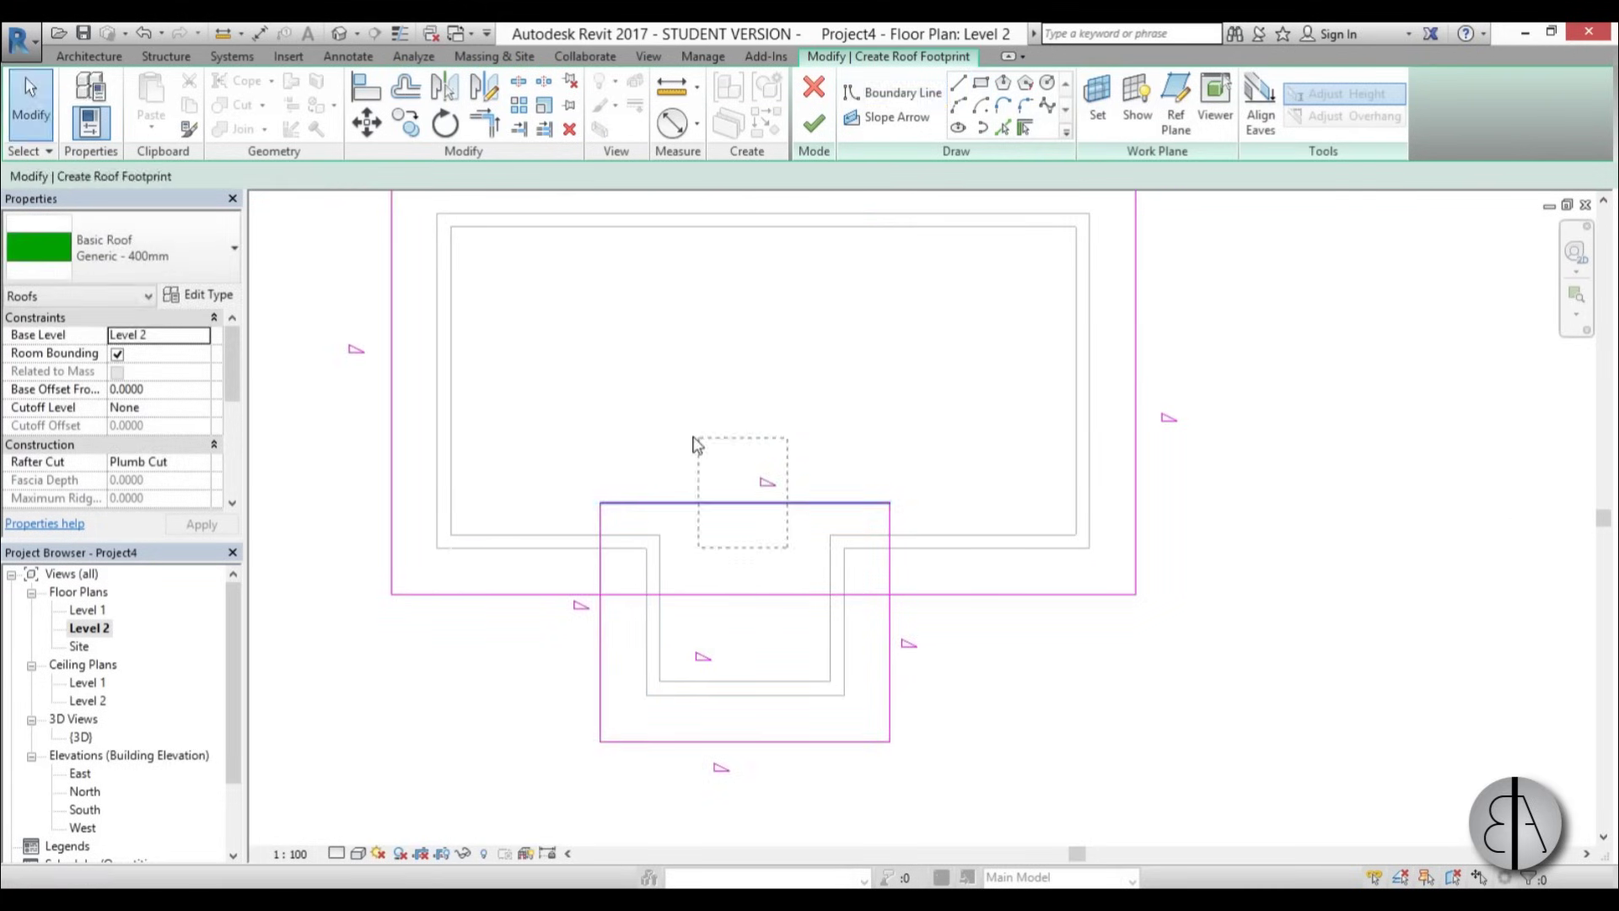
pyautogui.click(742, 504)
pyautogui.scroll(-2, 742, 504)
pyautogui.press('Delete')
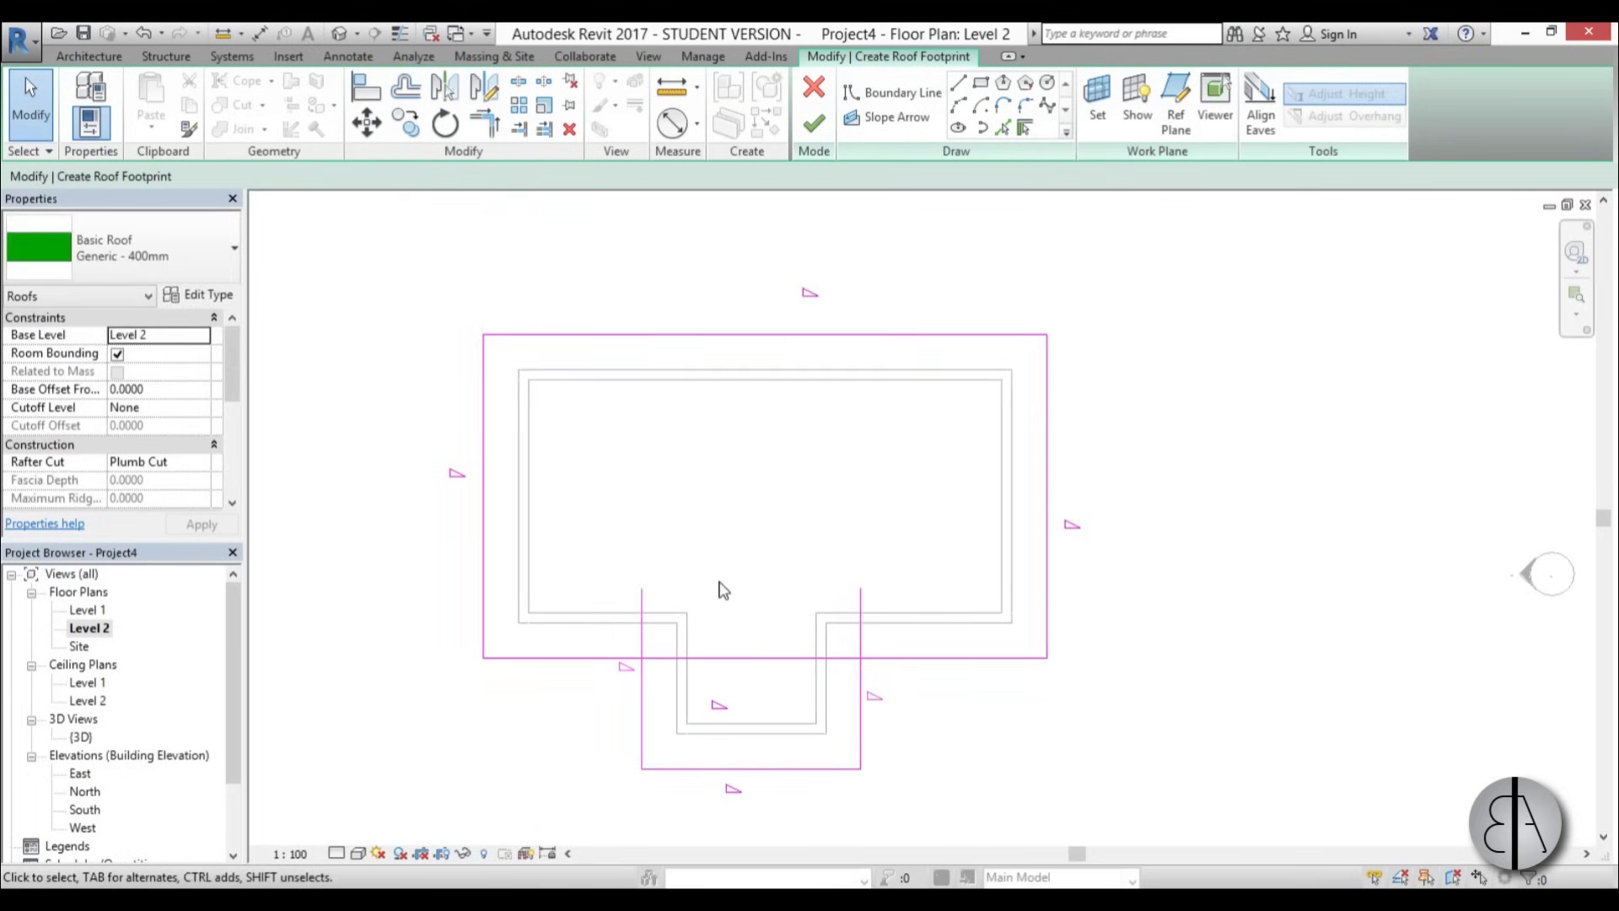
# - Split the main rectangle's long footprint edge where it crosses the projecting wing
pyautogui.press('s')
pyautogui.press('l')
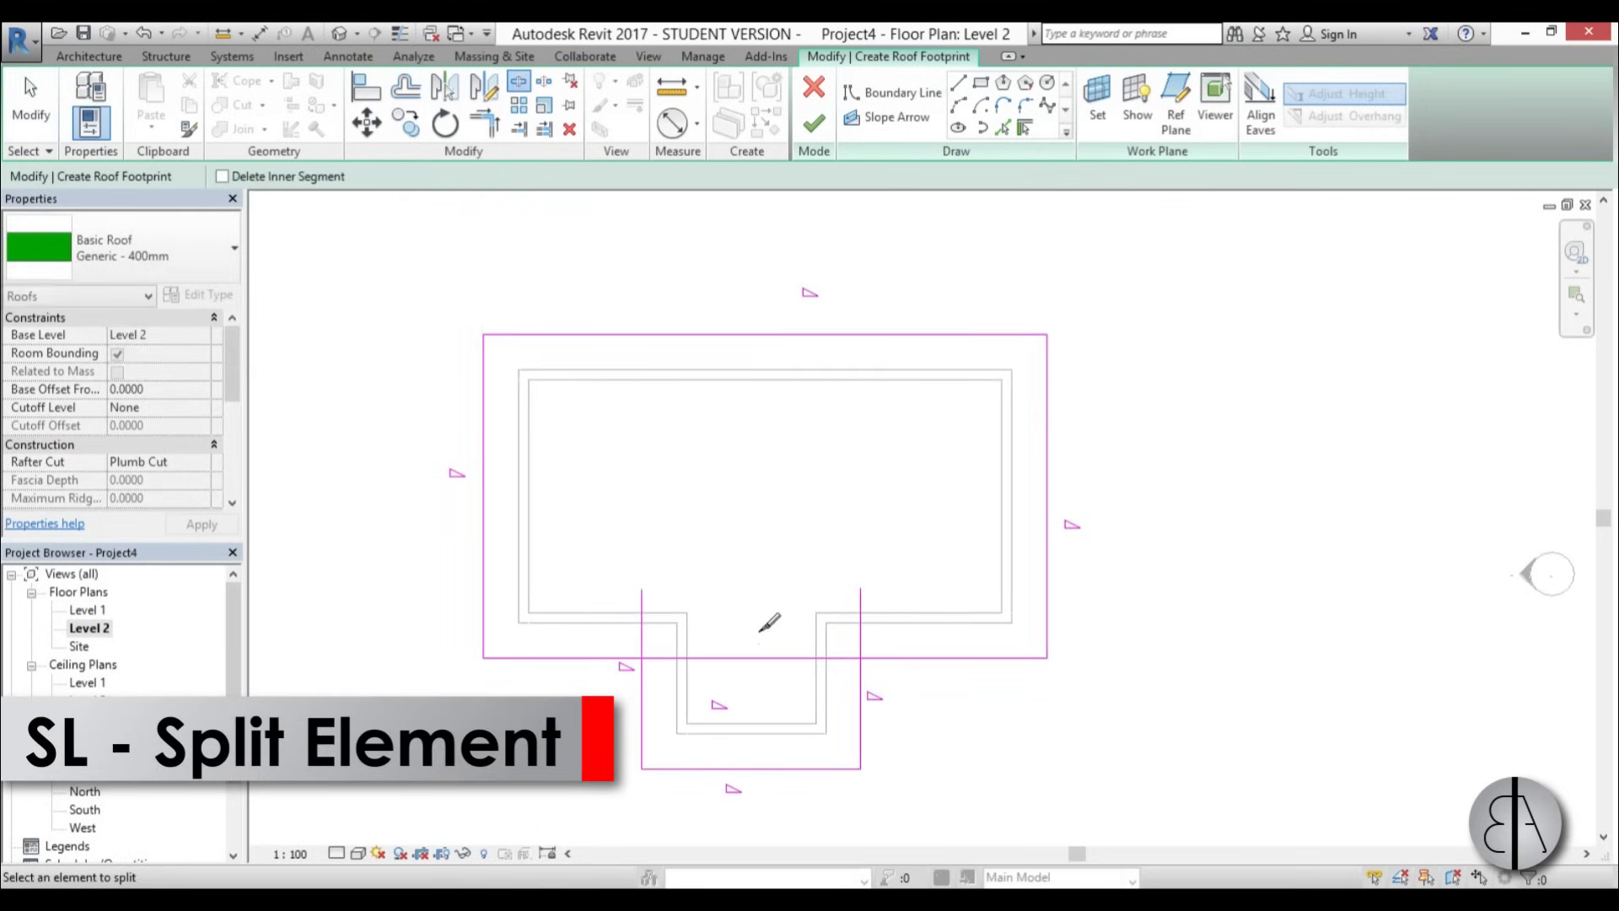
pyautogui.click(755, 657)
pyautogui.scroll(2, 806, 674)
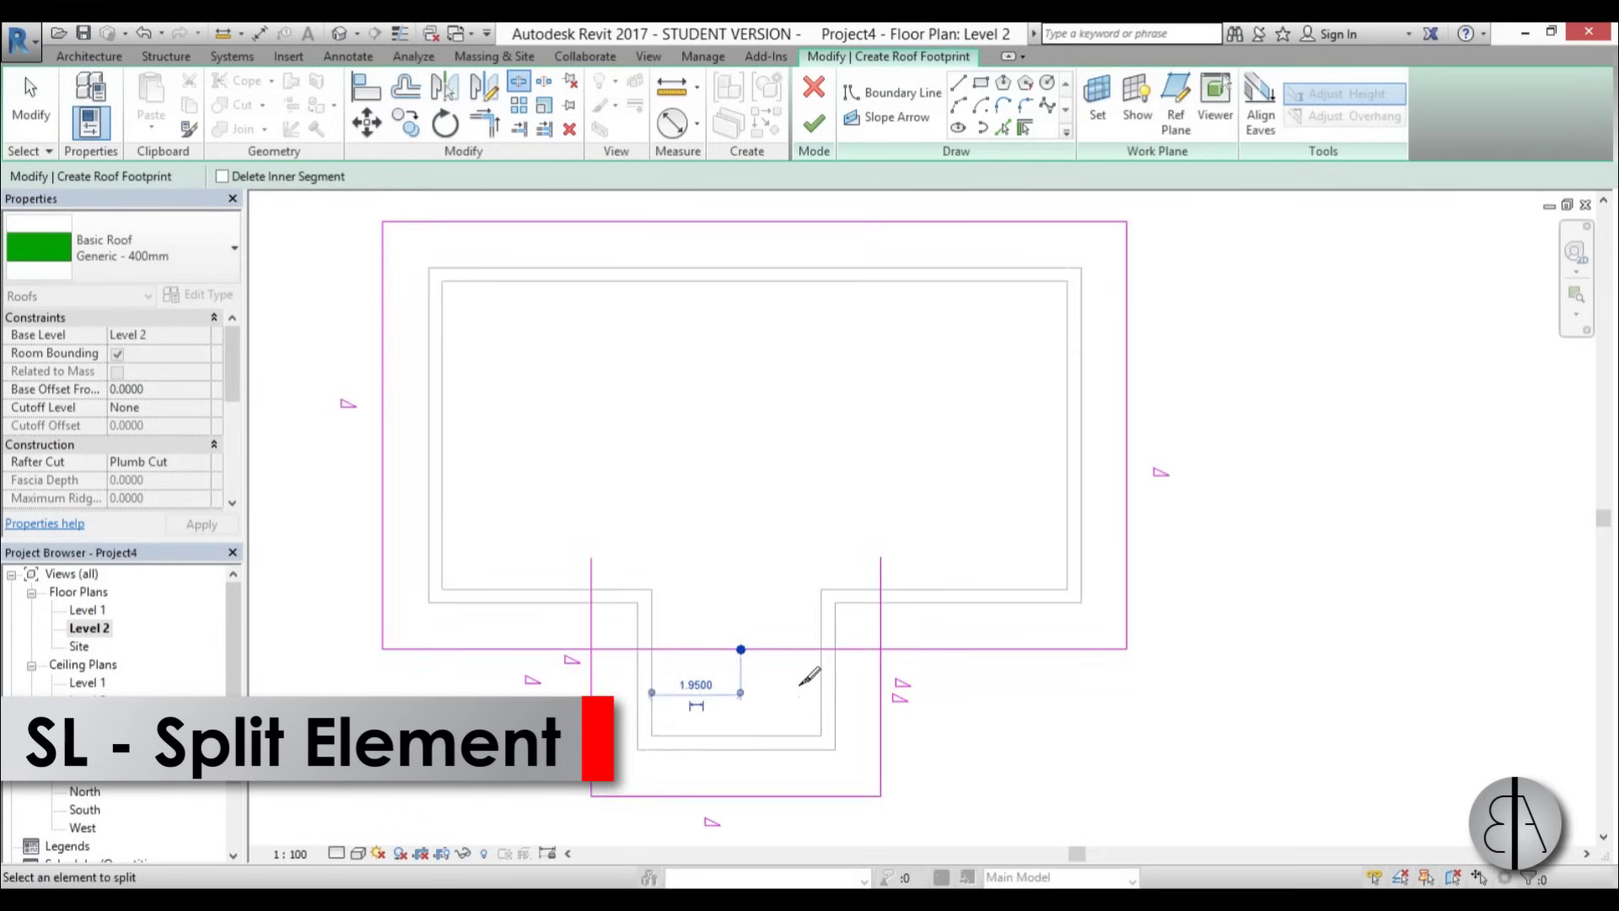
pyautogui.press('Escape')
pyautogui.press('Escape')
# - Trim the split edge halves to the wing's two side lines to form one closed T-shaped footprint
pyautogui.press('t')
pyautogui.press('r')
pyautogui.click(882, 708)
pyautogui.click(922, 651)
pyautogui.click(590, 685)
pyautogui.click(580, 649)
pyautogui.scroll(-2, 699, 540)
pyautogui.press('Escape')
pyautogui.press('Escape')
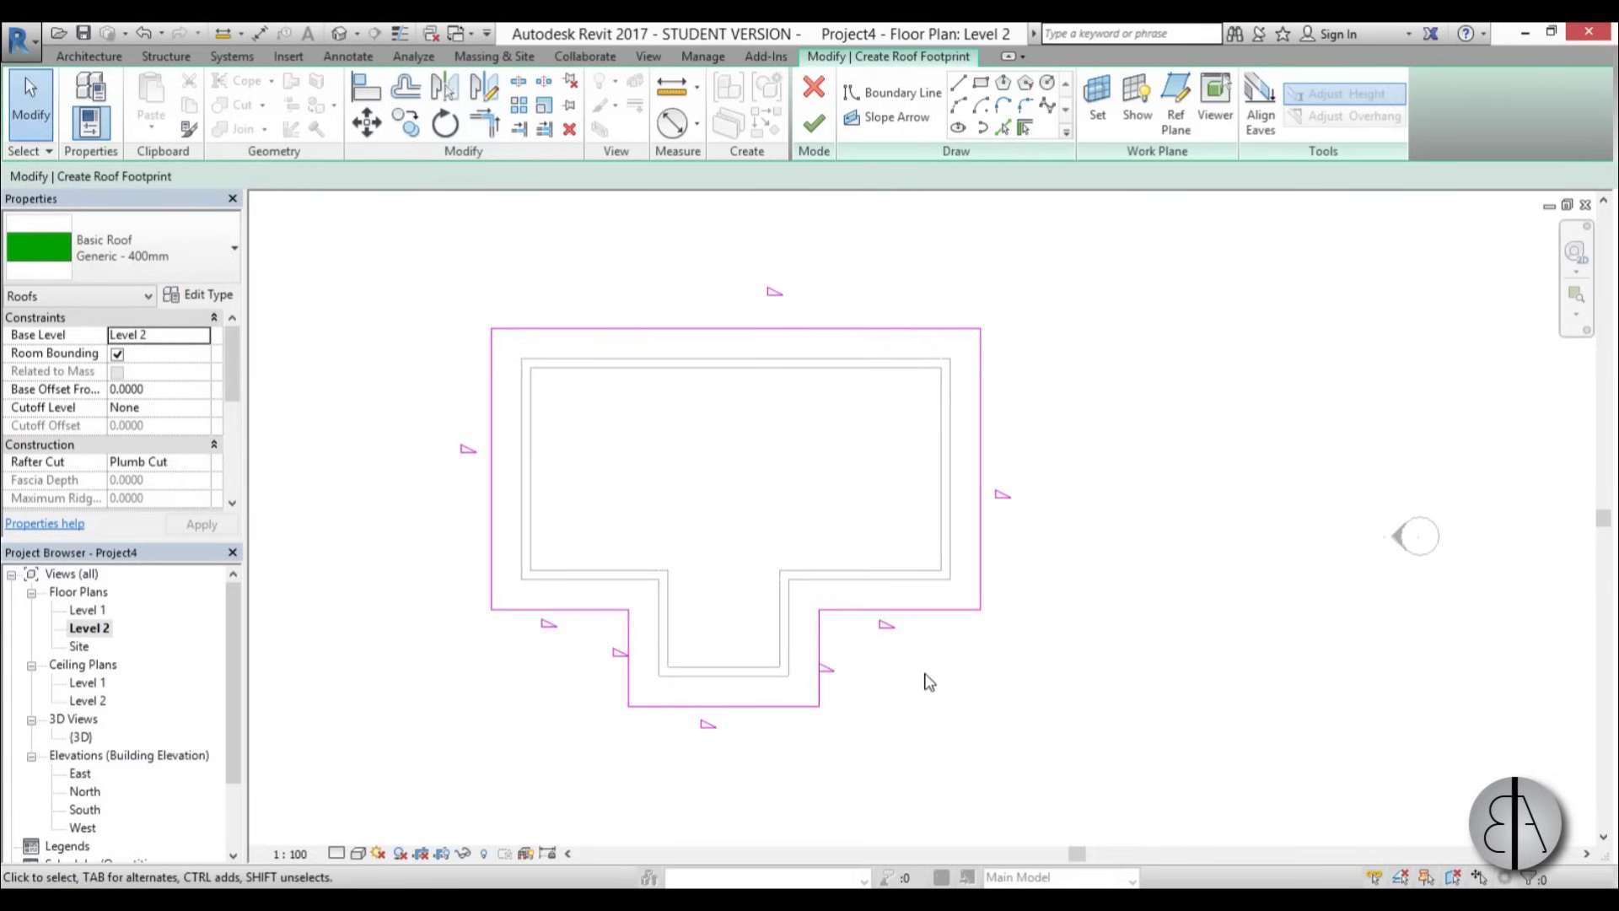
# - Remove the slope from all footprint edges except the long rear edge and the wing's front edge
pyautogui.moveTo(1087, 672); pyautogui.dragTo(526, 521)
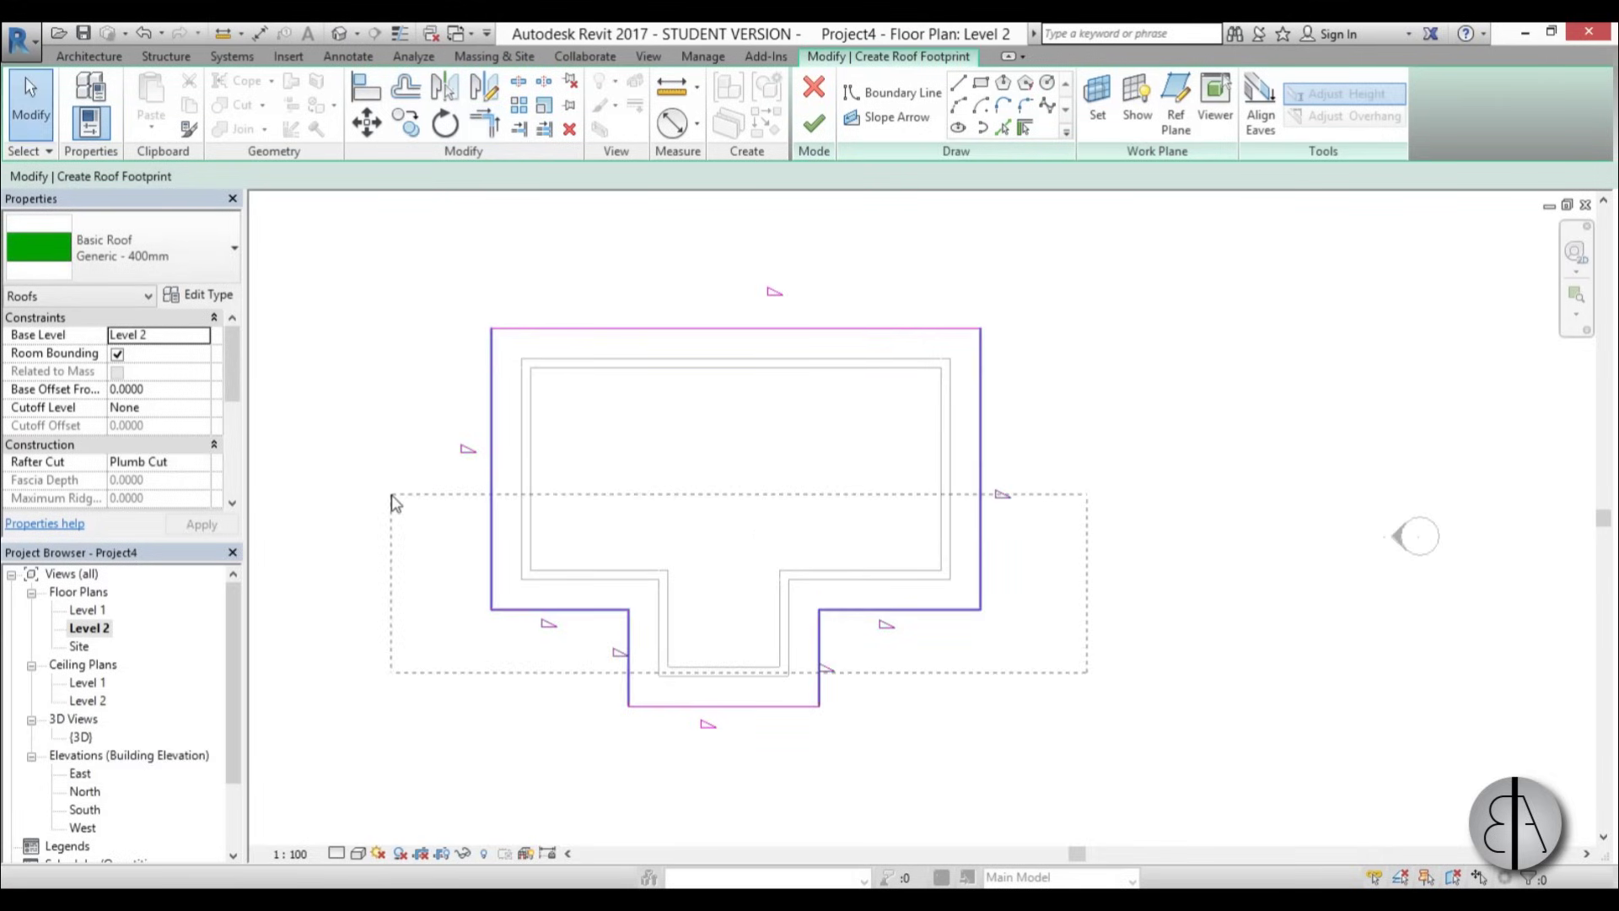
pyautogui.moveTo(392, 498); pyautogui.dragTo(391, 496)
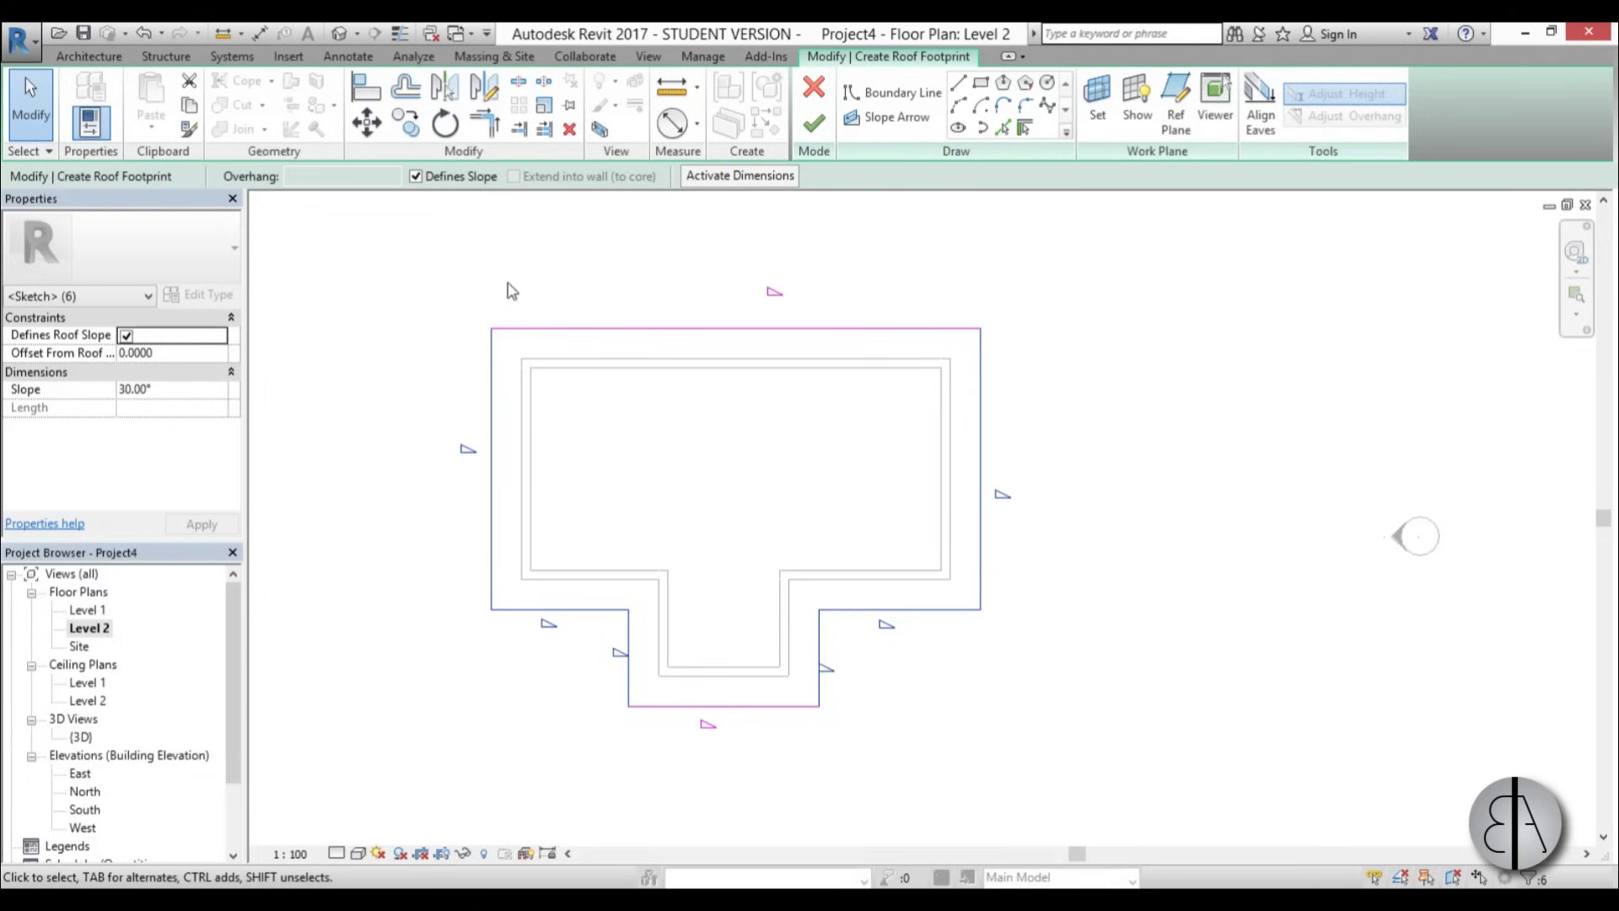
pyautogui.click(443, 182)
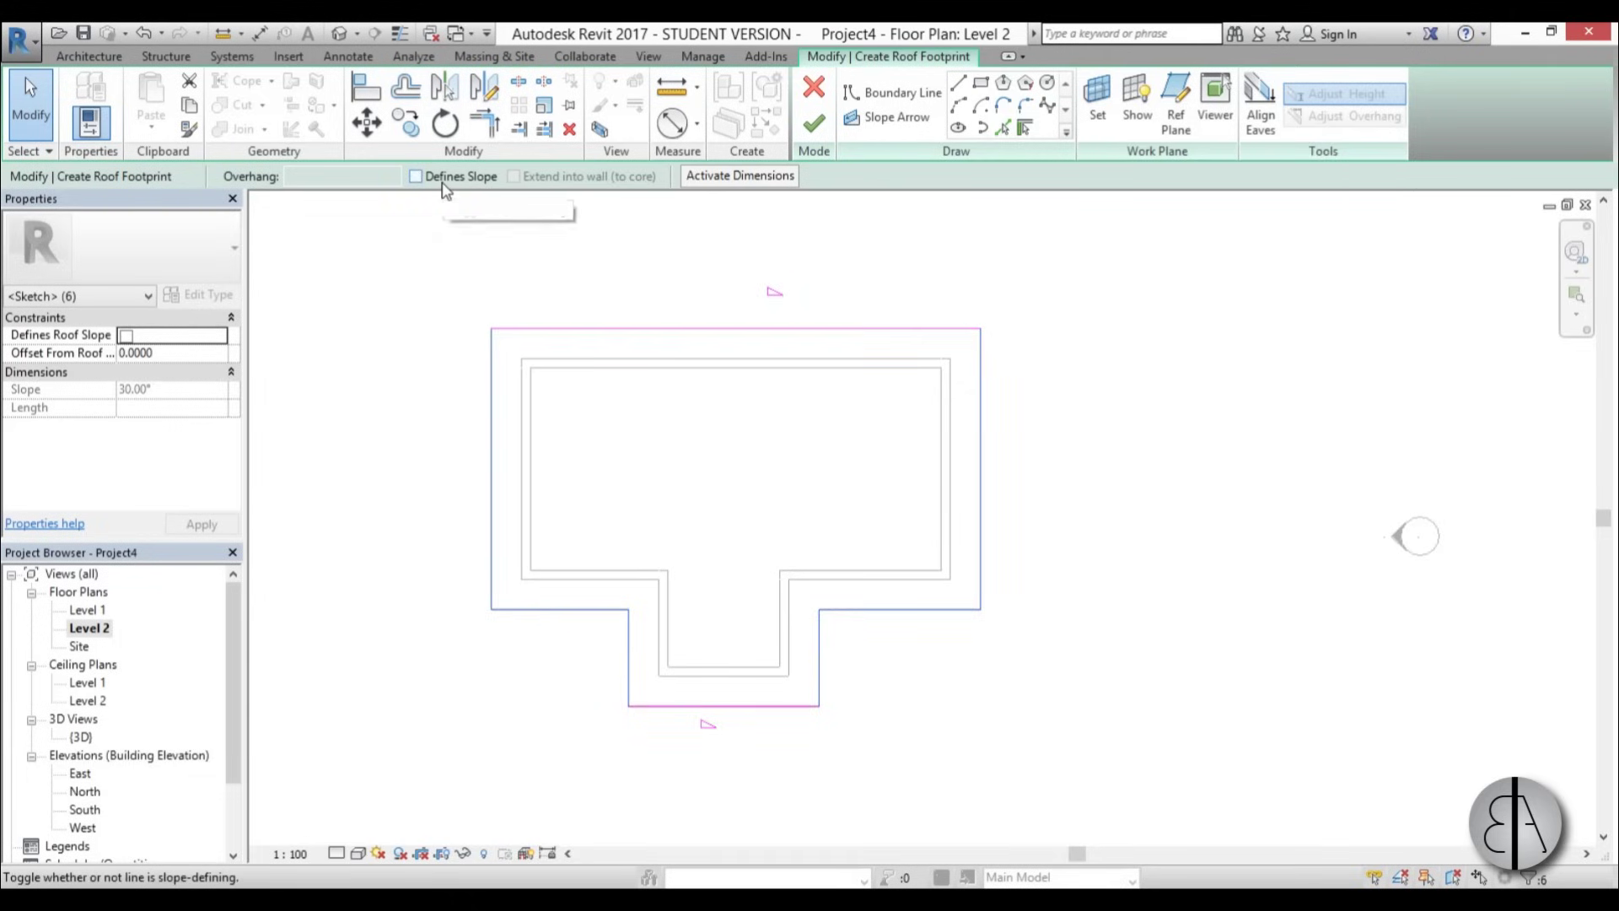
pyautogui.click(759, 470)
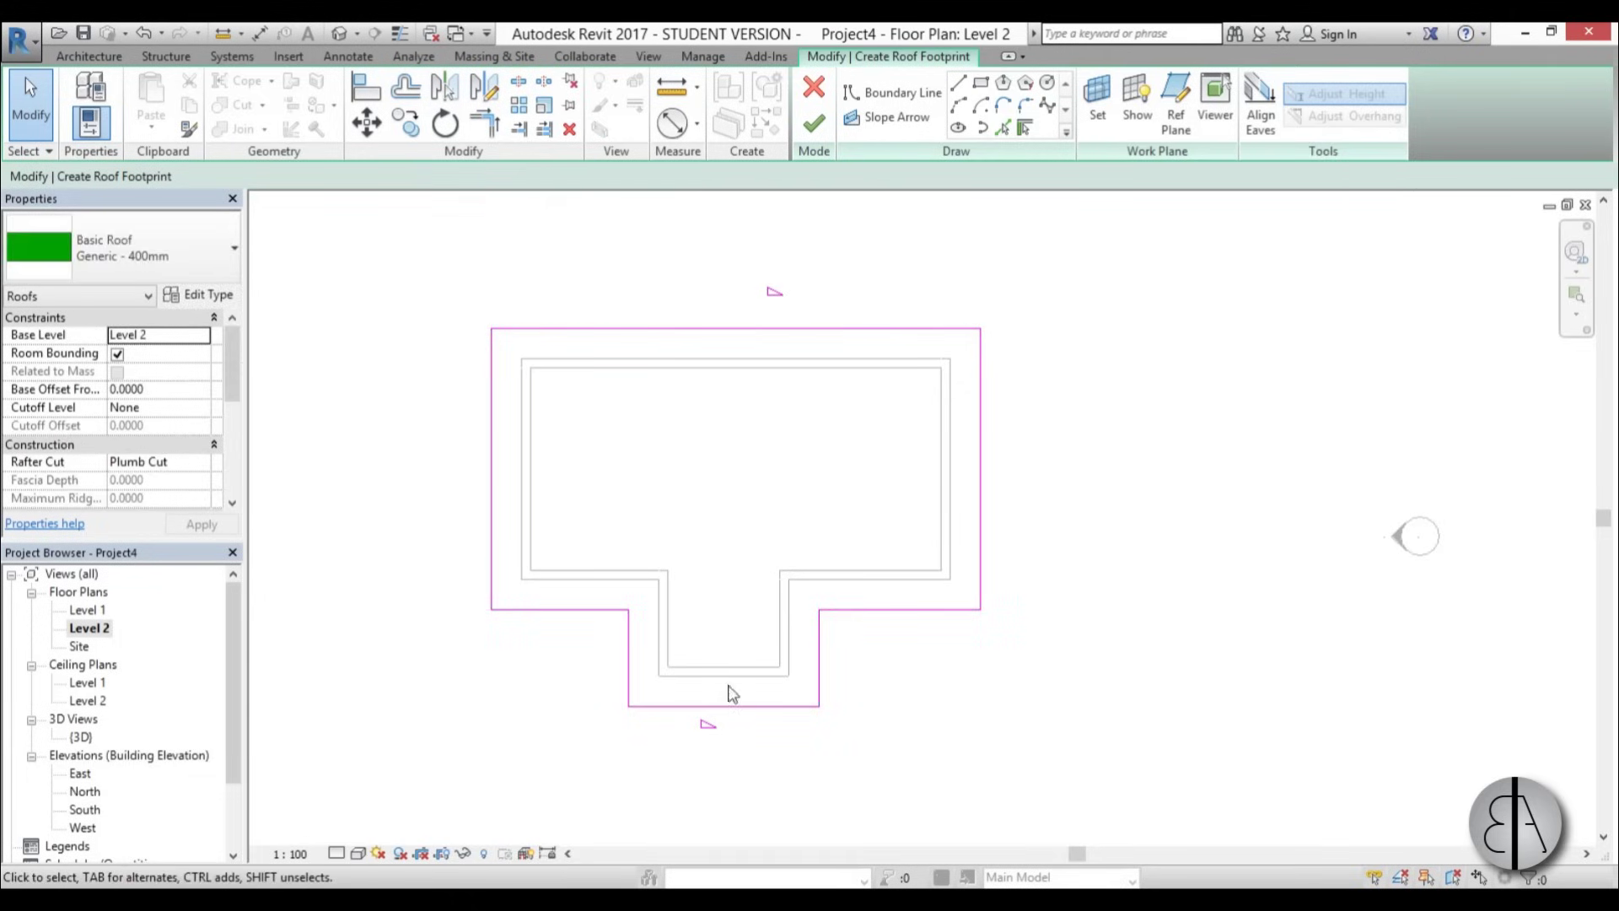
# - Set the slope of the rear edge and the wing's front edge to 20° and finish the roof
pyautogui.moveTo(740, 799); pyautogui.dragTo(716, 280)
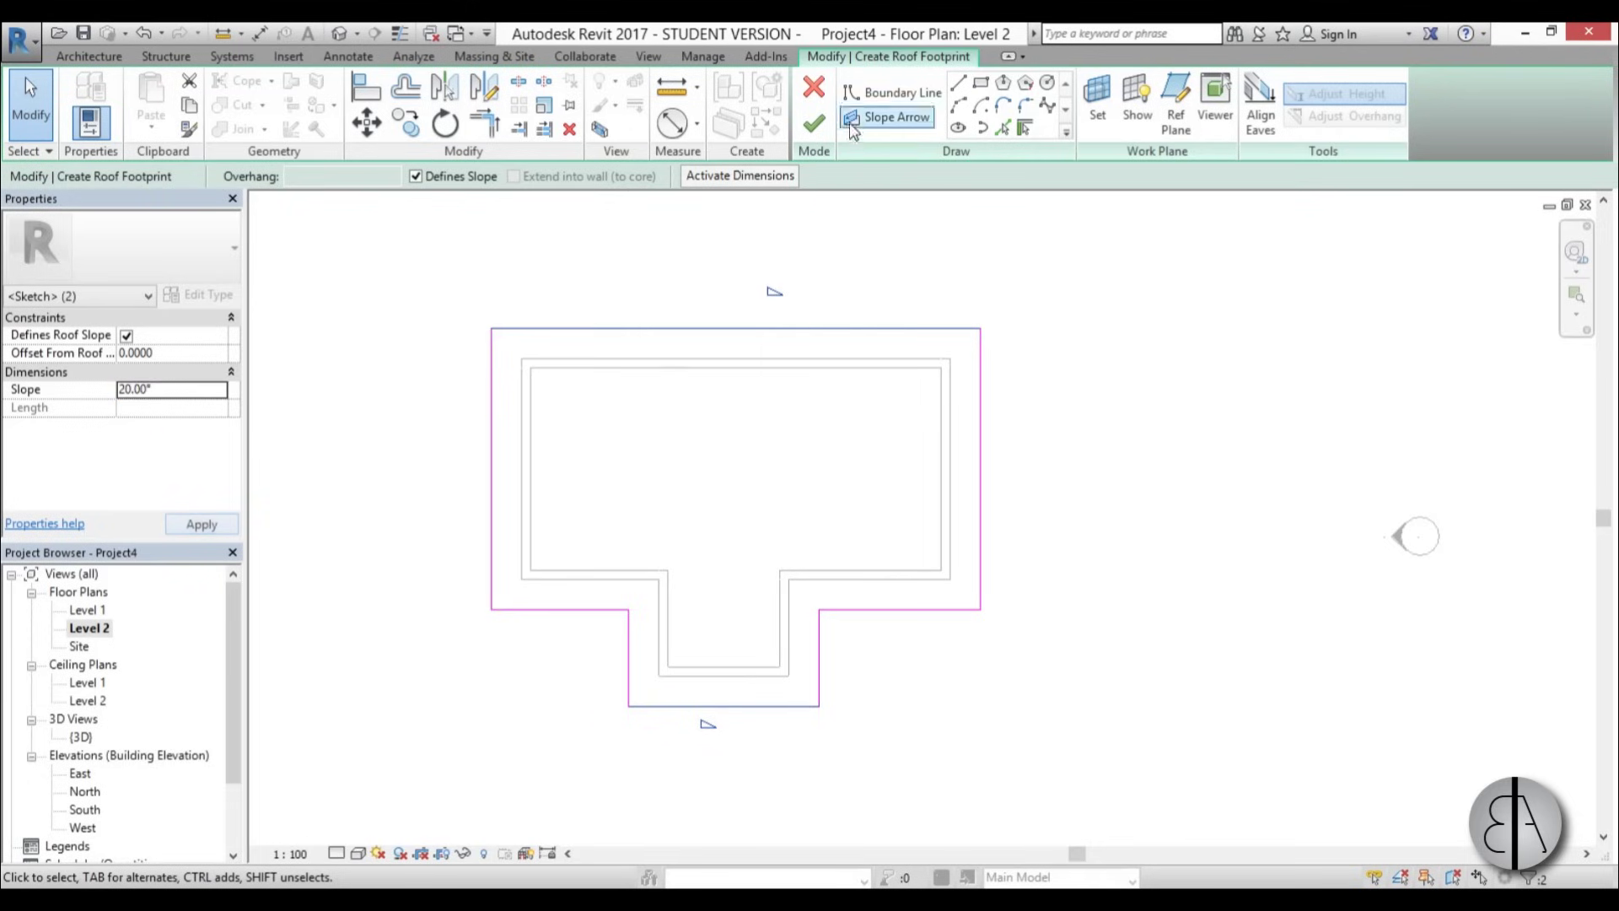
pyautogui.click(814, 125)
pyautogui.click(1016, 685)
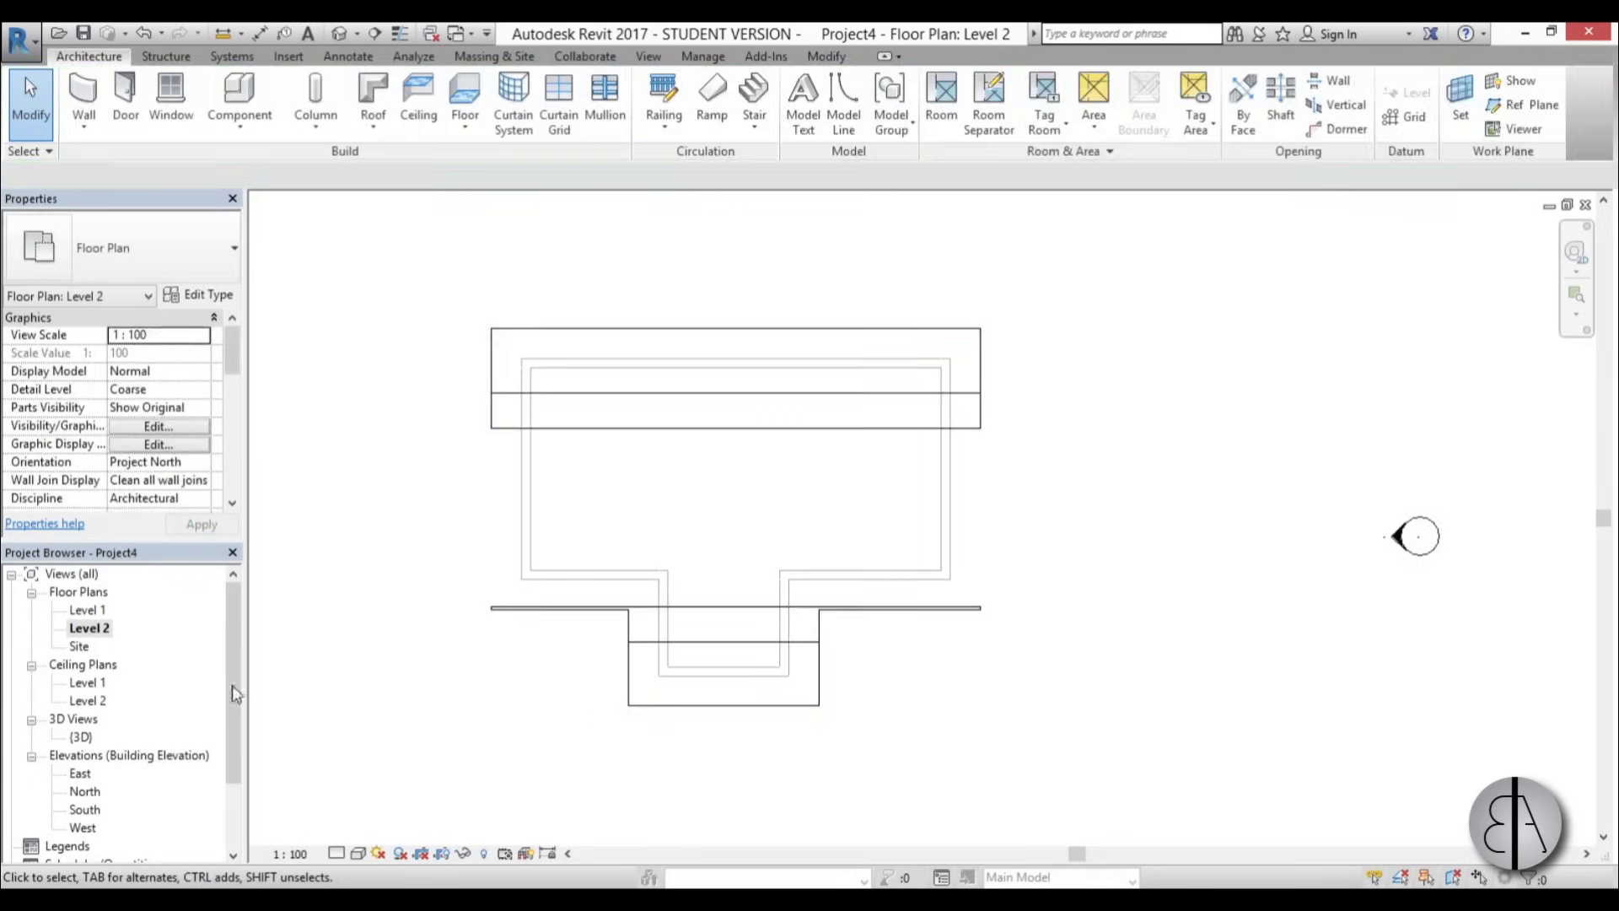
# - Attach the tops of all eight walls of the T-shaped building to its roof in the 3D view
pyautogui.doubleClick(70, 738)
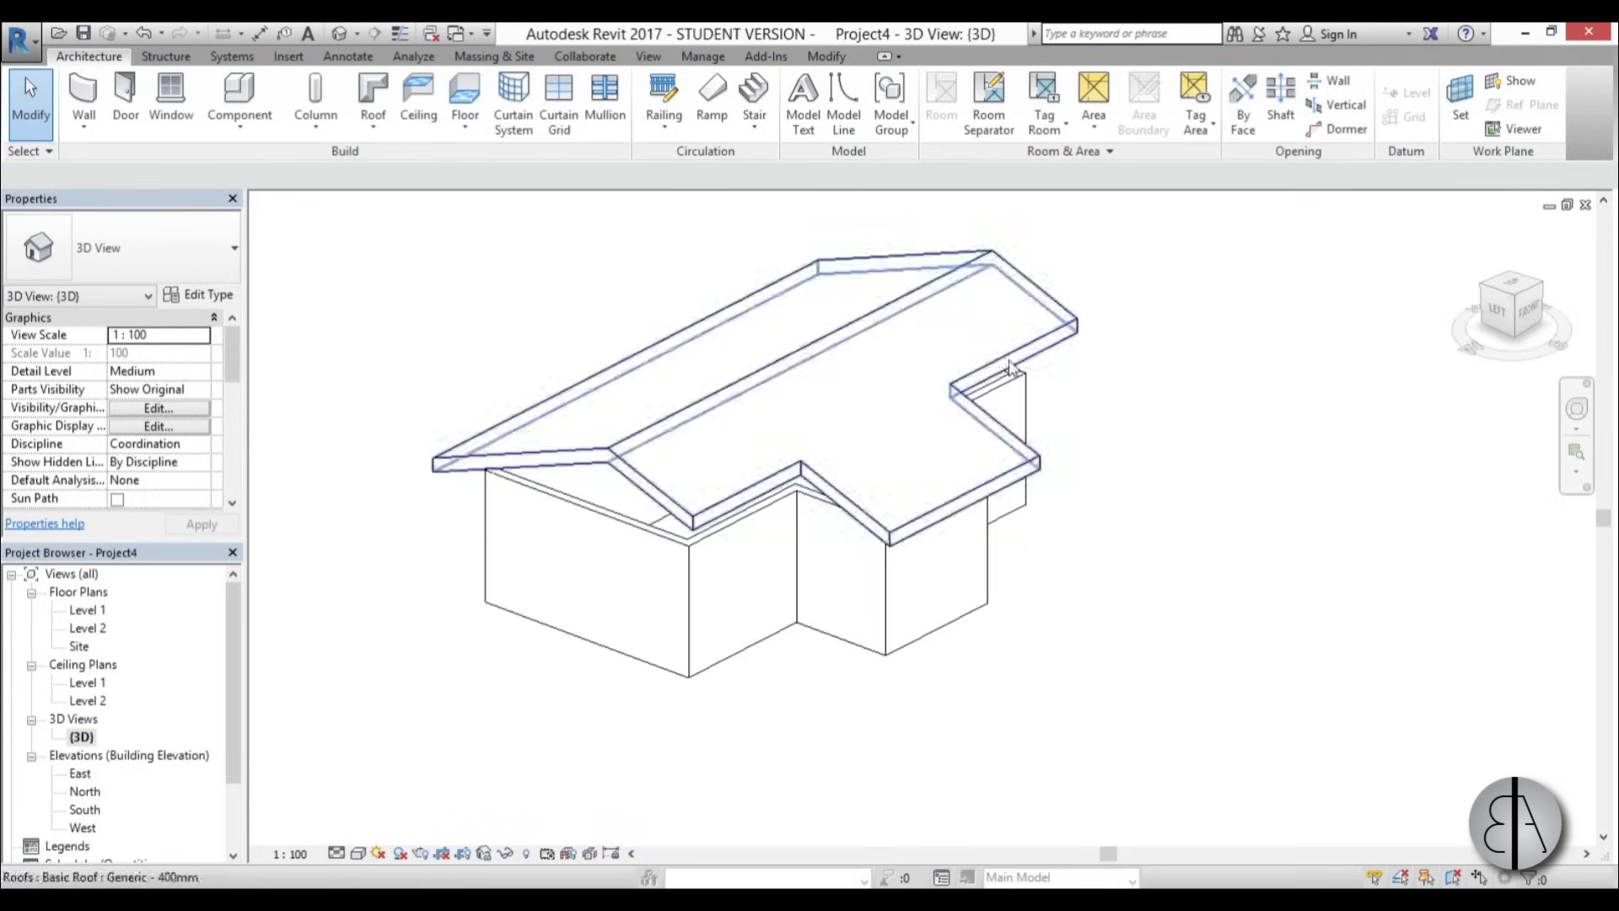
pyautogui.moveTo(741, 713); pyautogui.dragTo(763, 687, button='middle')
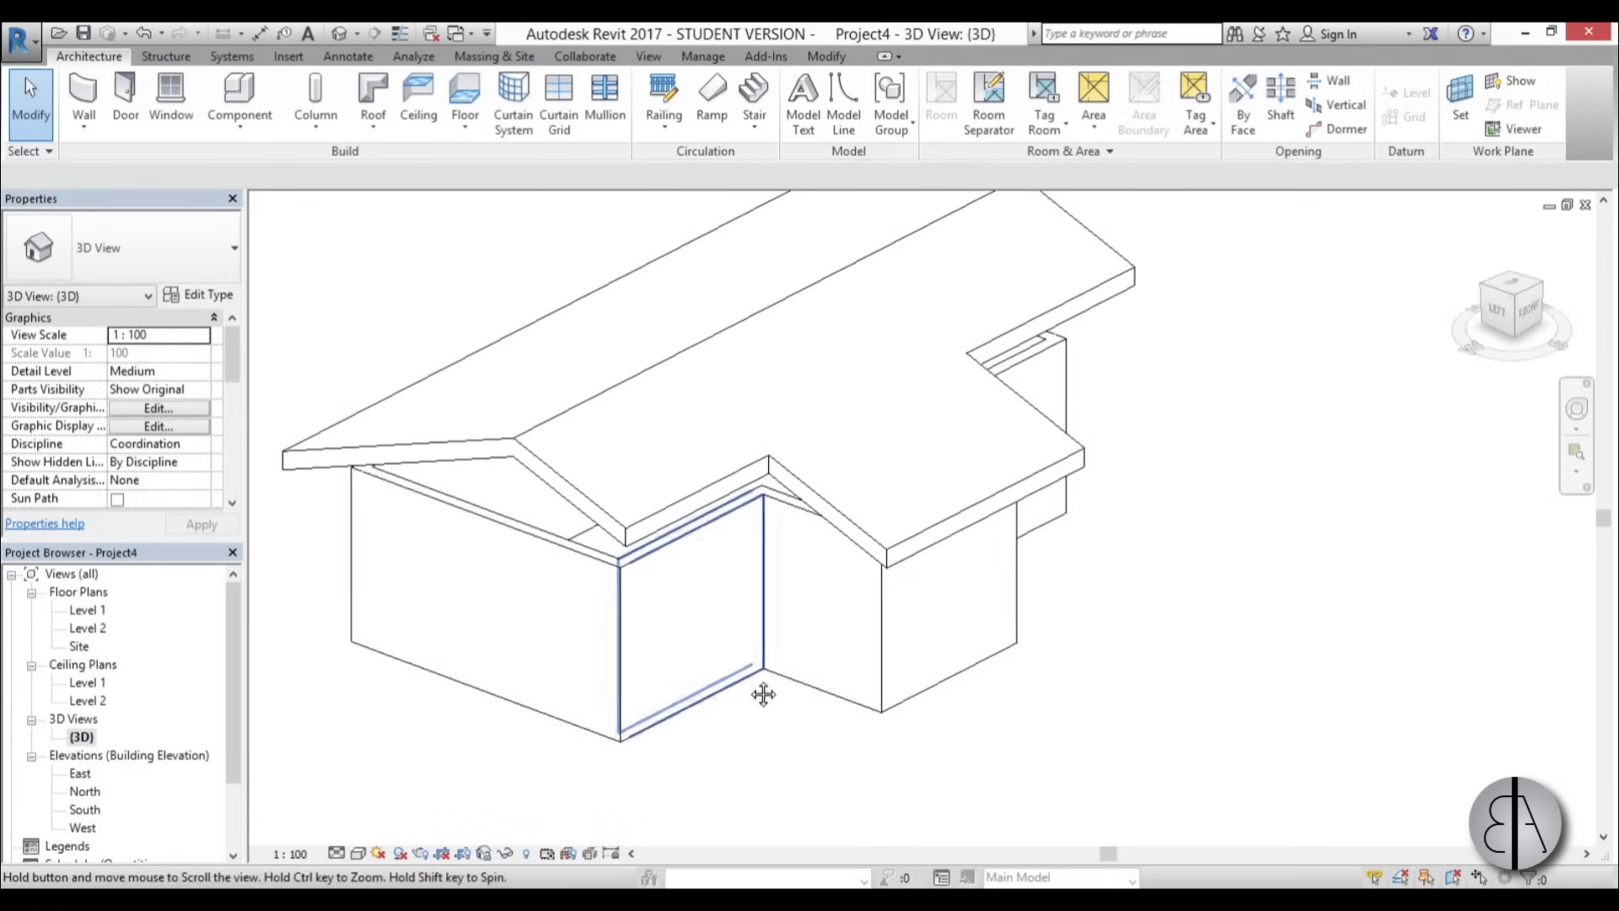
pyautogui.press('Tab')
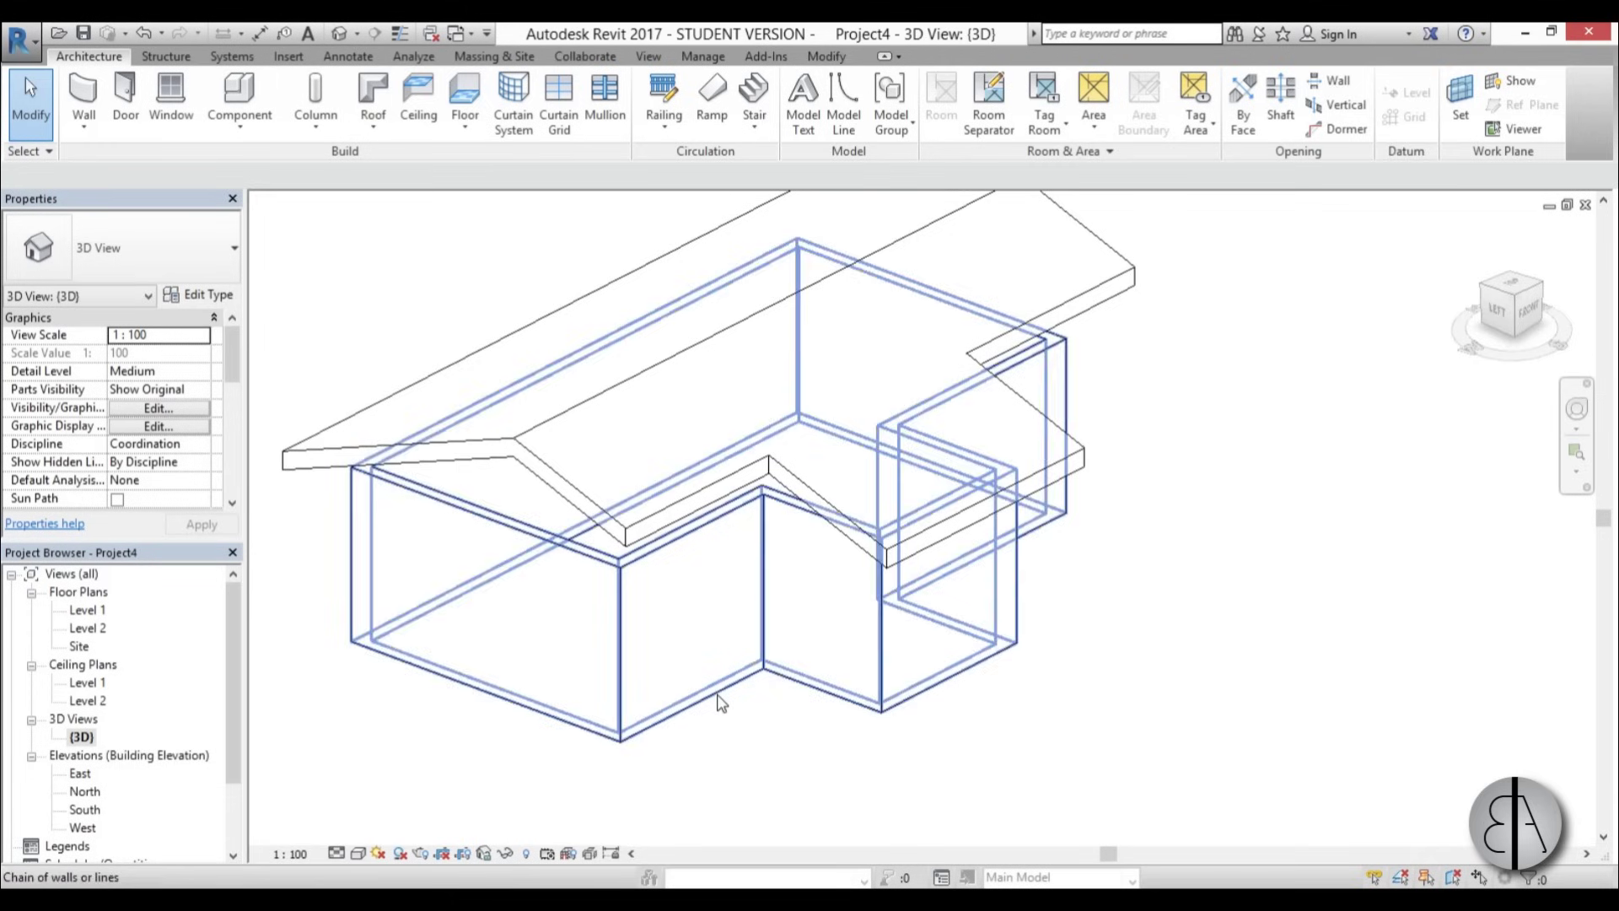
pyautogui.click(721, 703)
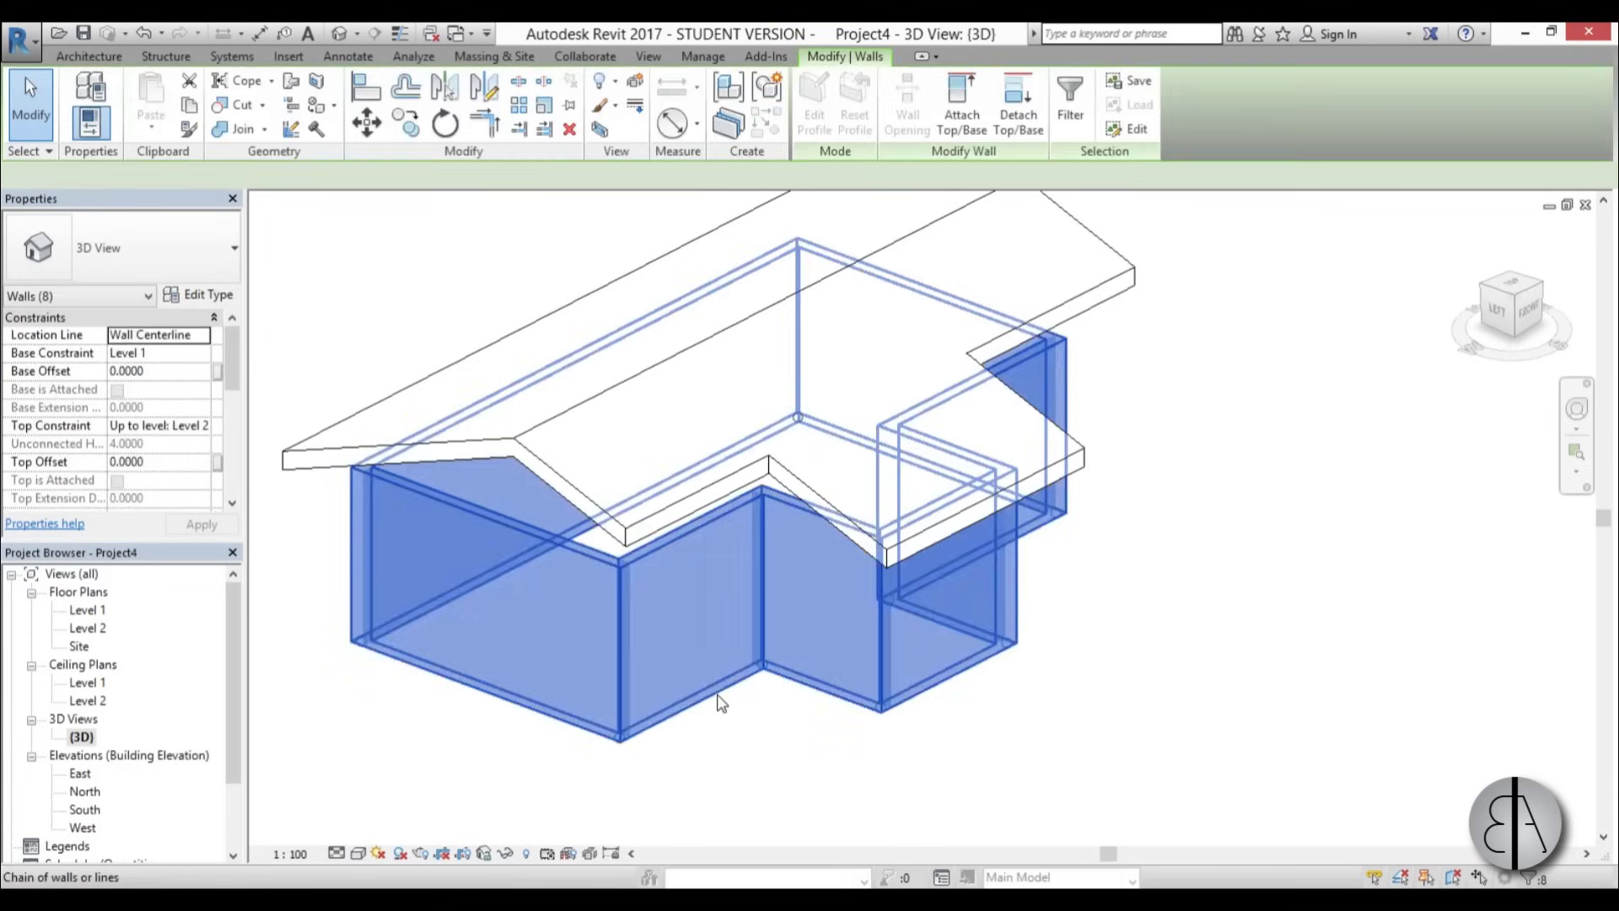
pyautogui.click(956, 122)
pyautogui.click(1069, 240)
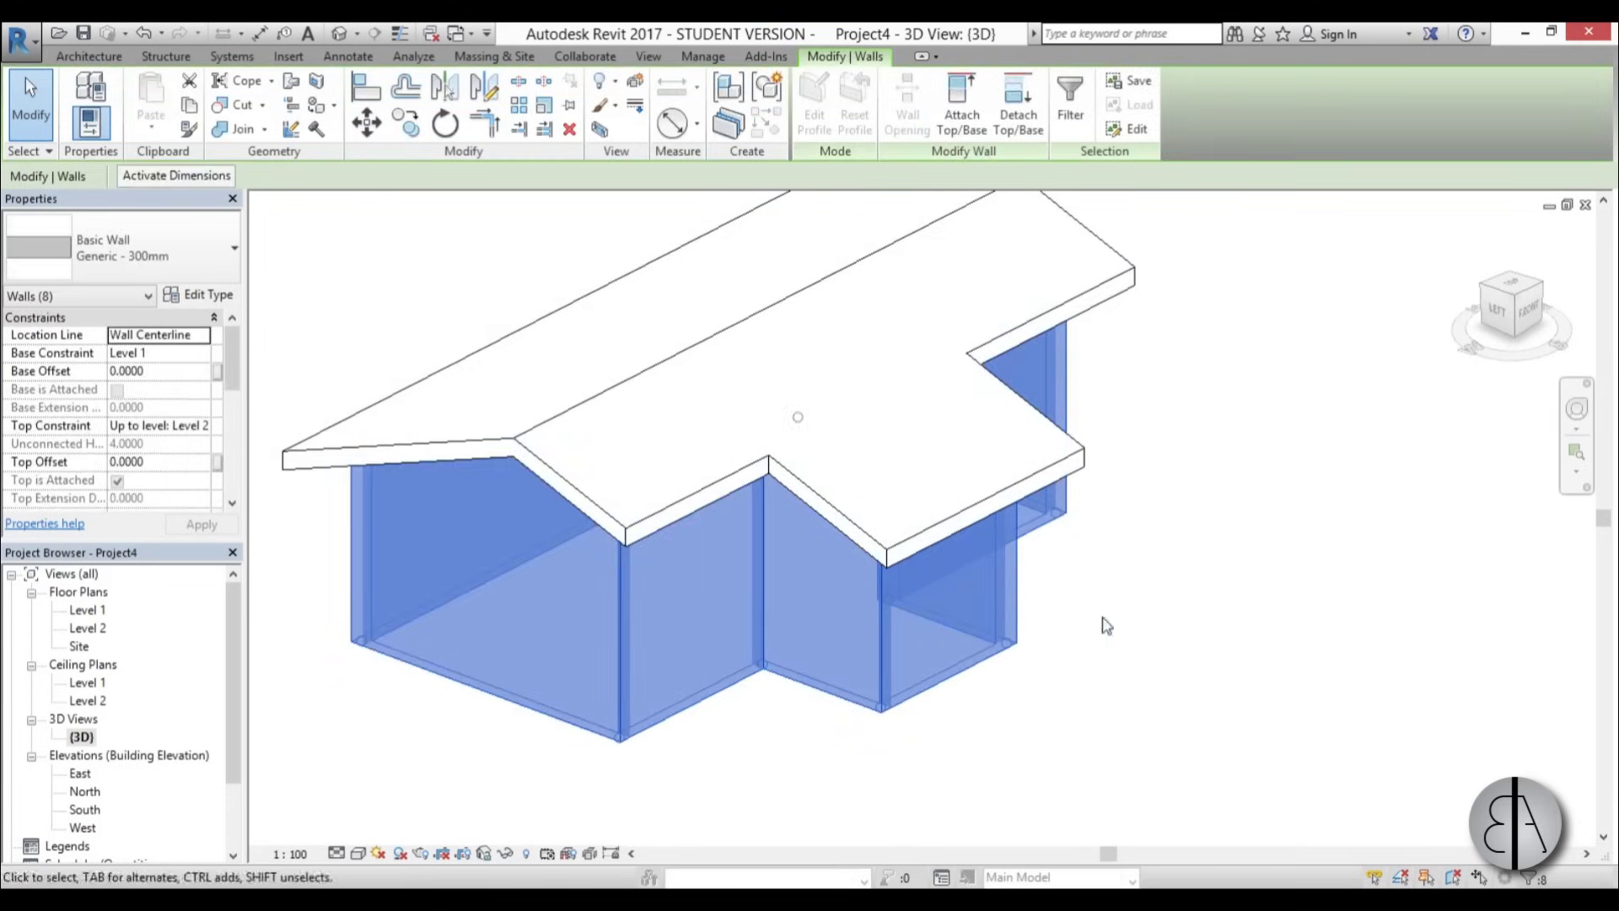
pyautogui.click(1105, 624)
pyautogui.moveTo(1127, 587)
pyautogui.keyDown('shift'); pyautogui.mouseDown(button='middle')
pyautogui.moveTo(1290, 499)
pyautogui.moveTo(1301, 549)
pyautogui.moveTo(1109, 577)
pyautogui.mouseUp(button='middle'); pyautogui.keyUp('shift')
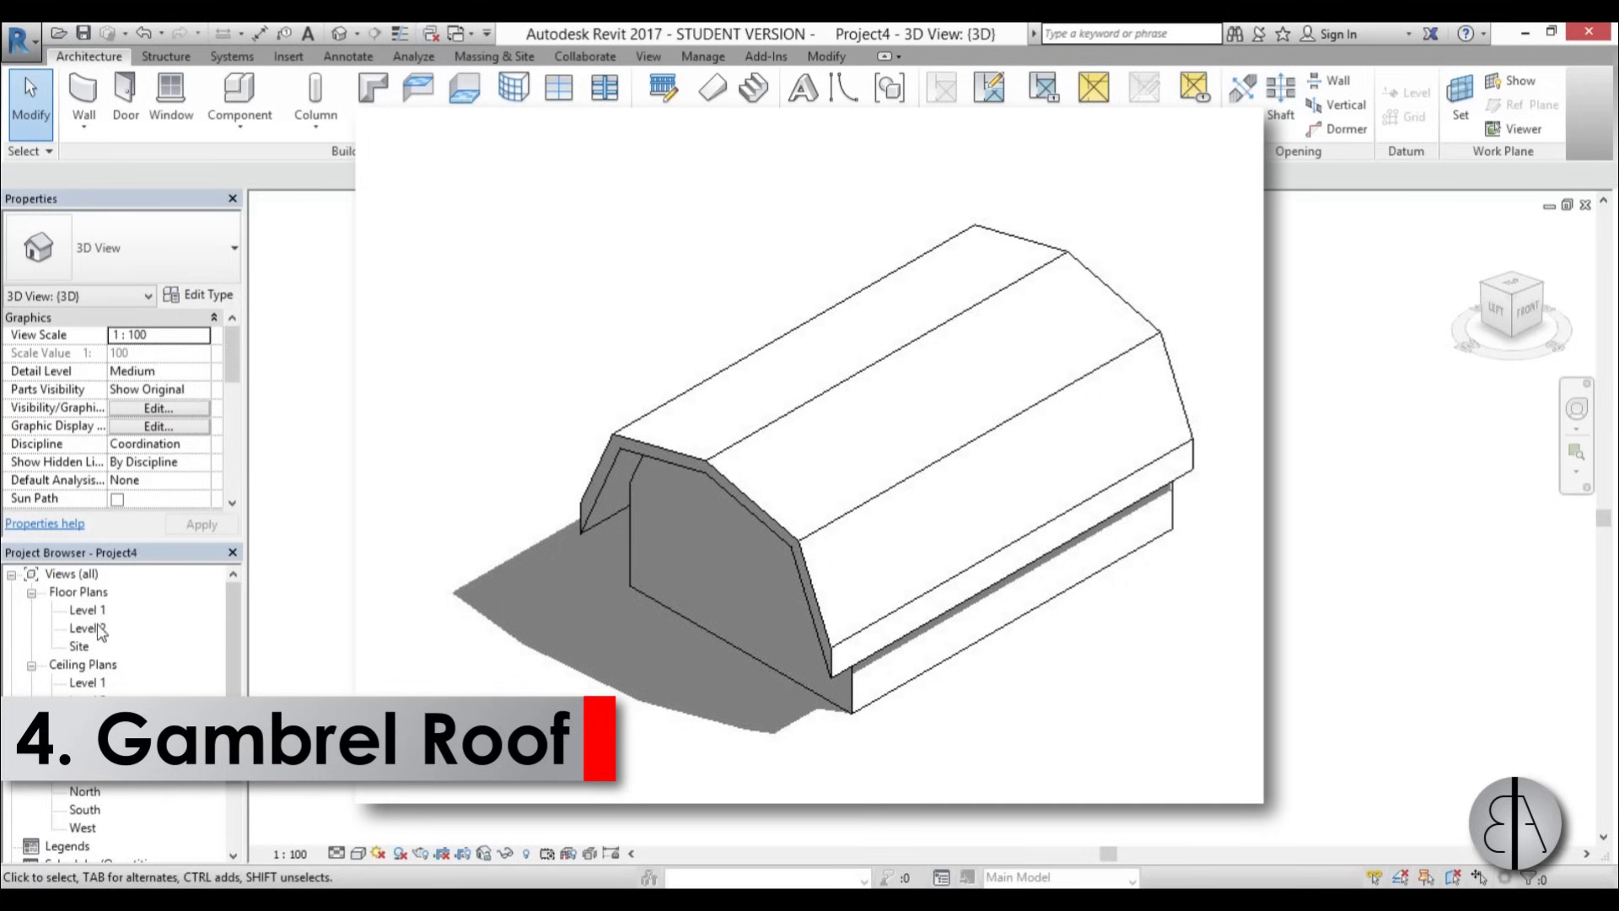
# - On the Level 1 plan, draw a vertical reference plane across the new rectangular building, extending past both long walls
pyautogui.doubleClick(86, 610)
pyautogui.moveTo(741, 503); pyautogui.dragTo(741, 492, button='middle')
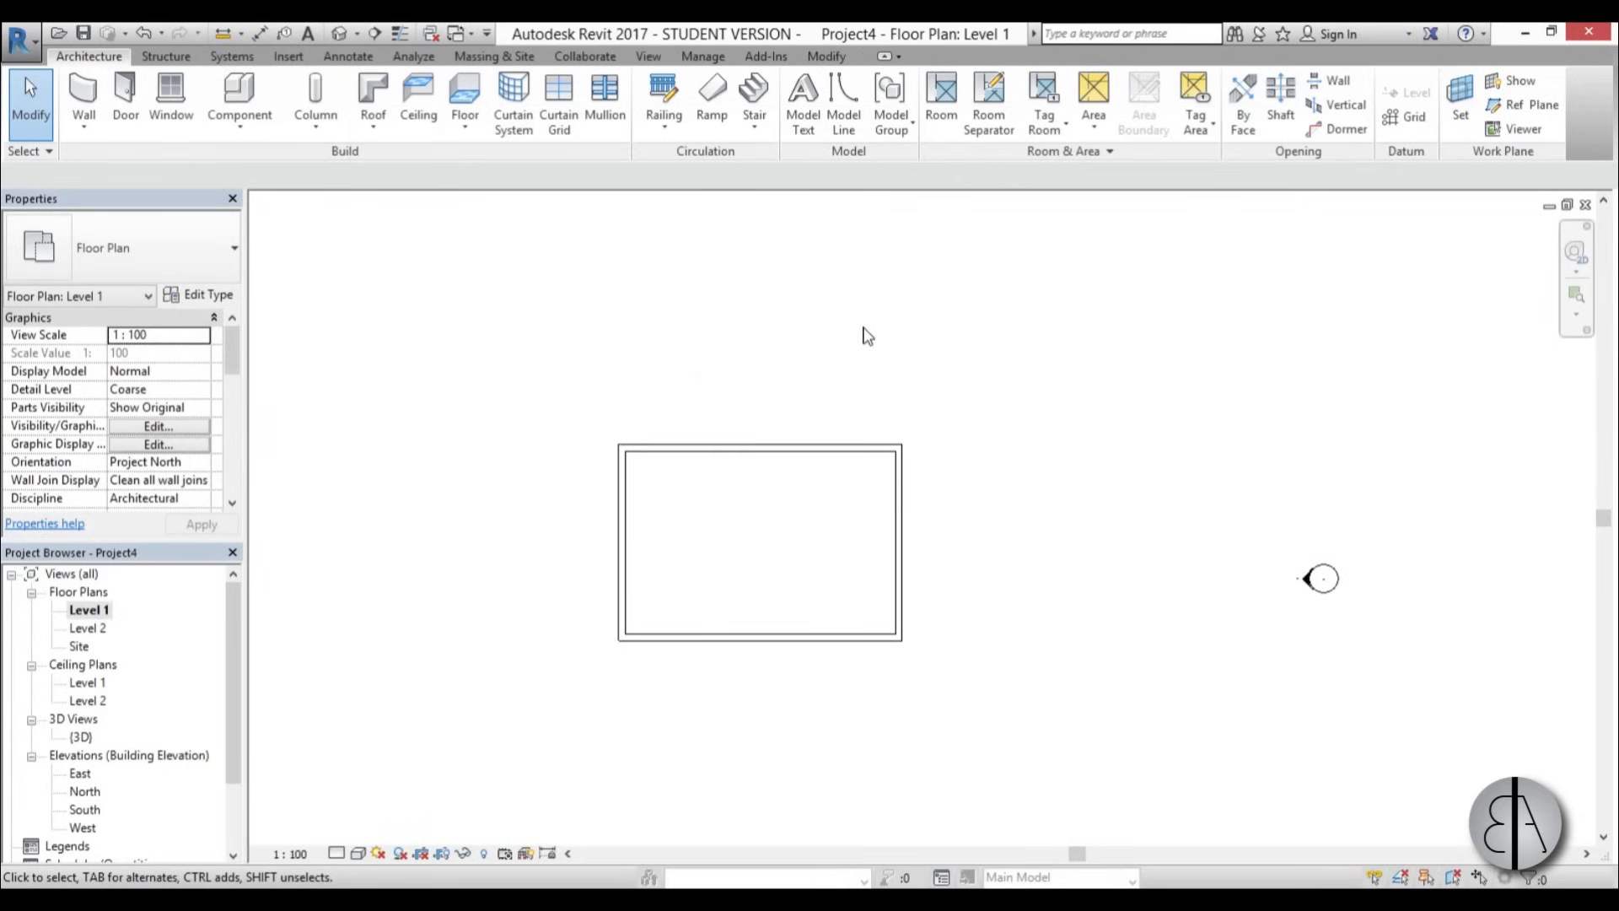
pyautogui.click(1522, 104)
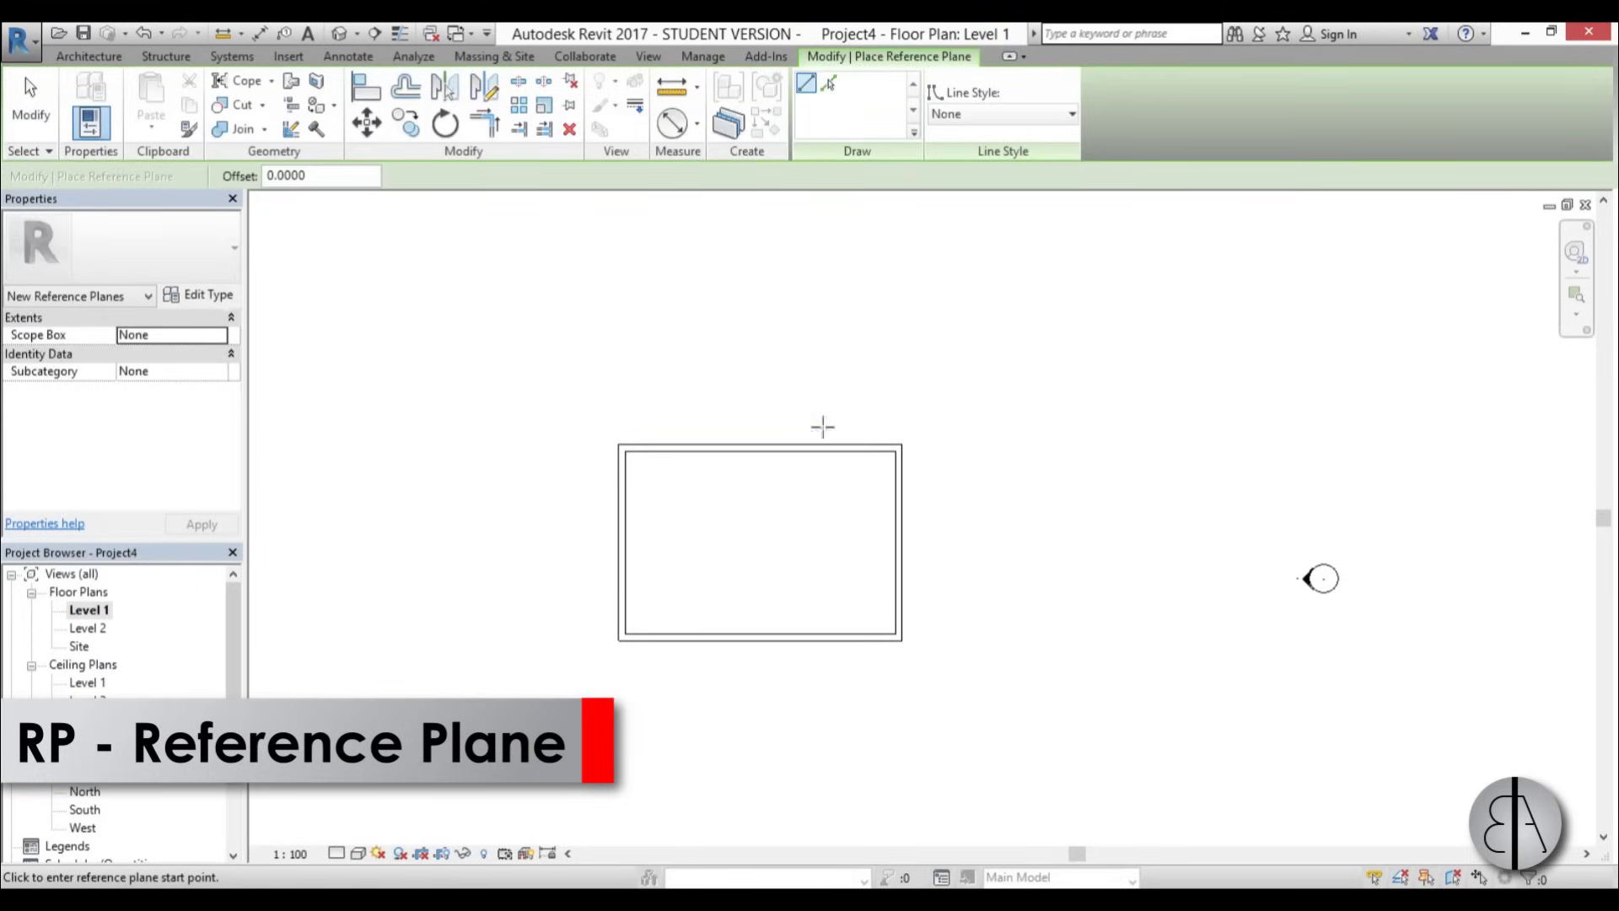
pyautogui.click(748, 329)
pyautogui.click(748, 738)
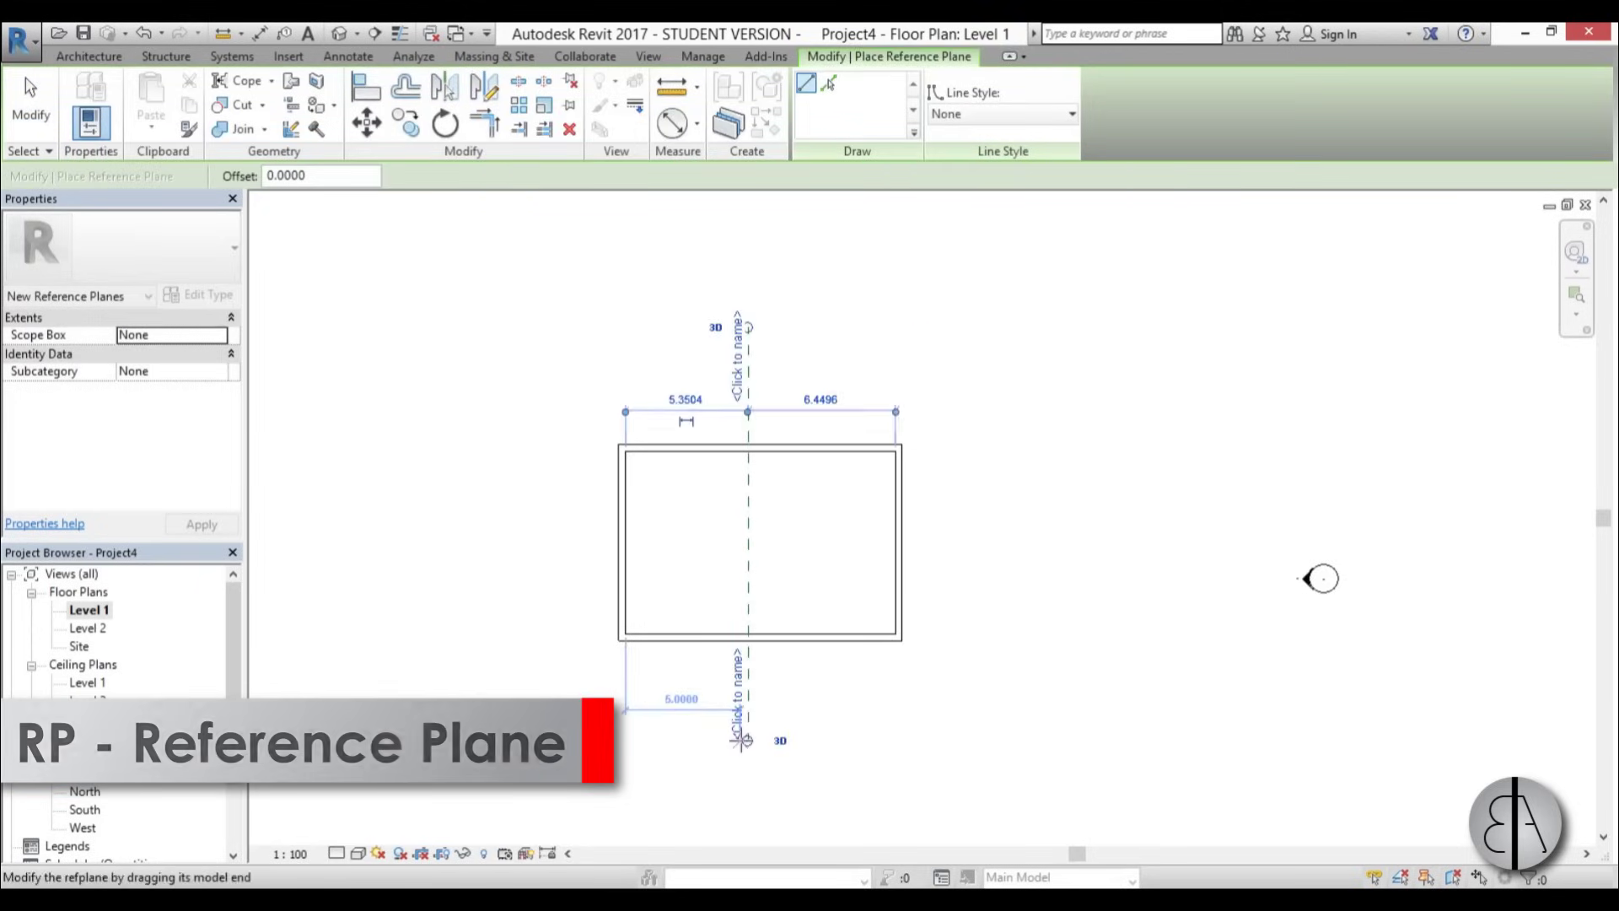
pyautogui.press('Escape')
pyautogui.press('Escape')
# - Name the new reference plane "roof"
pyautogui.click(748, 571)
pyautogui.click(741, 379)
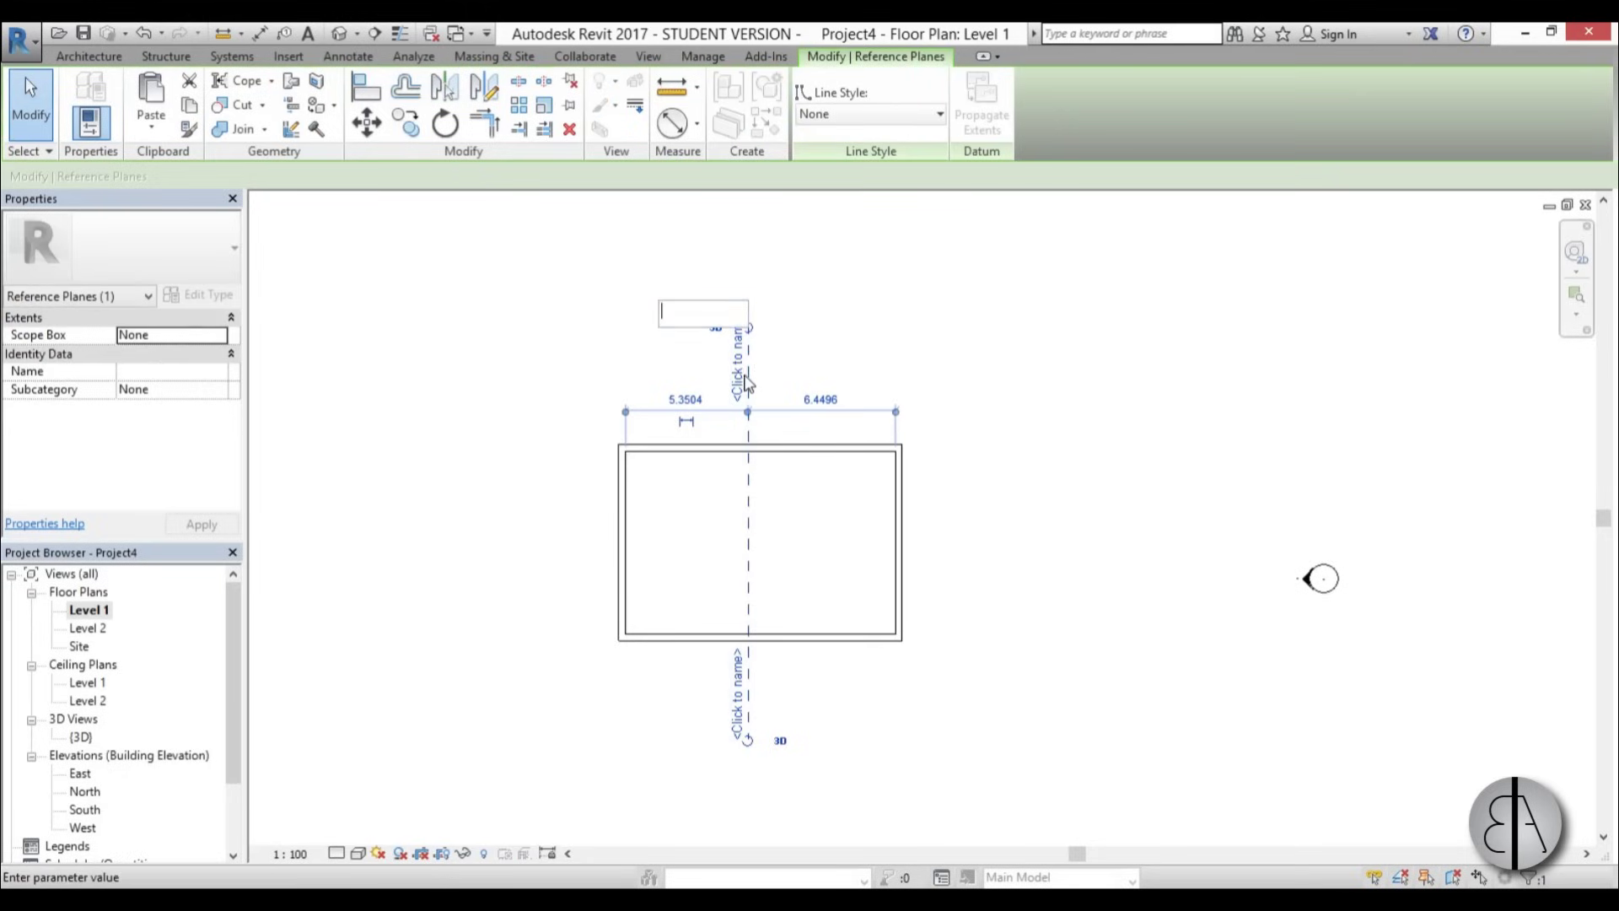
pyautogui.press('Return')
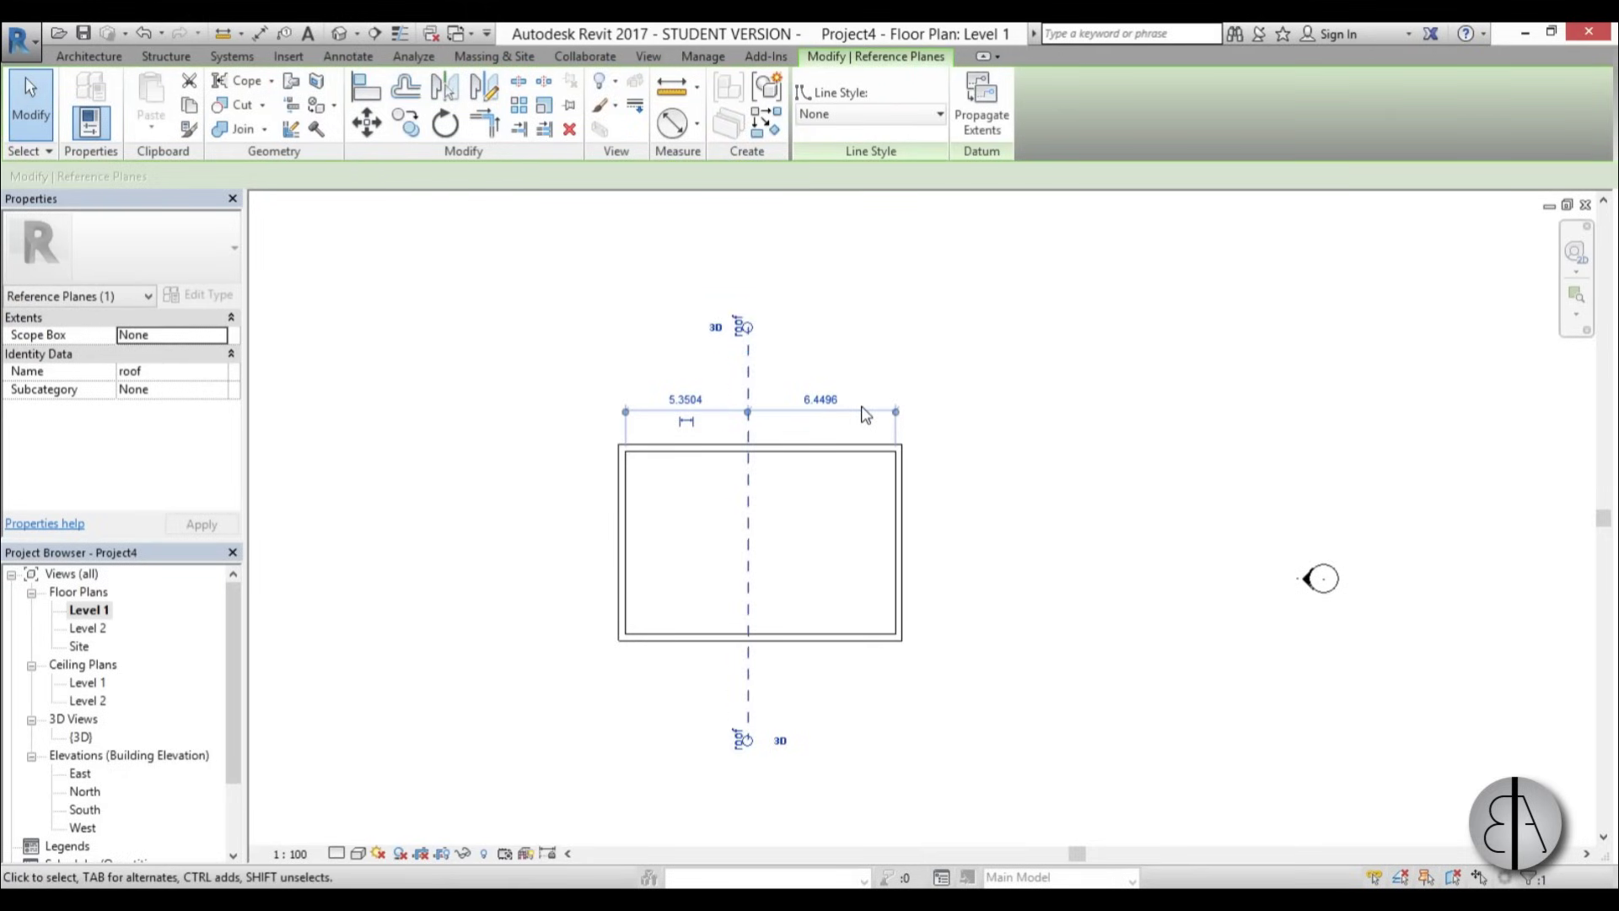
pyautogui.click(869, 361)
# - Draw a building section across the rectangular building, parallel to the reference plane and looking toward it
pyautogui.click(373, 34)
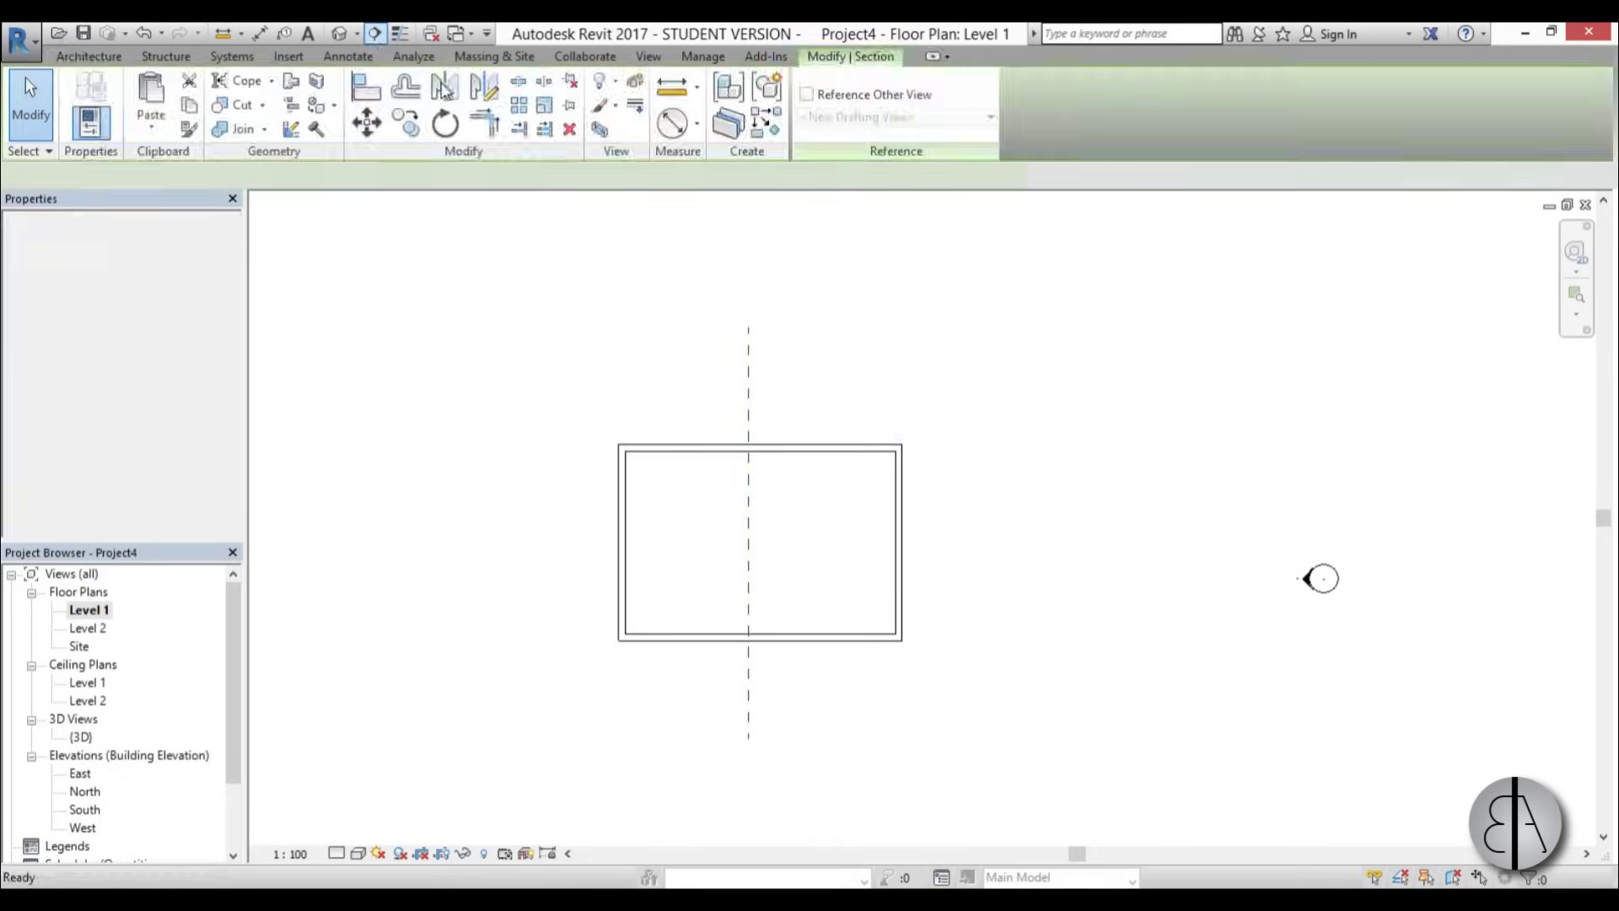
pyautogui.click(705, 325)
pyautogui.click(705, 755)
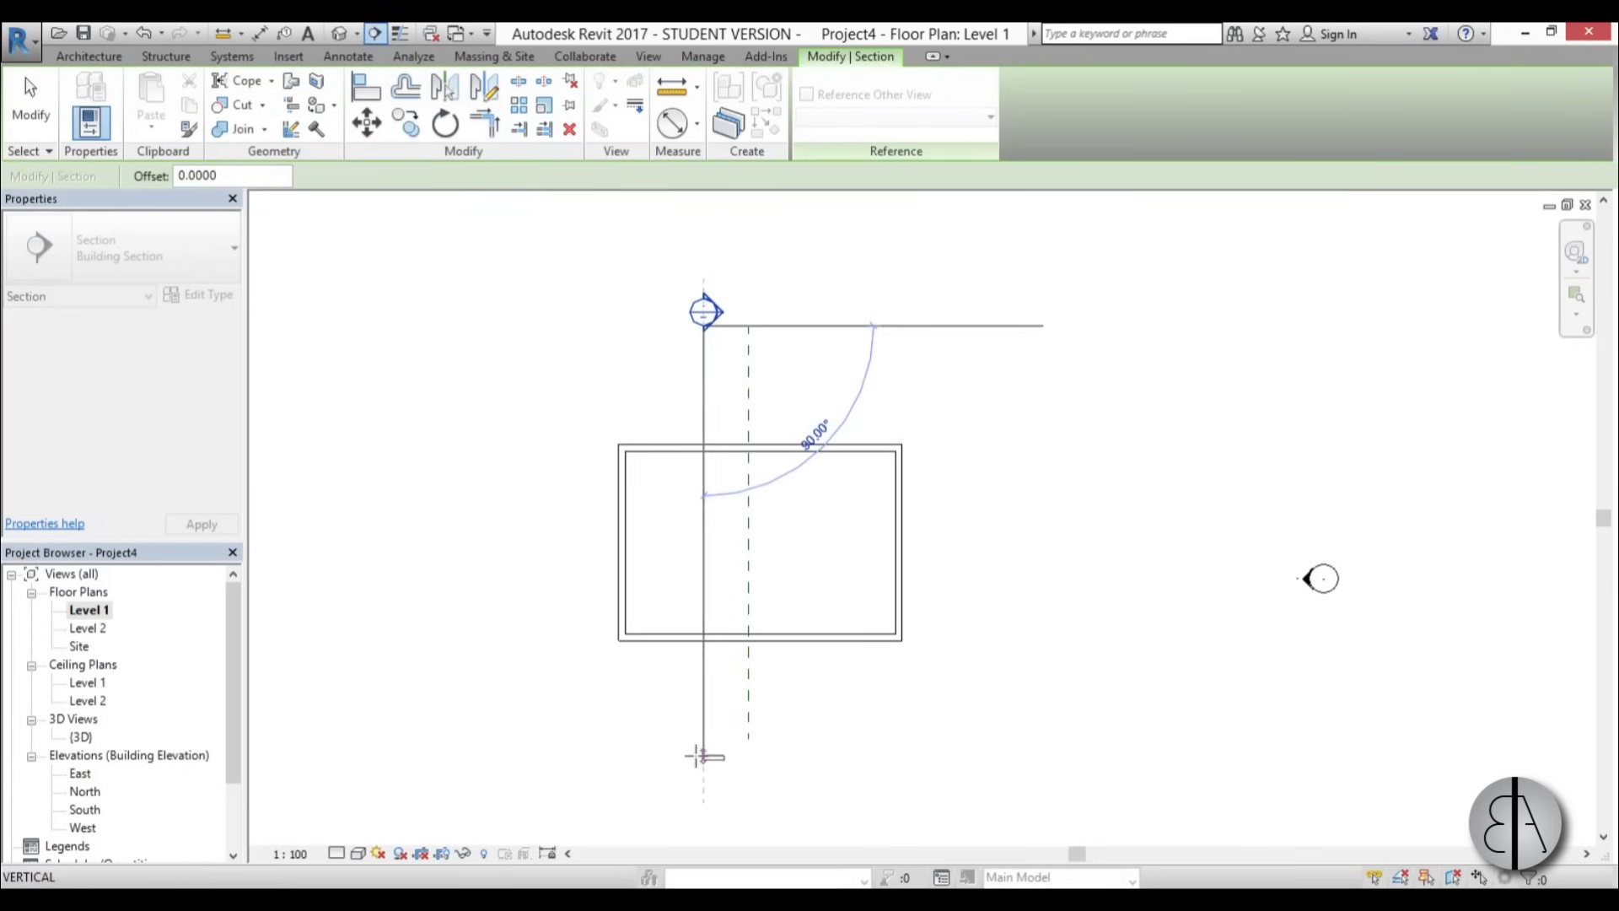
pyautogui.click(725, 629)
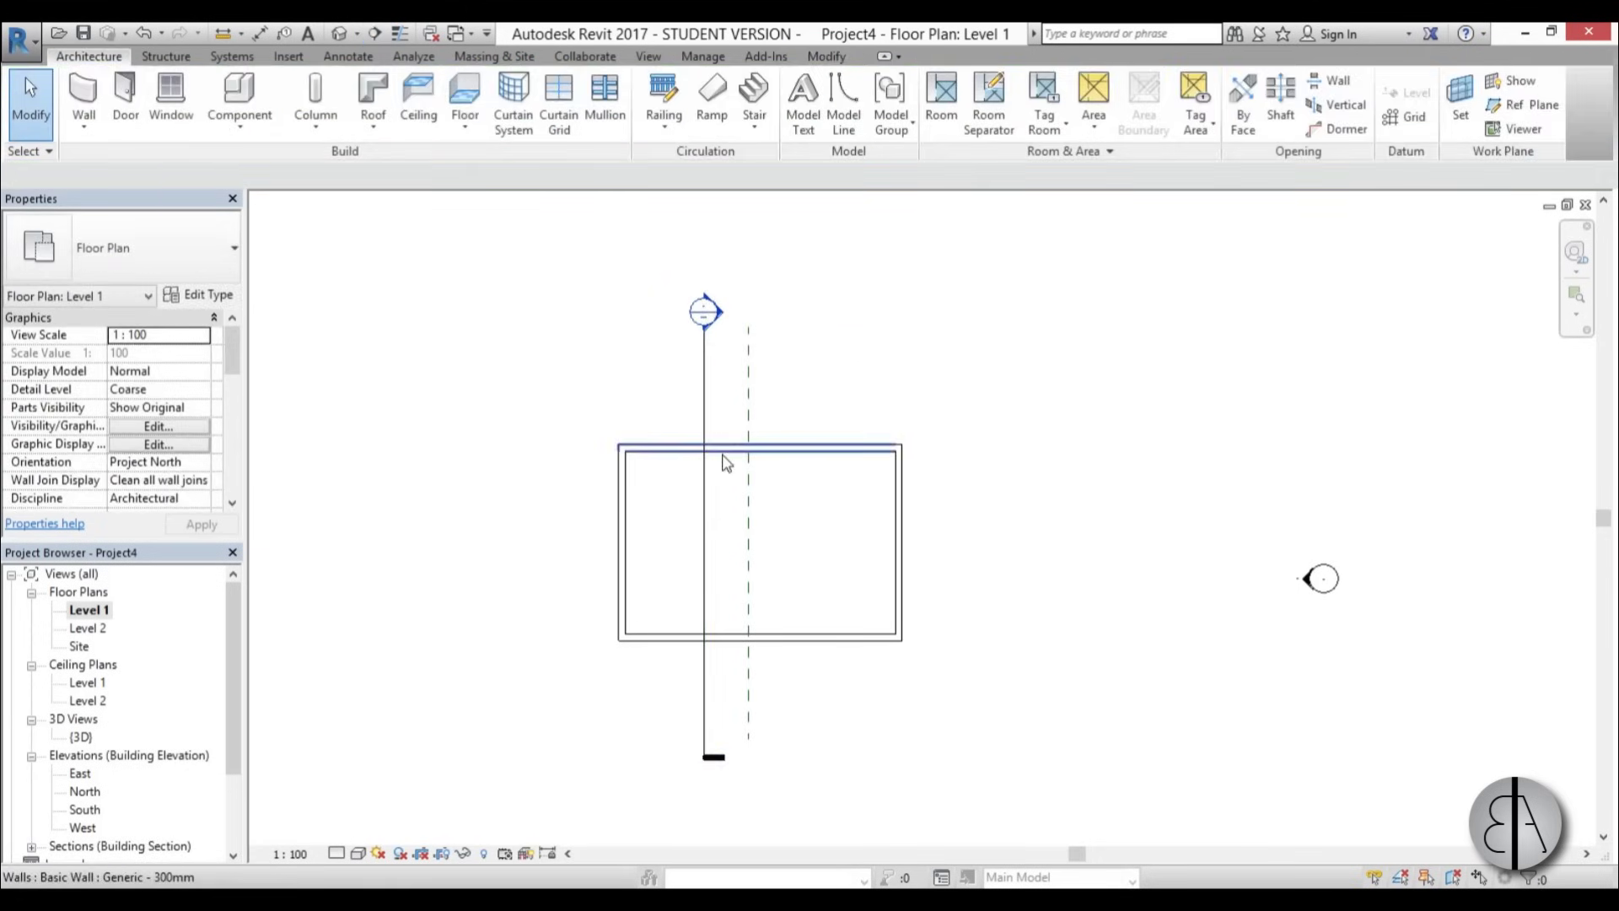
# - Start a roof by extrusion on the "roof" reference plane, sketching in Section 1, with reference level Level 2 and offset 0
pyautogui.click(373, 125)
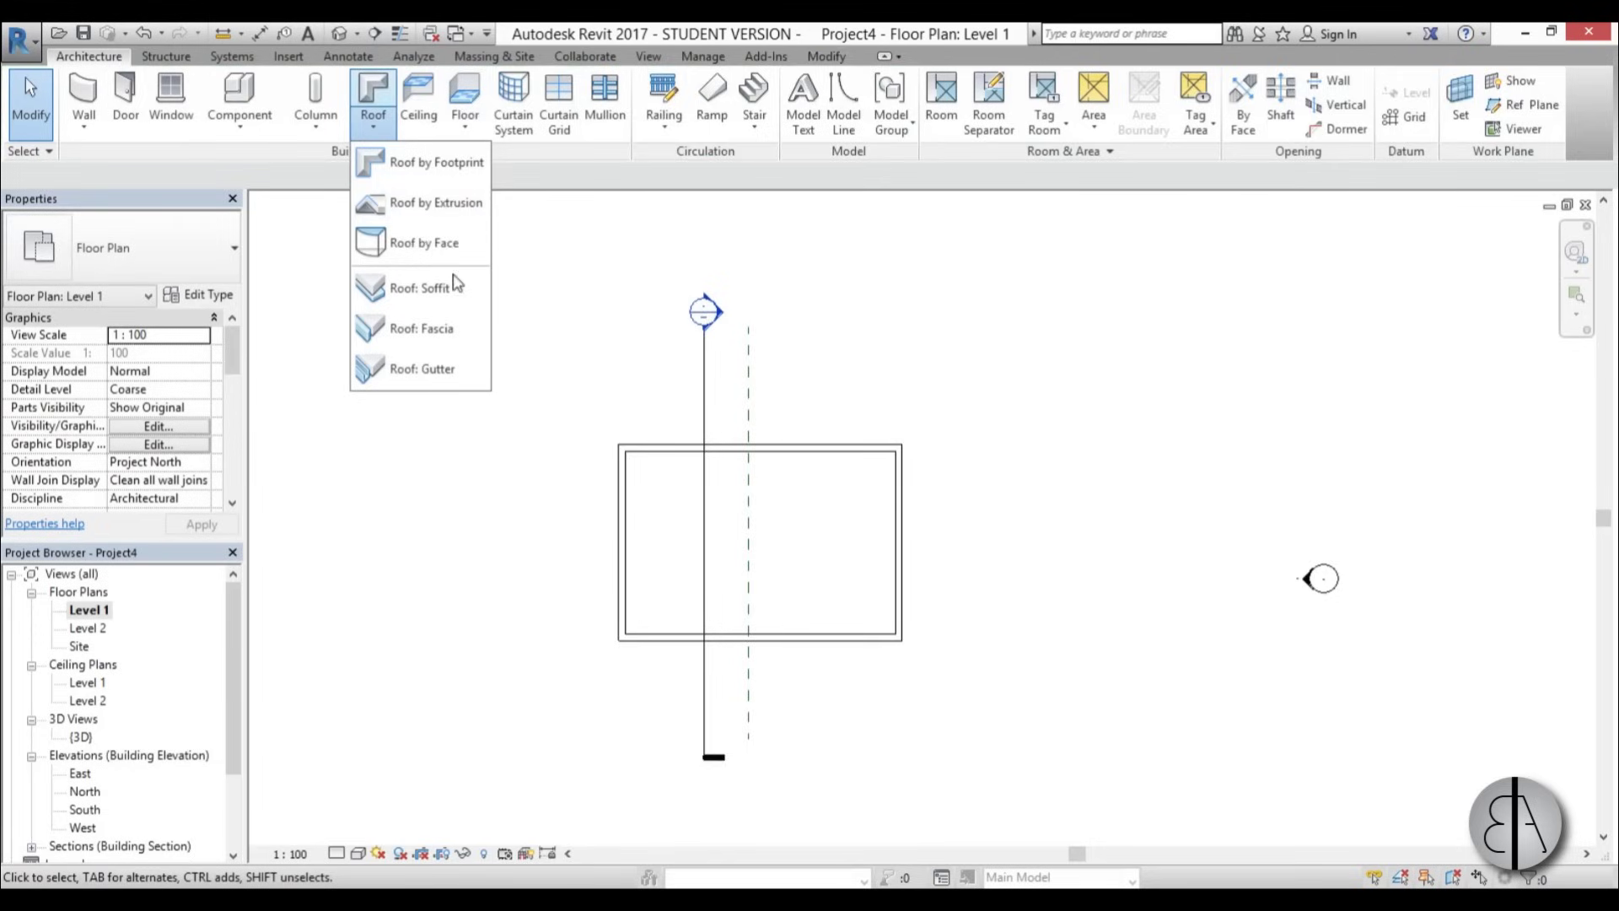
pyautogui.click(423, 205)
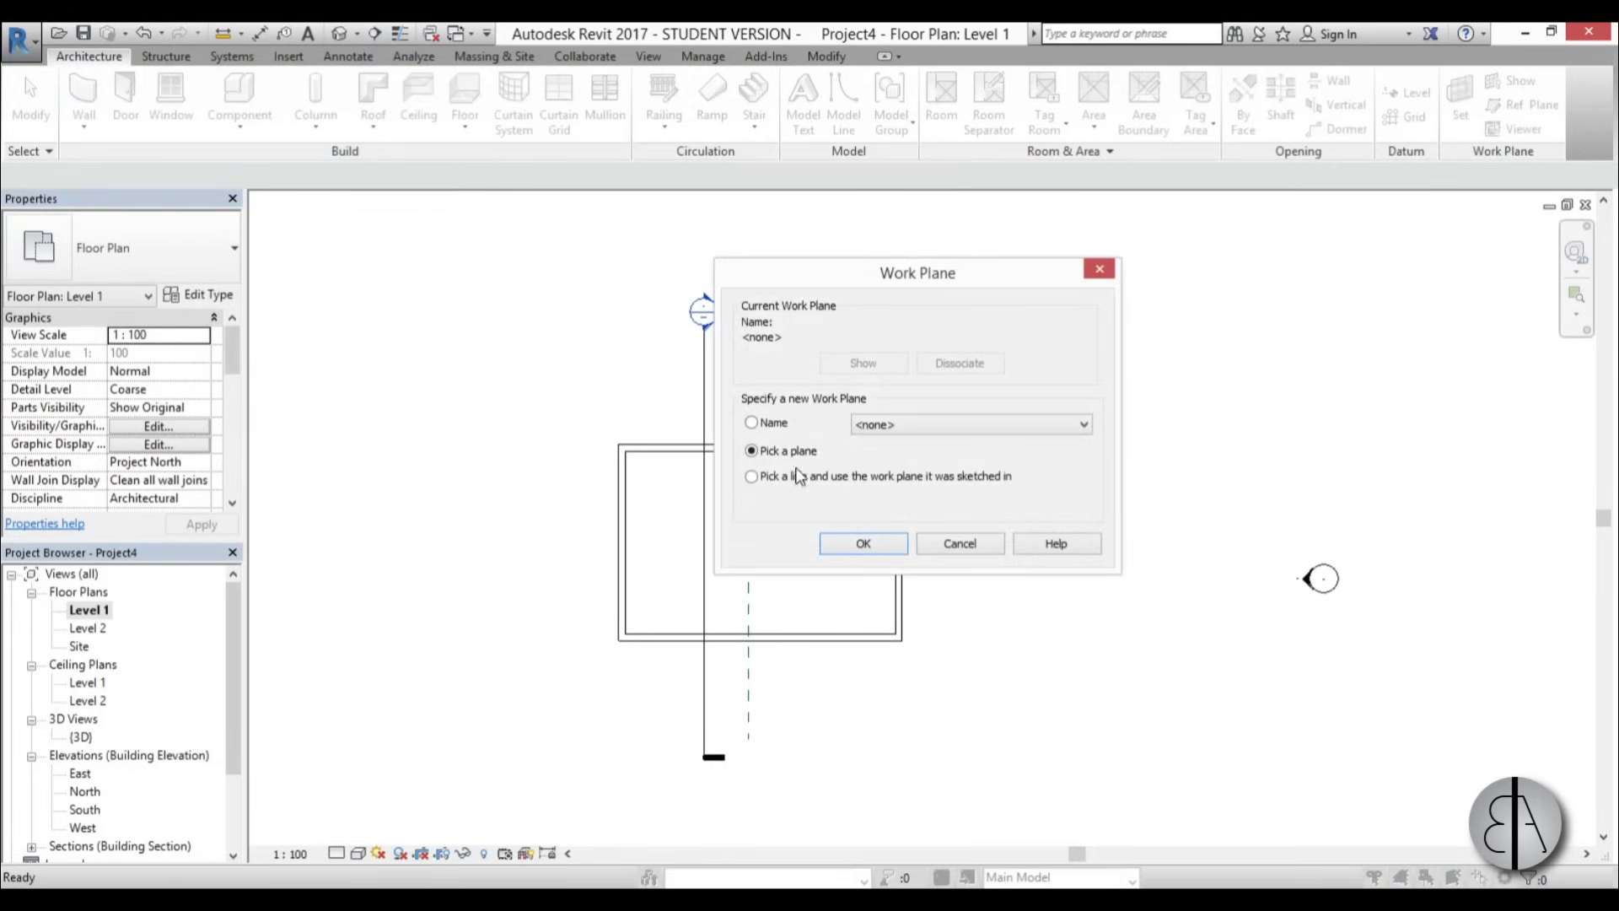
pyautogui.click(869, 542)
pyautogui.click(749, 548)
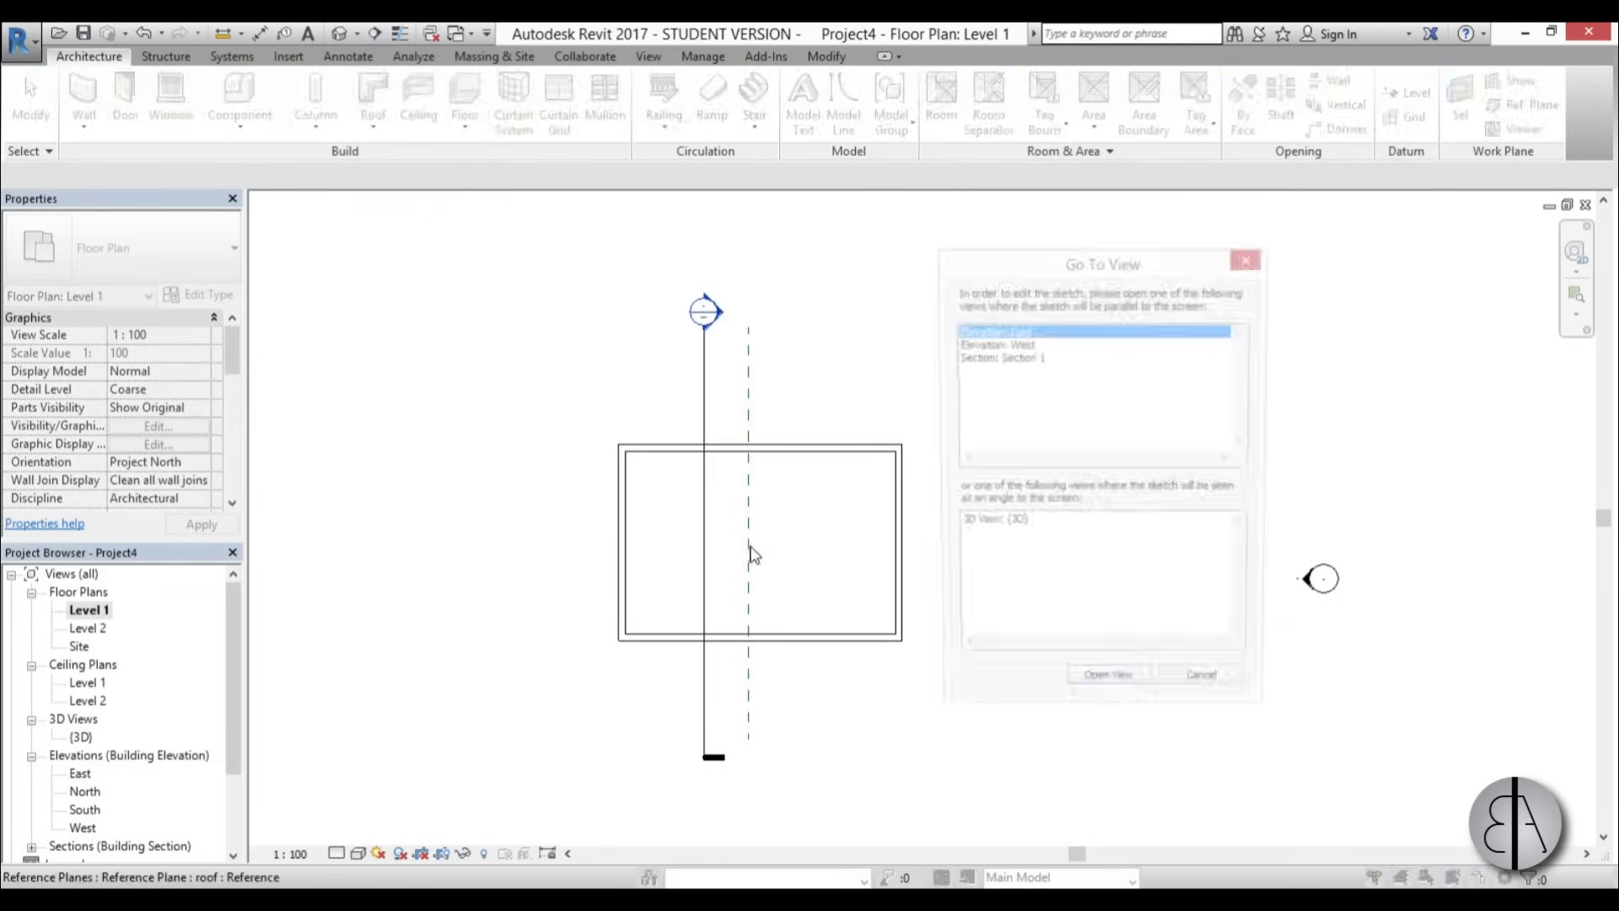
pyautogui.doubleClick(982, 358)
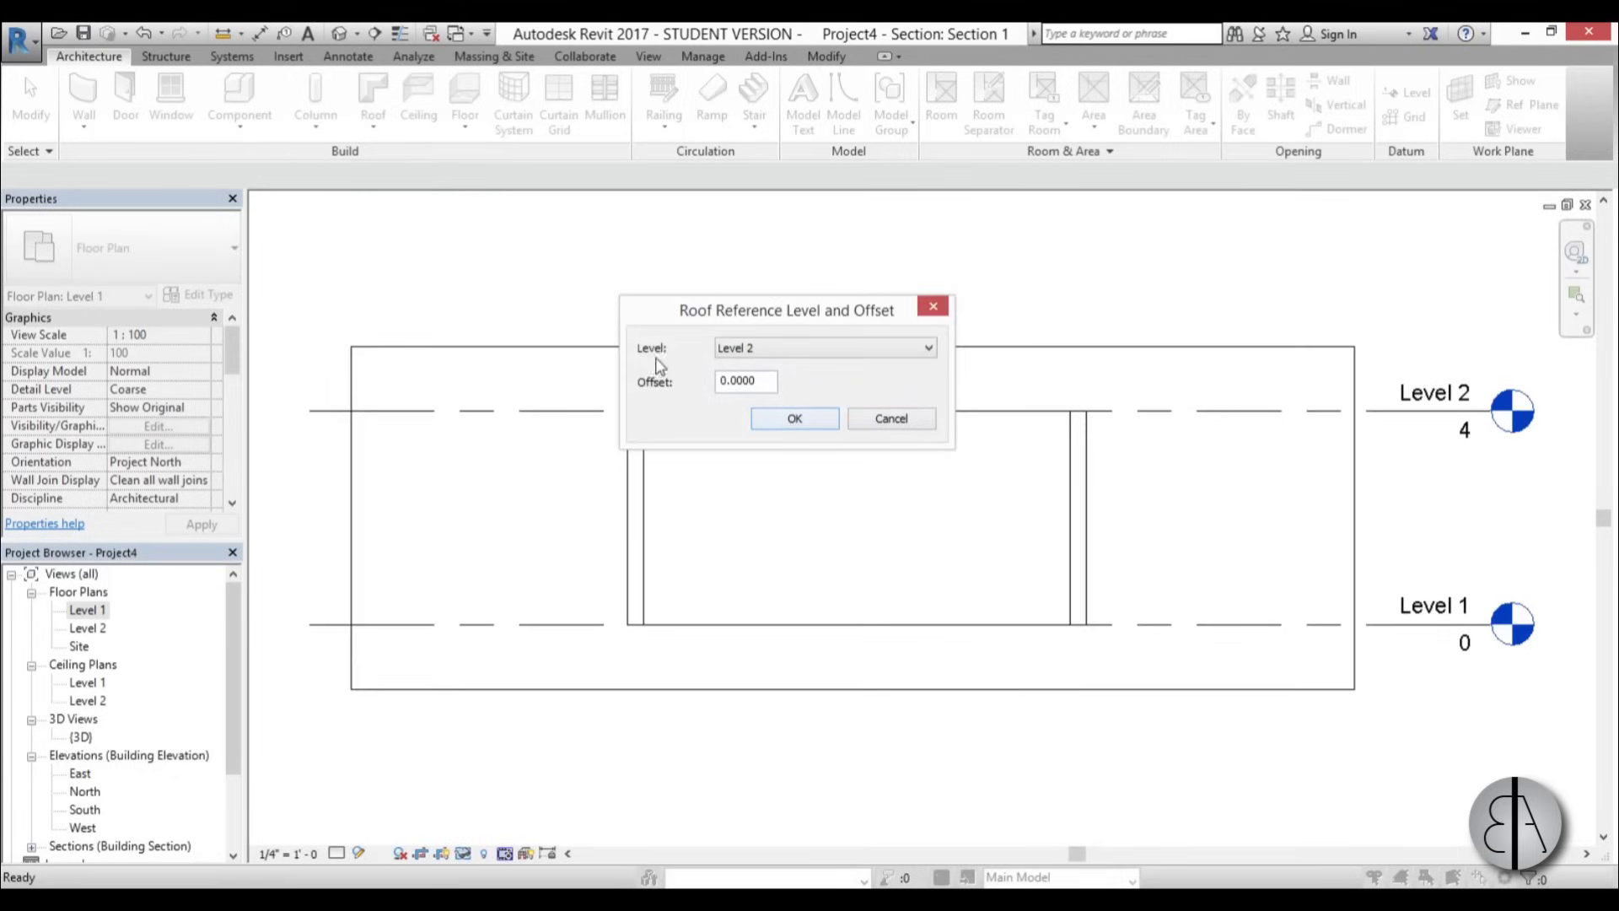
pyautogui.click(795, 419)
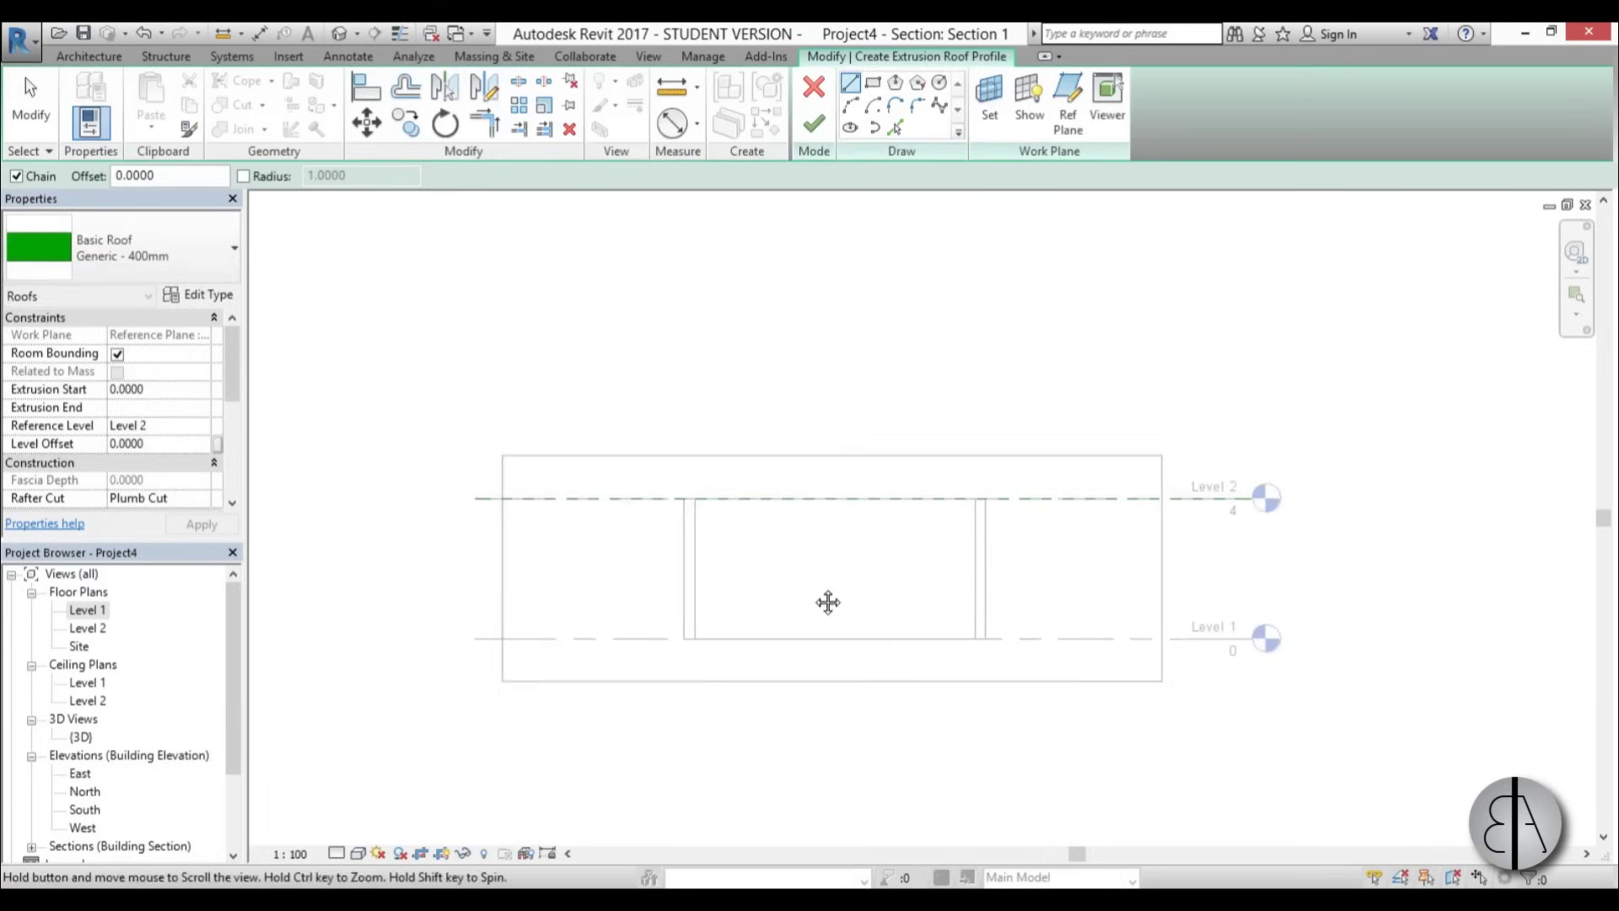
# - Sketch a horizontal helper line along Level 2 between the outer top corners of the two cut walls
pyautogui.scroll(3, 804, 537)
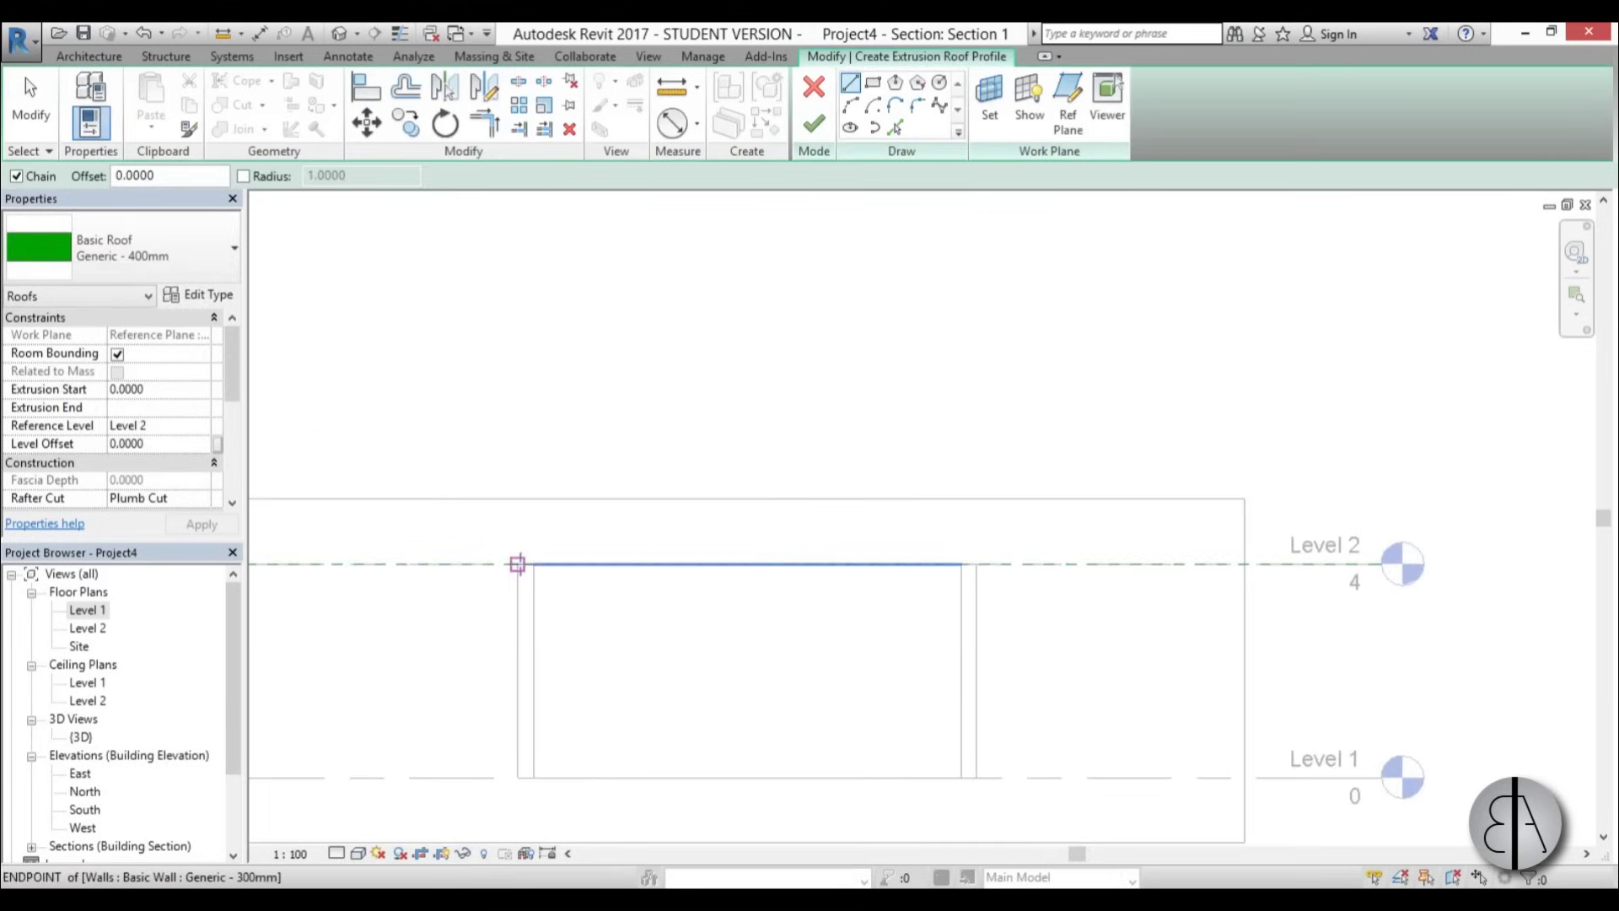
pyautogui.click(518, 565)
pyautogui.click(974, 564)
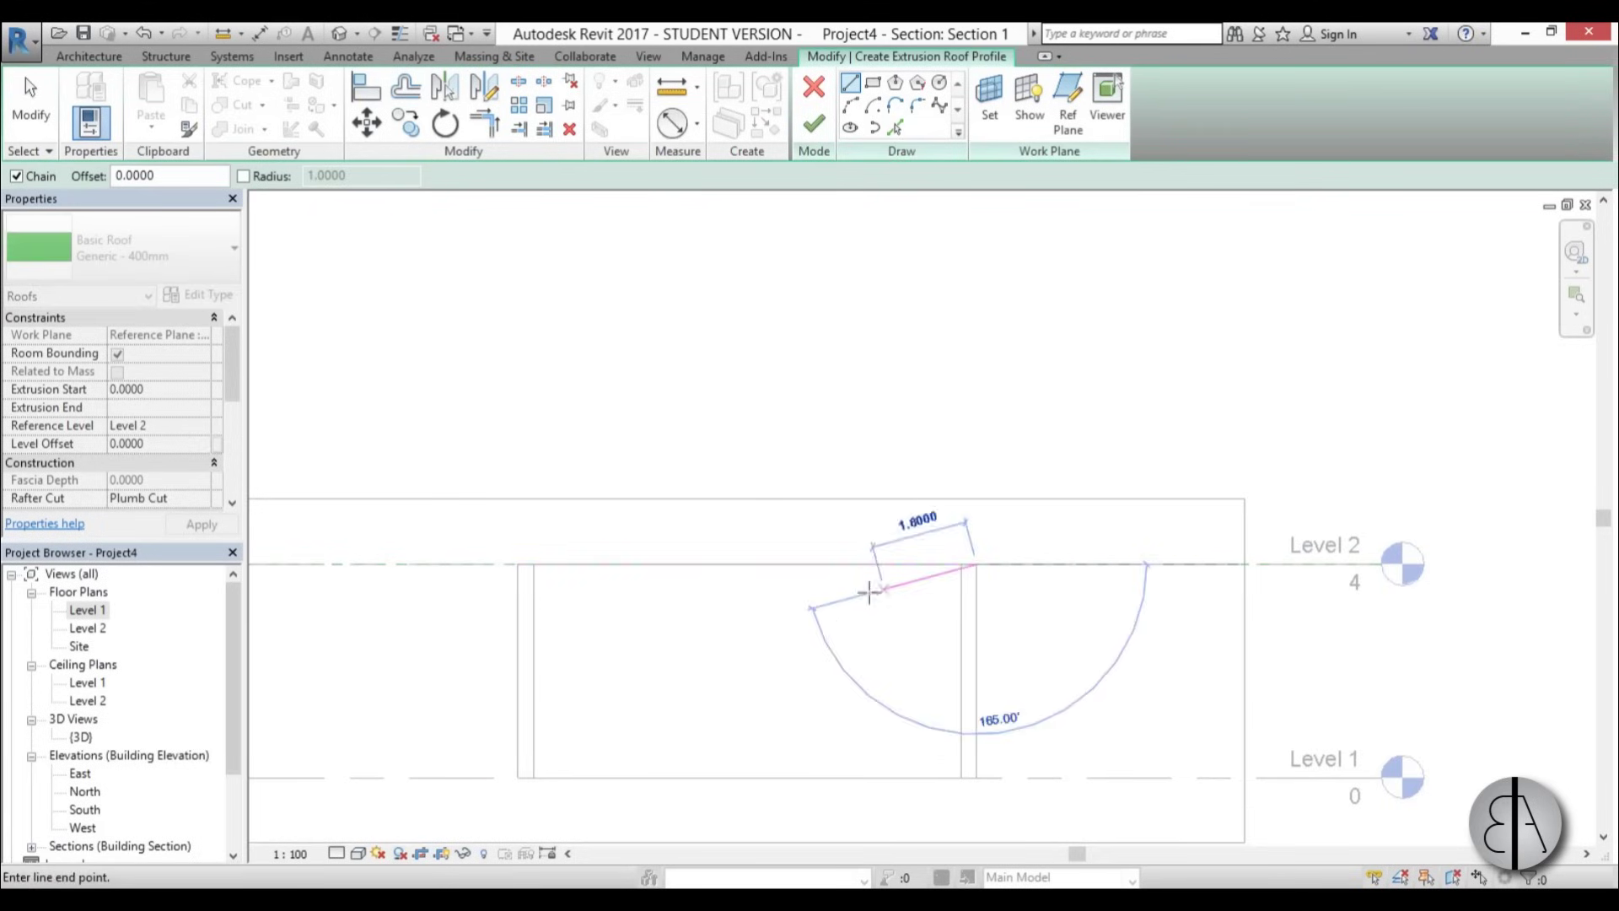
pyautogui.press('Escape')
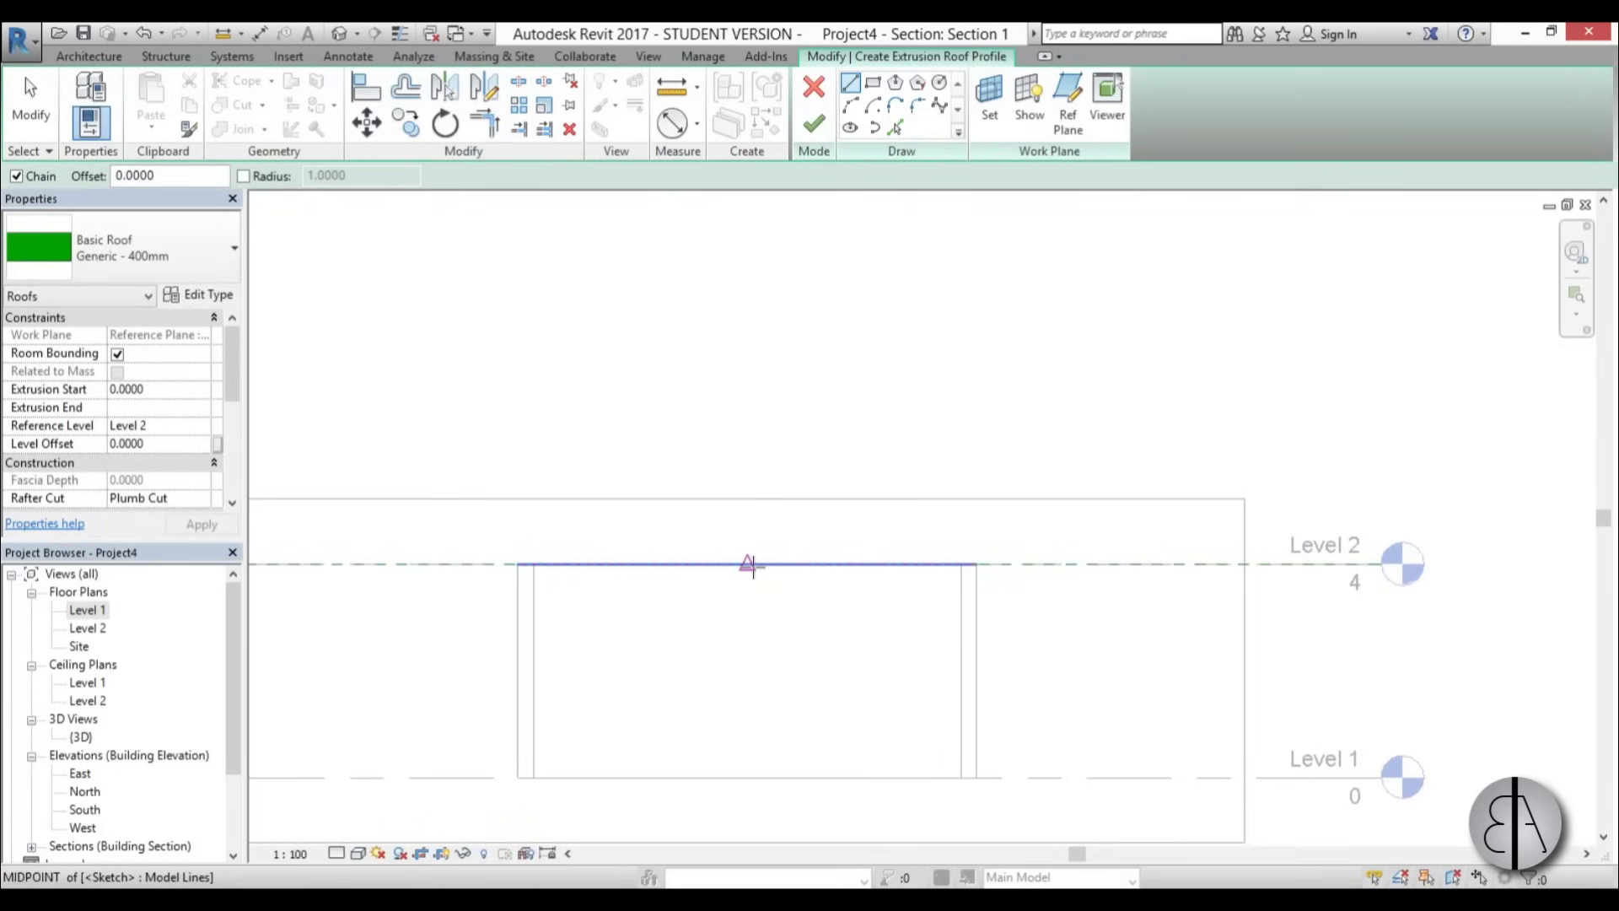
# - Sketch a vertical line upward from the helper line's midpoint and delete the horizontal helper line
pyautogui.click(749, 564)
pyautogui.click(749, 405)
pyautogui.press('Escape')
pyautogui.press('Escape')
pyautogui.moveTo(820, 607); pyautogui.dragTo(801, 544)
pyautogui.press('Escape')
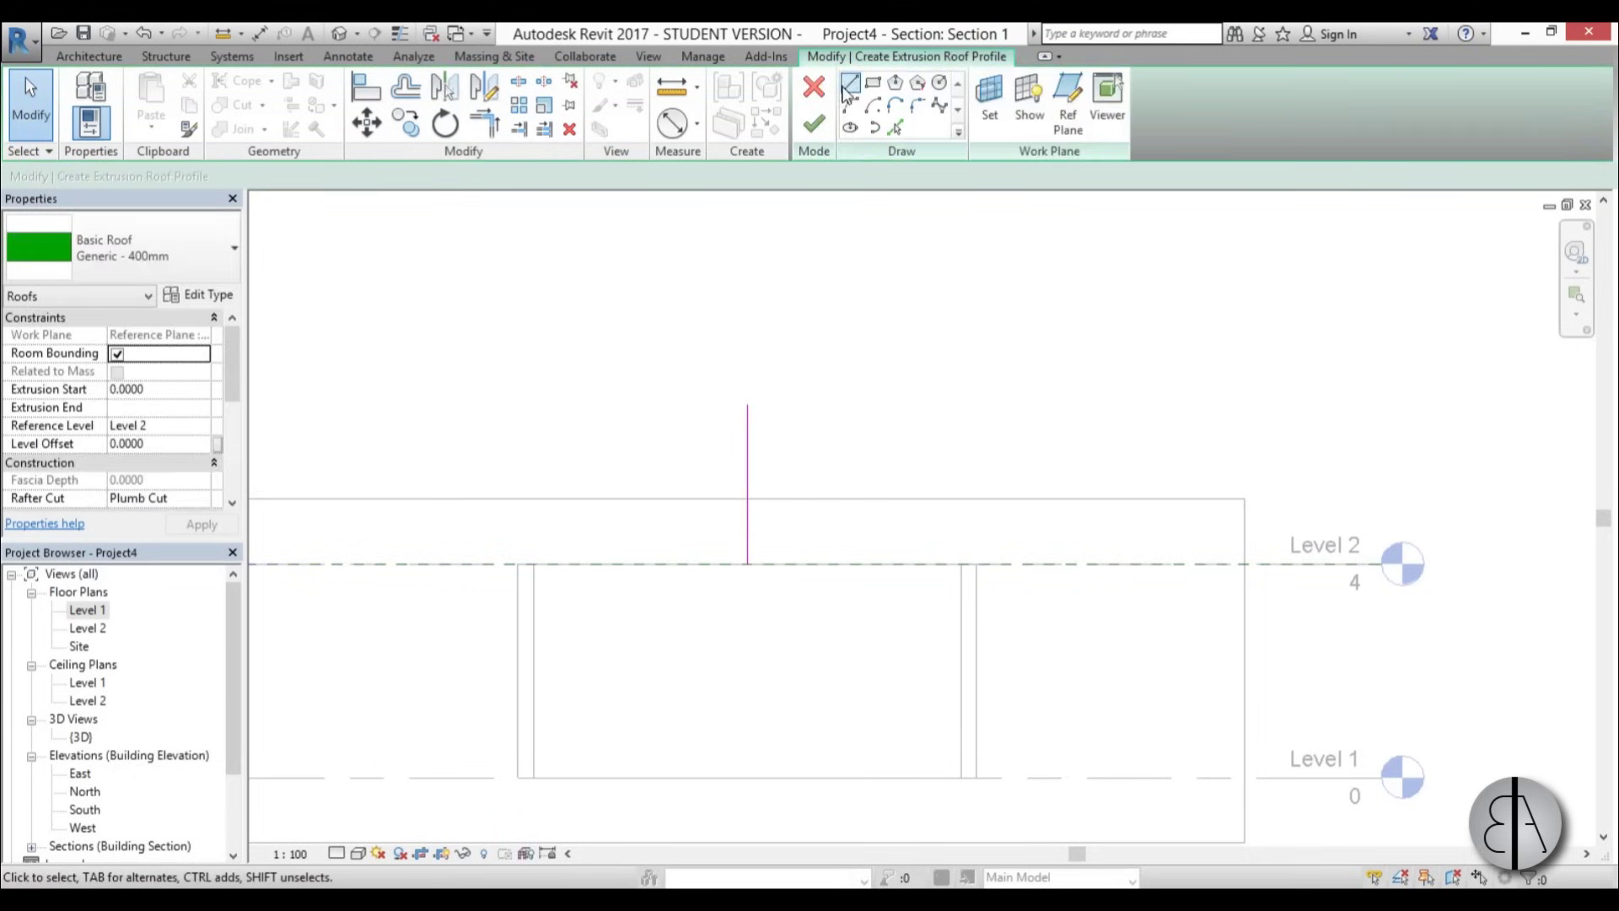
# - Sketch half of the gambrel profile from the top of the vertical line: a shallow slope, followed by a steep one ending beyond the wall below Level 2
pyautogui.click(747, 405)
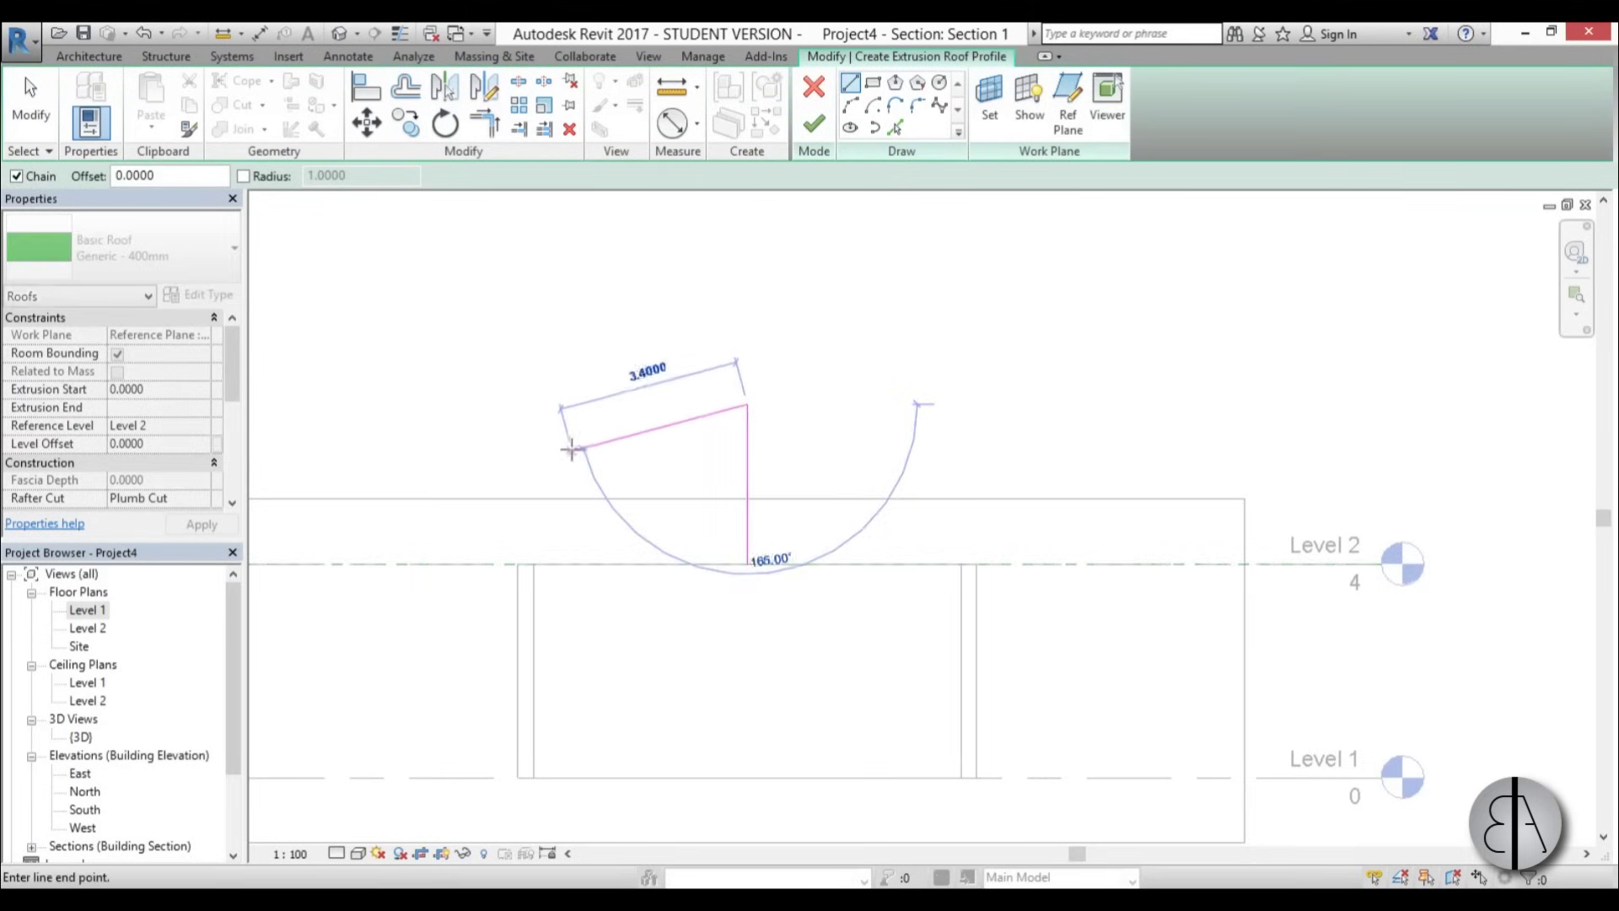
pyautogui.click(555, 452)
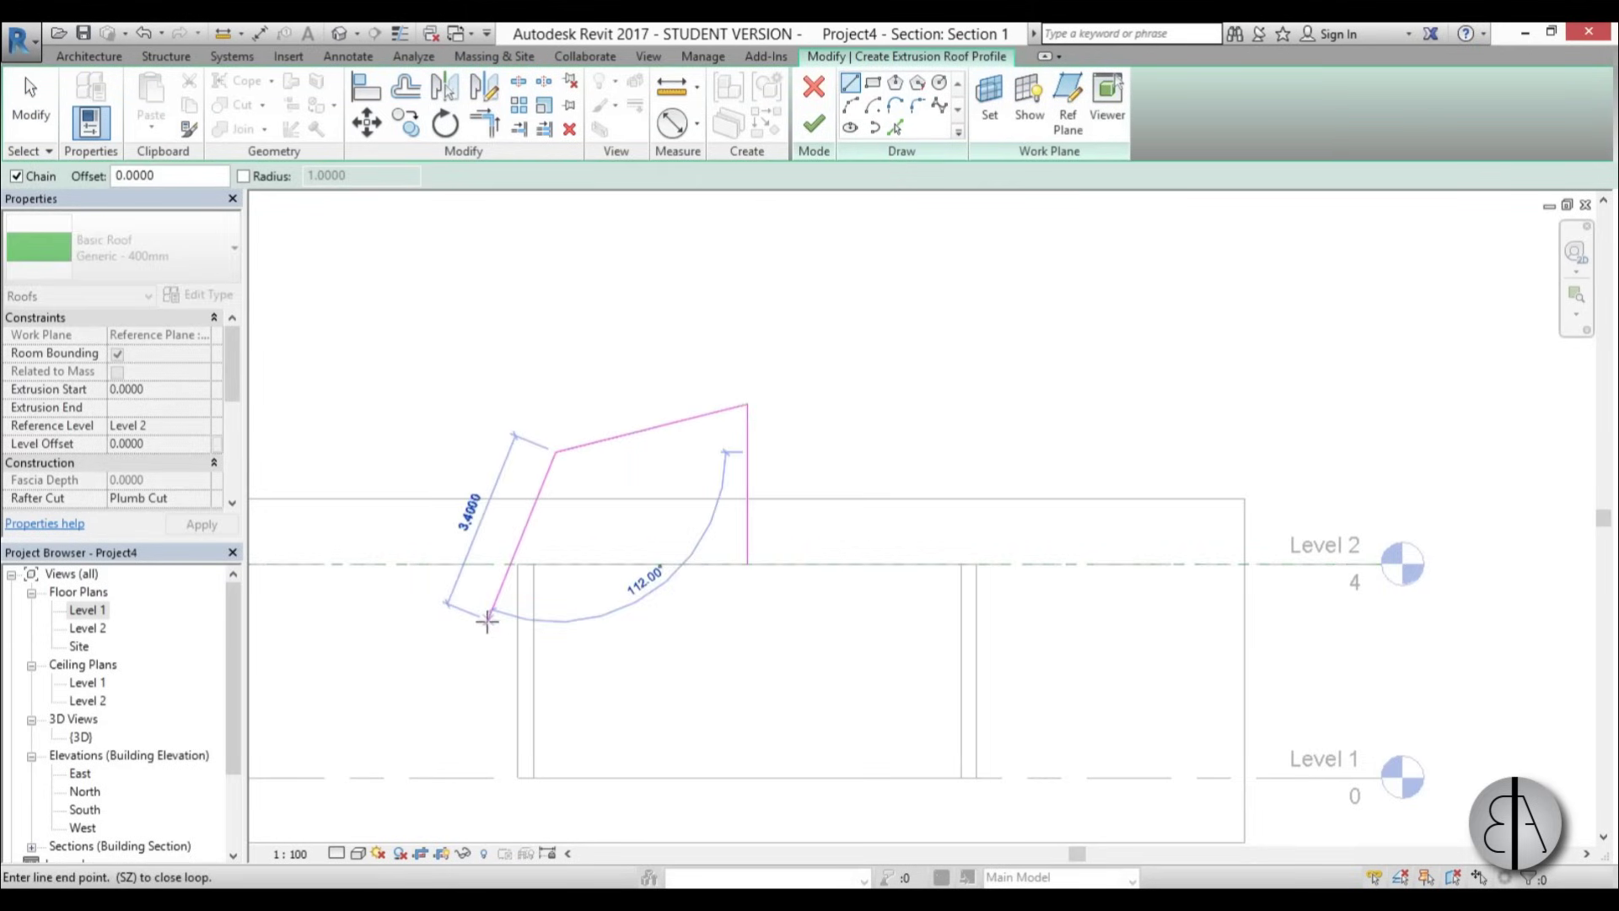
pyautogui.click(487, 611)
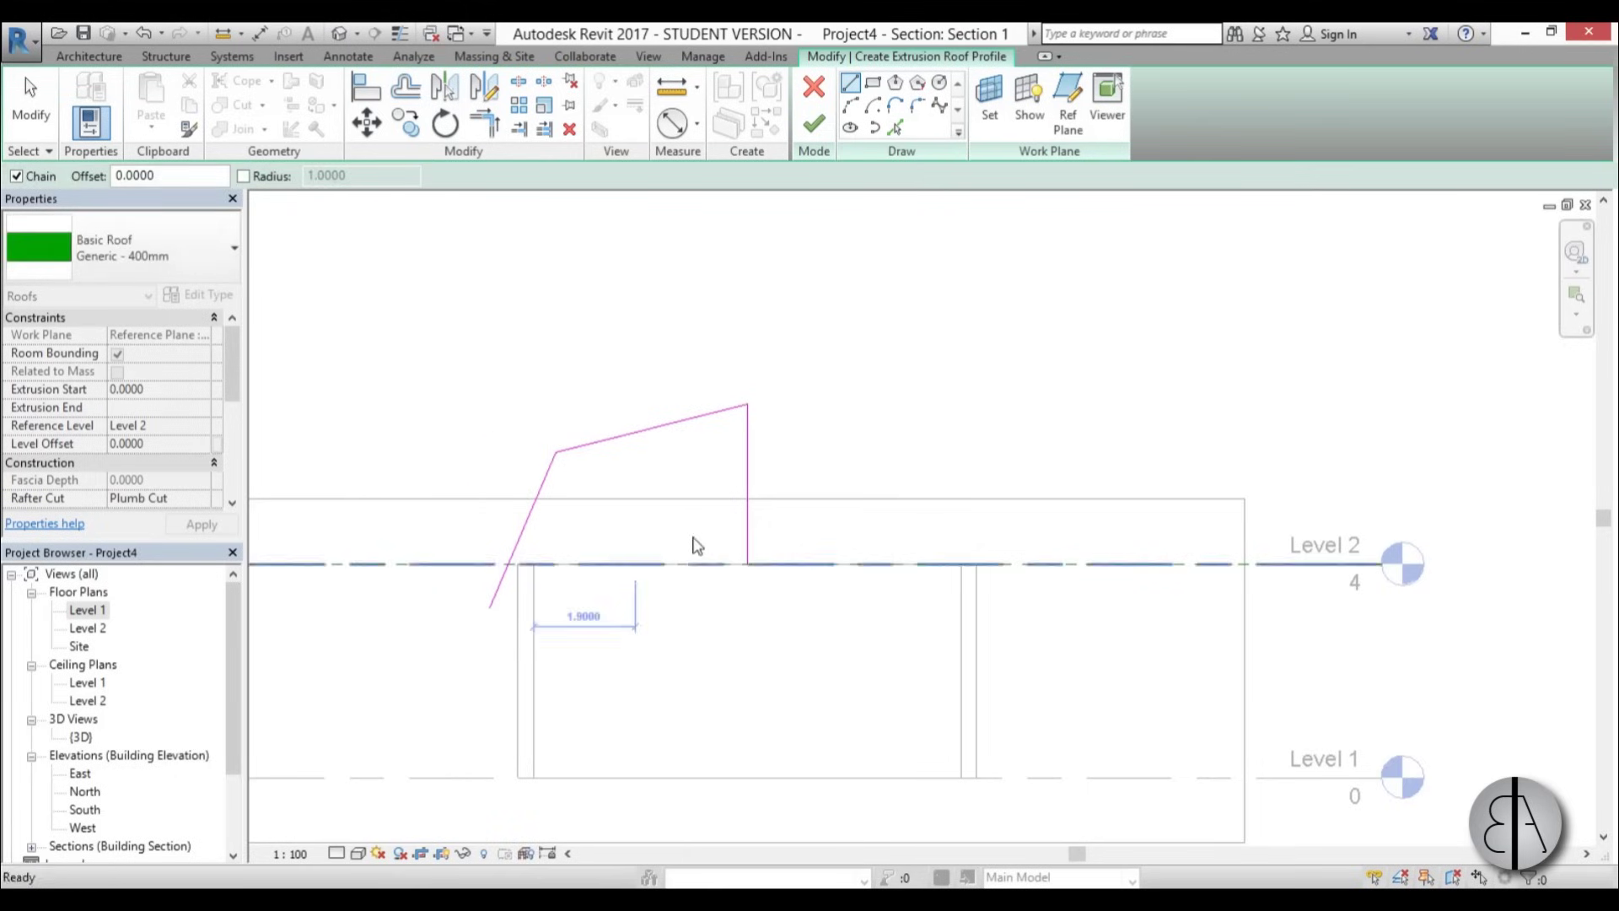
pyautogui.press('Escape')
pyautogui.press('Escape')
# - Mirror the two sloping lines about the vertical line, delete that line, and finish the extrusion roof profile
pyautogui.moveTo(614, 495); pyautogui.dragTo(450, 414)
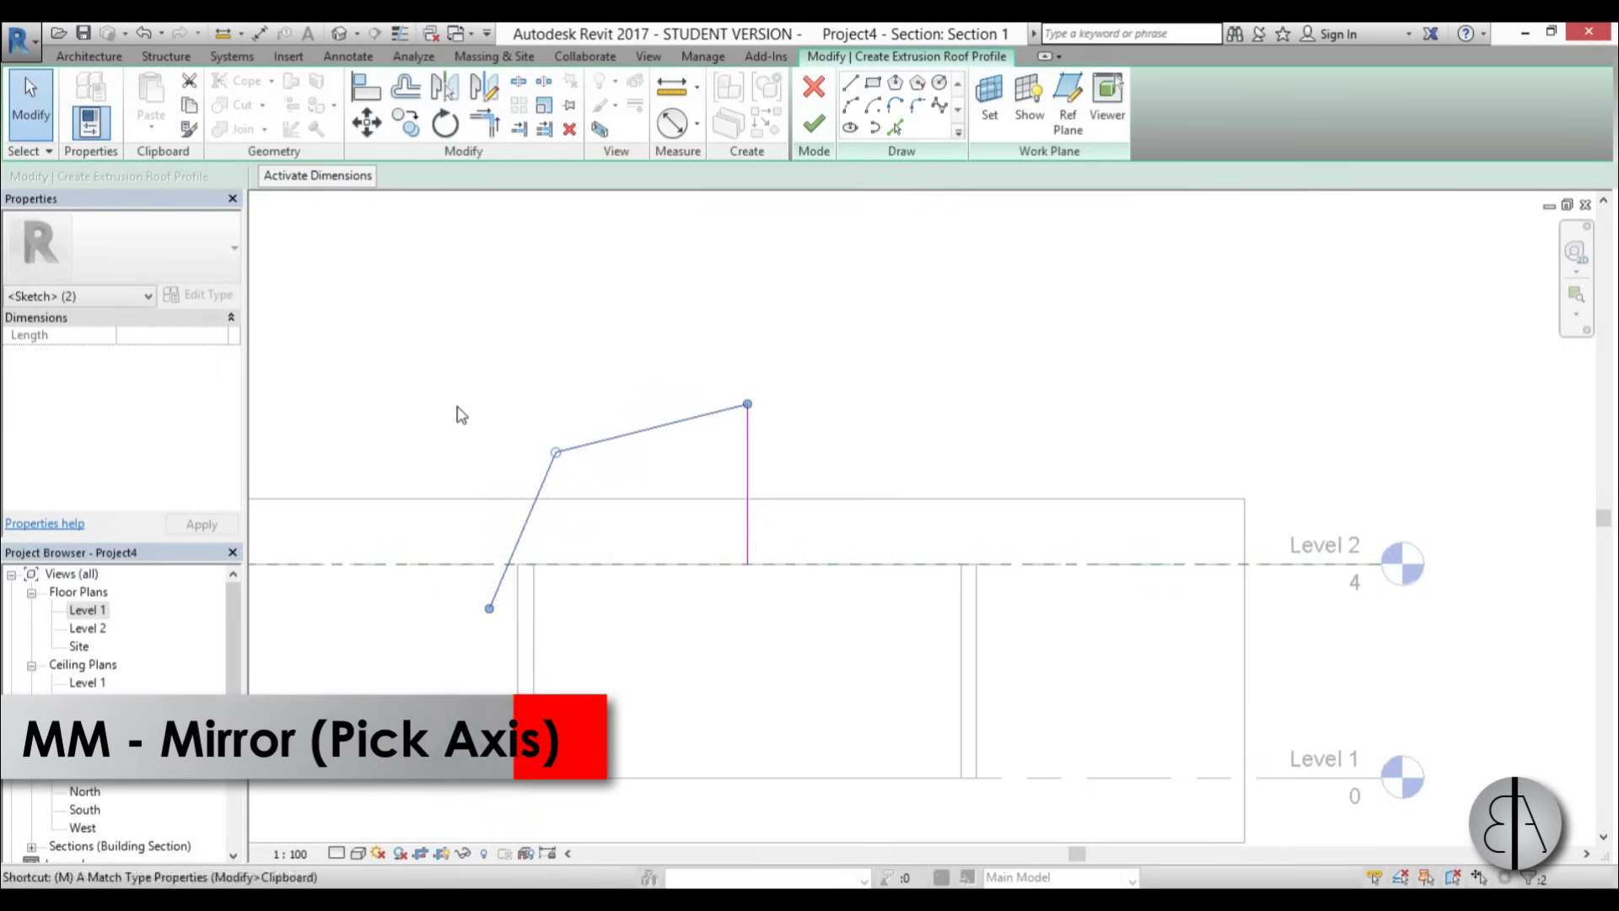
pyautogui.press('m')
pyautogui.press('m')
pyautogui.click(748, 481)
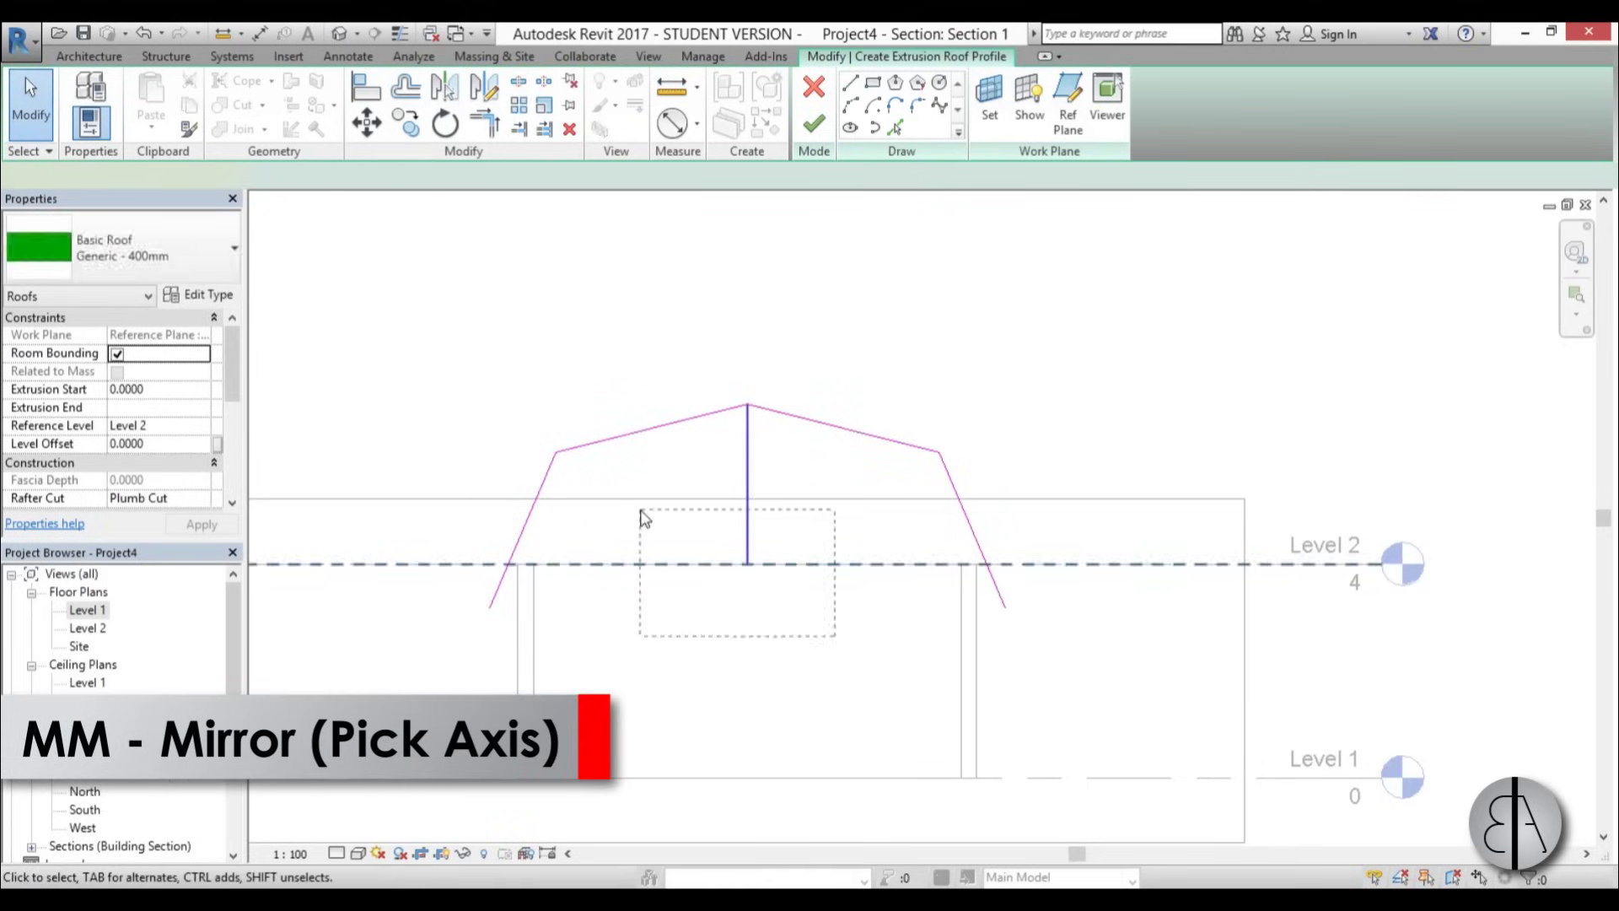
pyautogui.click(749, 535)
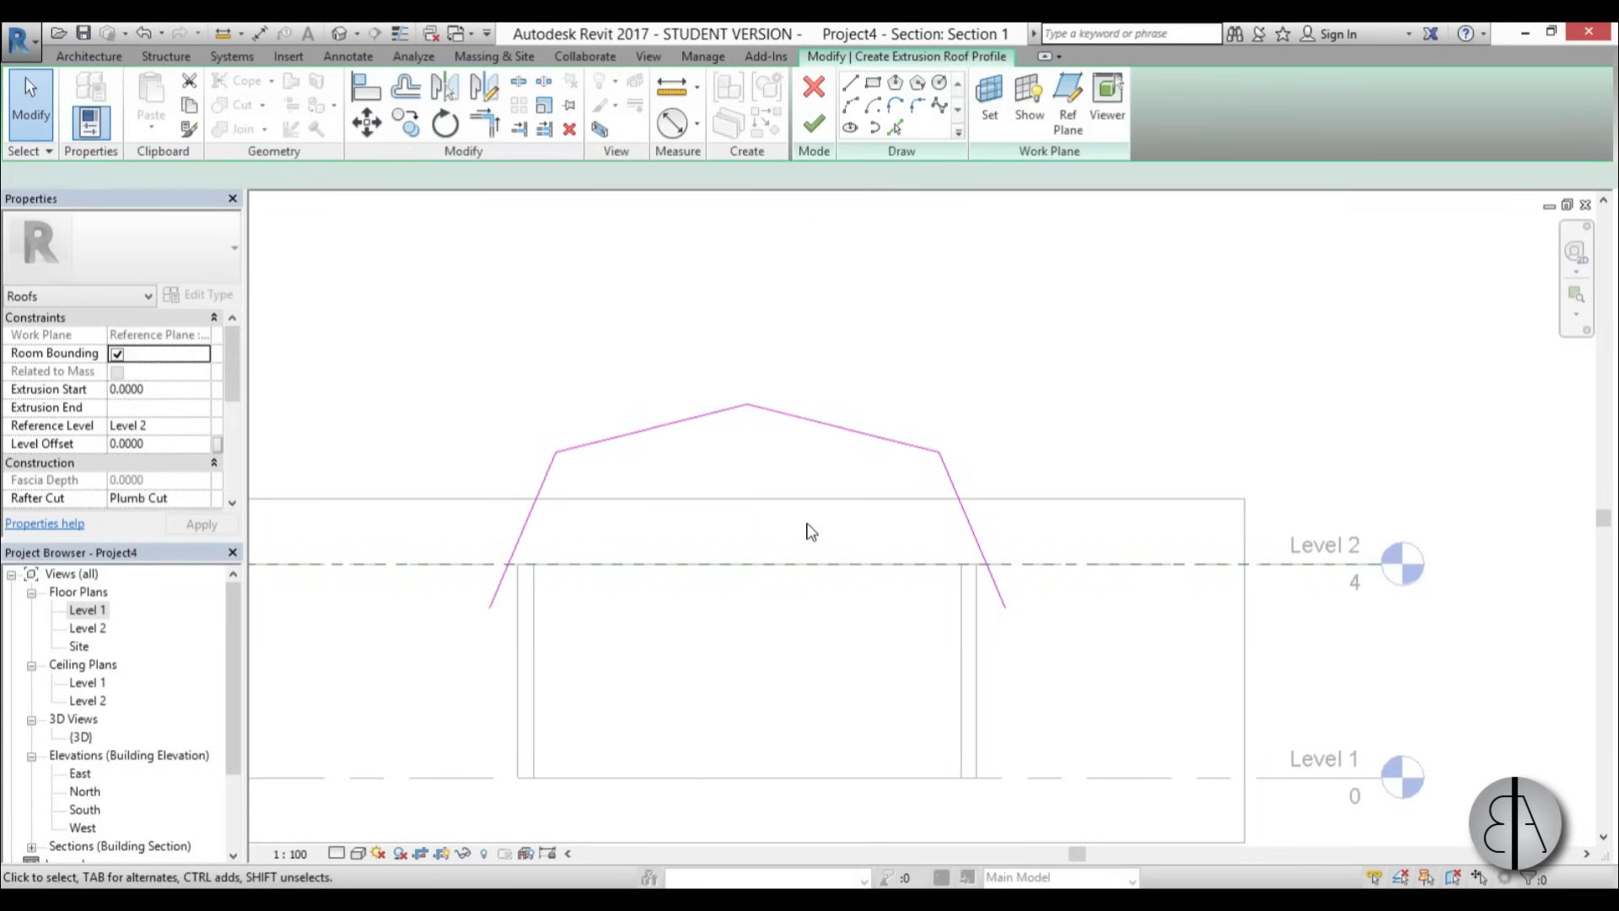
pyautogui.click(814, 123)
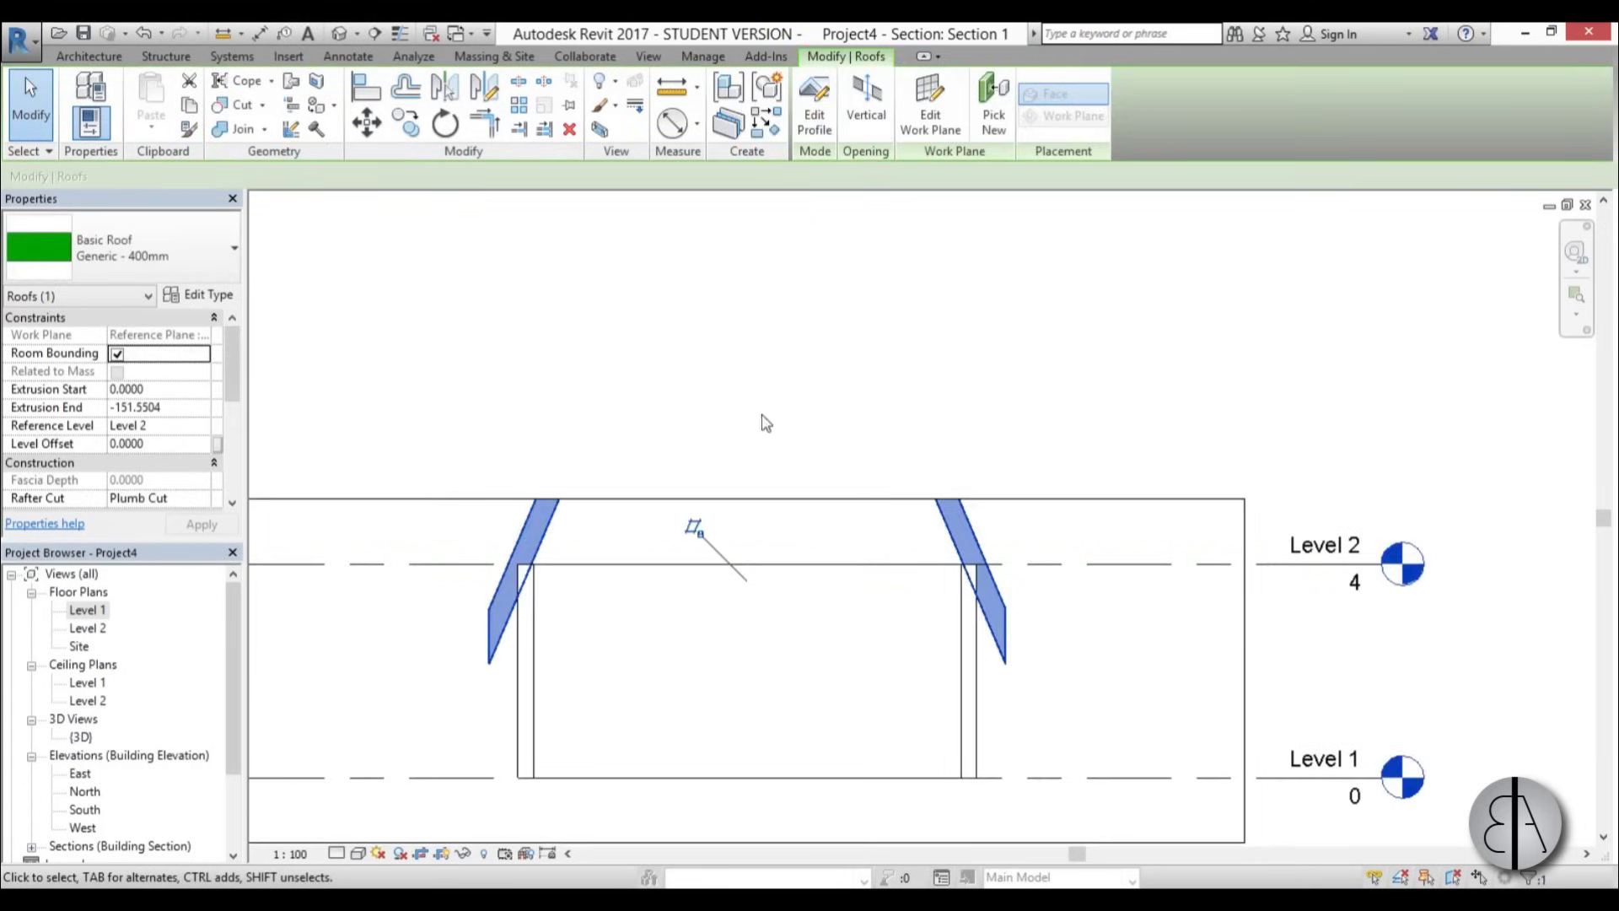
# - In the 3D view, set the gambrel roof's extrusion start to 7 and its extrusion end to -7
pyautogui.doubleClick(80, 738)
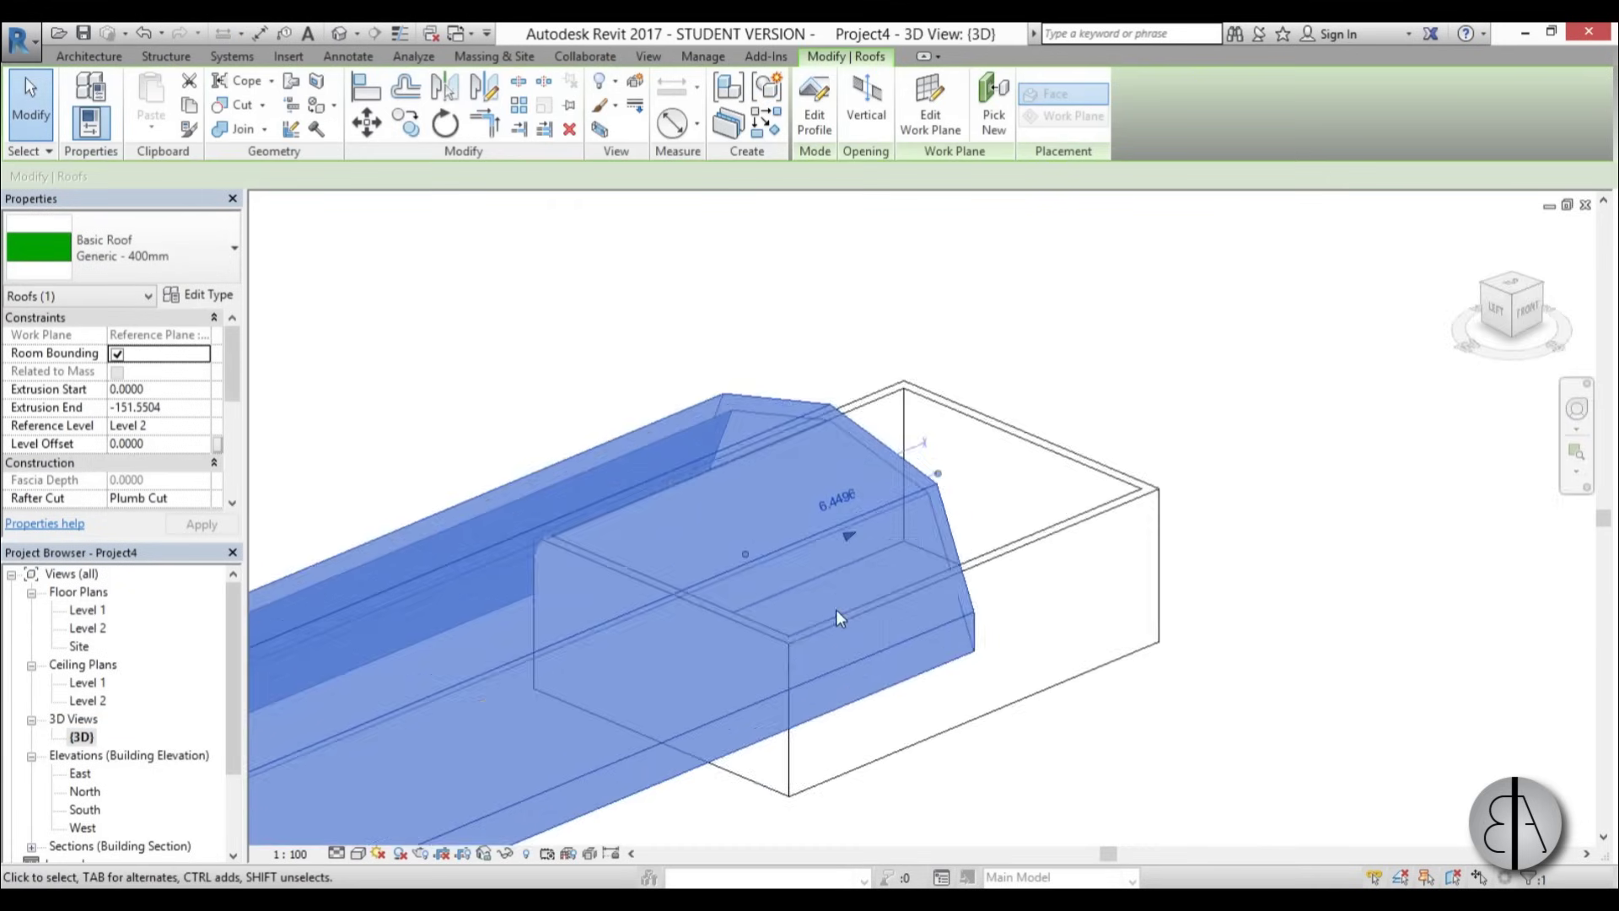
pyautogui.scroll(3, 881, 510)
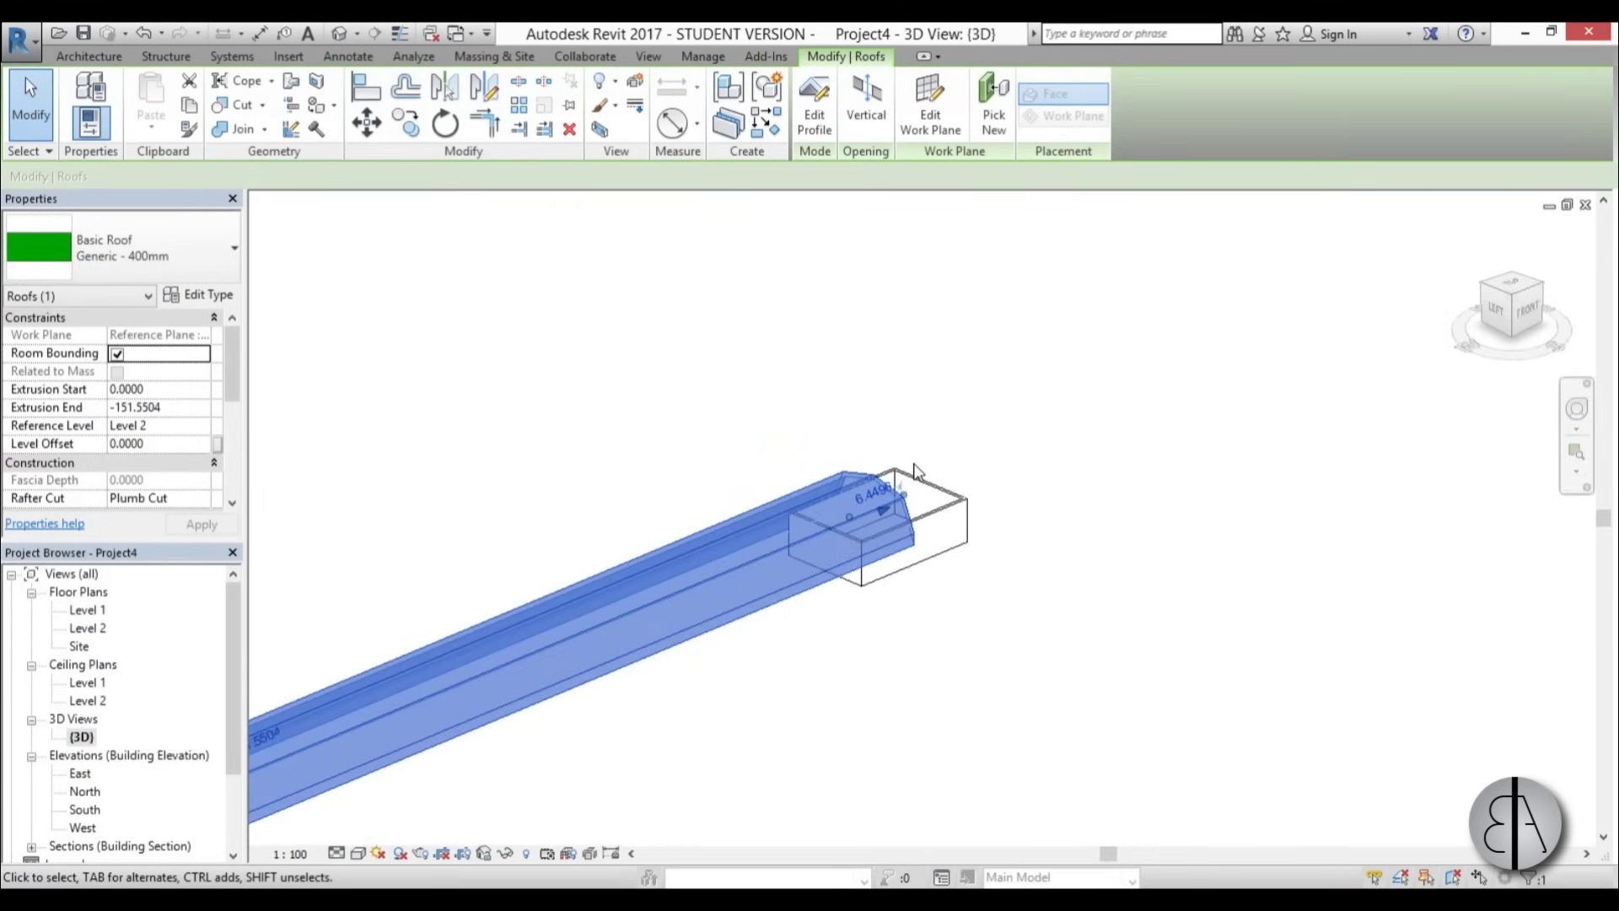
pyautogui.scroll(1, 893, 479)
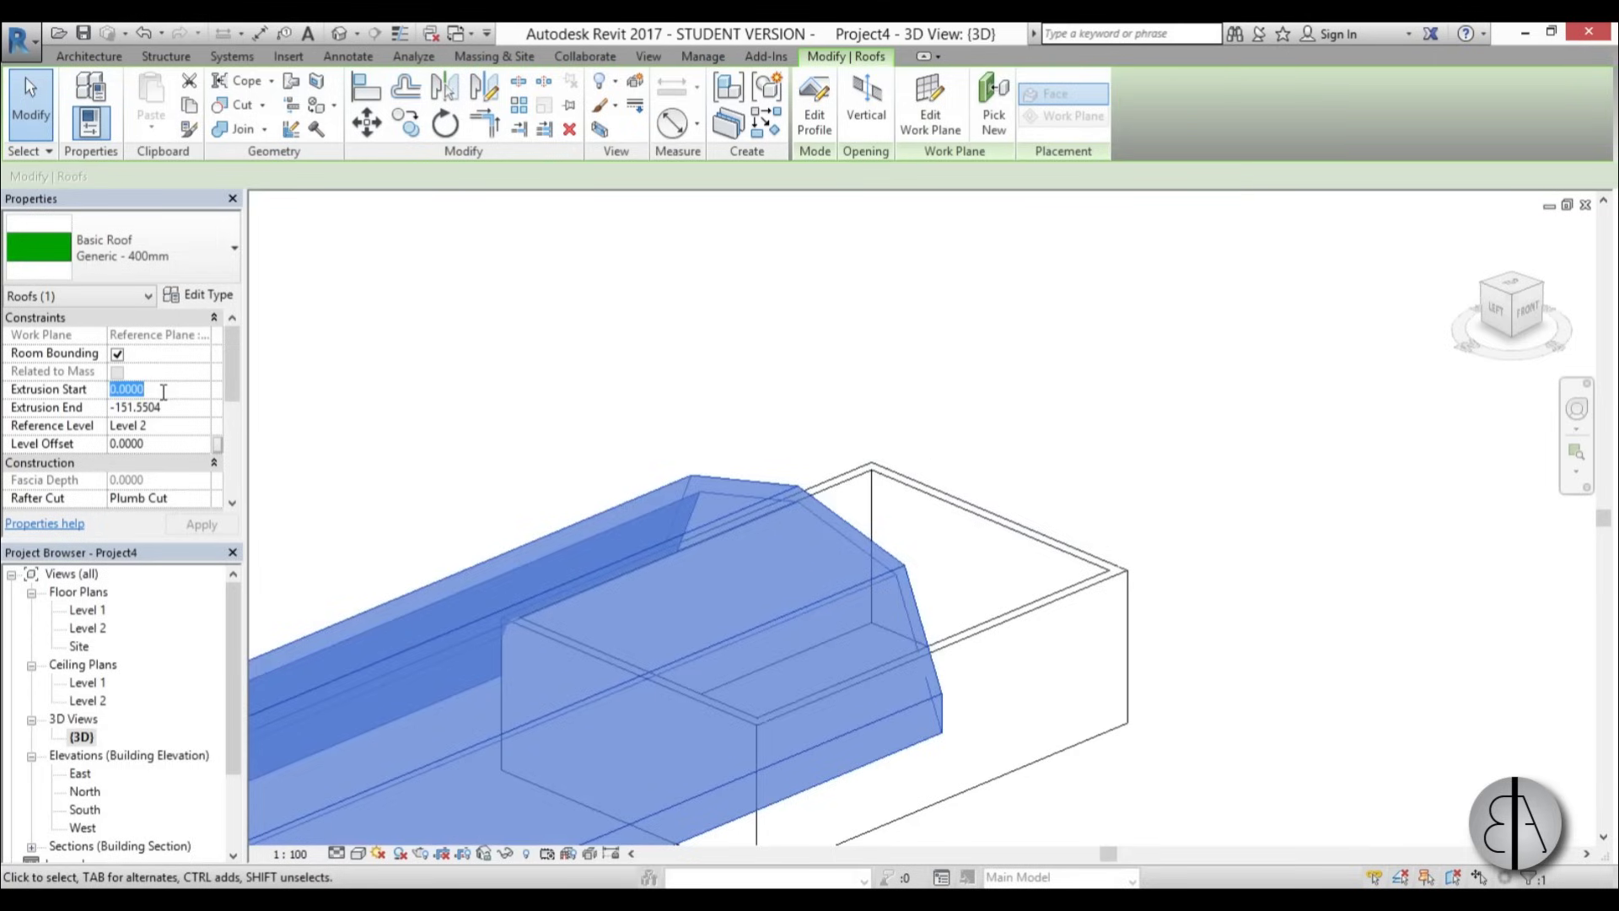
pyautogui.click(190, 407)
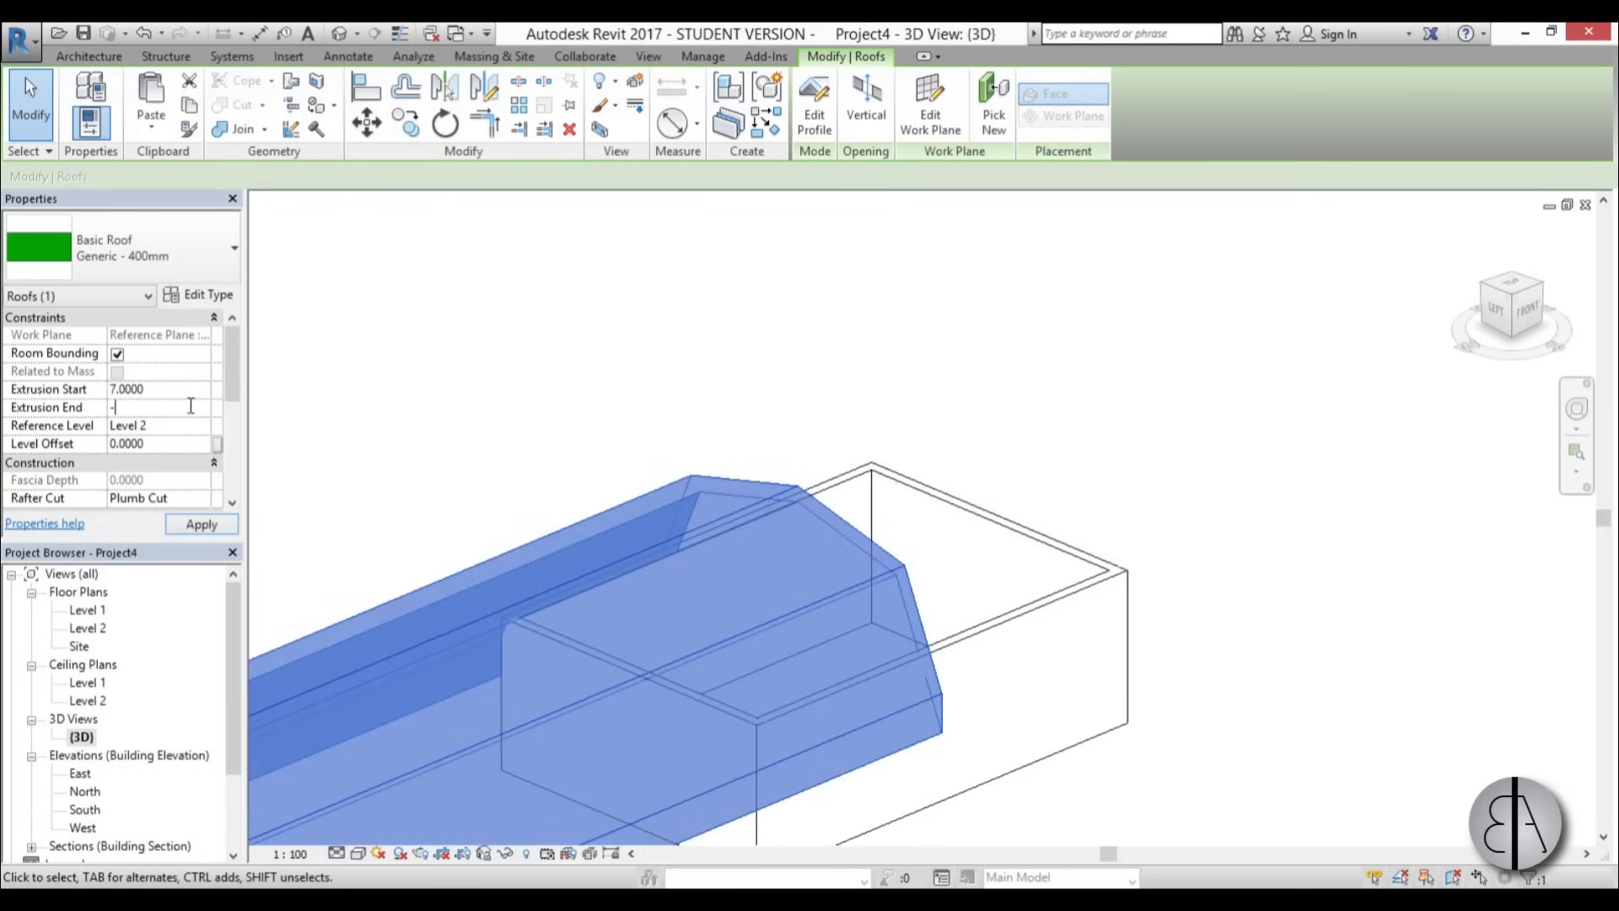
pyautogui.click(201, 524)
pyautogui.scroll(-3, 927, 548)
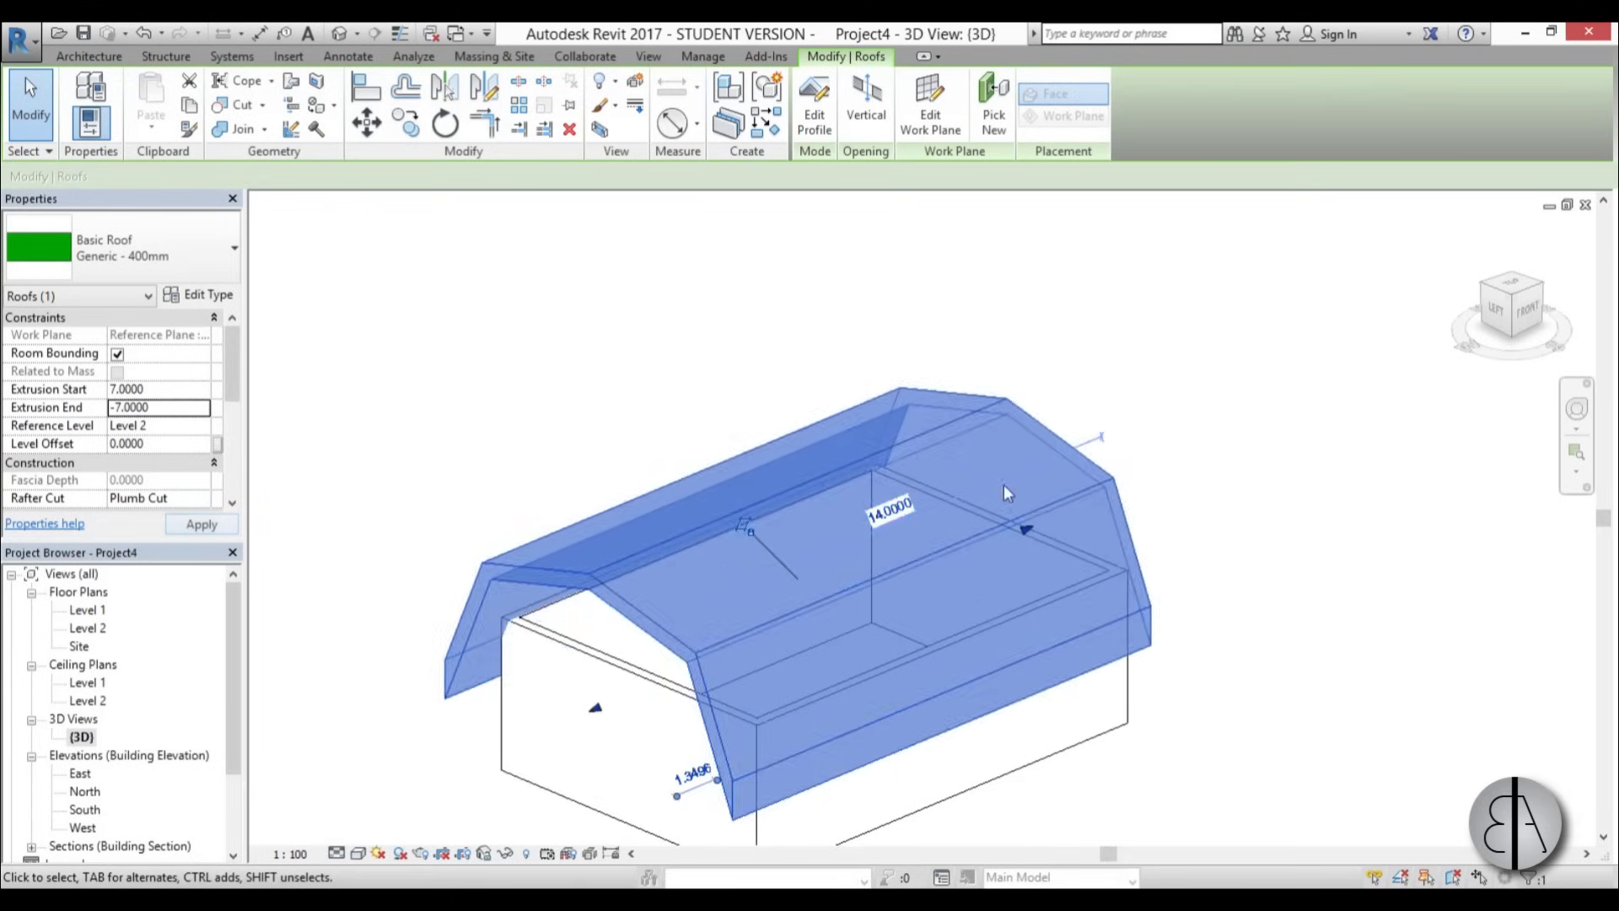
# - Attach the tops of all four walls of the rectangular building to the gambrel roof
pyautogui.click(1154, 726)
pyautogui.keyDown('shift'); pyautogui.moveTo(1153, 726); pyautogui.dragTo(1105, 690, button='middle'); pyautogui.keyUp('shift')
pyautogui.press('Tab')
pyautogui.click(711, 634)
pyautogui.click(960, 127)
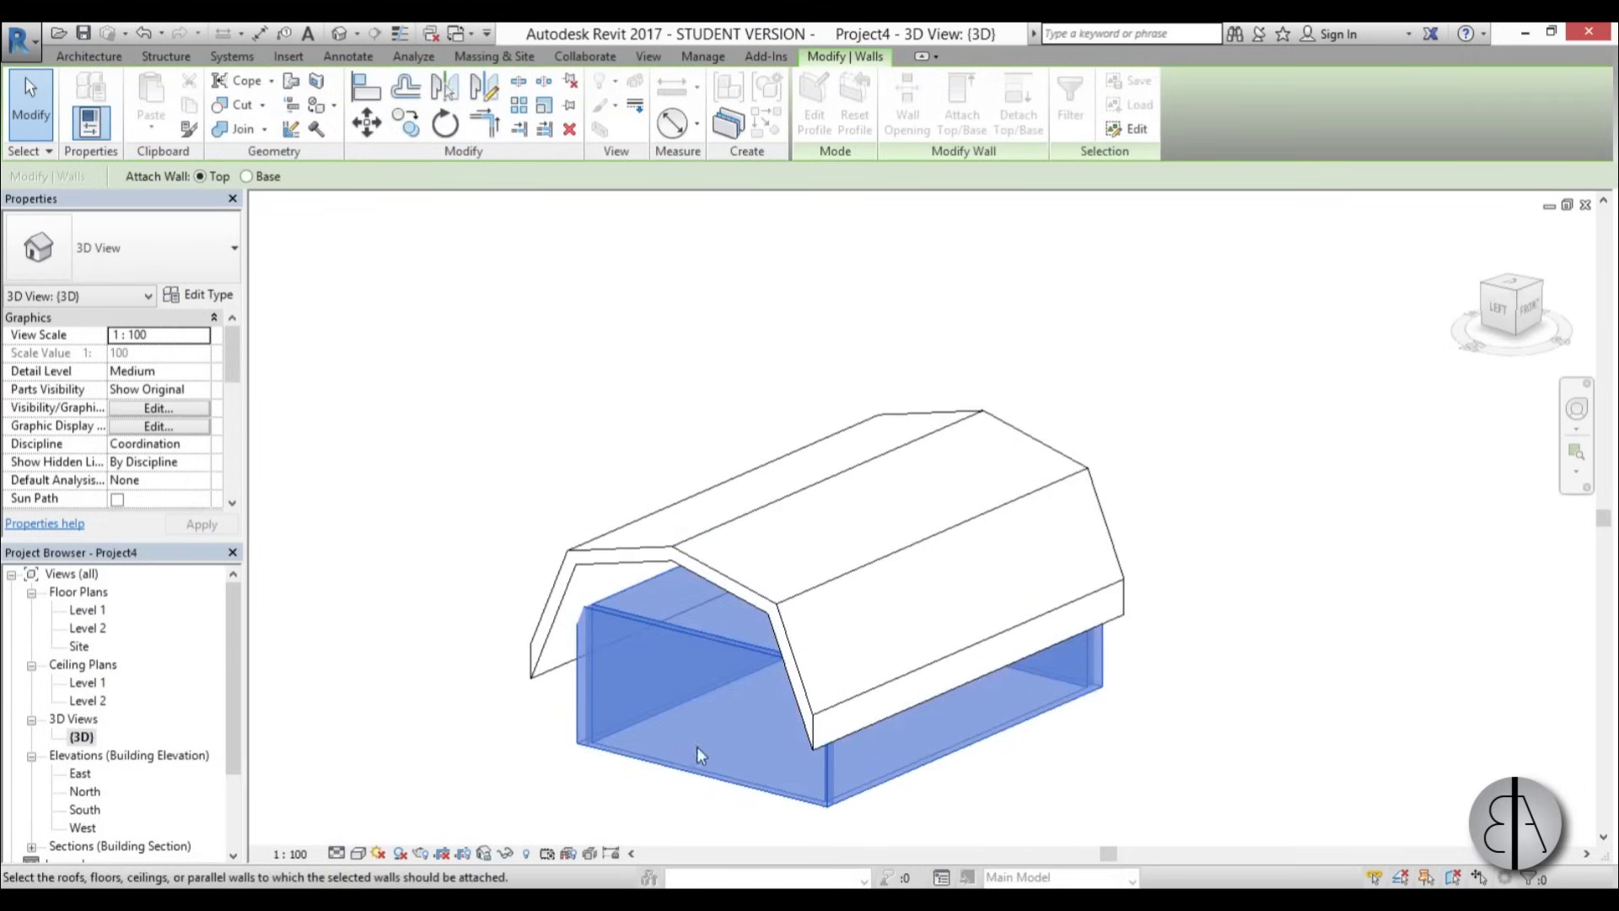
pyautogui.click(698, 576)
pyautogui.press('Escape')
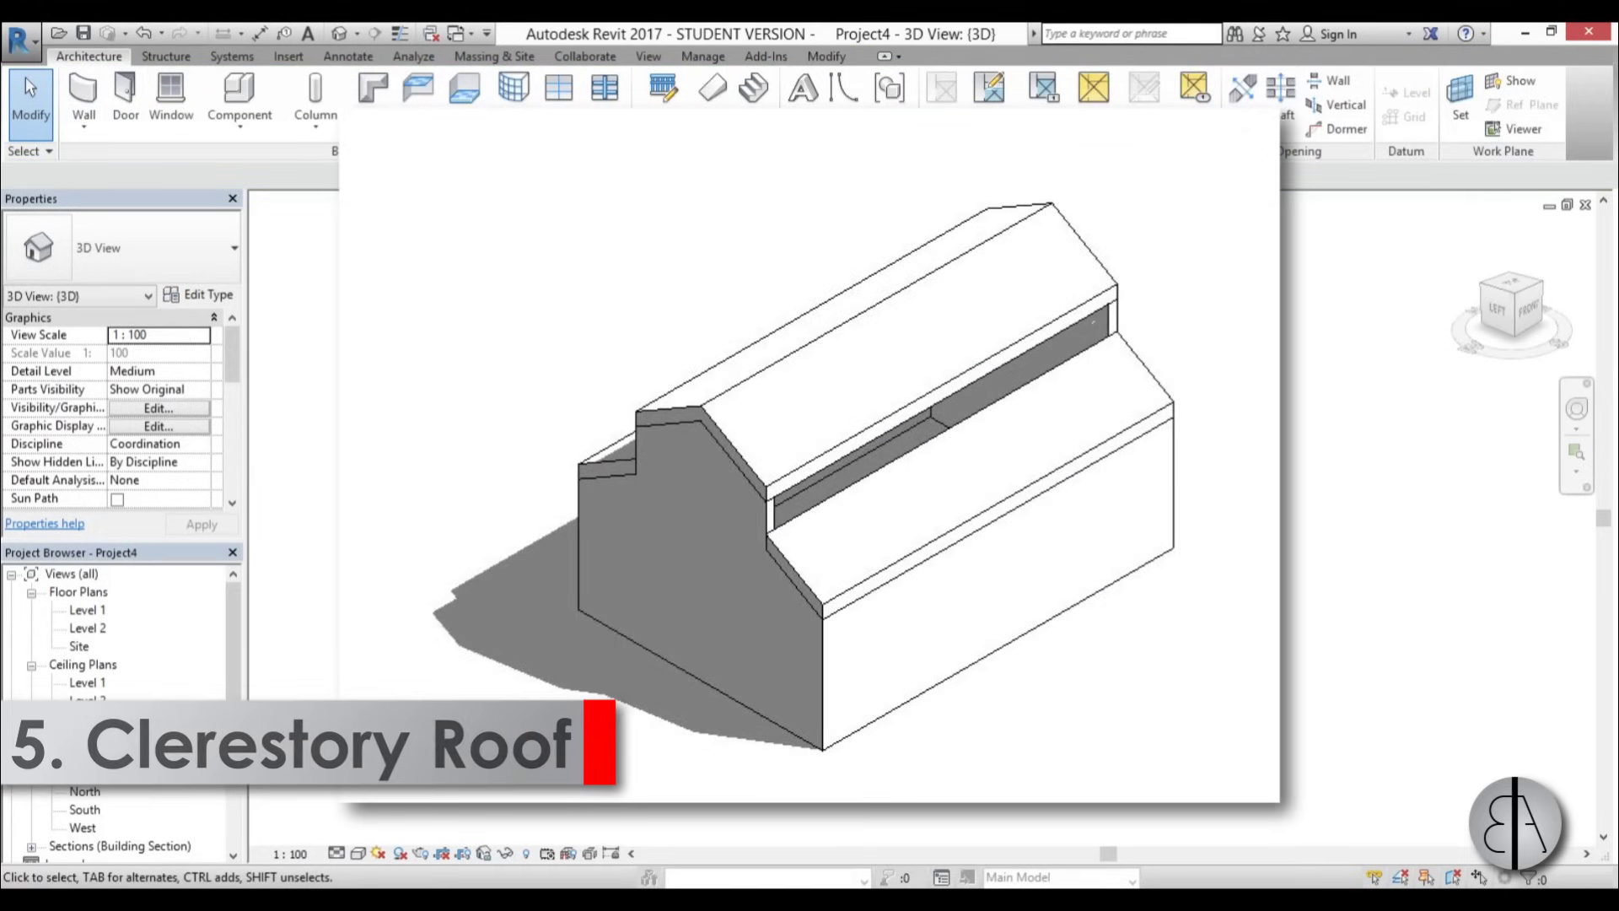
# - On the Level 2 plan, start a roof by footprint and sketch a rectangular boundary offset 1.0 inward from the building's outer wall corners
pyautogui.doubleClick(91, 628)
pyautogui.scroll(1, 641, 535)
pyautogui.click(380, 92)
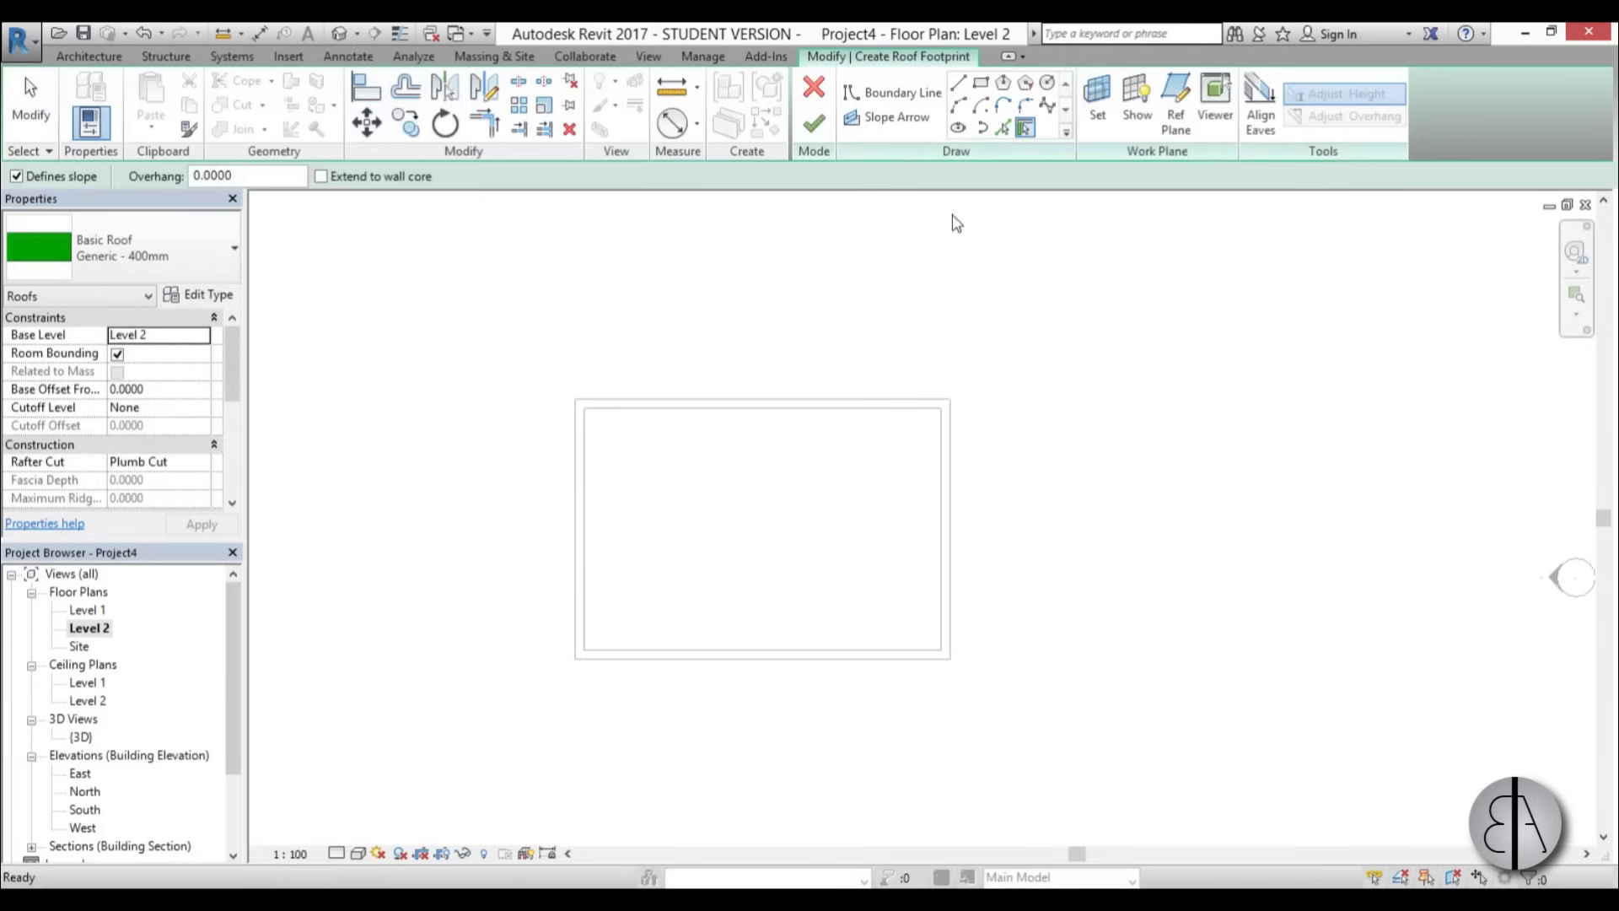
pyautogui.click(981, 84)
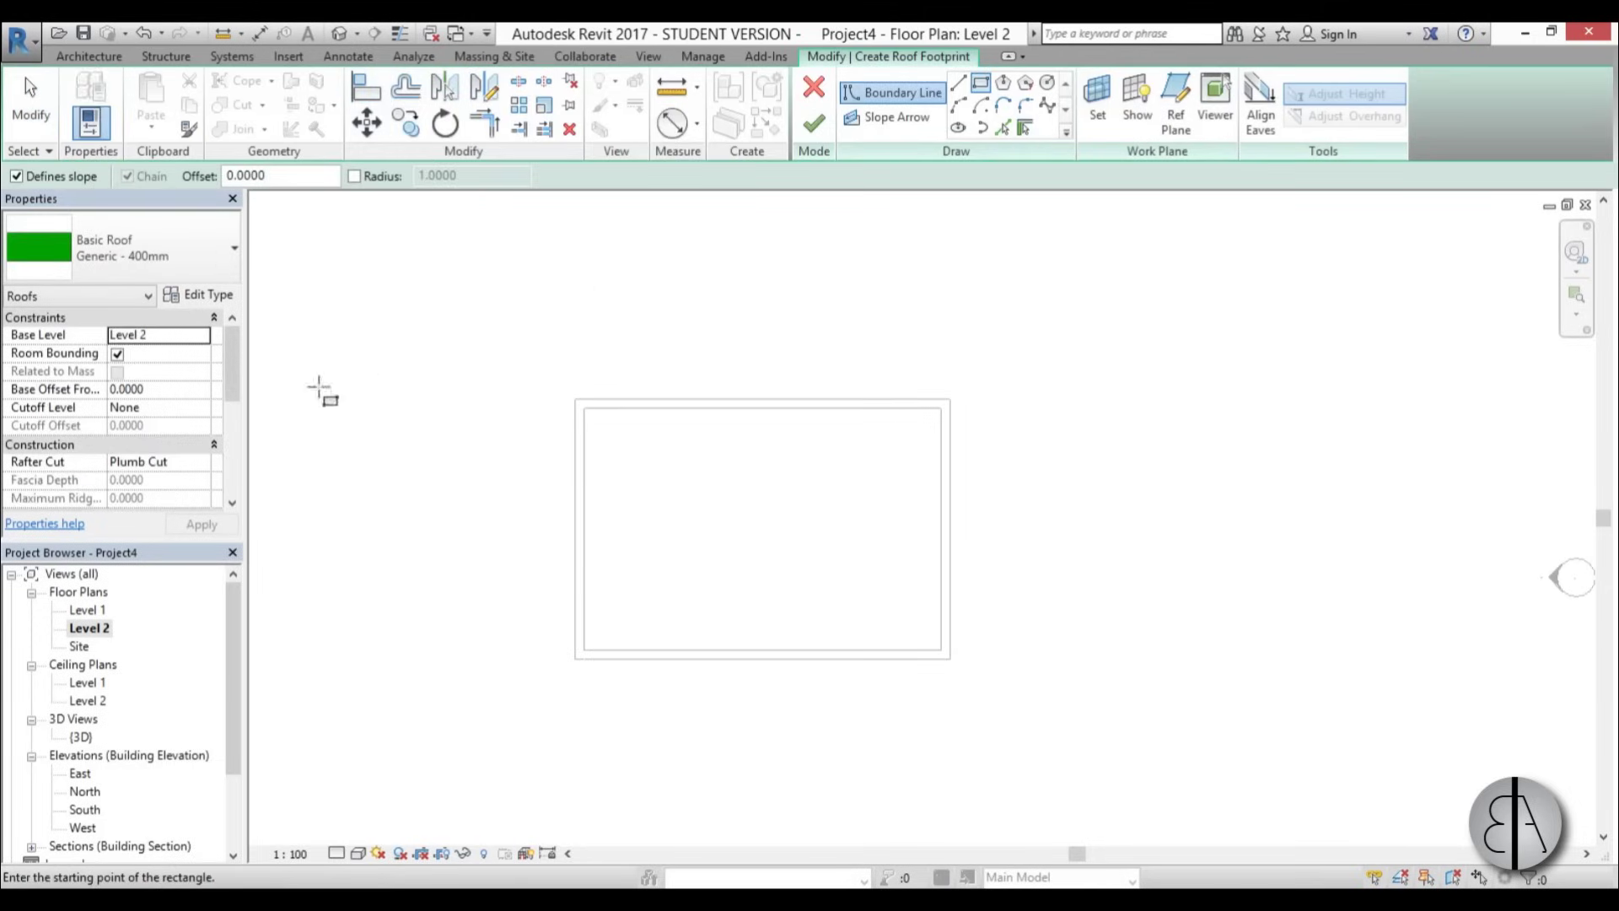
pyautogui.write('1')
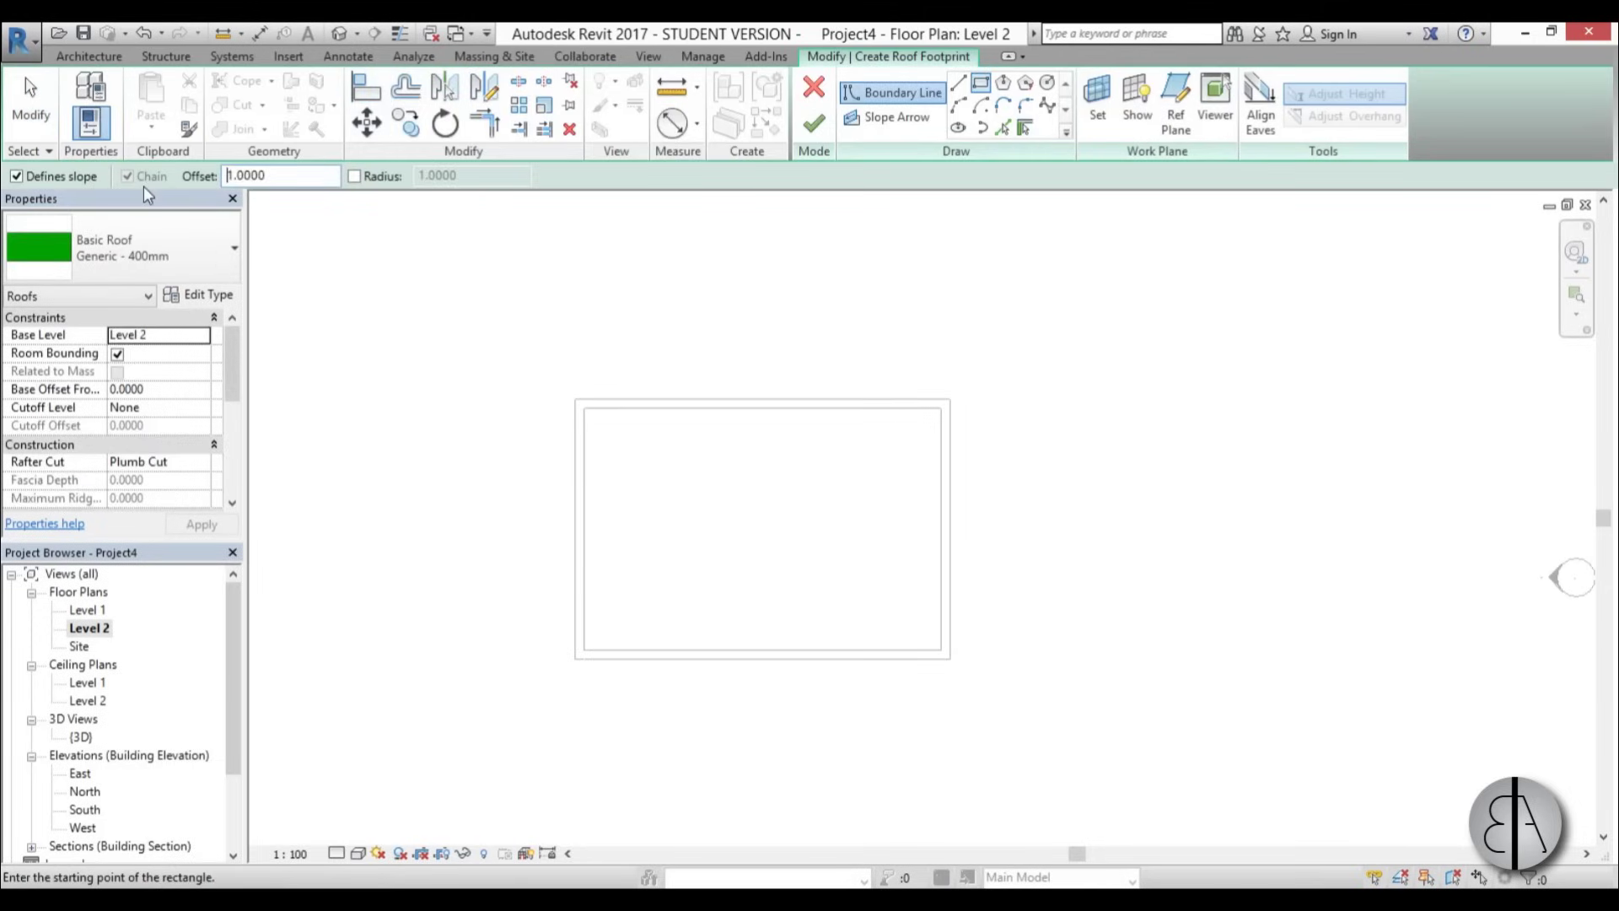
pyautogui.click(574, 407)
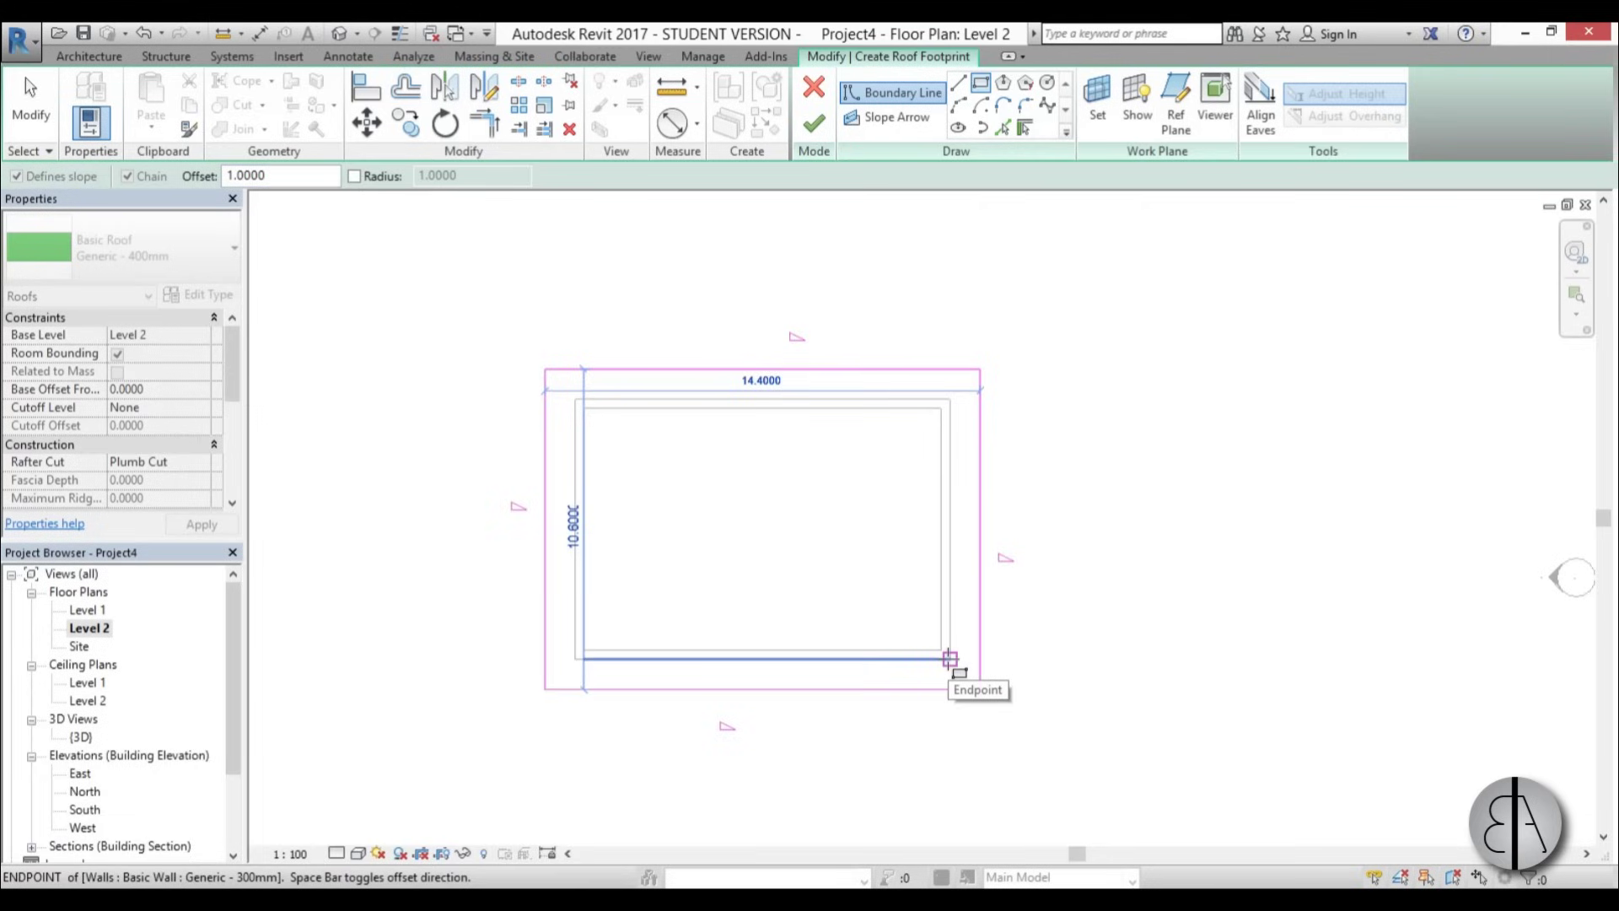
pyautogui.press('space')
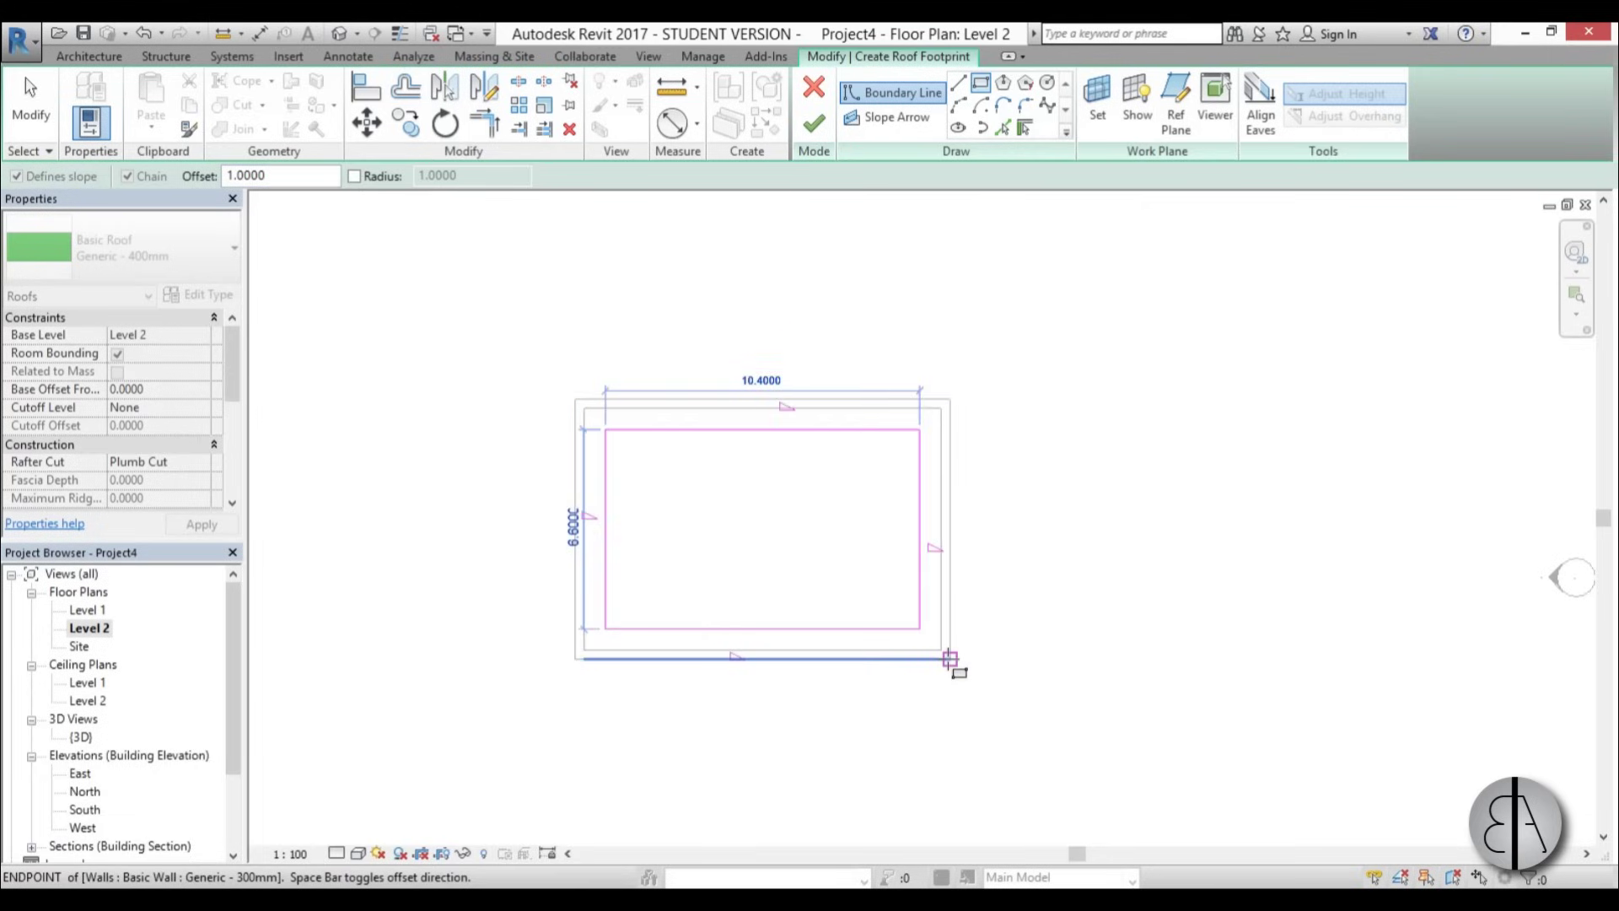
pyautogui.click(949, 658)
pyautogui.scroll(1, 1001, 567)
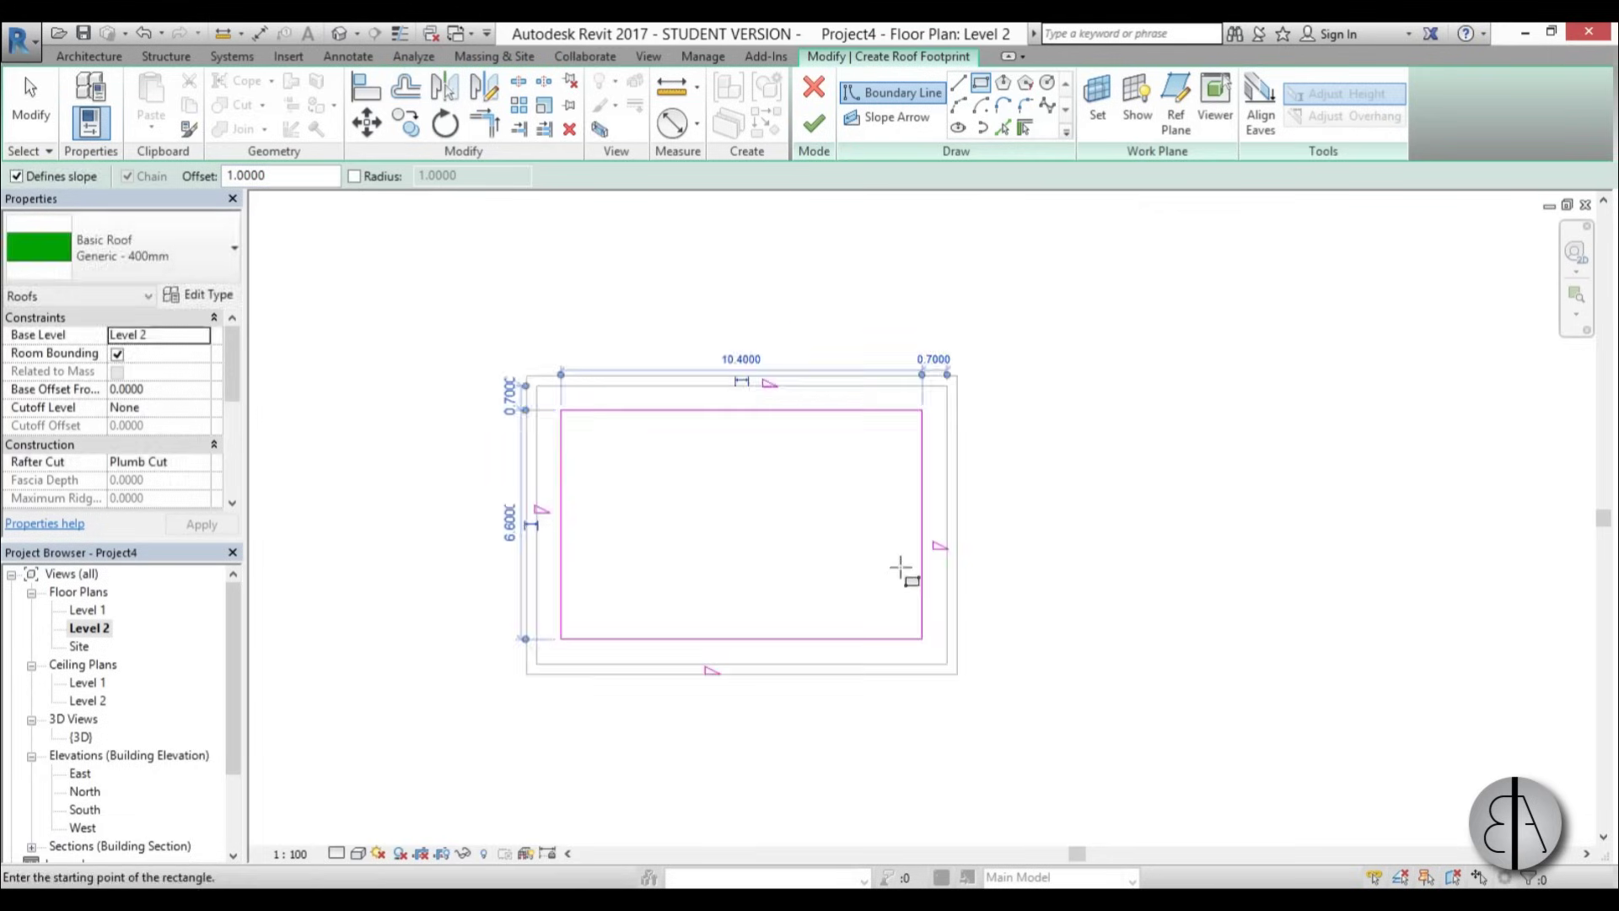
pyautogui.press('Escape')
pyautogui.press('Escape')
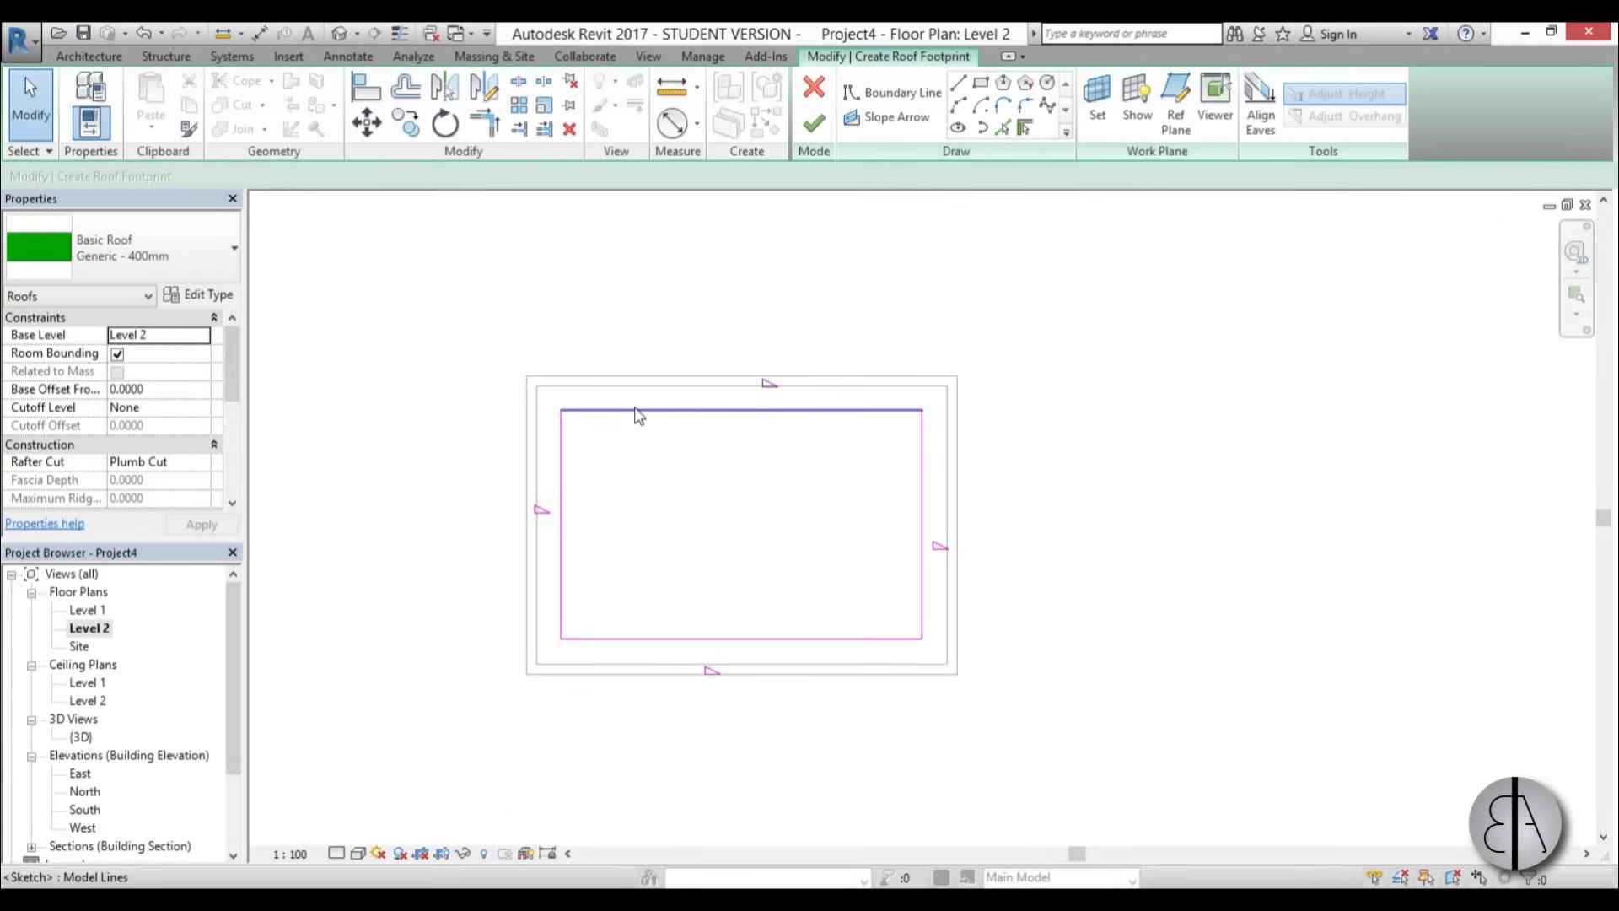
# - Move the two long edges of the roof boundary inward to 1.5 from the inner faces of the long walls
pyautogui.moveTo(639, 415); pyautogui.dragTo(635, 437)
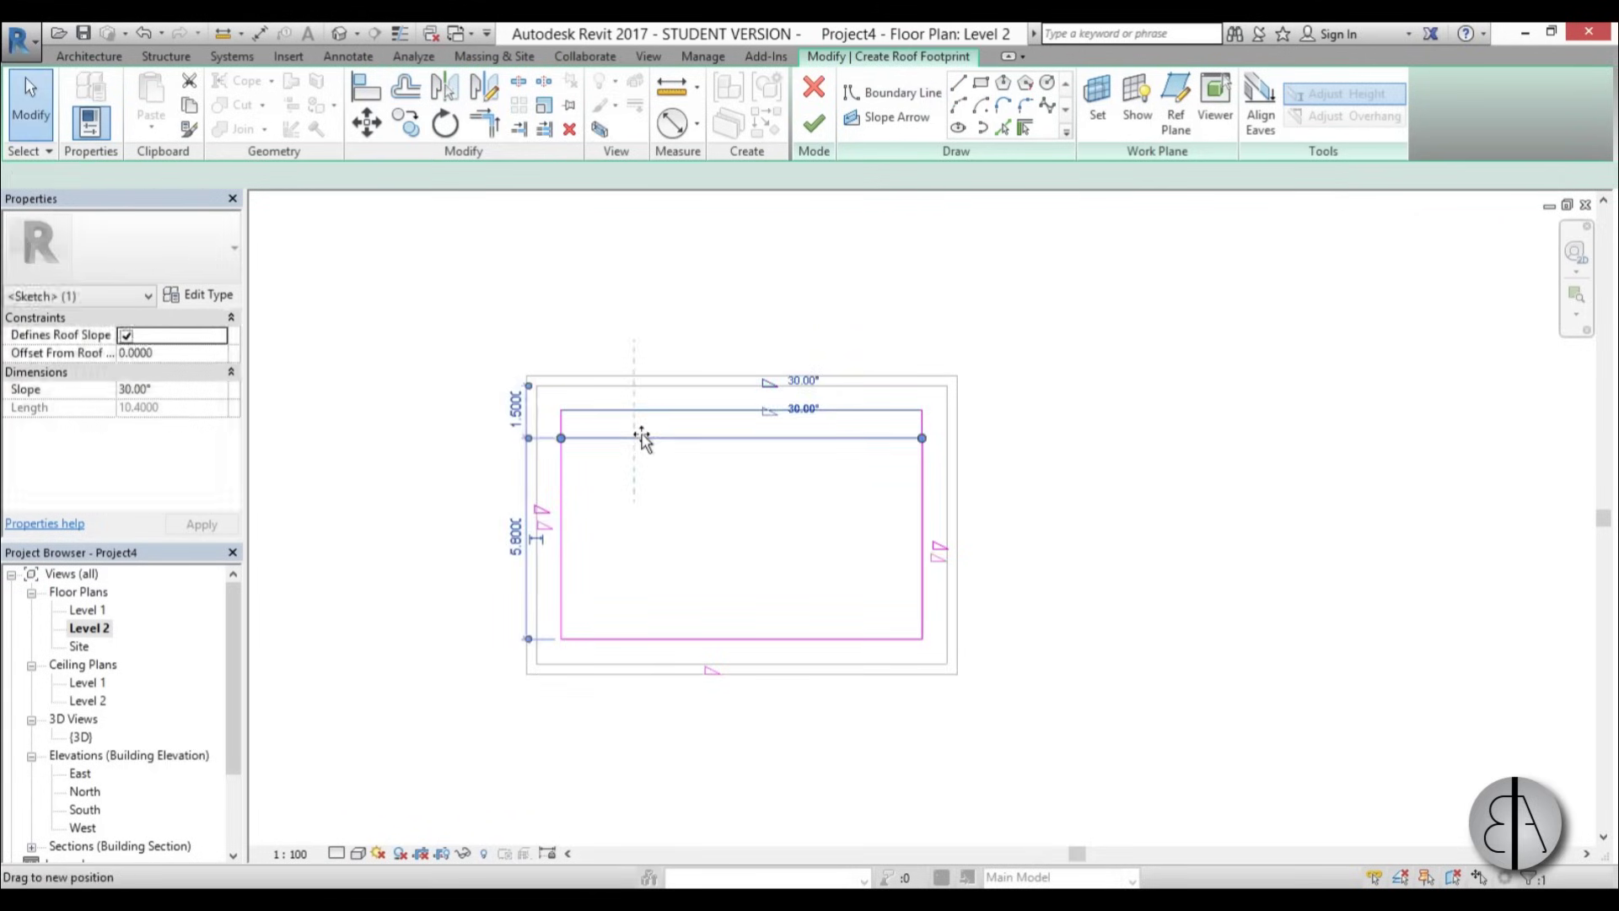
pyautogui.click(622, 638)
pyautogui.moveTo(619, 638); pyautogui.dragTo(618, 607)
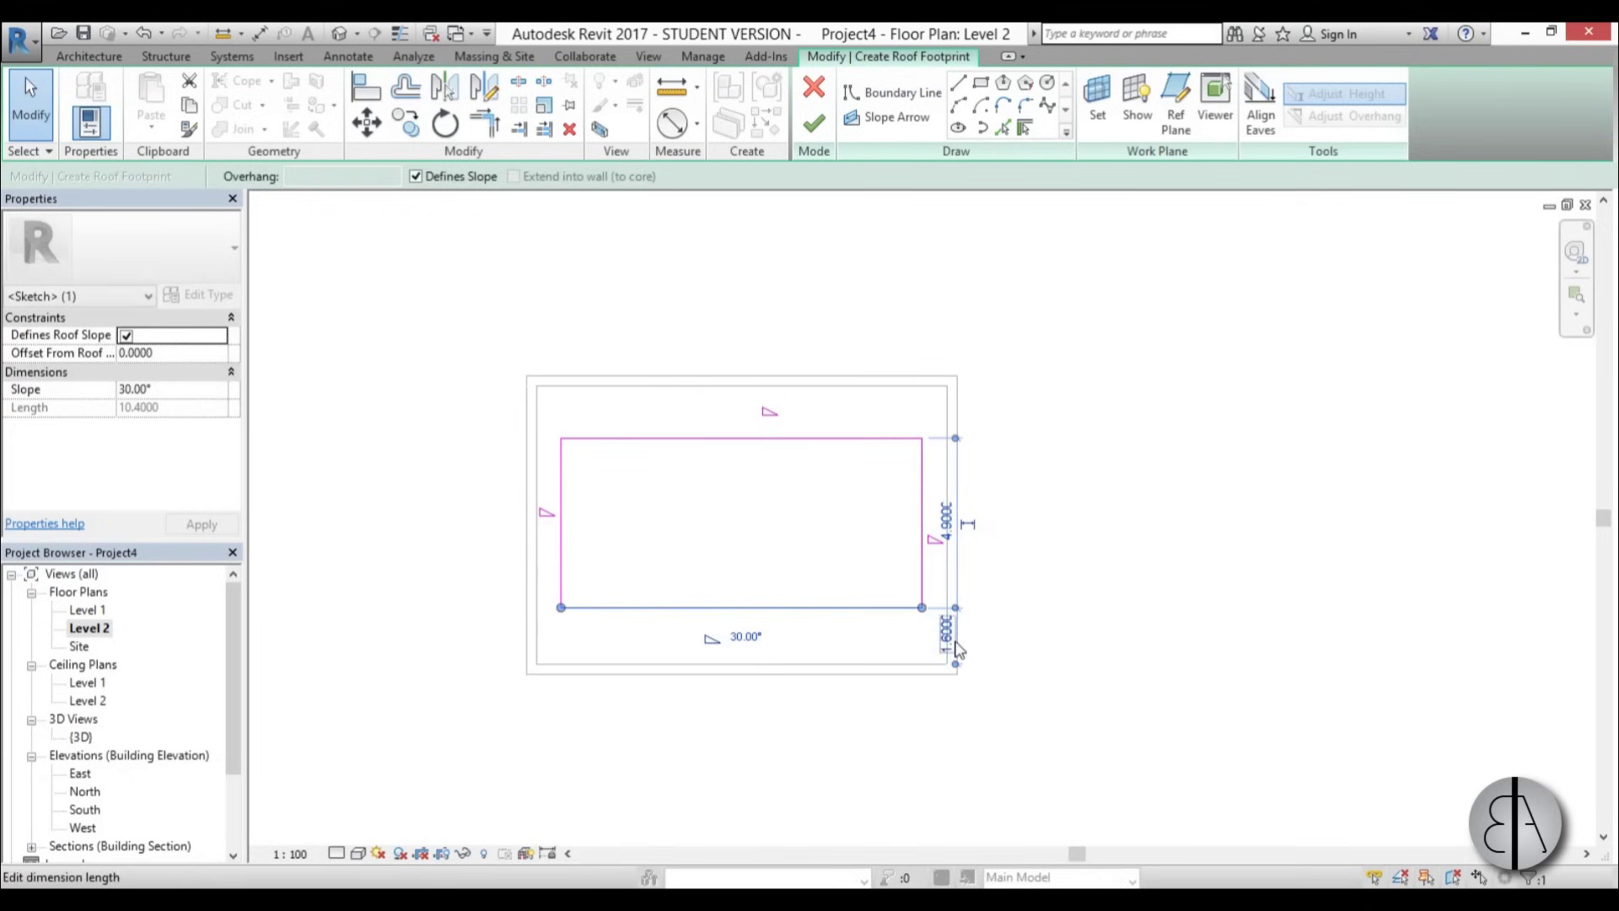
pyautogui.write('.5')
pyautogui.press('Return')
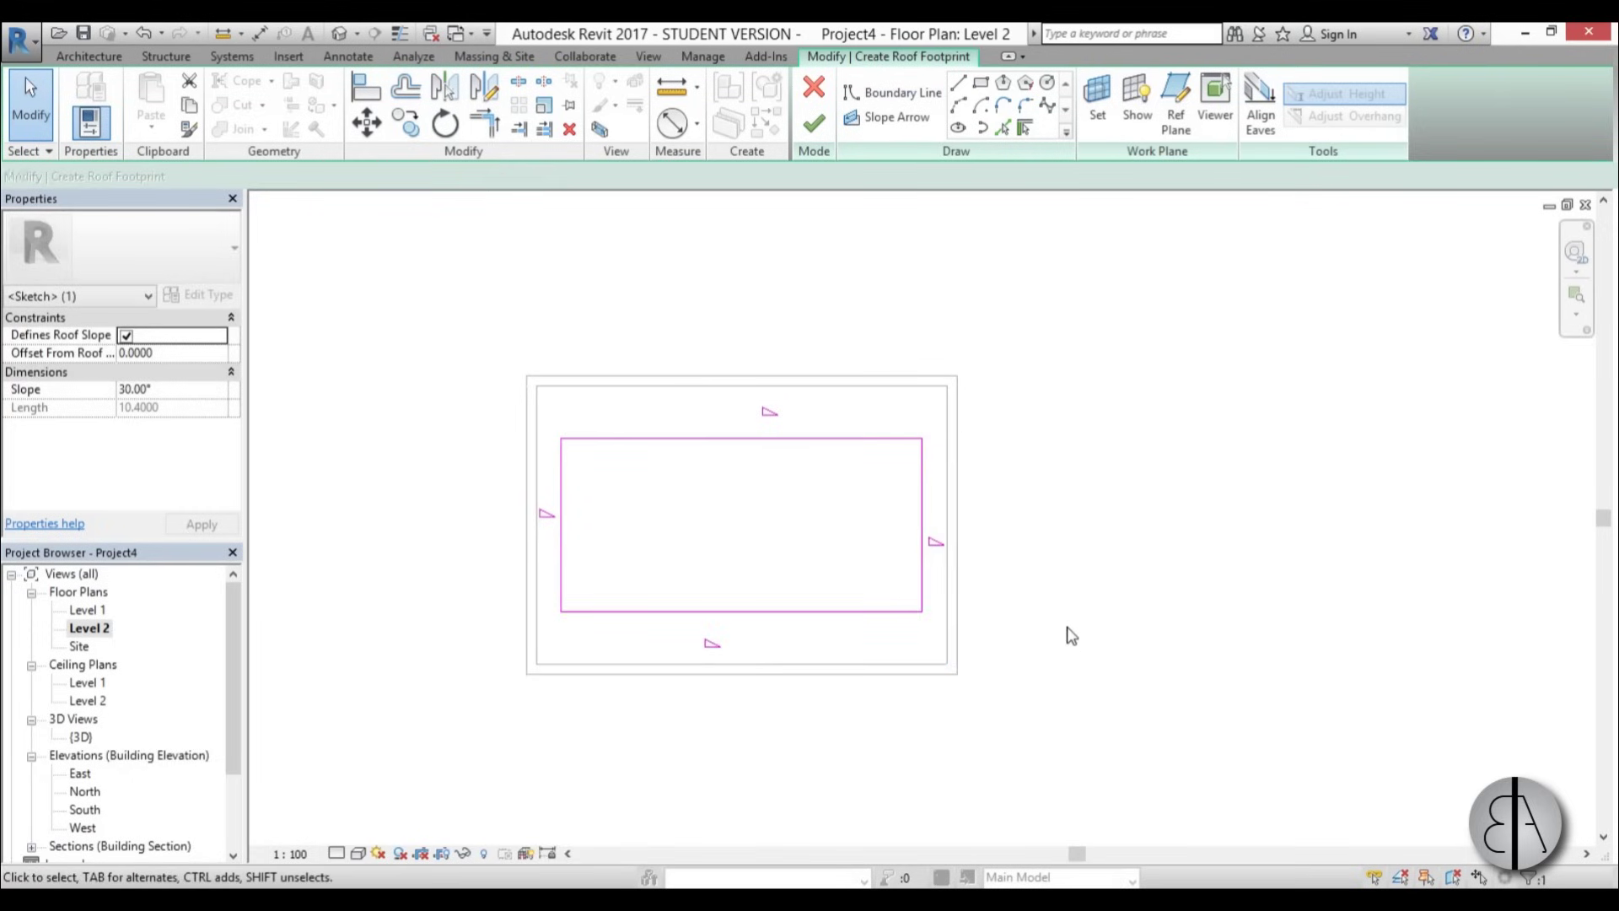
pyautogui.click(1071, 635)
# - Move the two short edges of the roof boundary outward to the outer faces of the end walls
pyautogui.moveTo(924, 514); pyautogui.dragTo(957, 508)
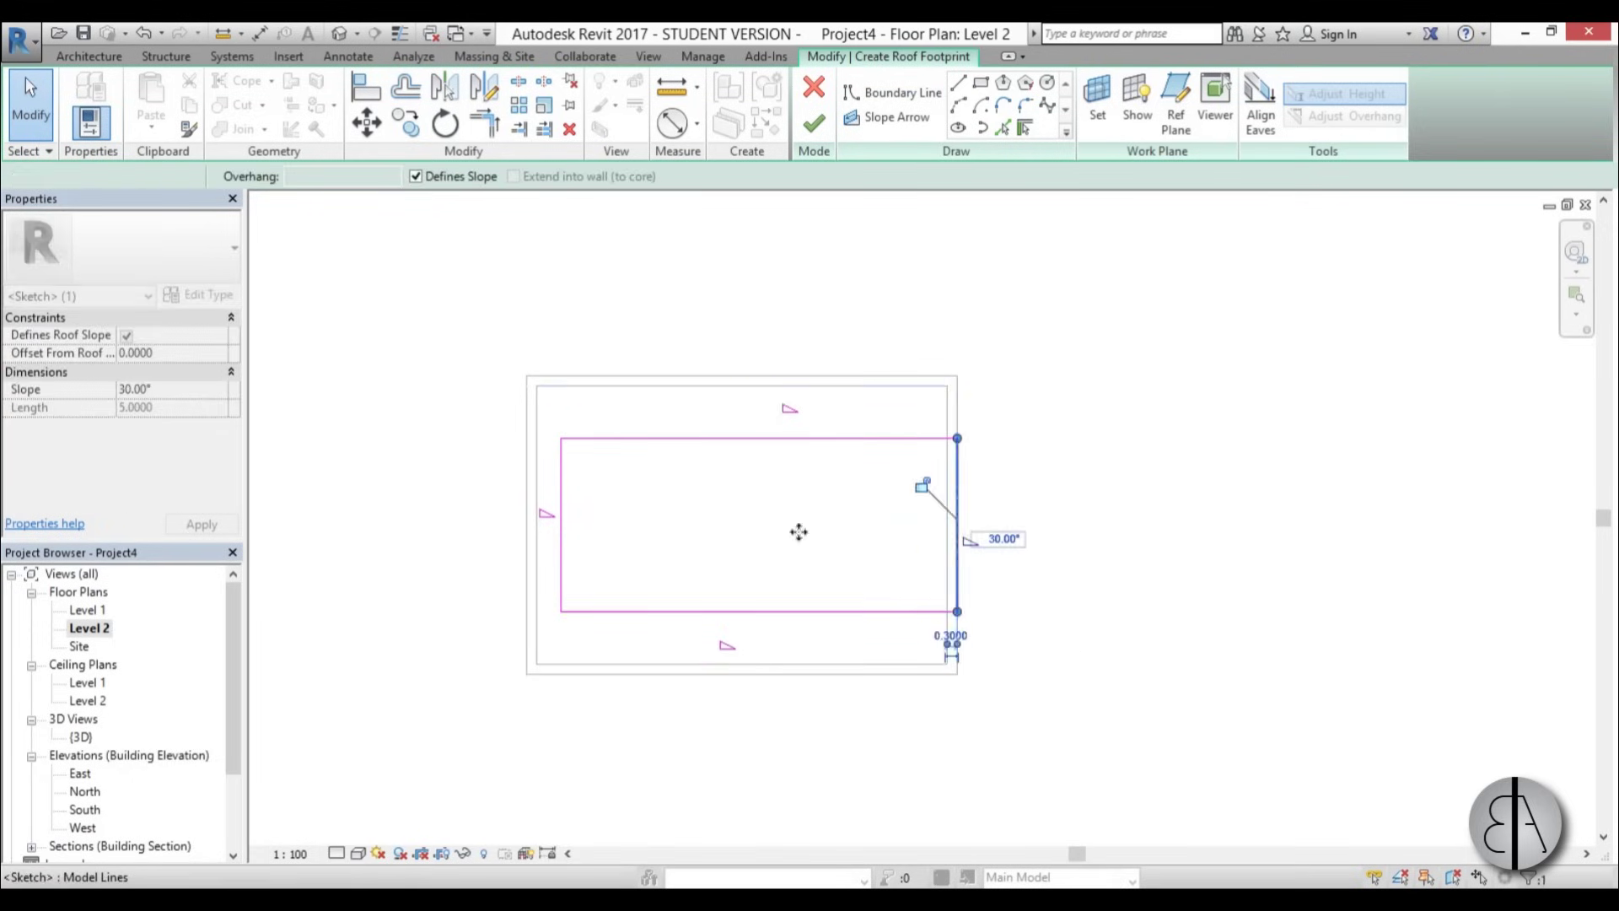
pyautogui.click(560, 523)
pyautogui.moveTo(560, 523); pyautogui.dragTo(527, 538)
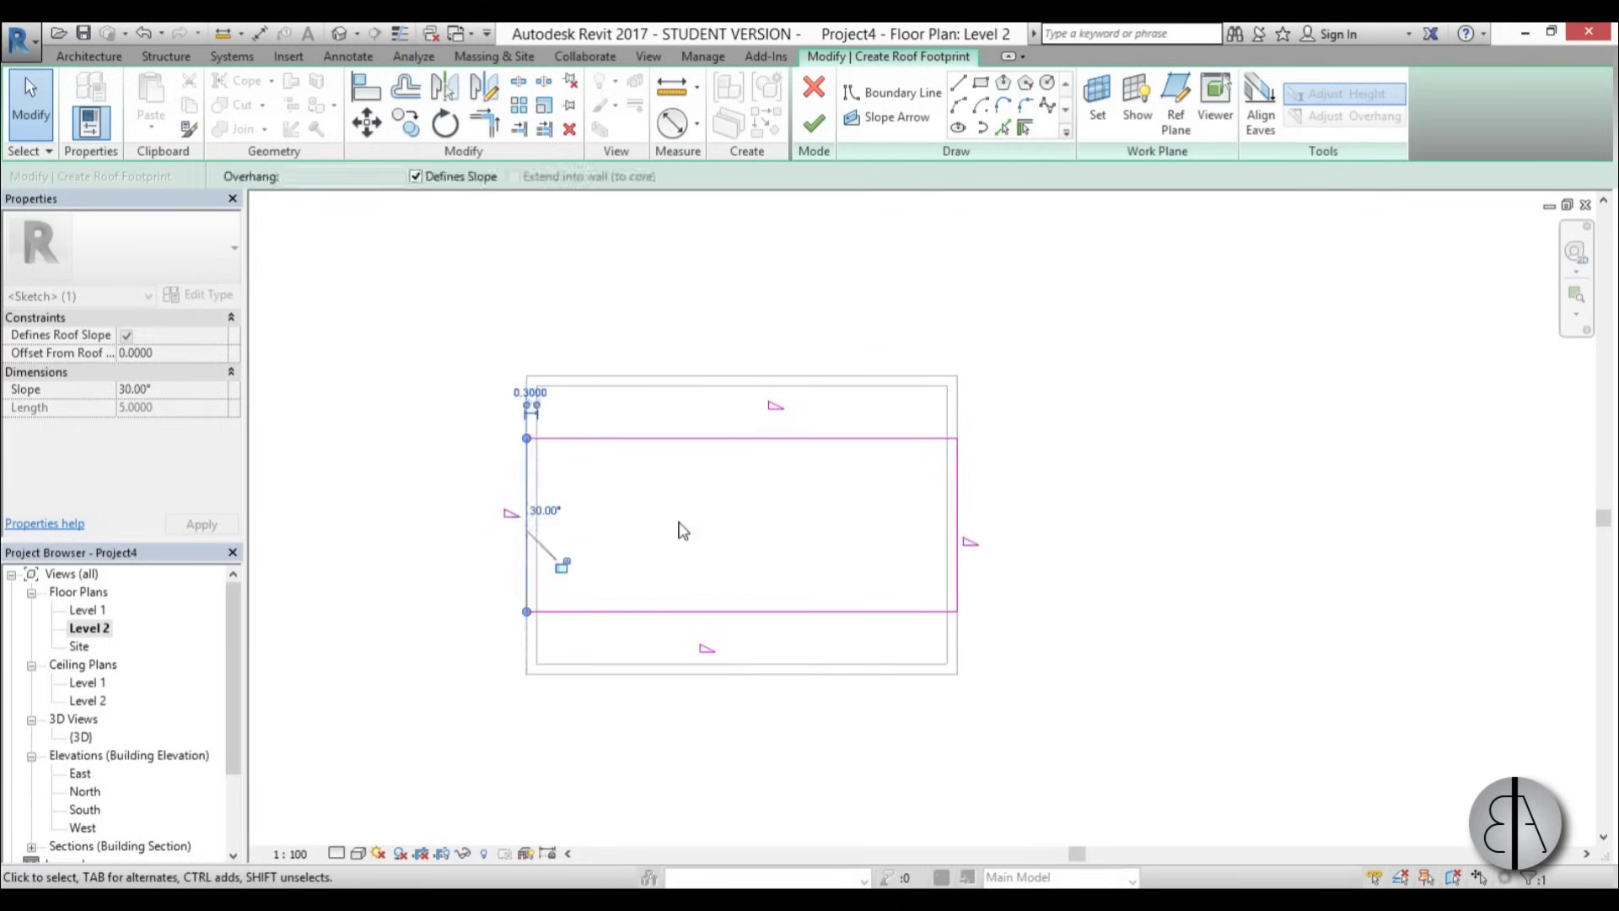
# - Move the two long edges of the roof boundary inward to 1.7 from the inner faces of the long walls
pyautogui.click(683, 530)
pyautogui.click(595, 439)
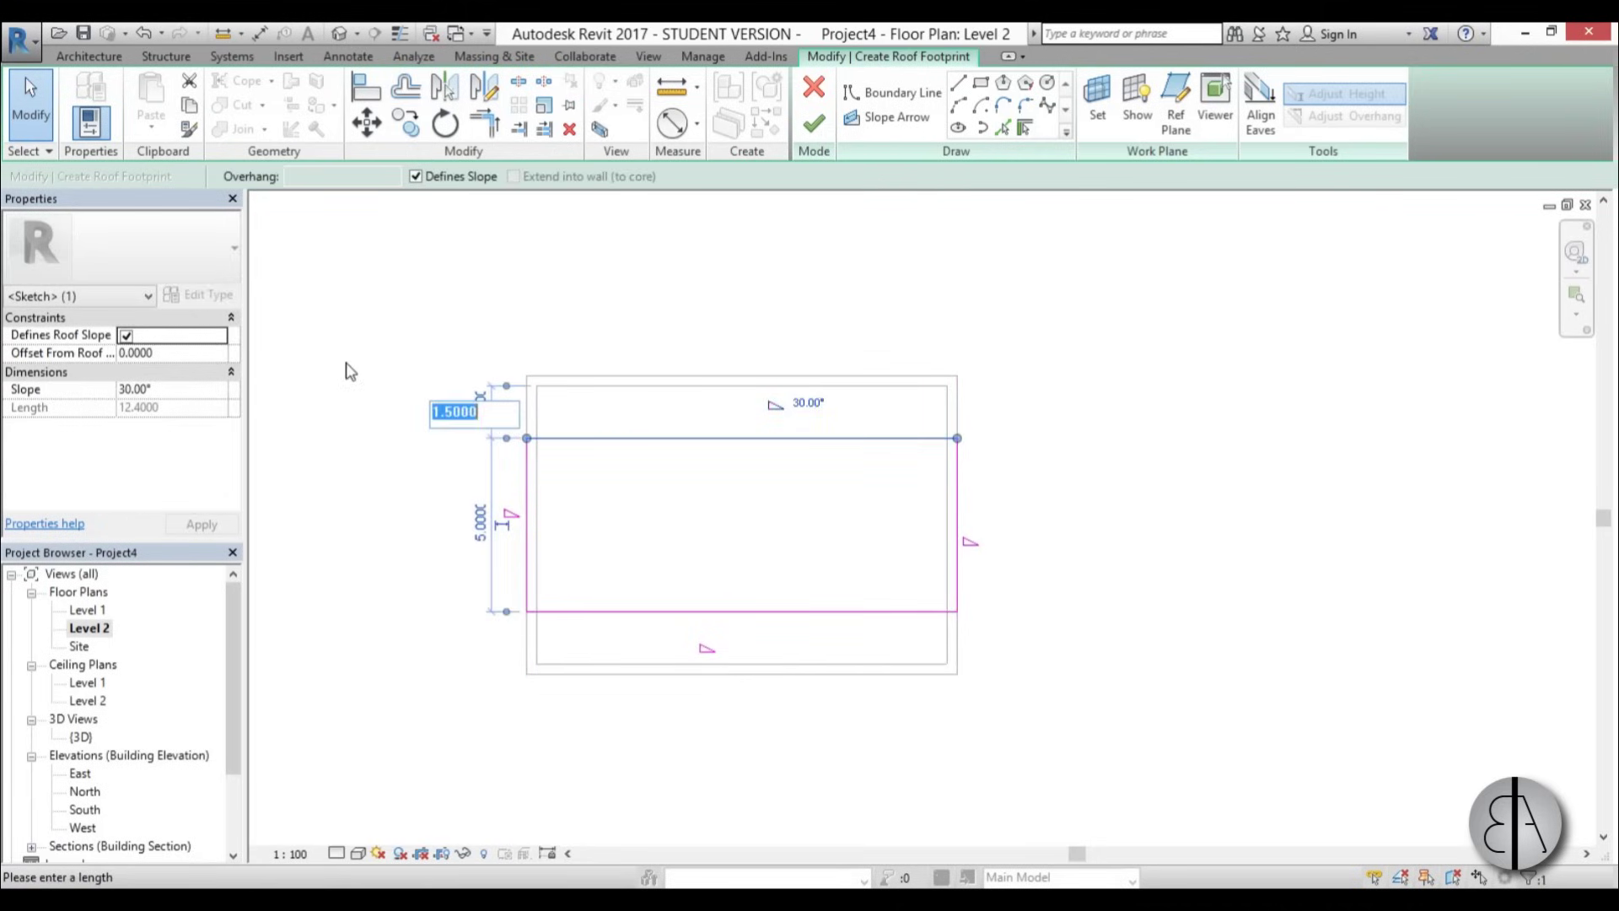
pyautogui.write('1.7')
pyautogui.press('Return')
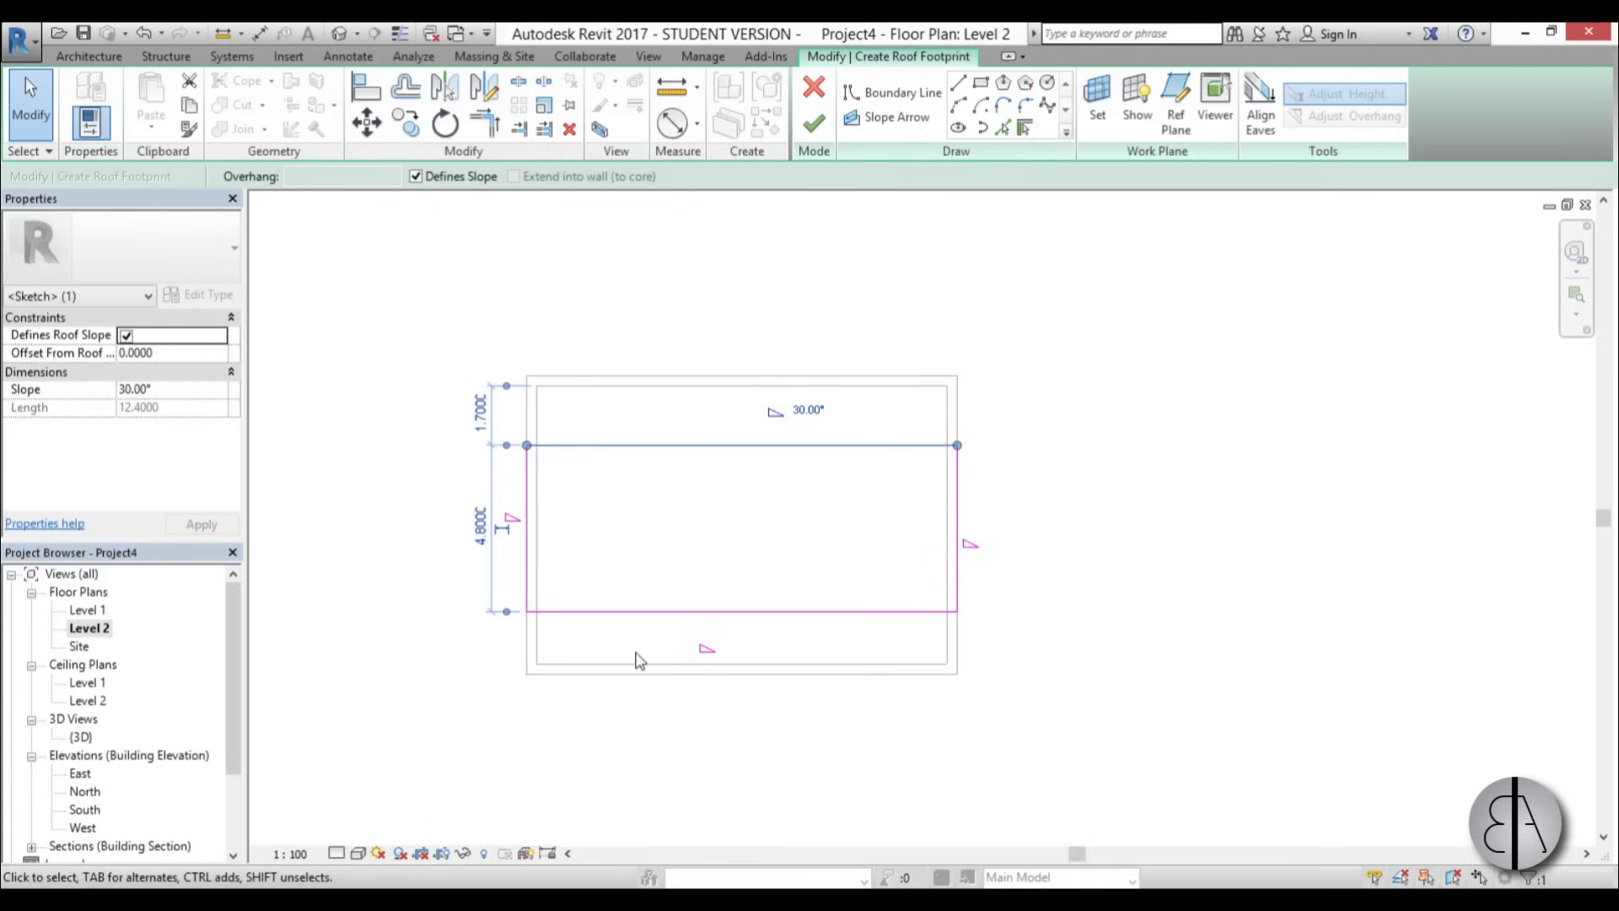
pyautogui.click(622, 611)
pyautogui.write('1.7')
pyautogui.press('Return')
pyautogui.click(1122, 650)
pyautogui.scroll(1, 808, 566)
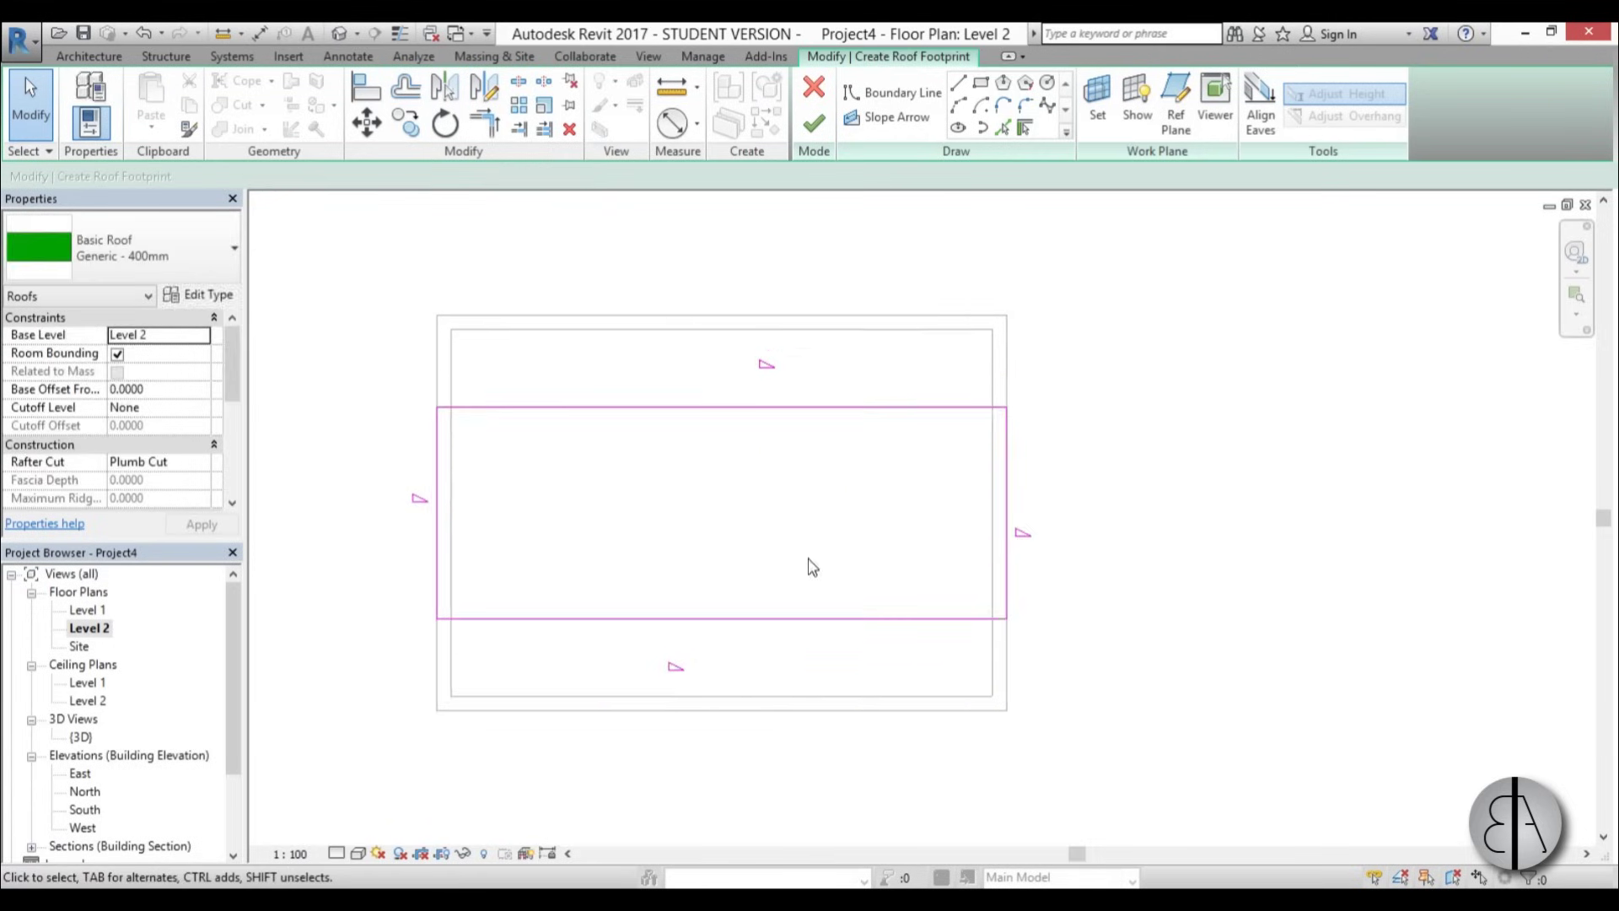
# - Remove the slope definition from the two short edges of the boundary and finish the central gable roof
pyautogui.moveTo(376, 497); pyautogui.dragTo(376, 498)
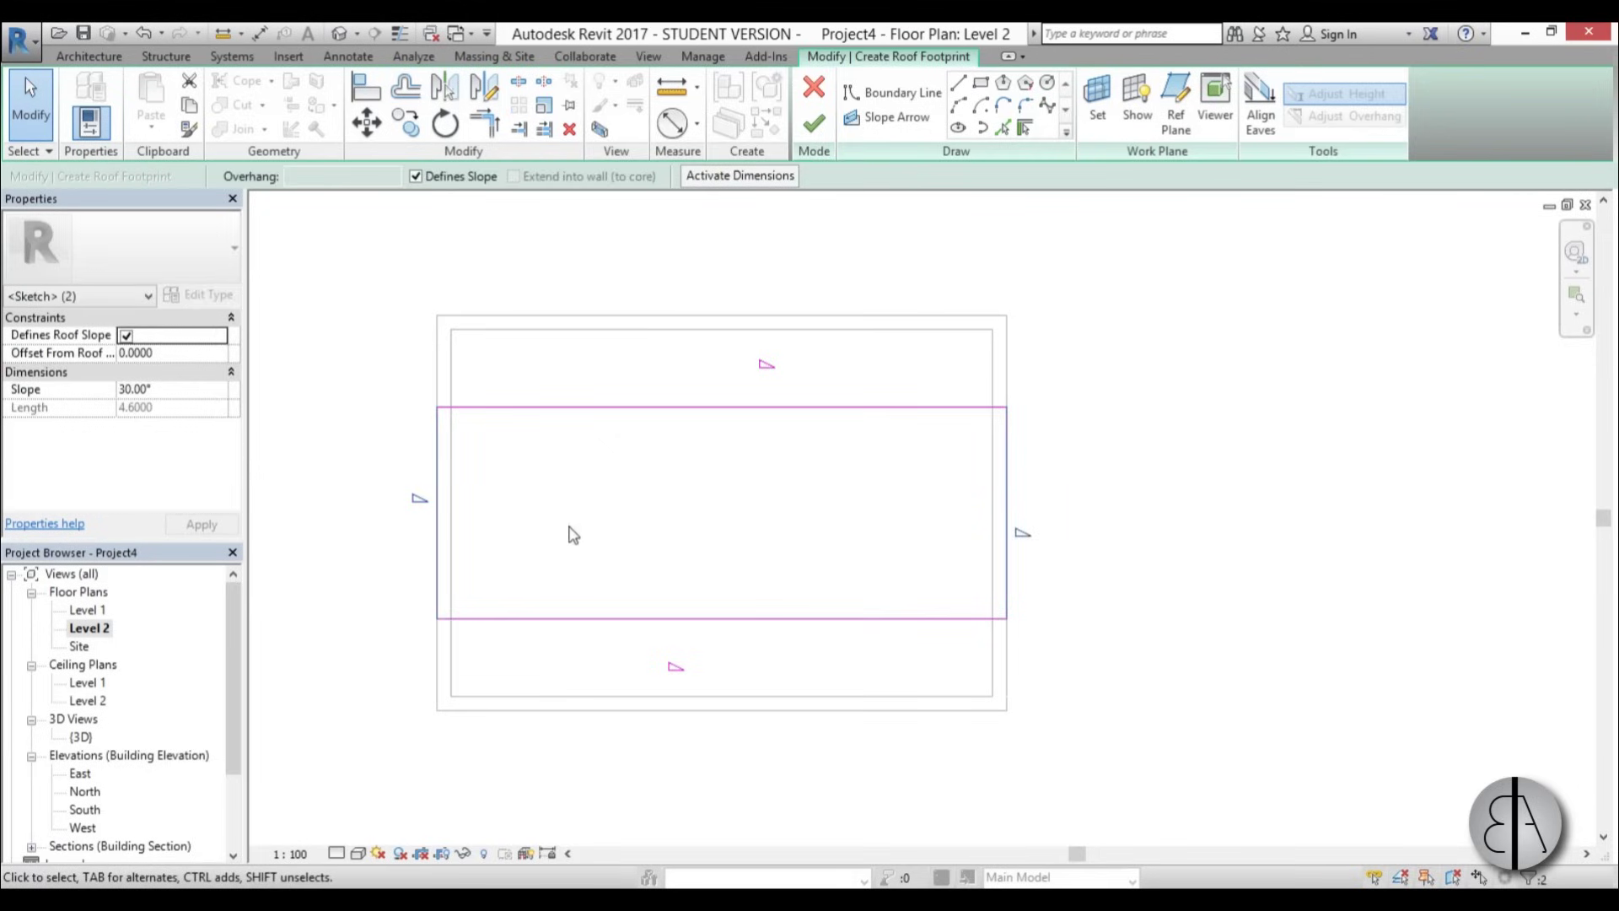
pyautogui.click(447, 183)
pyautogui.click(484, 351)
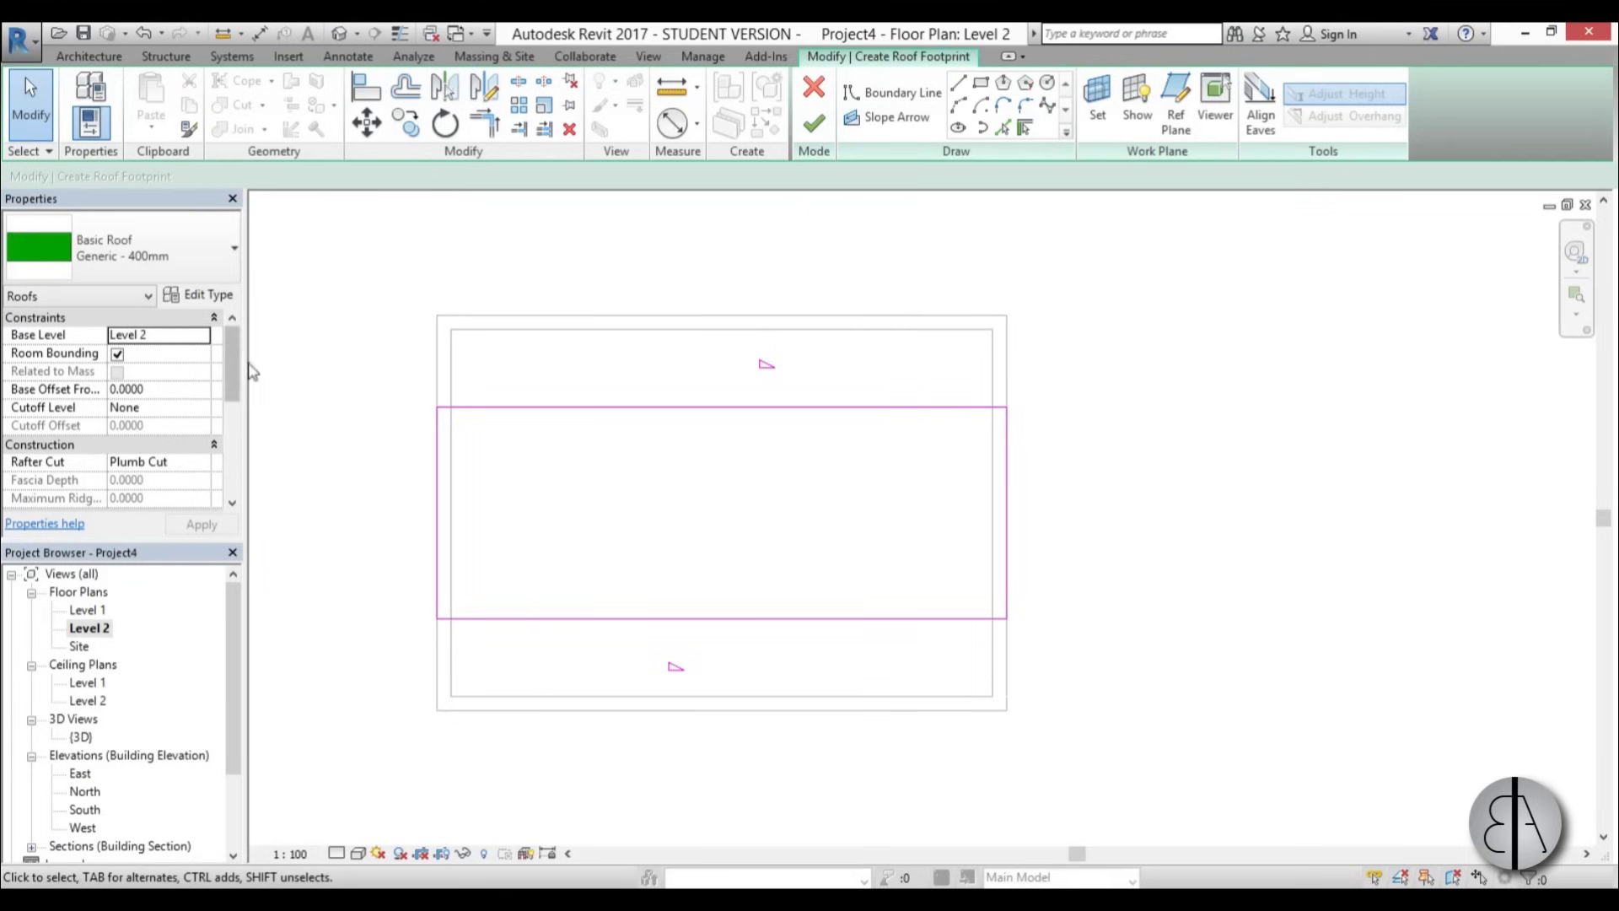
pyautogui.moveTo(666, 679); pyautogui.dragTo(578, 305)
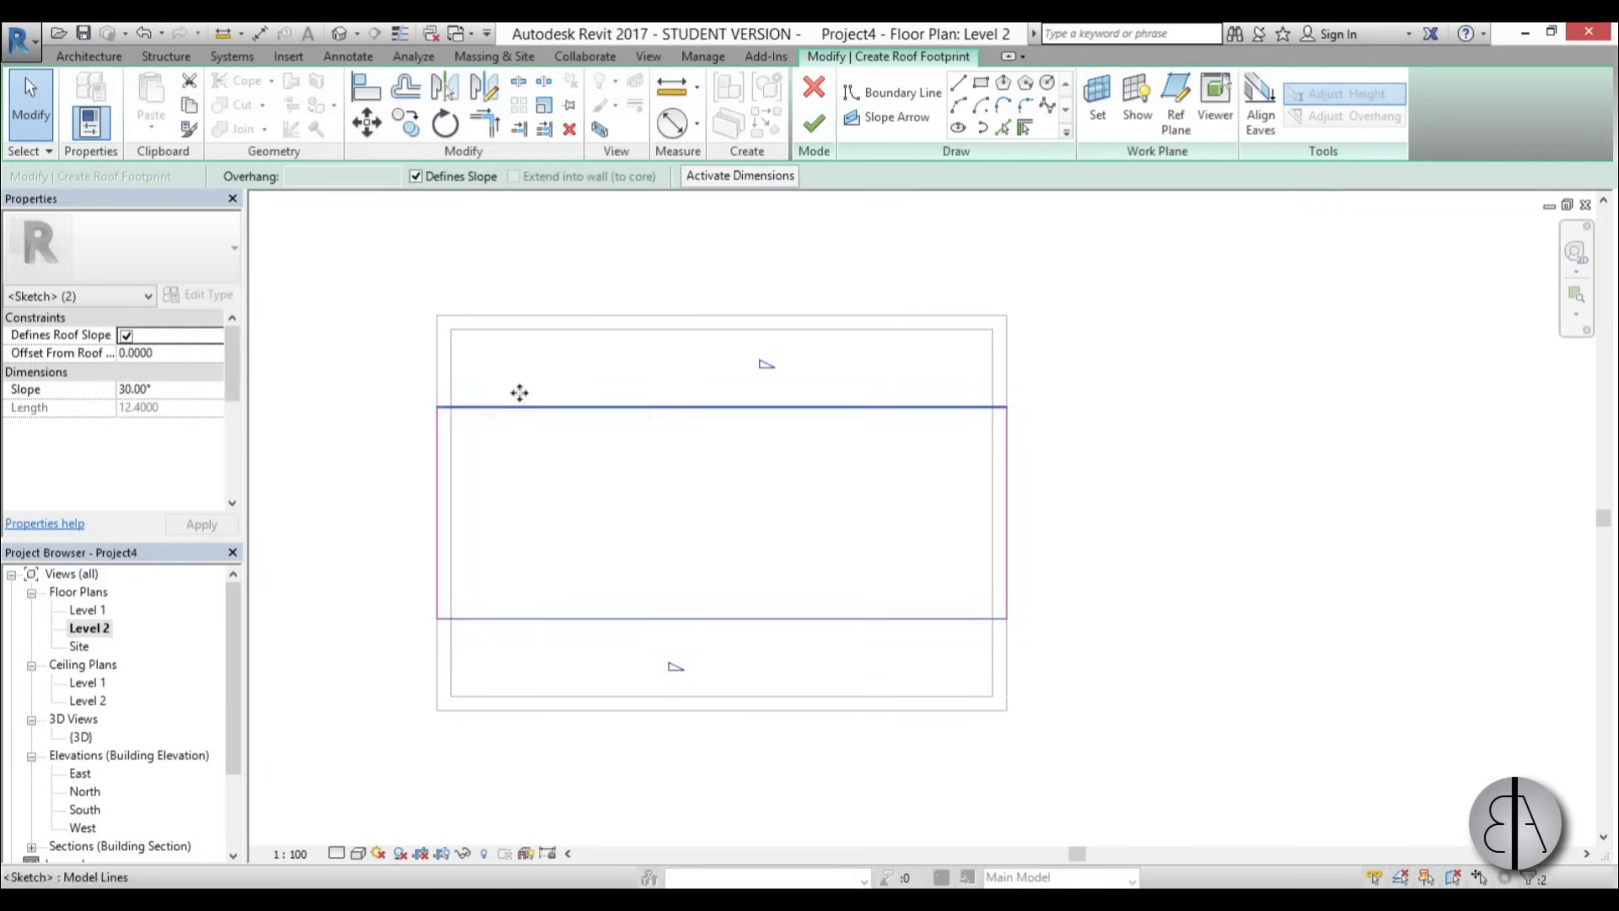
pyautogui.click(809, 129)
pyautogui.click(647, 287)
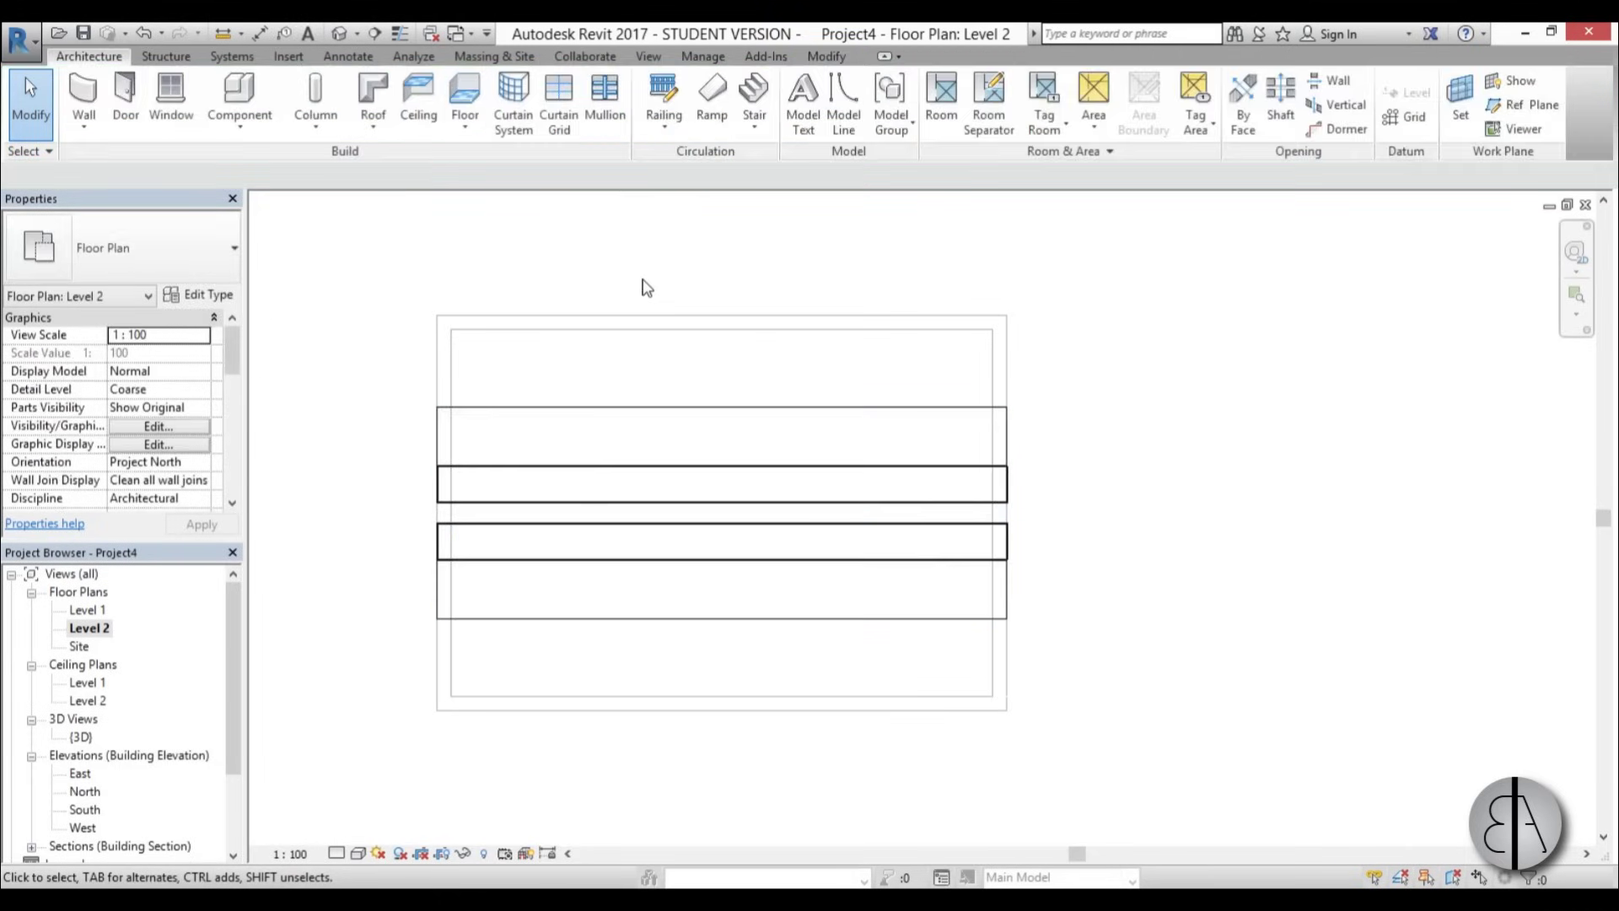
# - Start another roof by footprint and sketch a rectangle from the central roof's lower edge to the outer face of the lower long wall
pyautogui.click(367, 91)
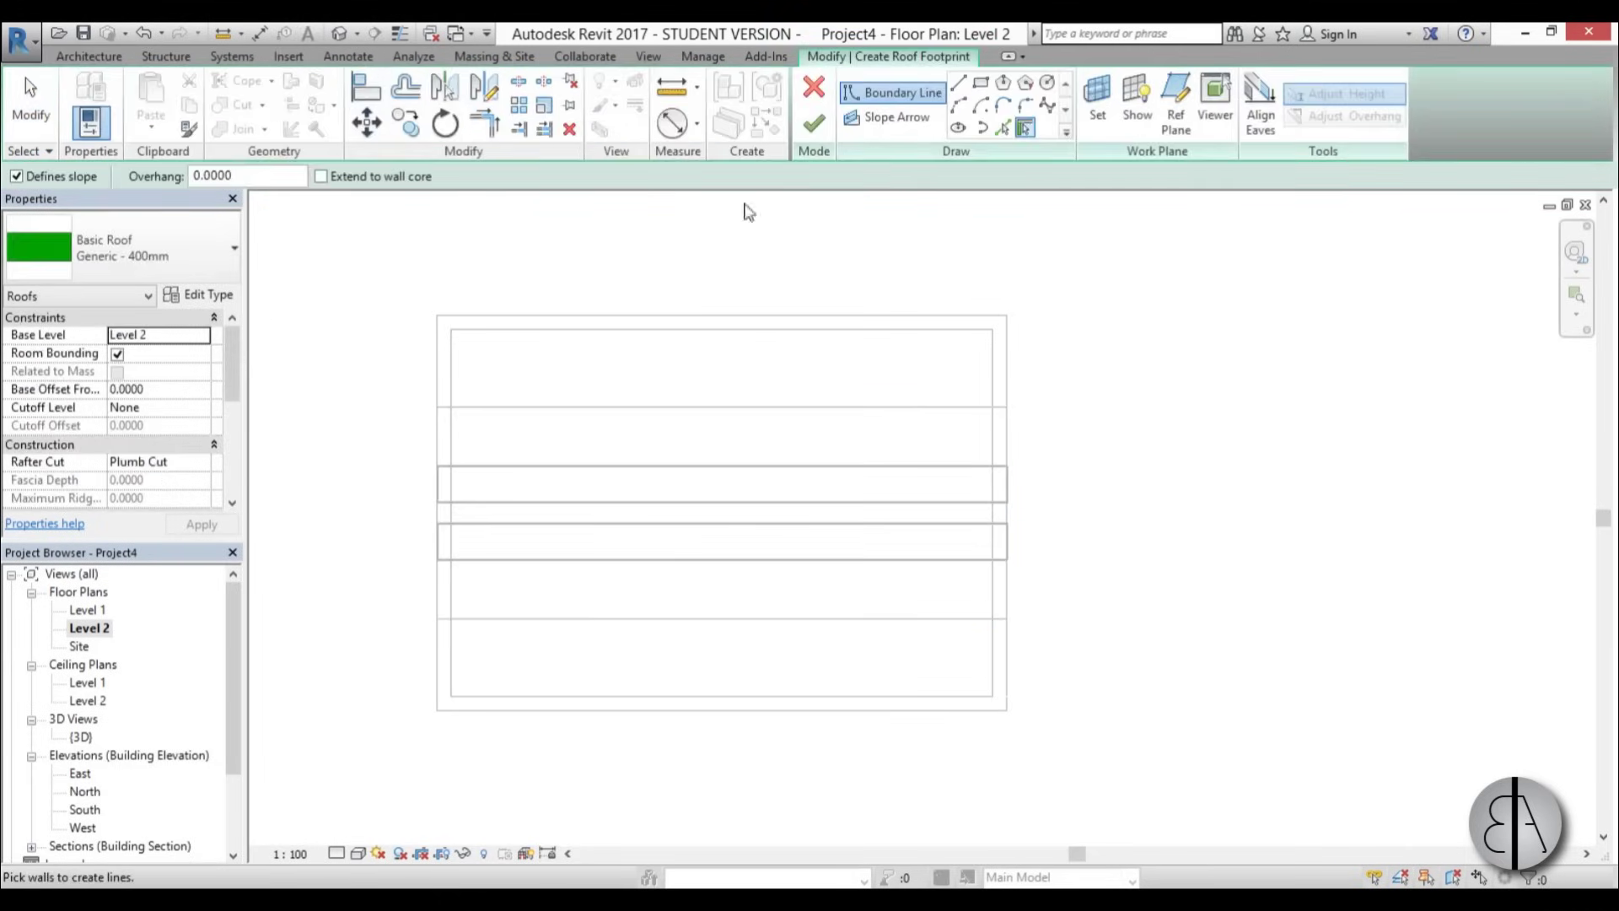
pyautogui.click(981, 83)
pyautogui.click(436, 621)
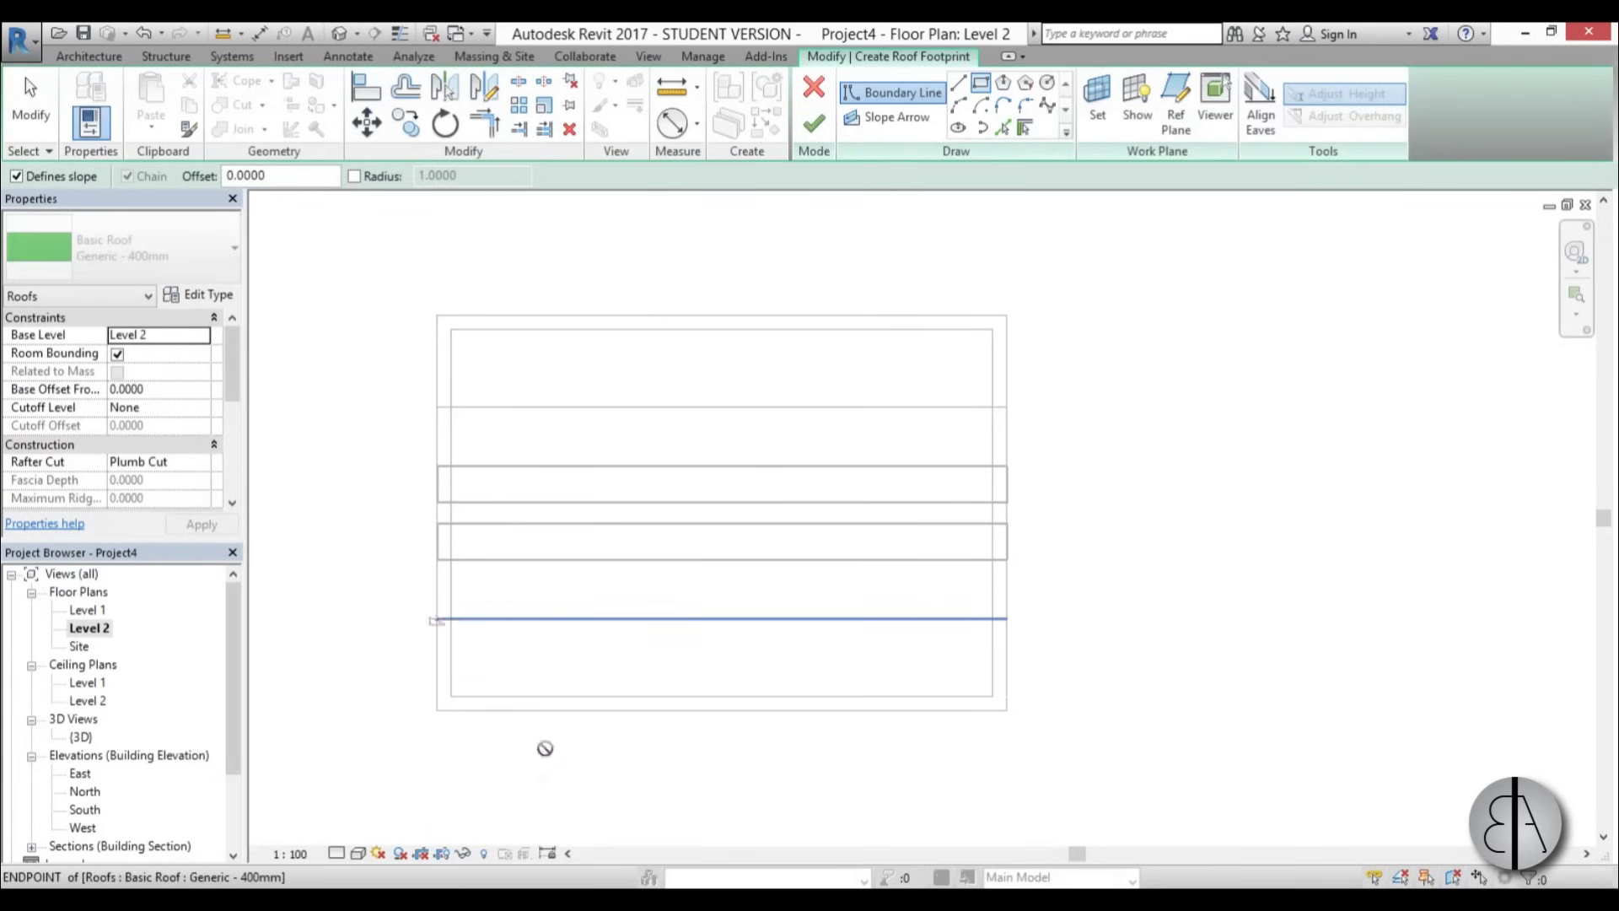
pyautogui.click(1007, 710)
pyautogui.press('Escape')
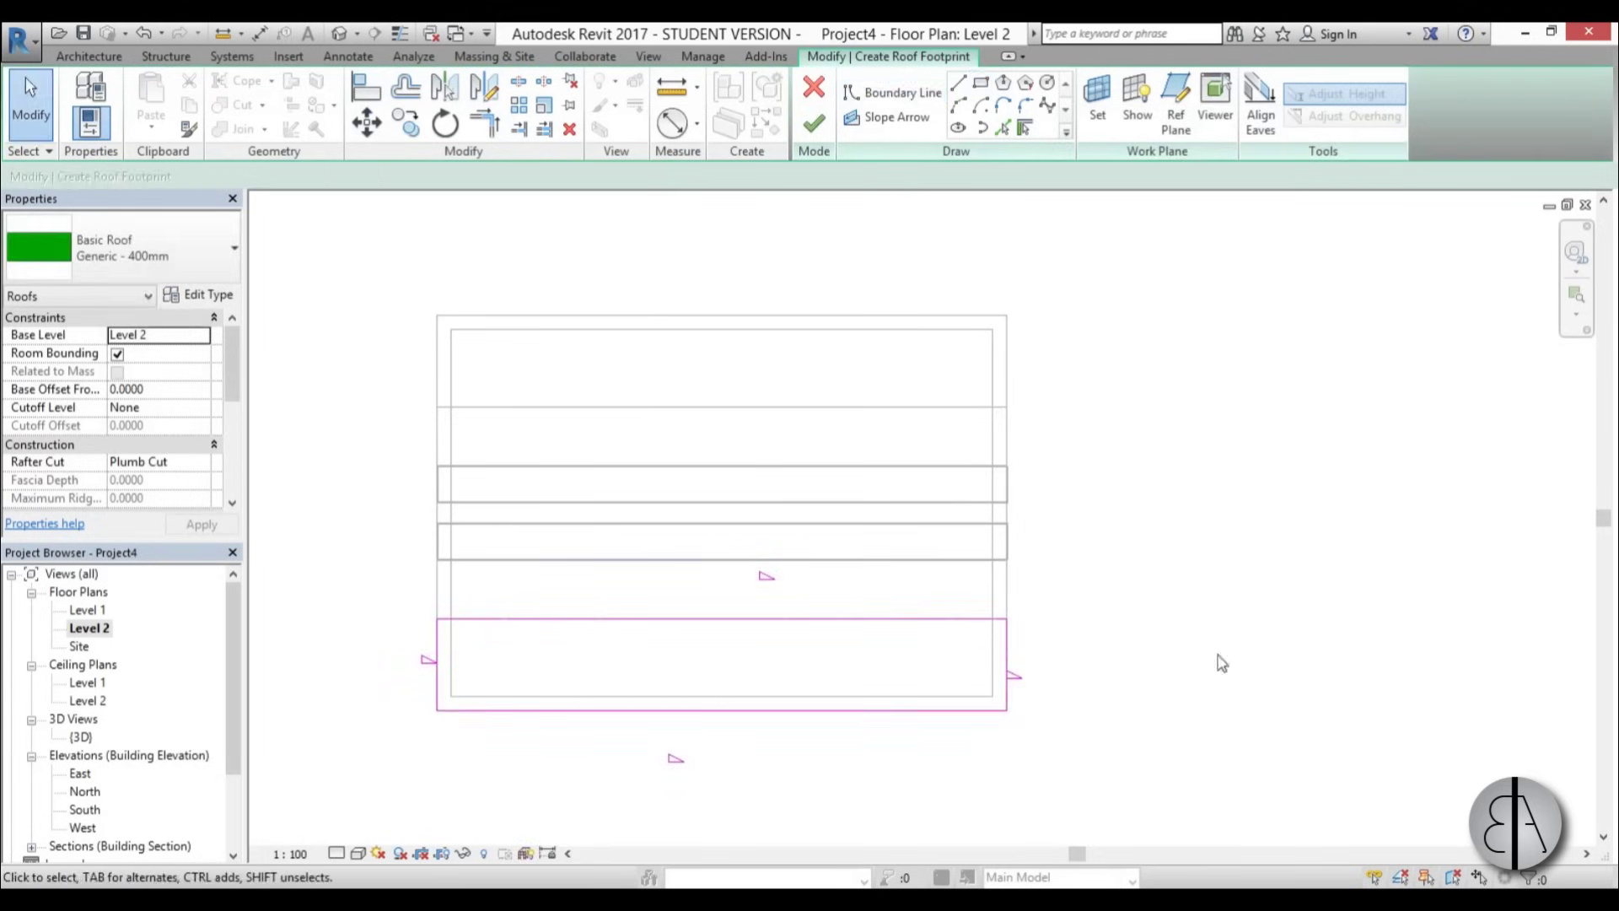
# - Remove the slope from the short edges and inner long edge, keep it on the outer edge, and finish the lower side roof
pyautogui.moveTo(1016, 656); pyautogui.dragTo(398, 604)
pyautogui.click(439, 175)
pyautogui.click(743, 761)
pyautogui.click(718, 711)
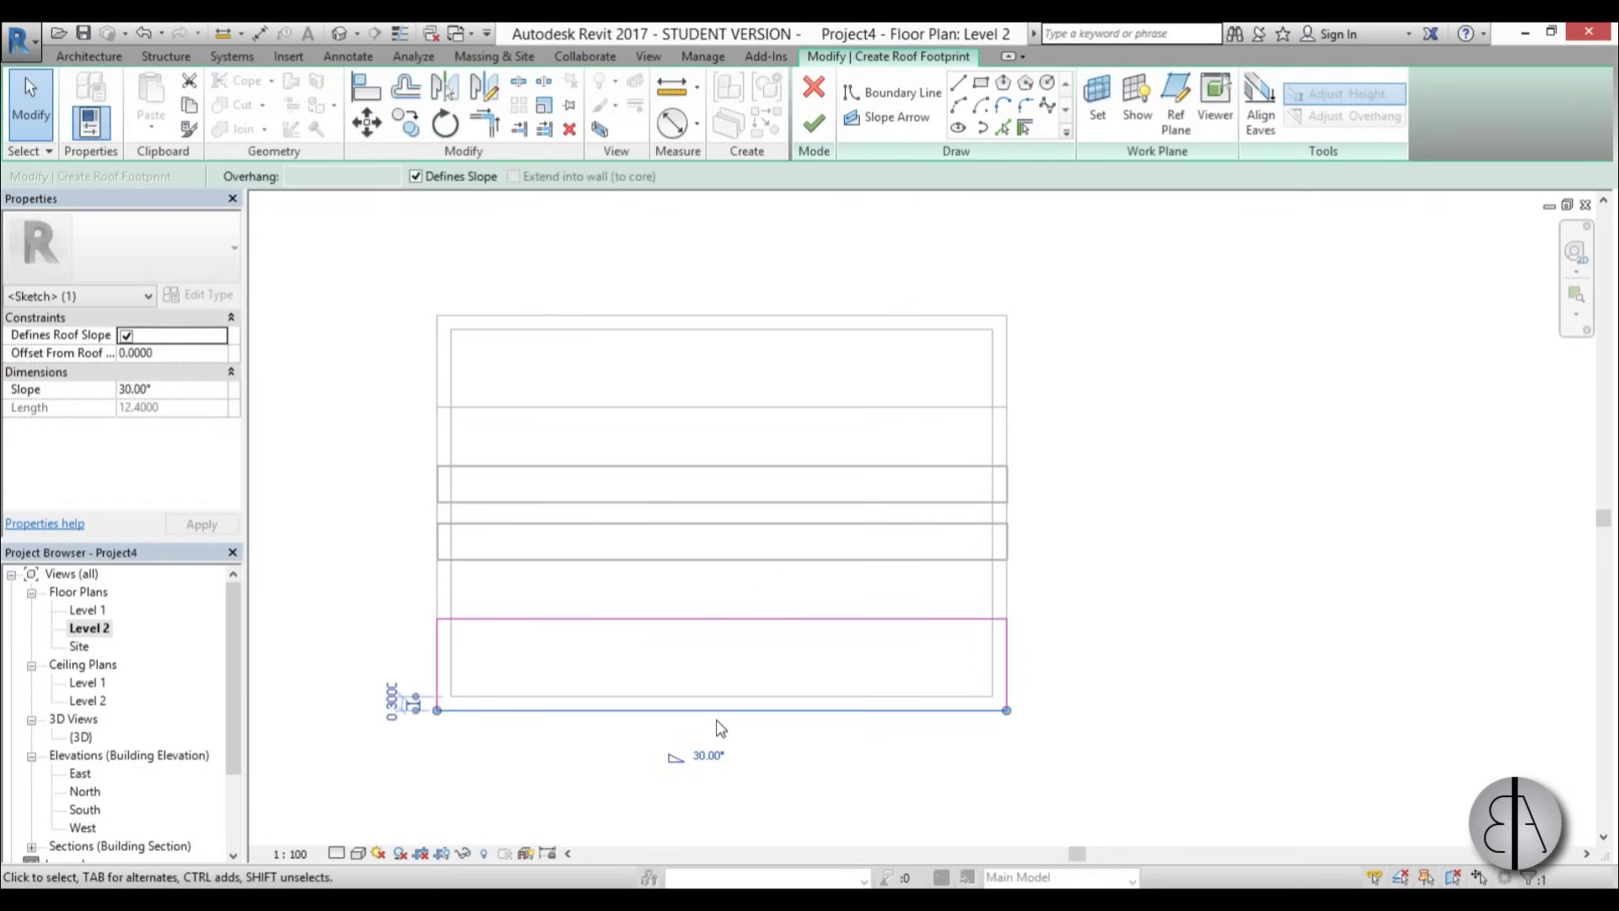
pyautogui.click(747, 759)
pyautogui.click(814, 124)
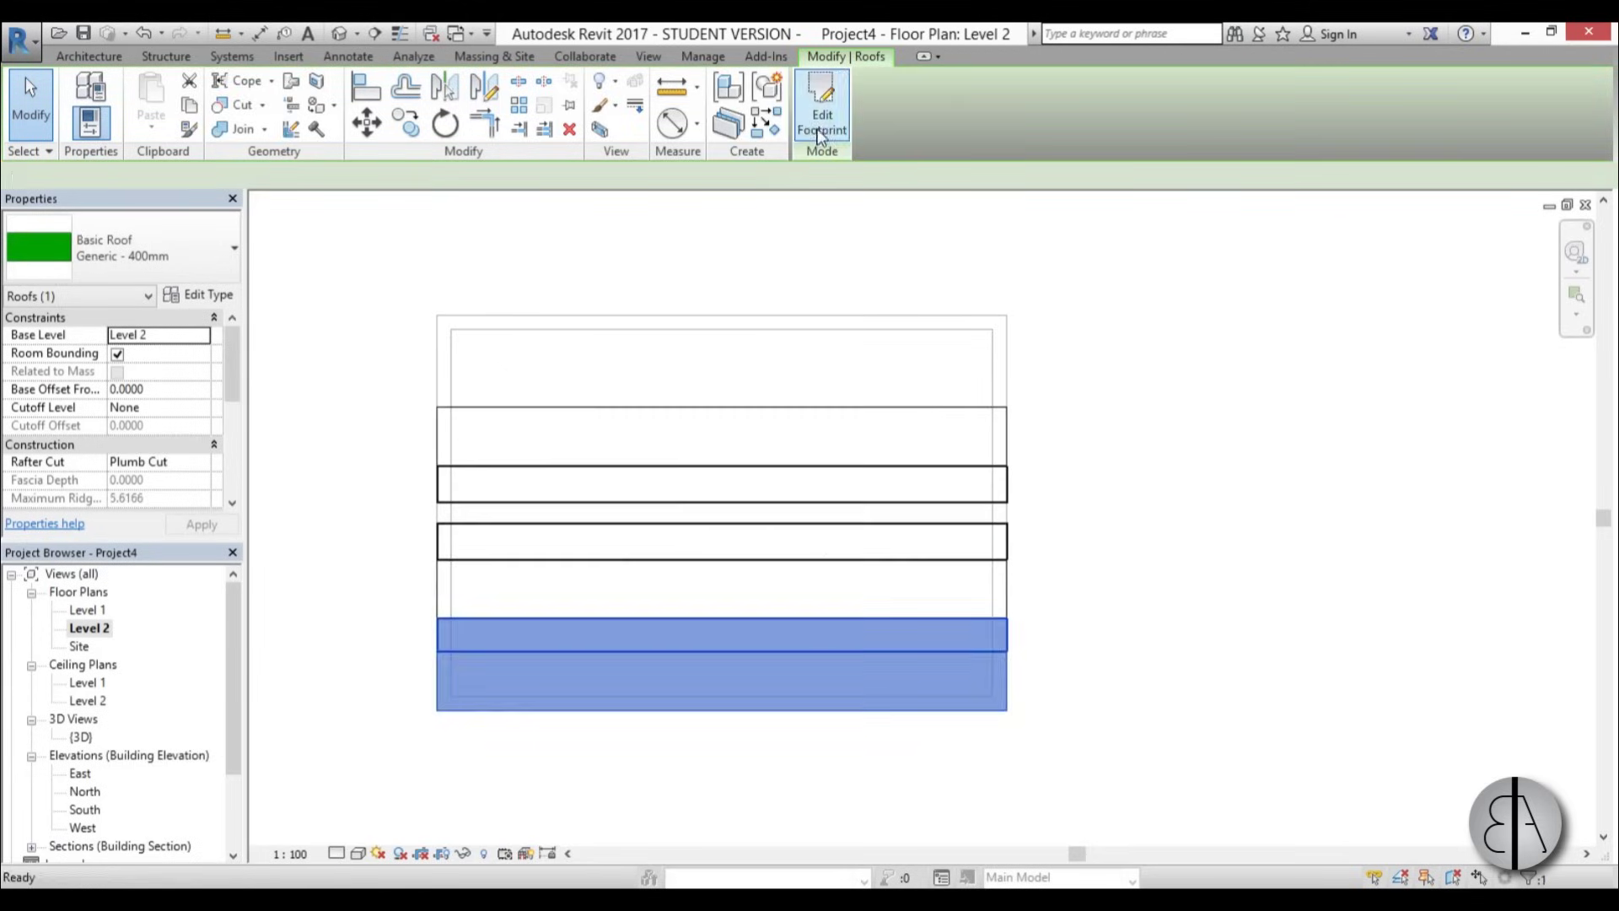
# - Mirror the lower side roof to the opposite long side about a horizontal axis drawn through the building's midpoint
pyautogui.moveTo(520, 596); pyautogui.dragTo(550, 577, button='middle')
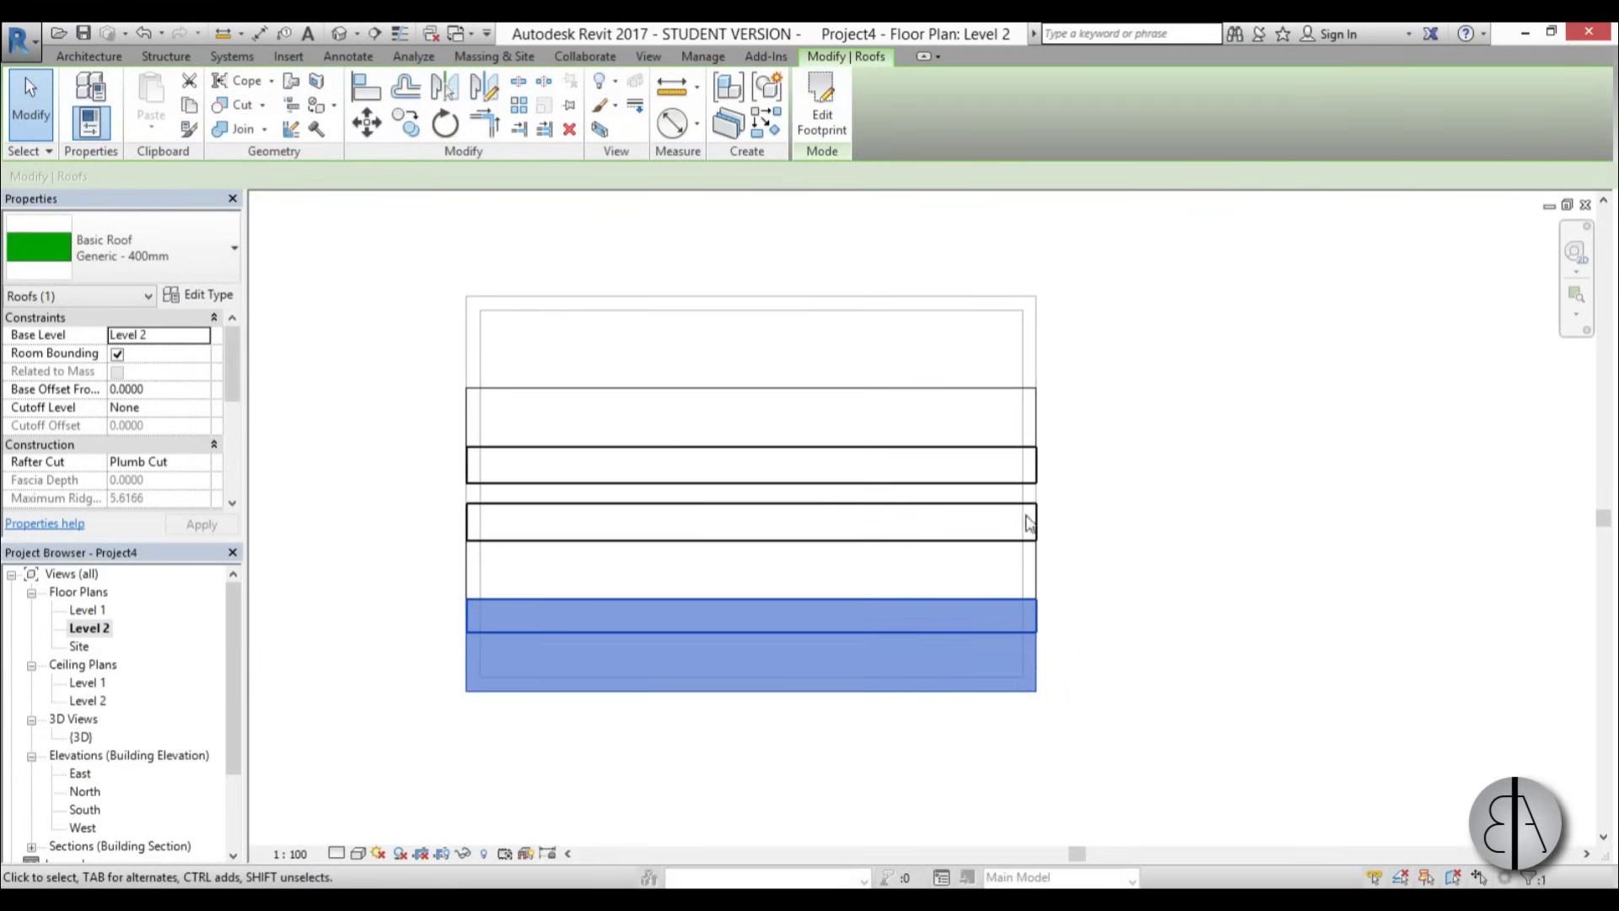
pyautogui.press('d')
pyautogui.press('m')
pyautogui.scroll(3, 498, 497)
pyautogui.click(433, 486)
pyautogui.scroll(-3, 766, 472)
pyautogui.click(999, 484)
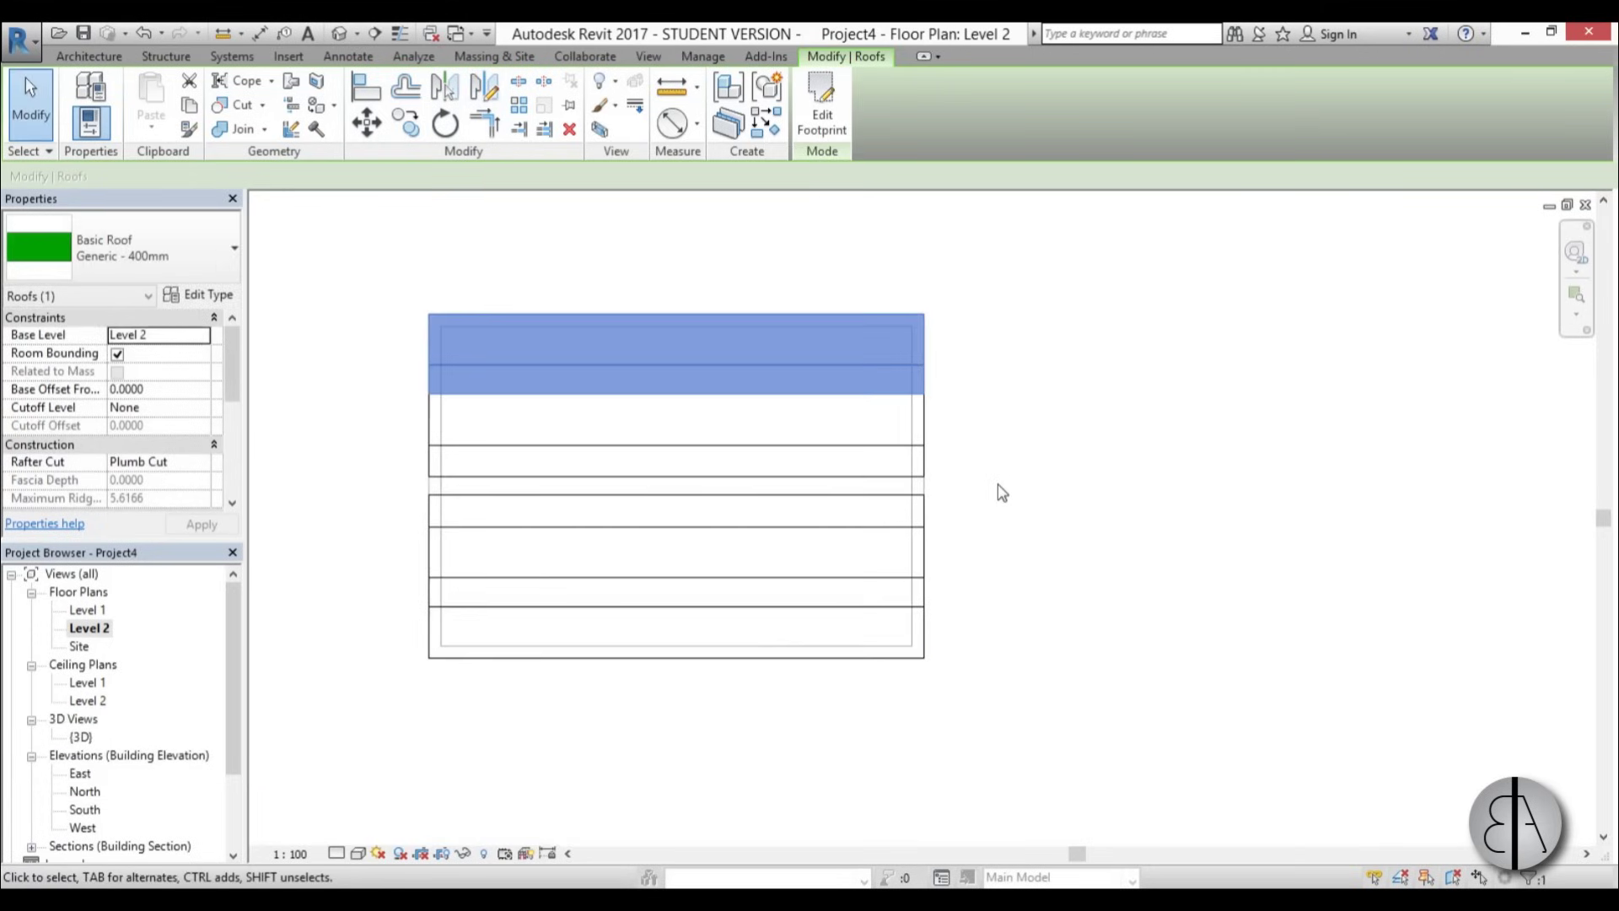
pyautogui.press('Escape')
pyautogui.scroll(-2, 1012, 642)
pyautogui.scroll(1, 718, 325)
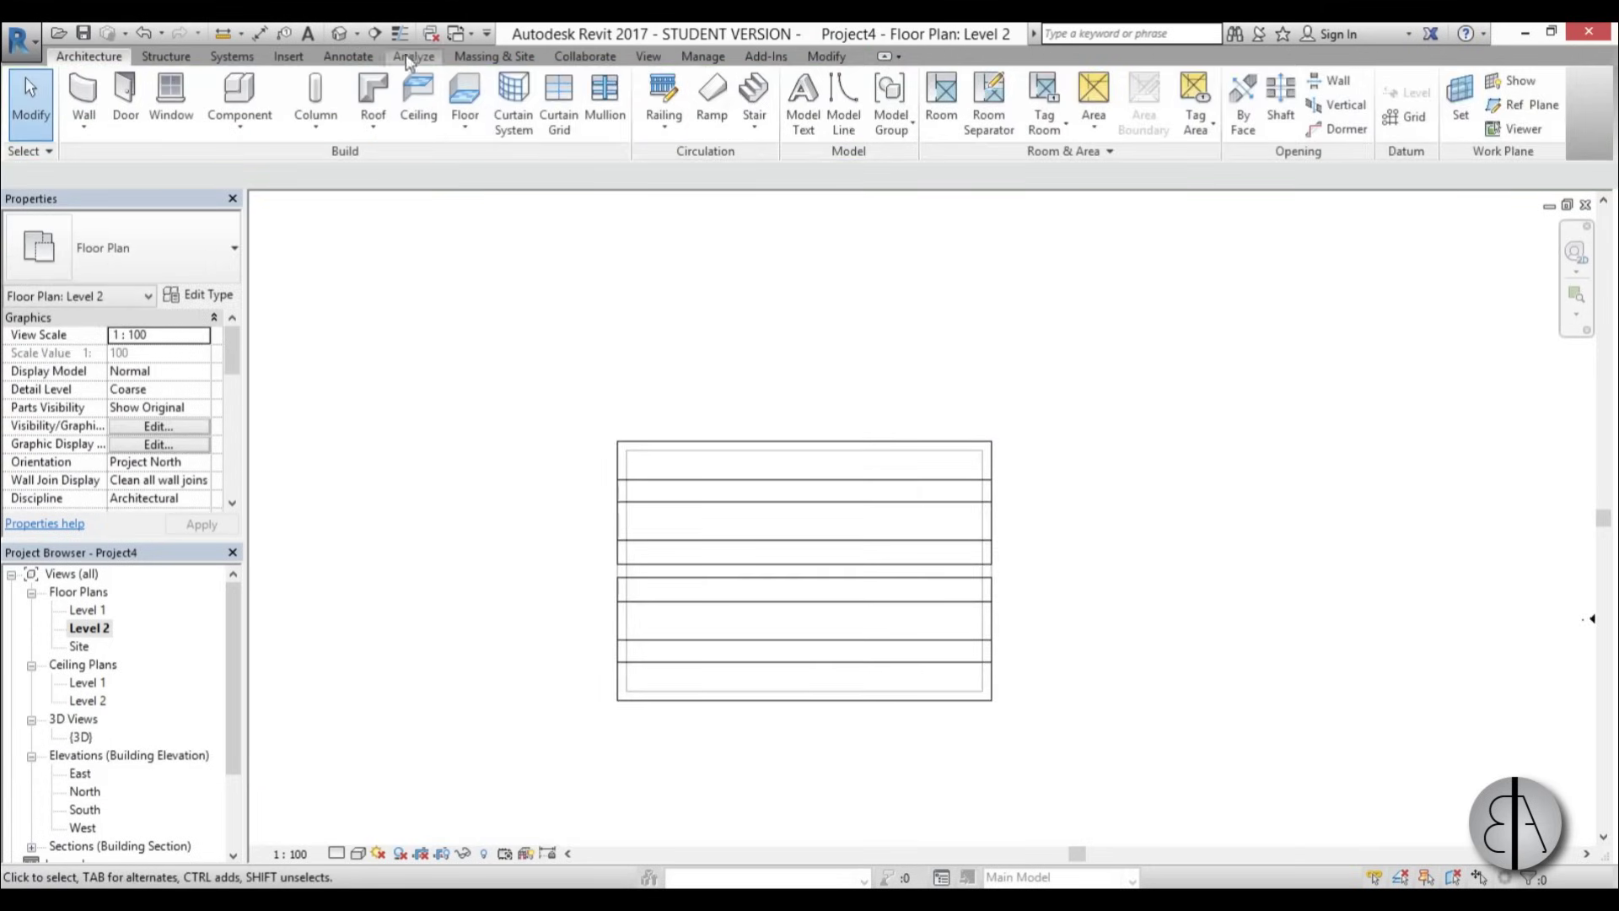
# - Draw a vertical section line across the full depth of the building and open its section view
pyautogui.click(373, 34)
pyautogui.click(748, 325)
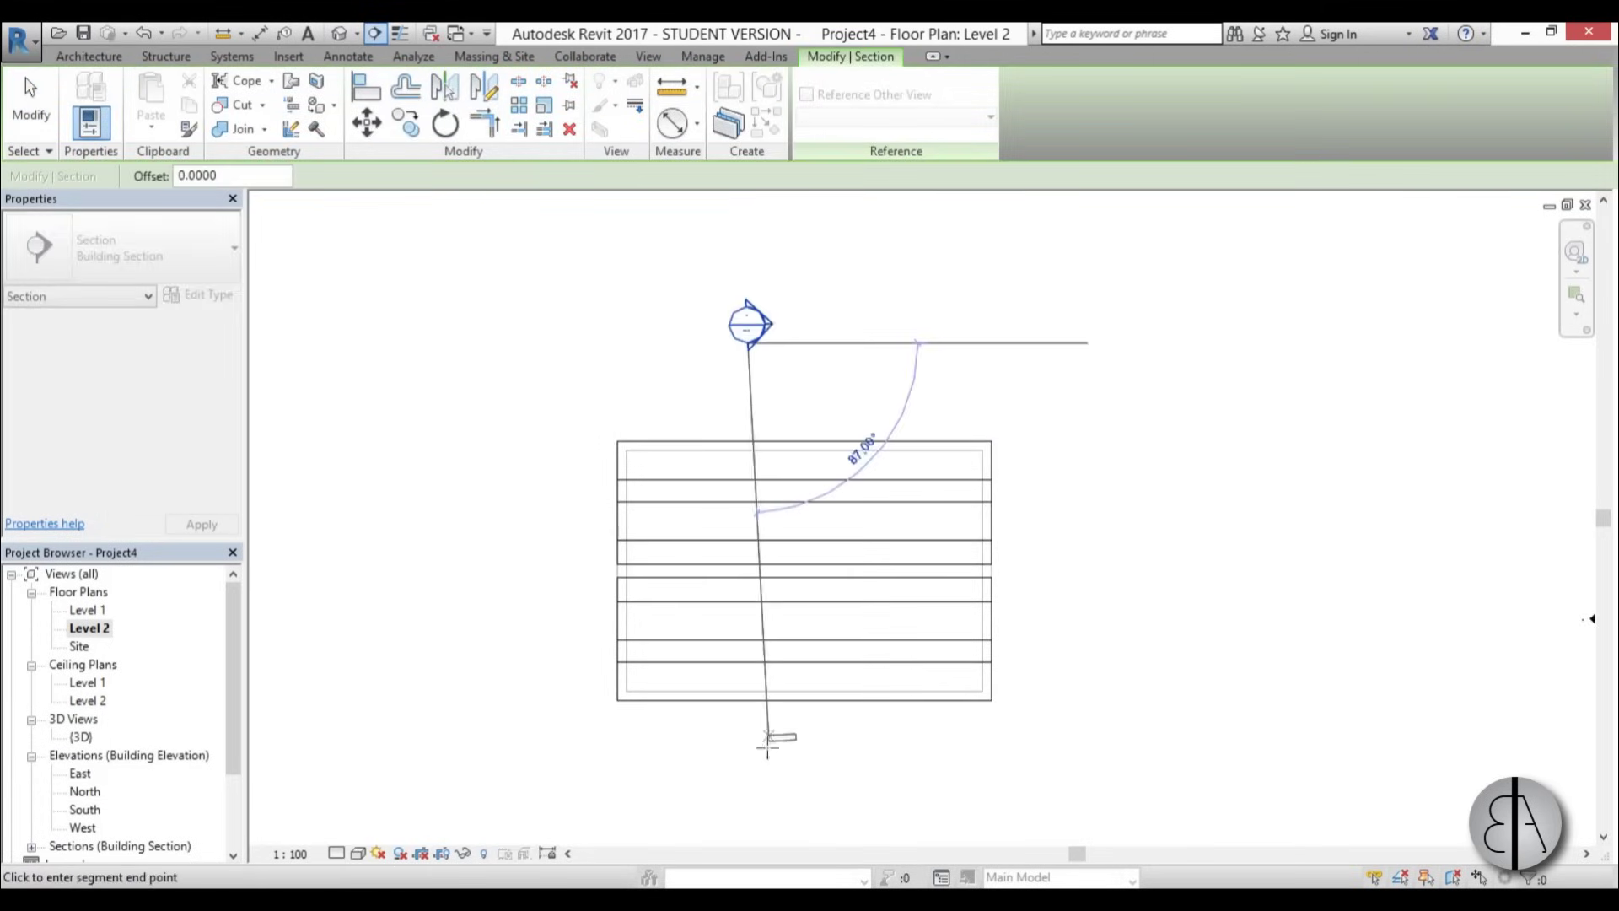
pyautogui.click(748, 782)
pyautogui.press('Escape')
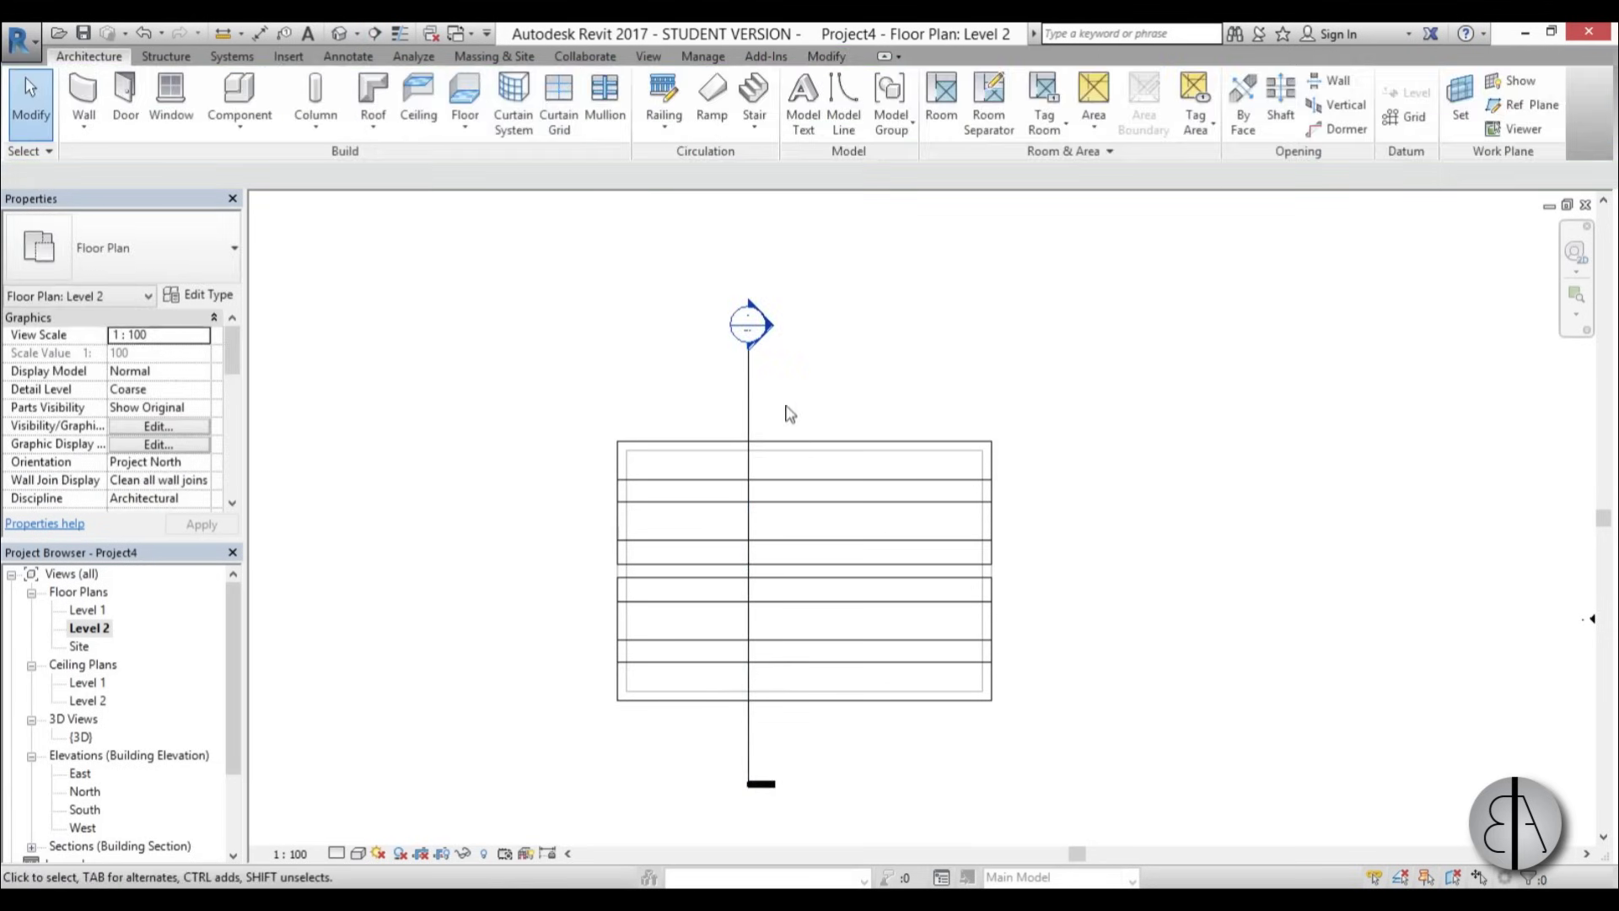
pyautogui.doubleClick(775, 334)
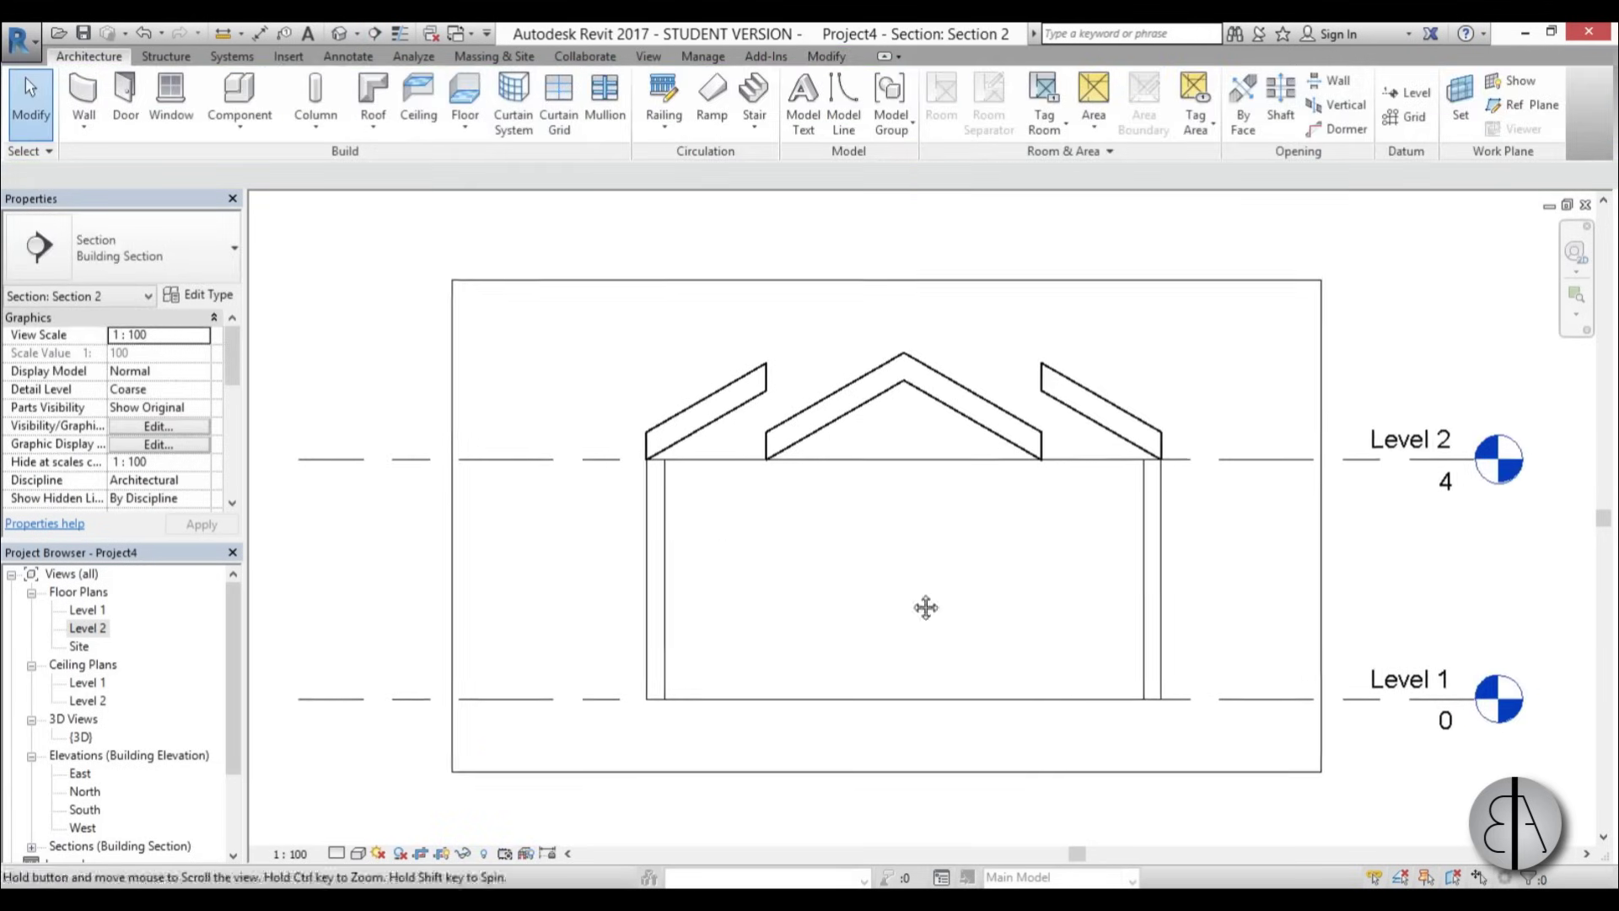
# - Move the central gable roof straight up so that it sits above the two side roofs
pyautogui.scroll(2, 759, 565)
pyautogui.click(789, 544)
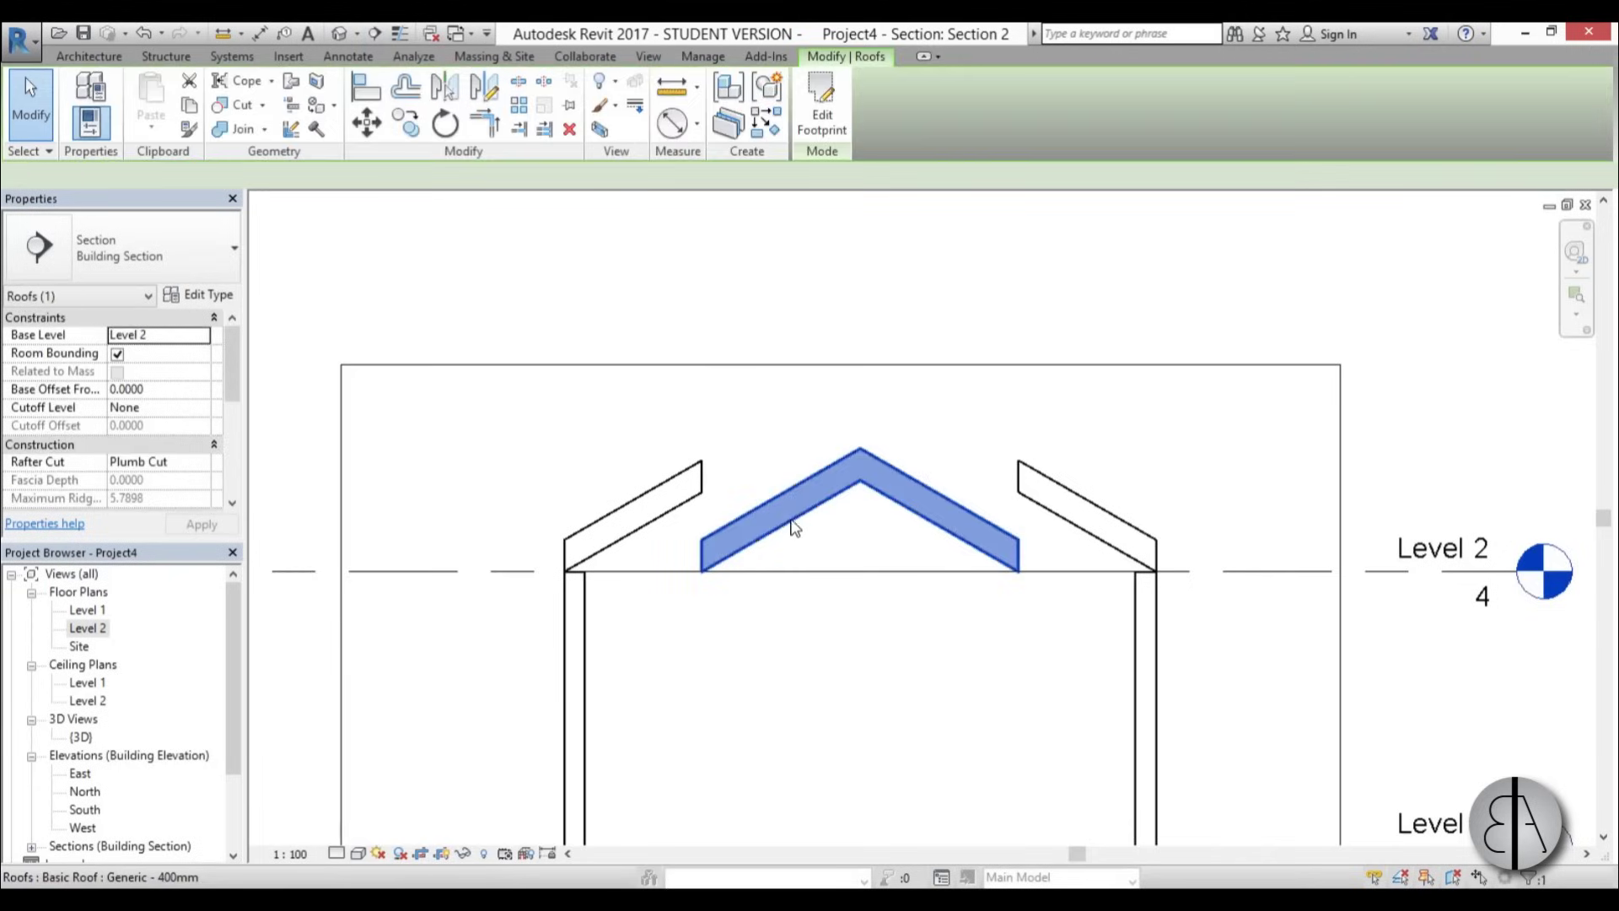
pyautogui.press('m')
pyautogui.press('v')
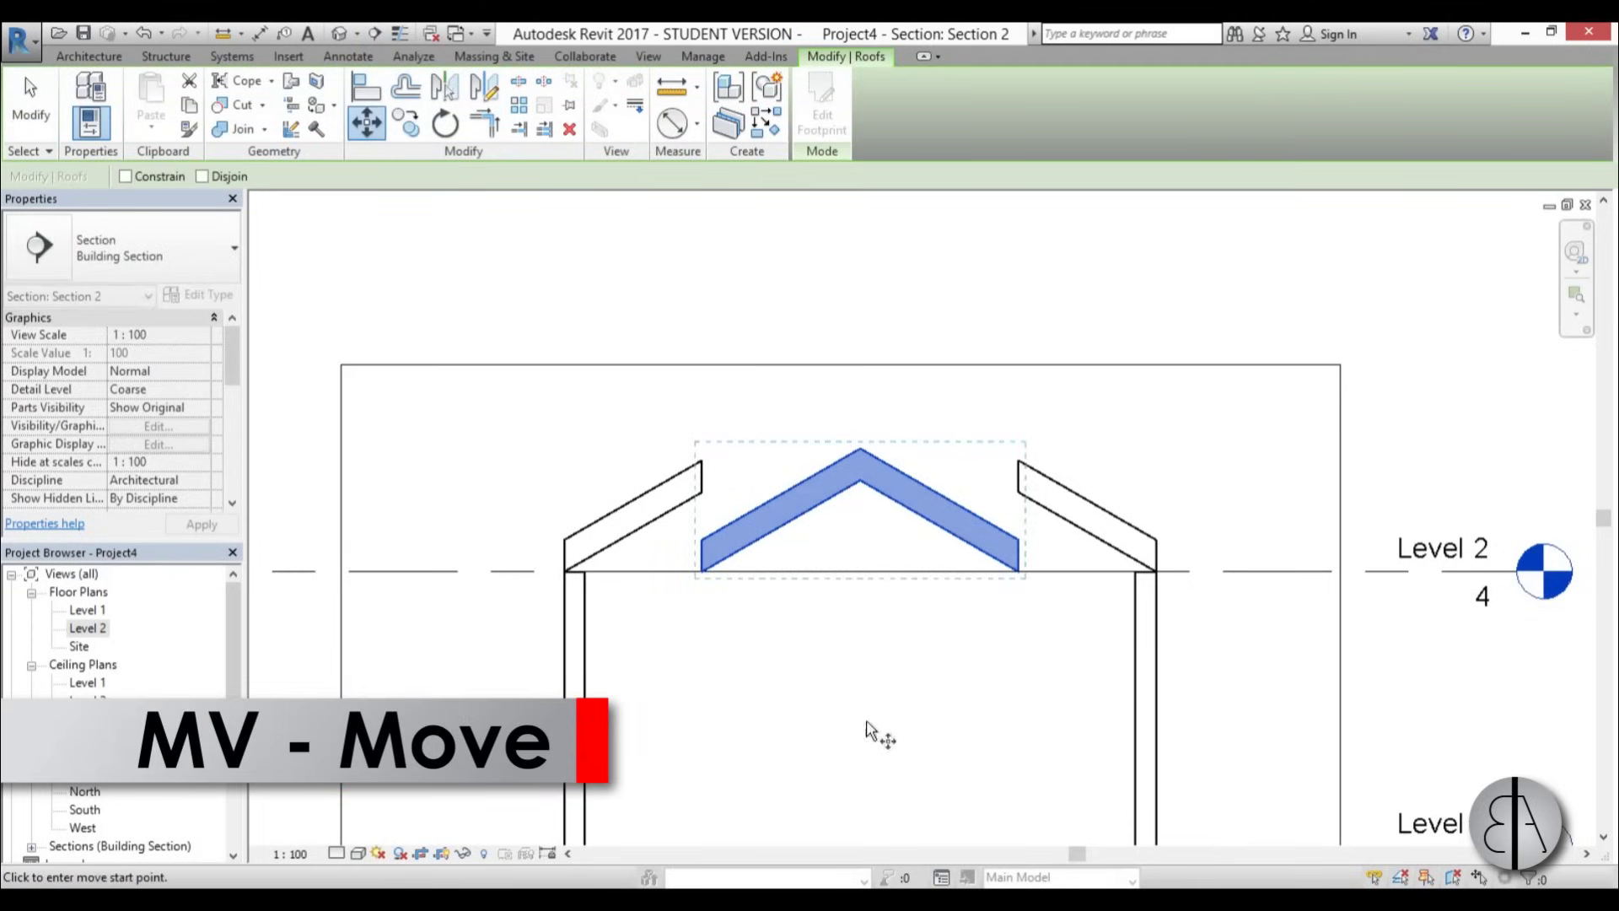
pyautogui.click(817, 717)
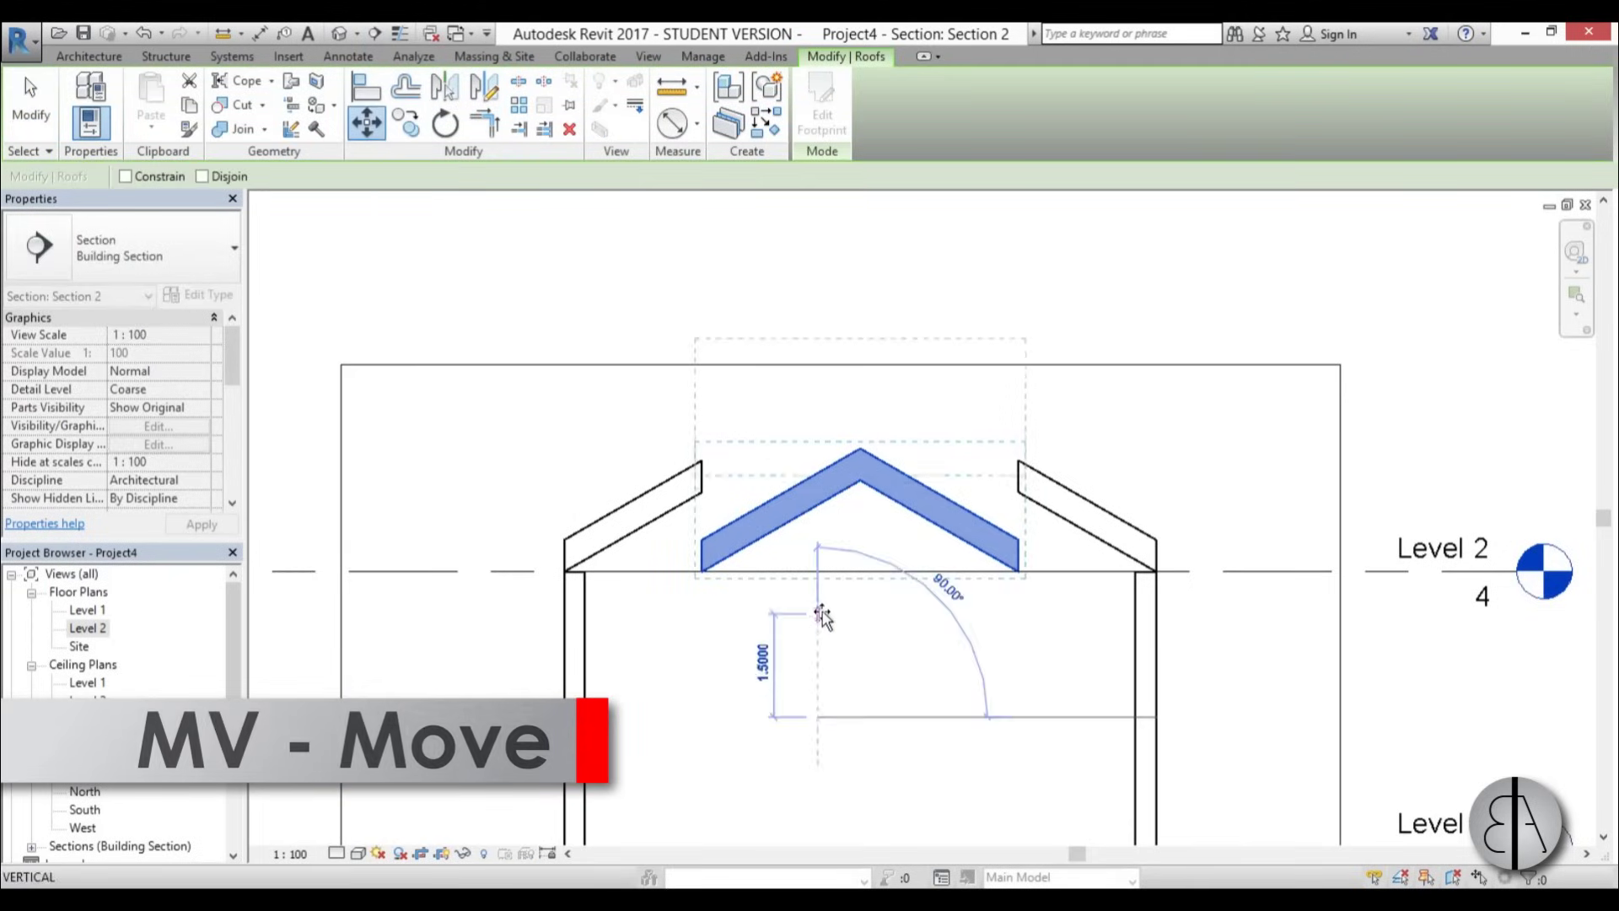
pyautogui.click(825, 542)
pyautogui.click(829, 549)
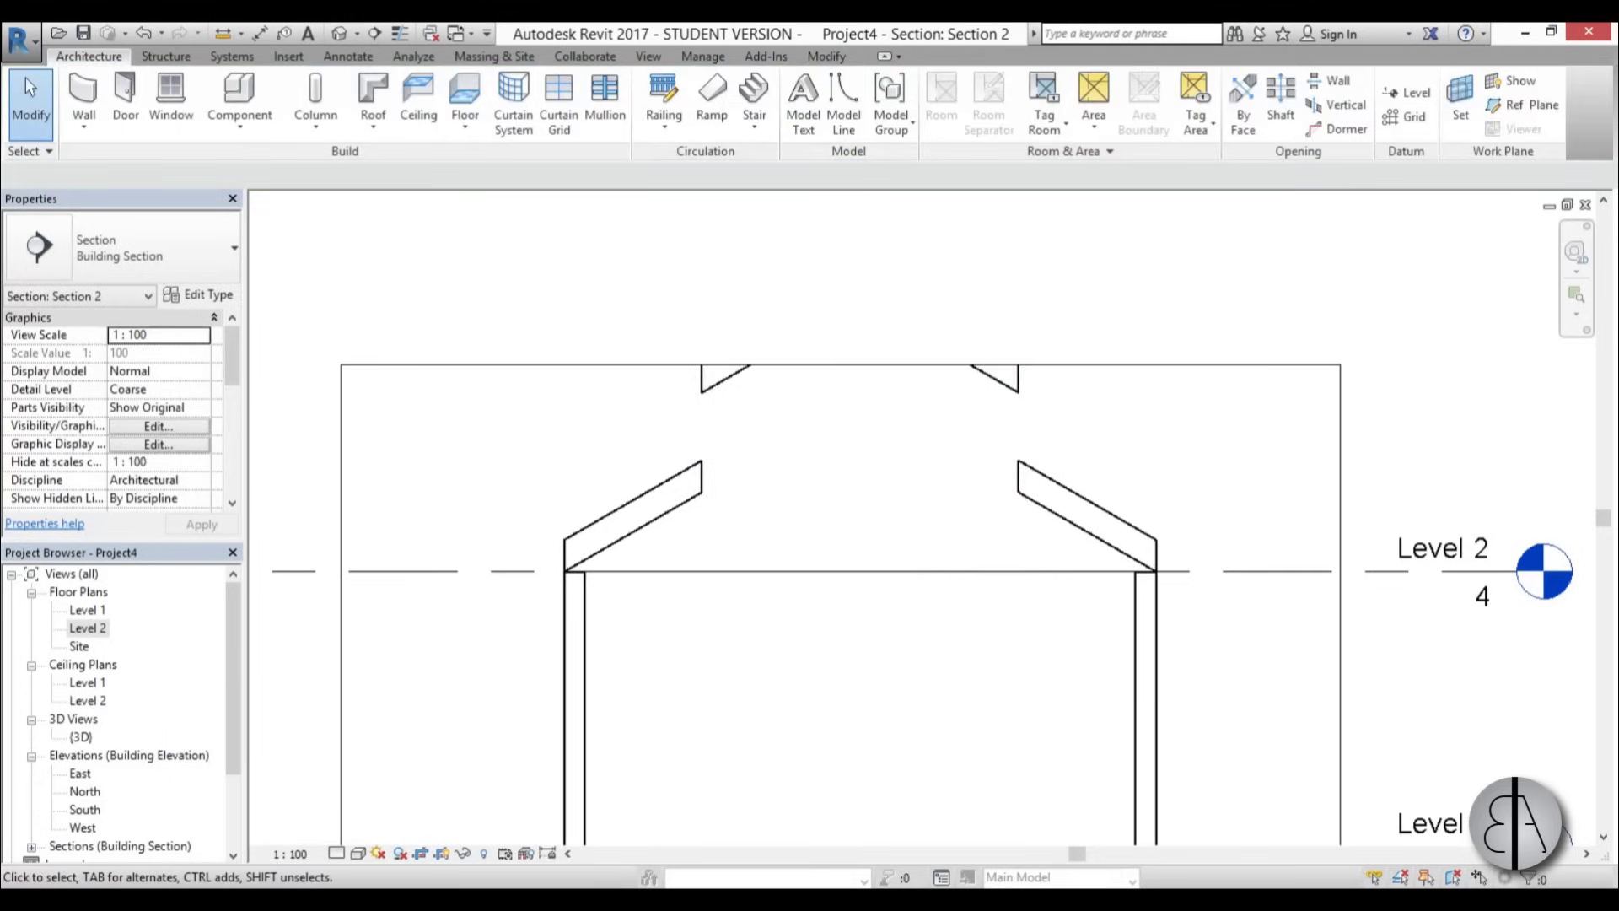
# - In the 3D view, select the chain of four walls and attach their tops to the far side roof, detaching missed targets
pyautogui.doubleClick(82, 737)
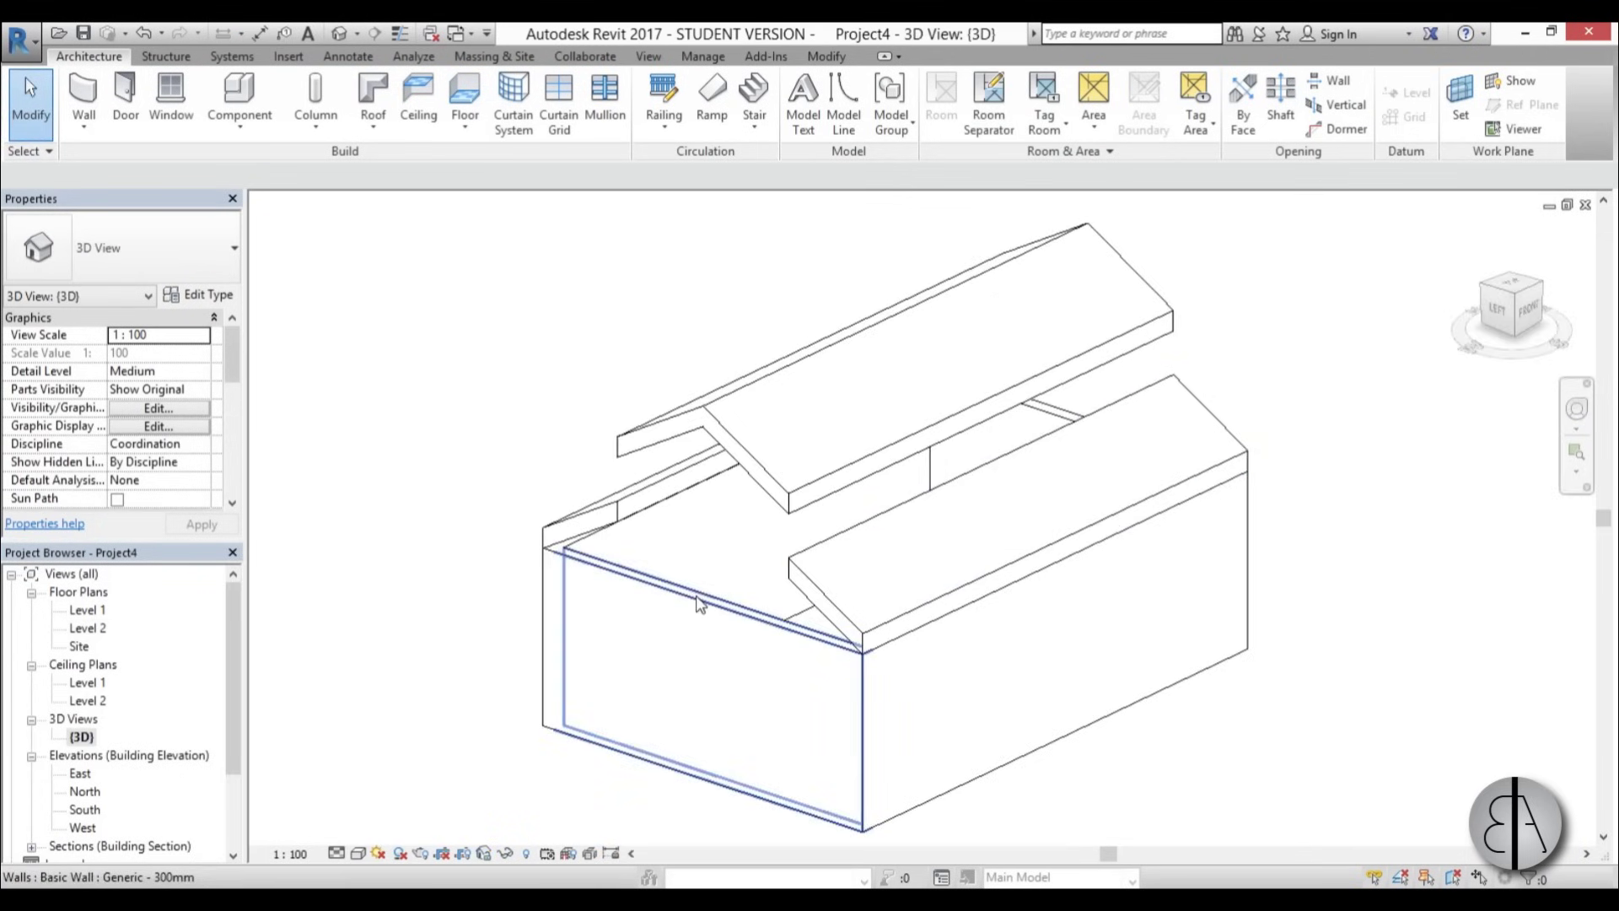
pyautogui.press('Tab')
pyautogui.click(697, 602)
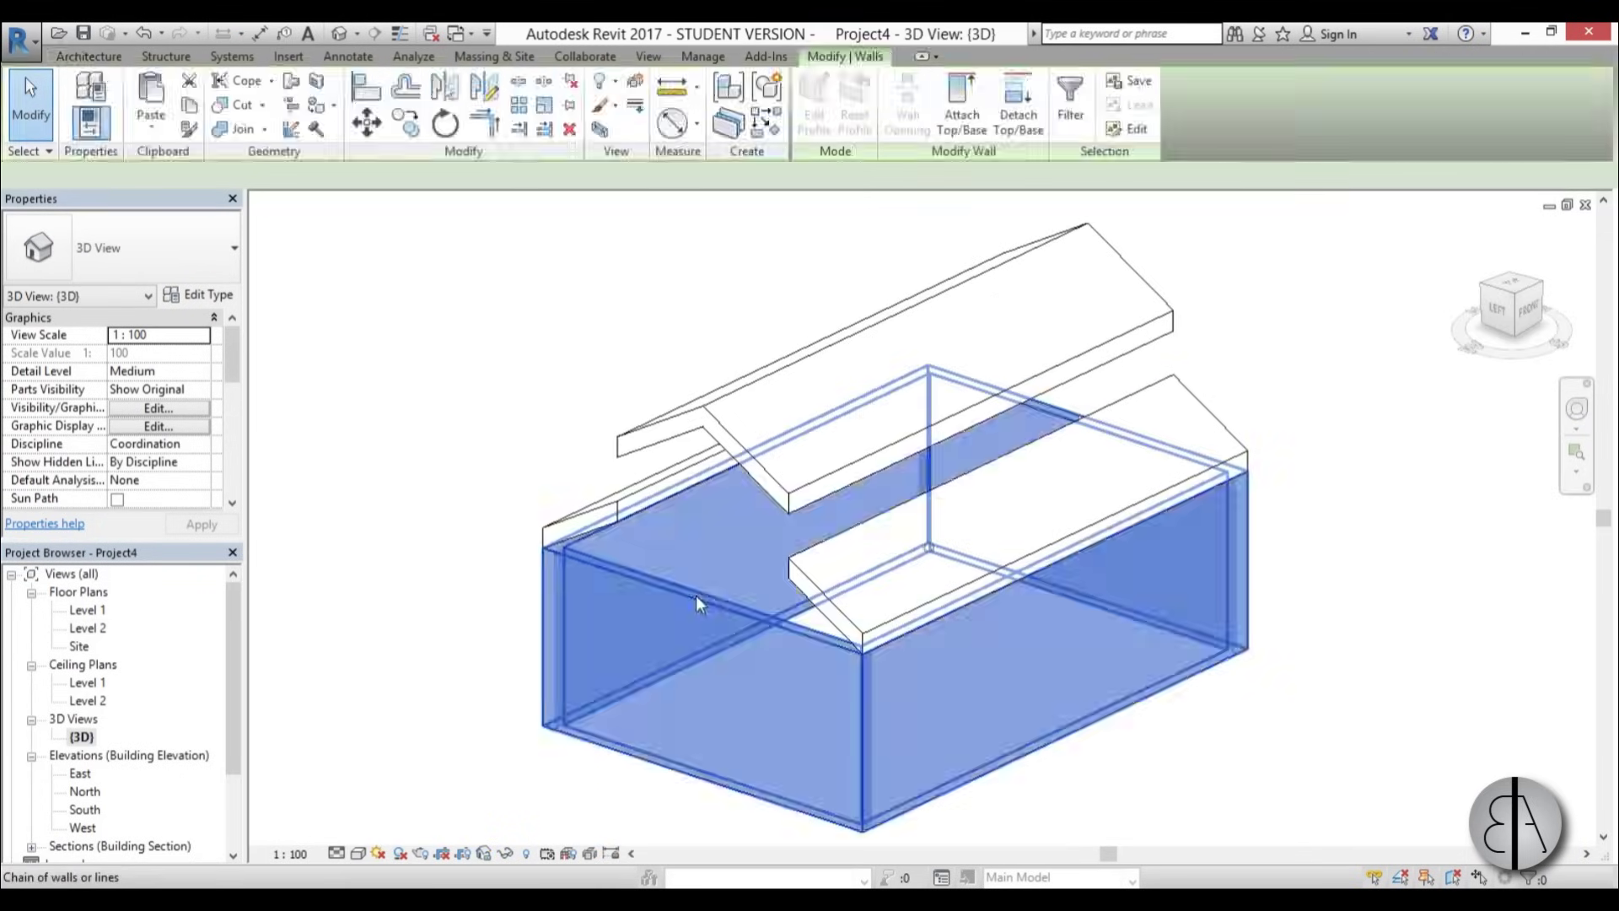
pyautogui.click(963, 118)
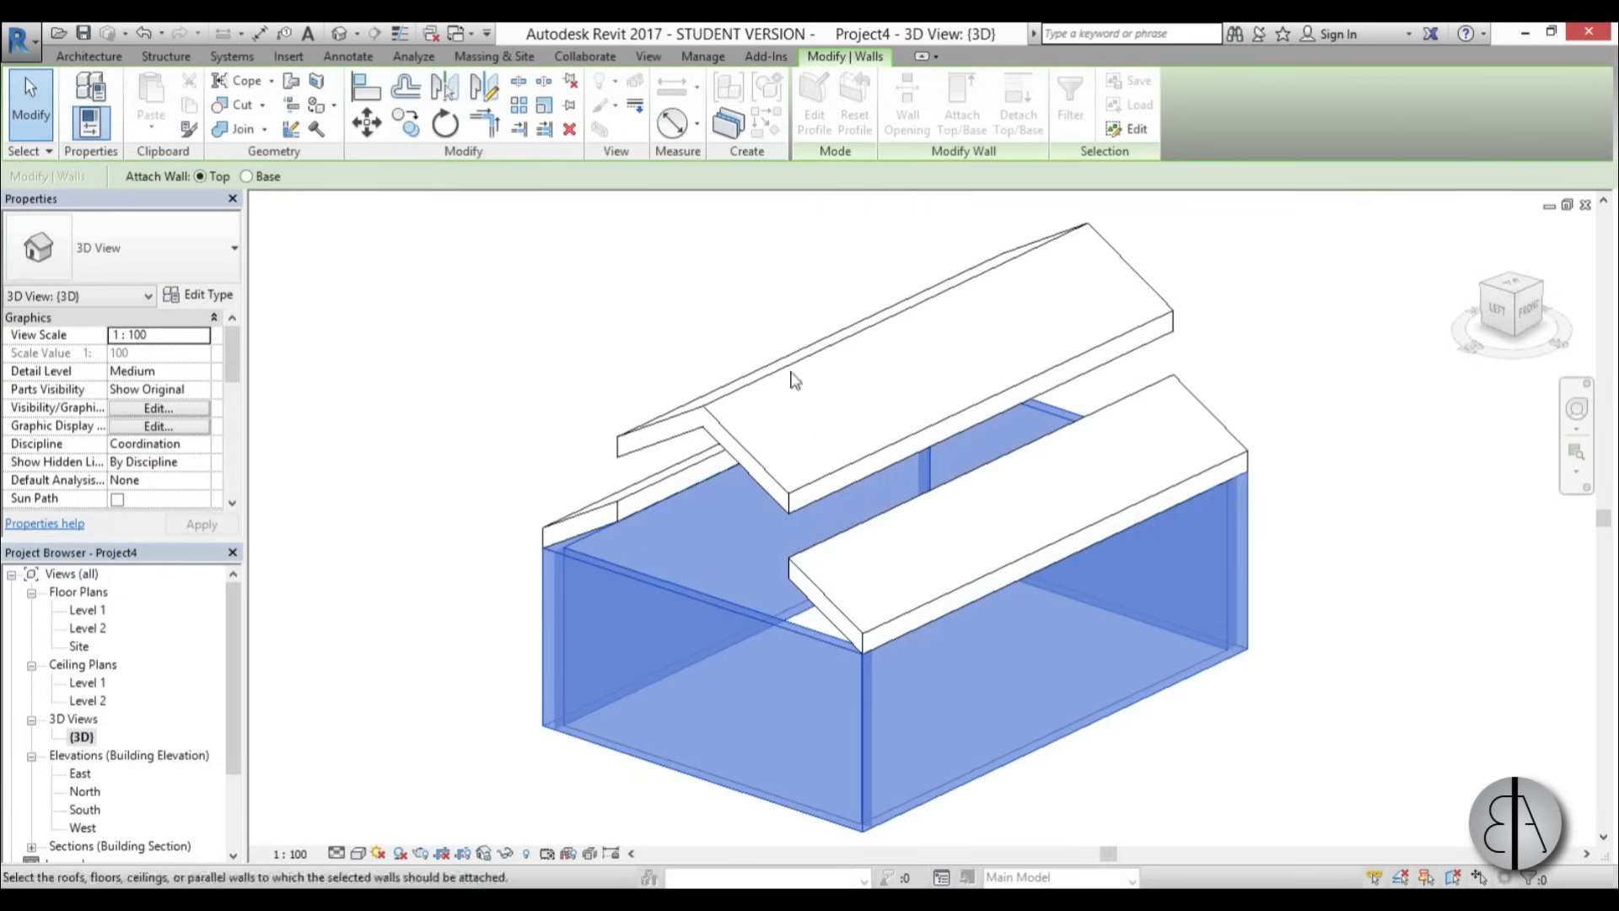
pyautogui.click(573, 525)
pyautogui.click(1288, 864)
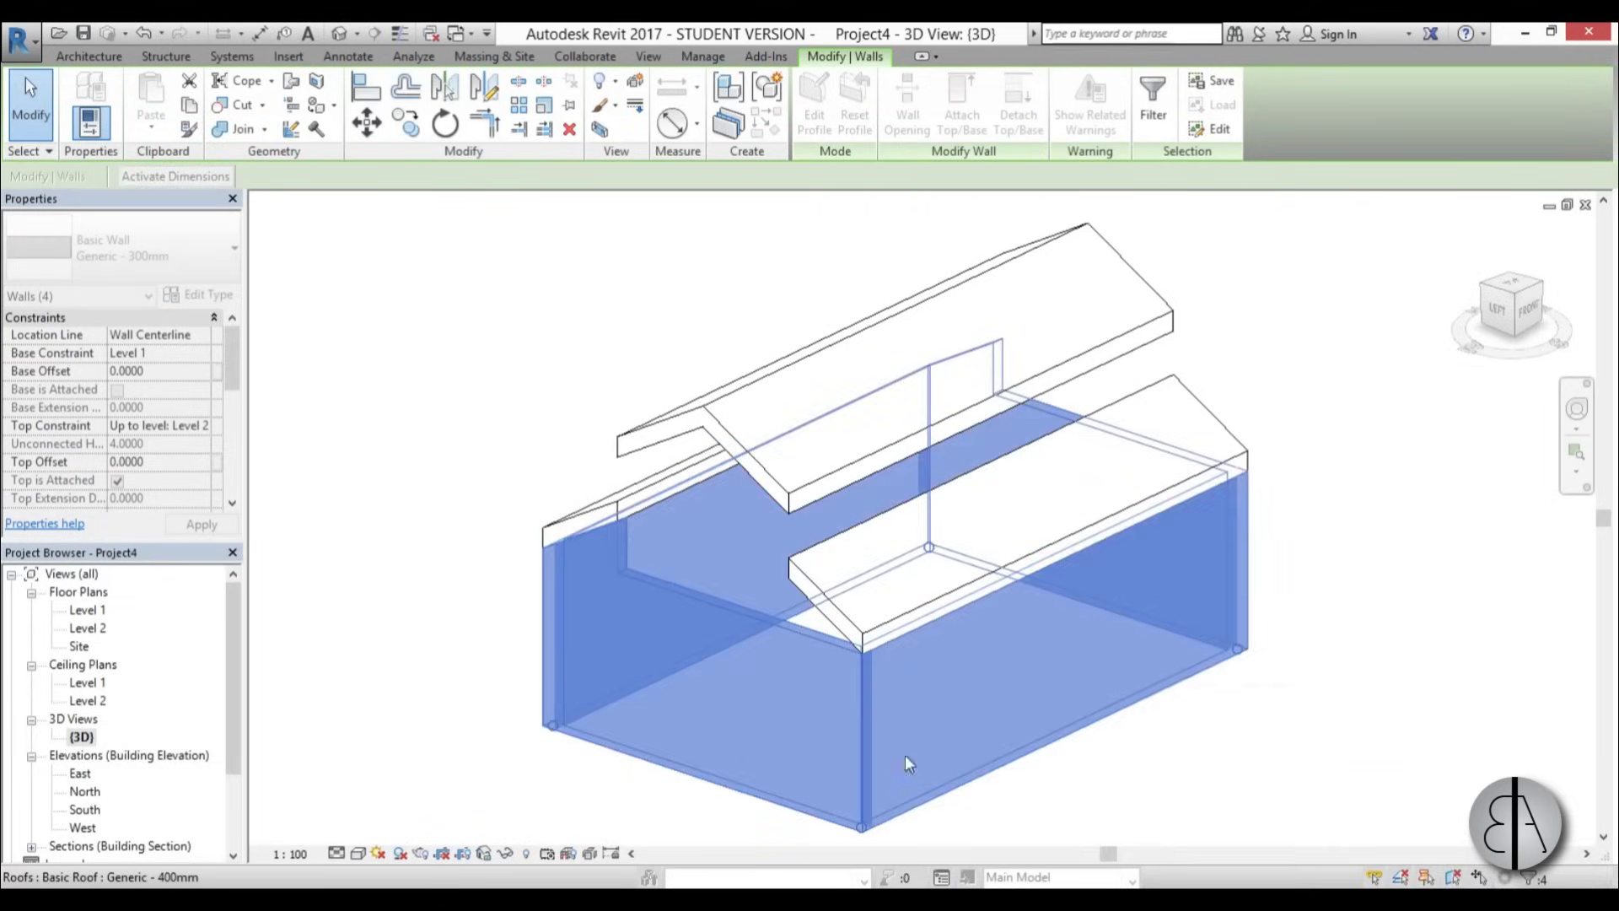
# - Attach the tops of the four walls to the near side roof and the raised gable roof, detaching missed targets
pyautogui.click(961, 114)
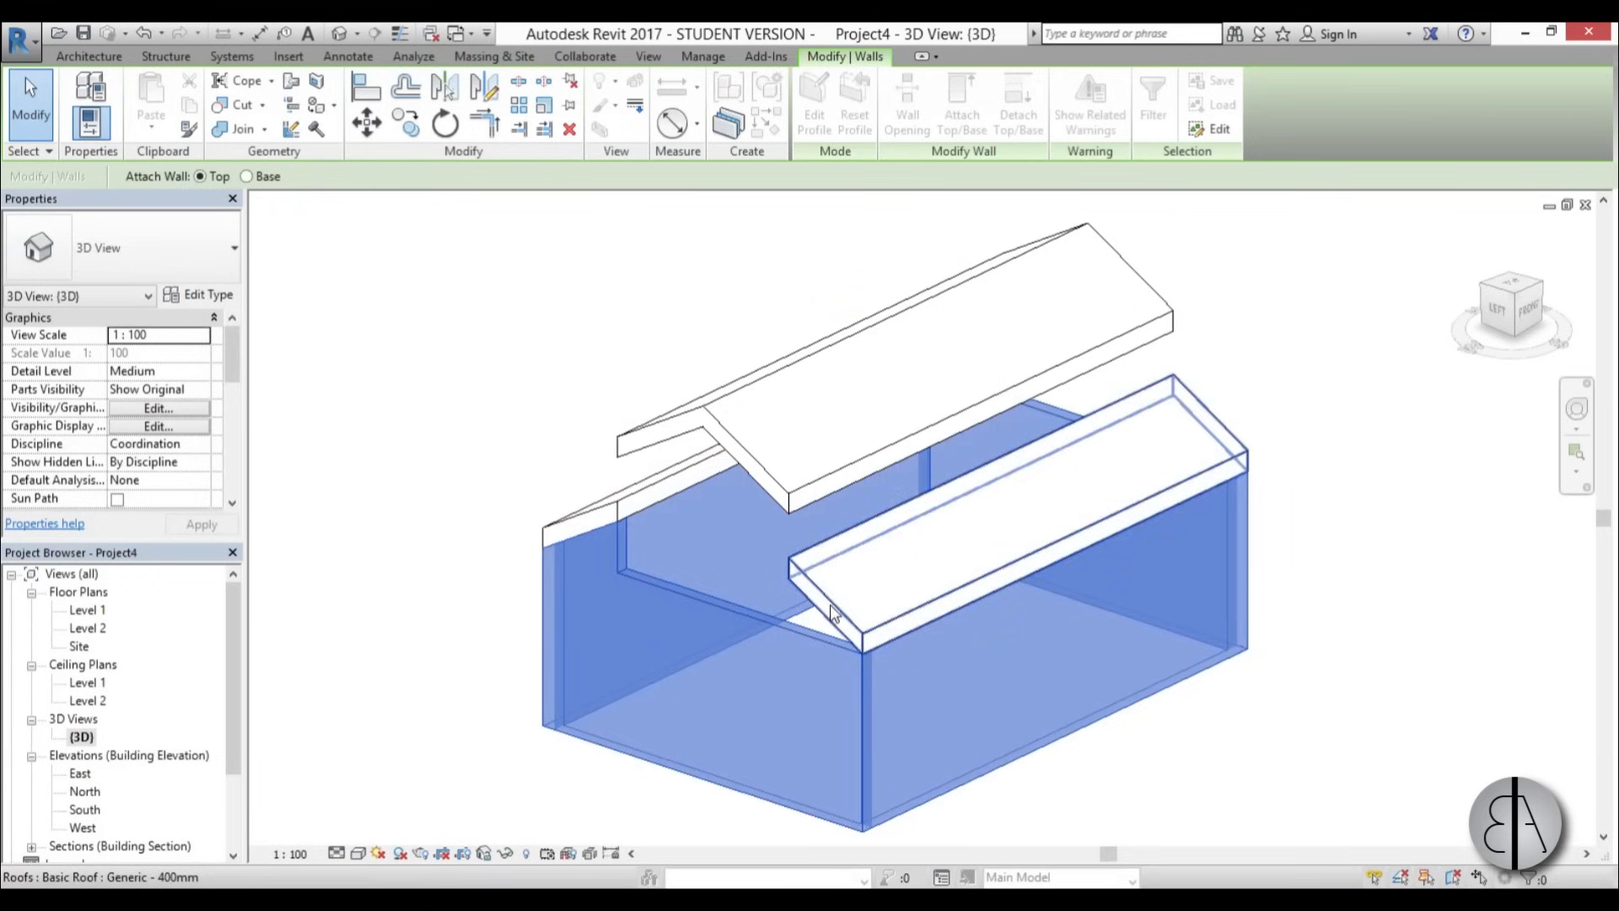
pyautogui.click(830, 603)
pyautogui.click(1288, 869)
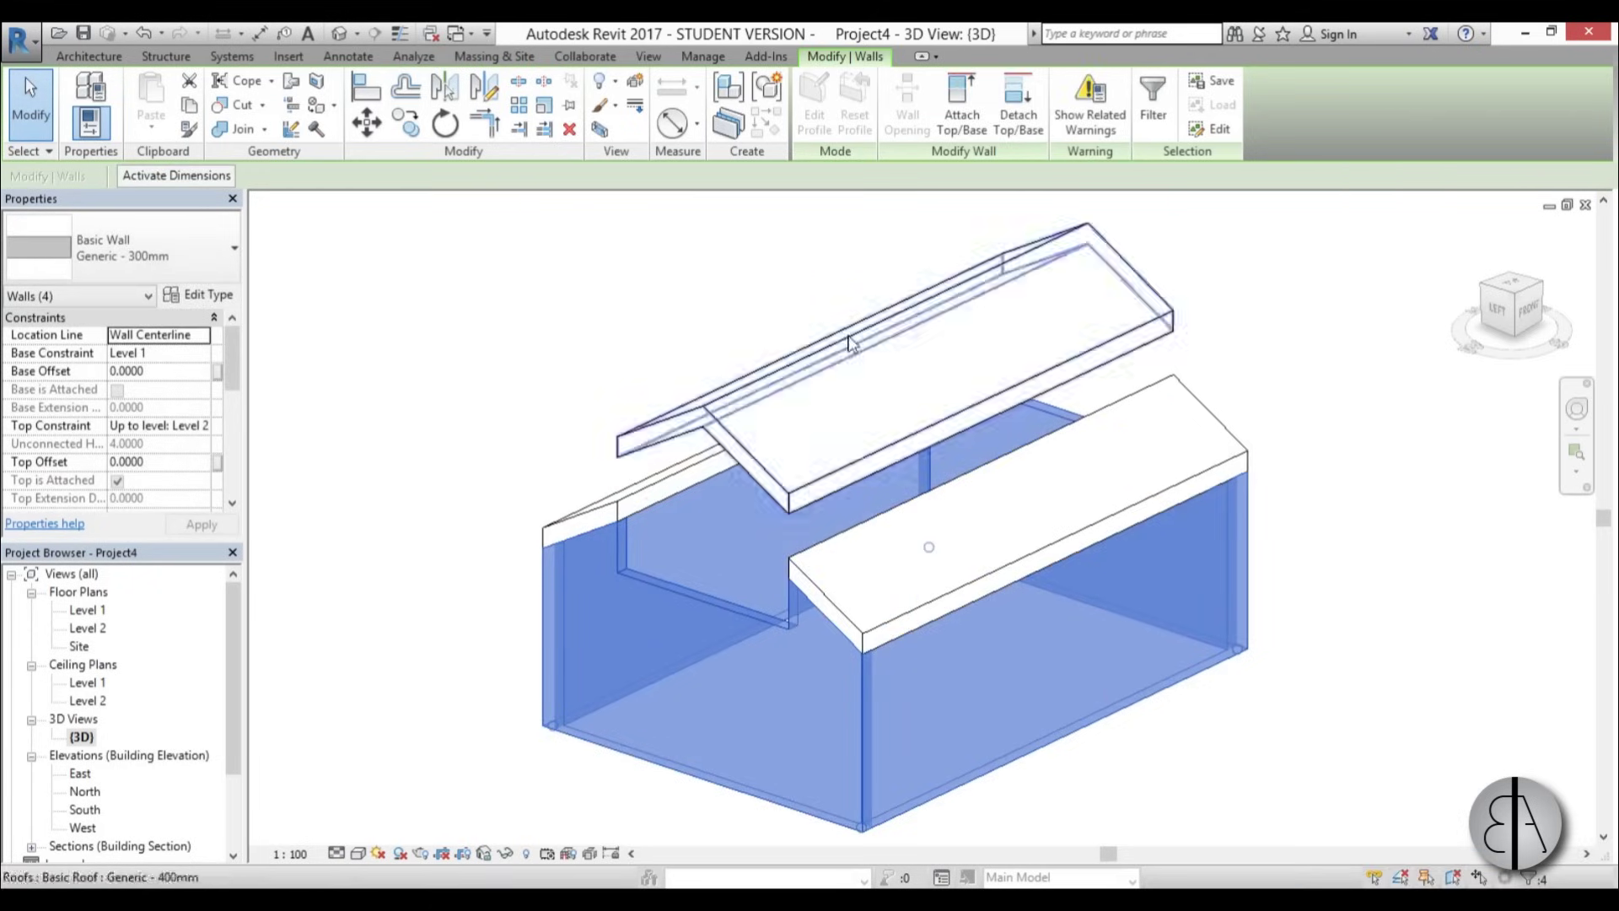
pyautogui.click(981, 131)
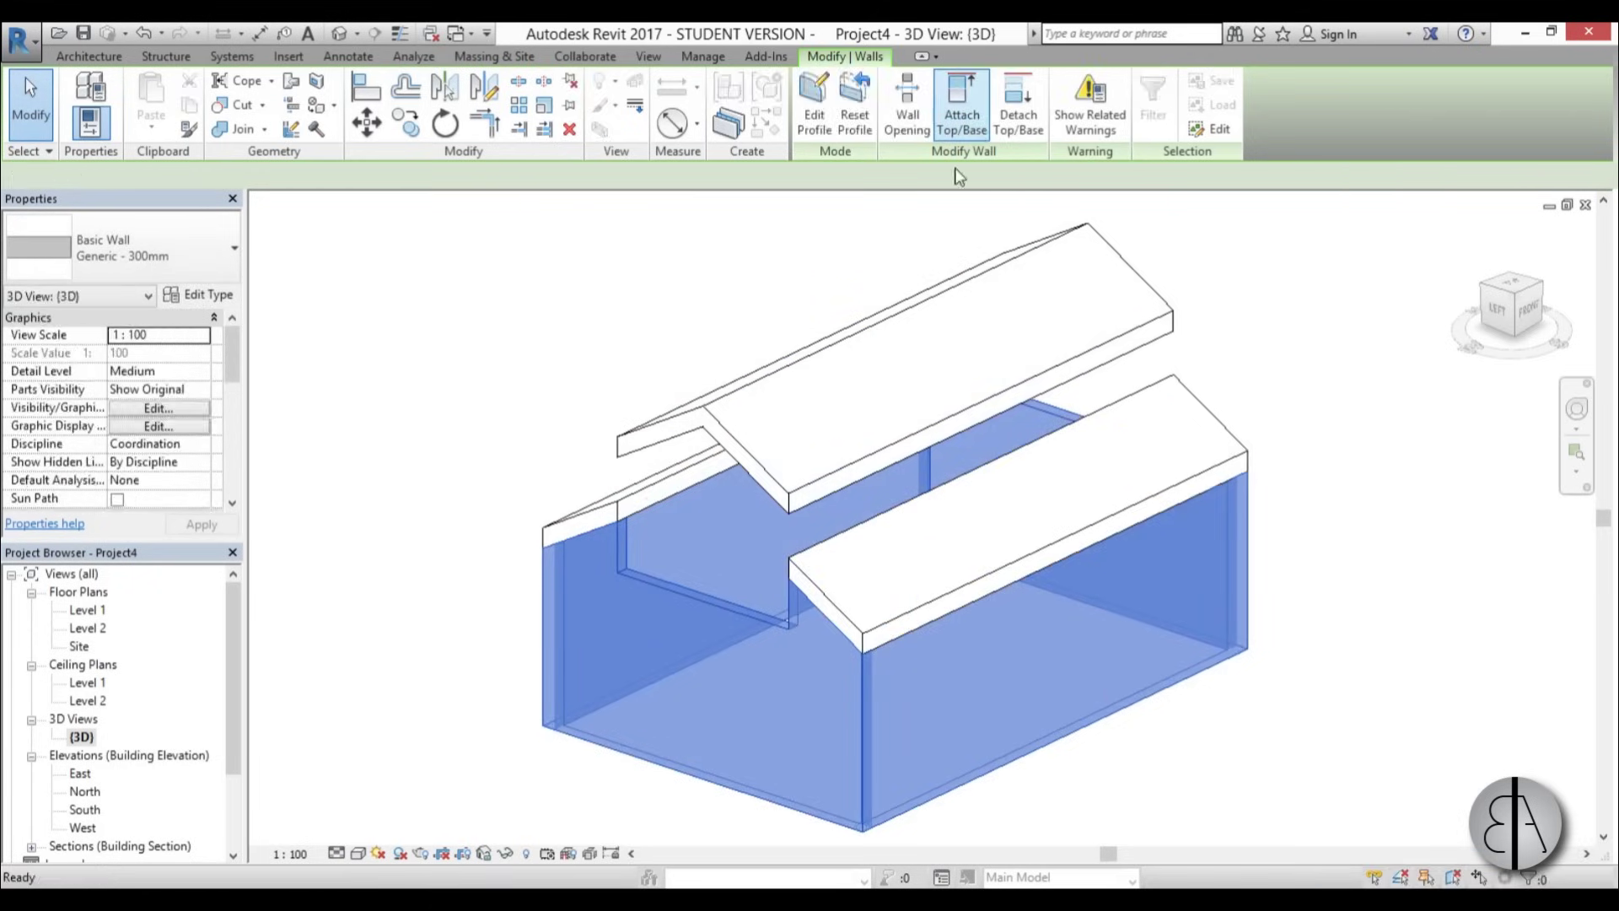
pyautogui.click(690, 431)
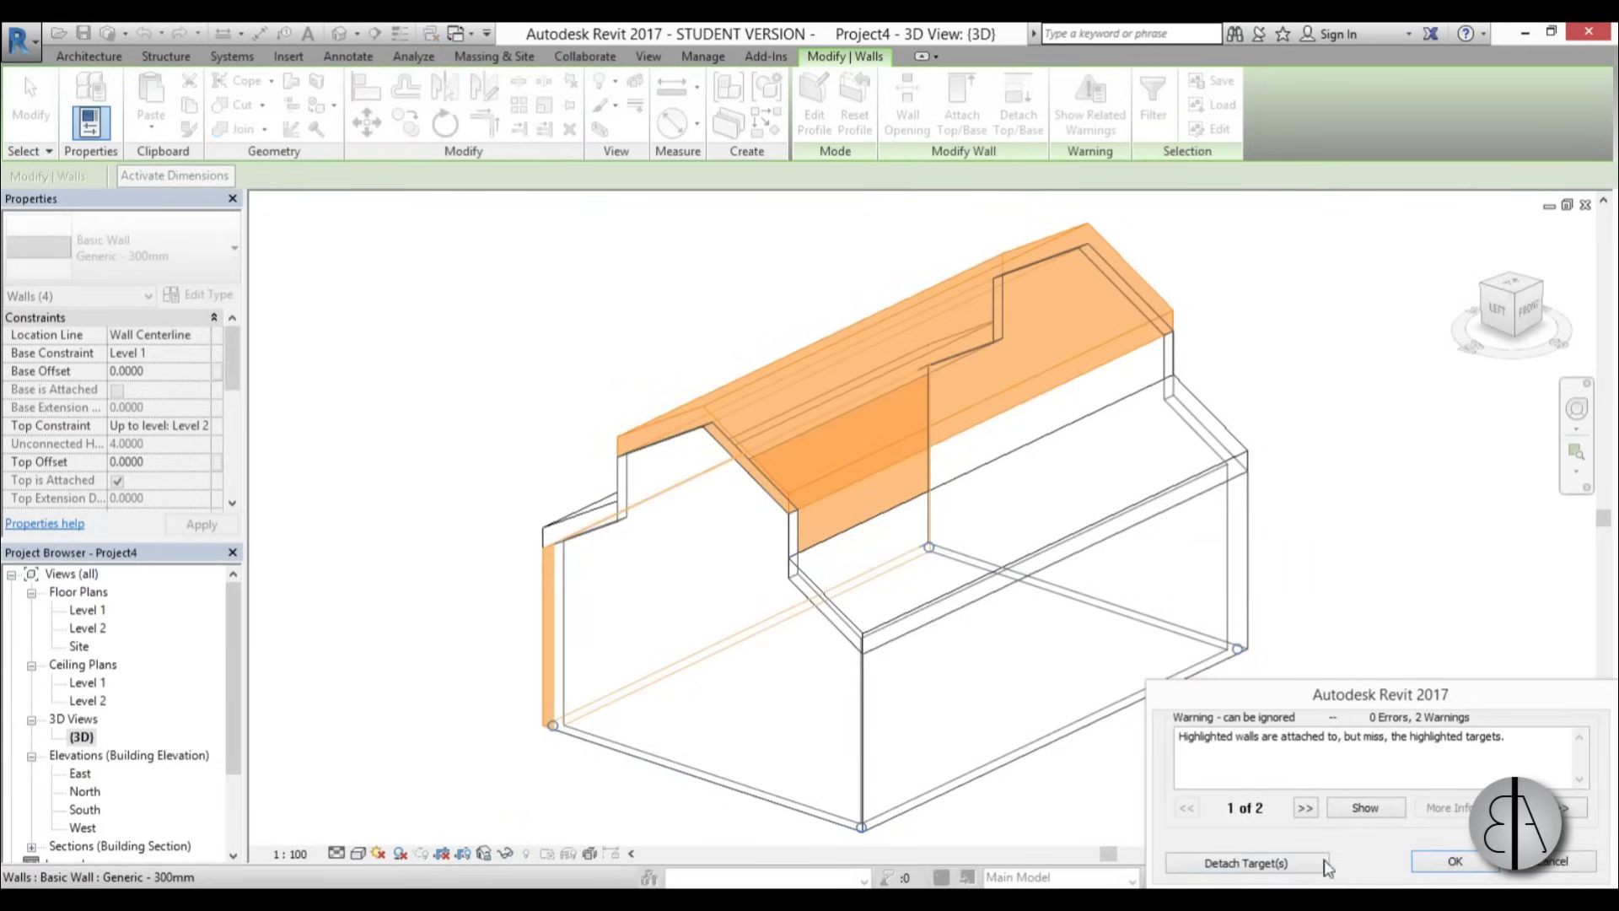
pyautogui.click(1247, 863)
pyautogui.press('Escape')
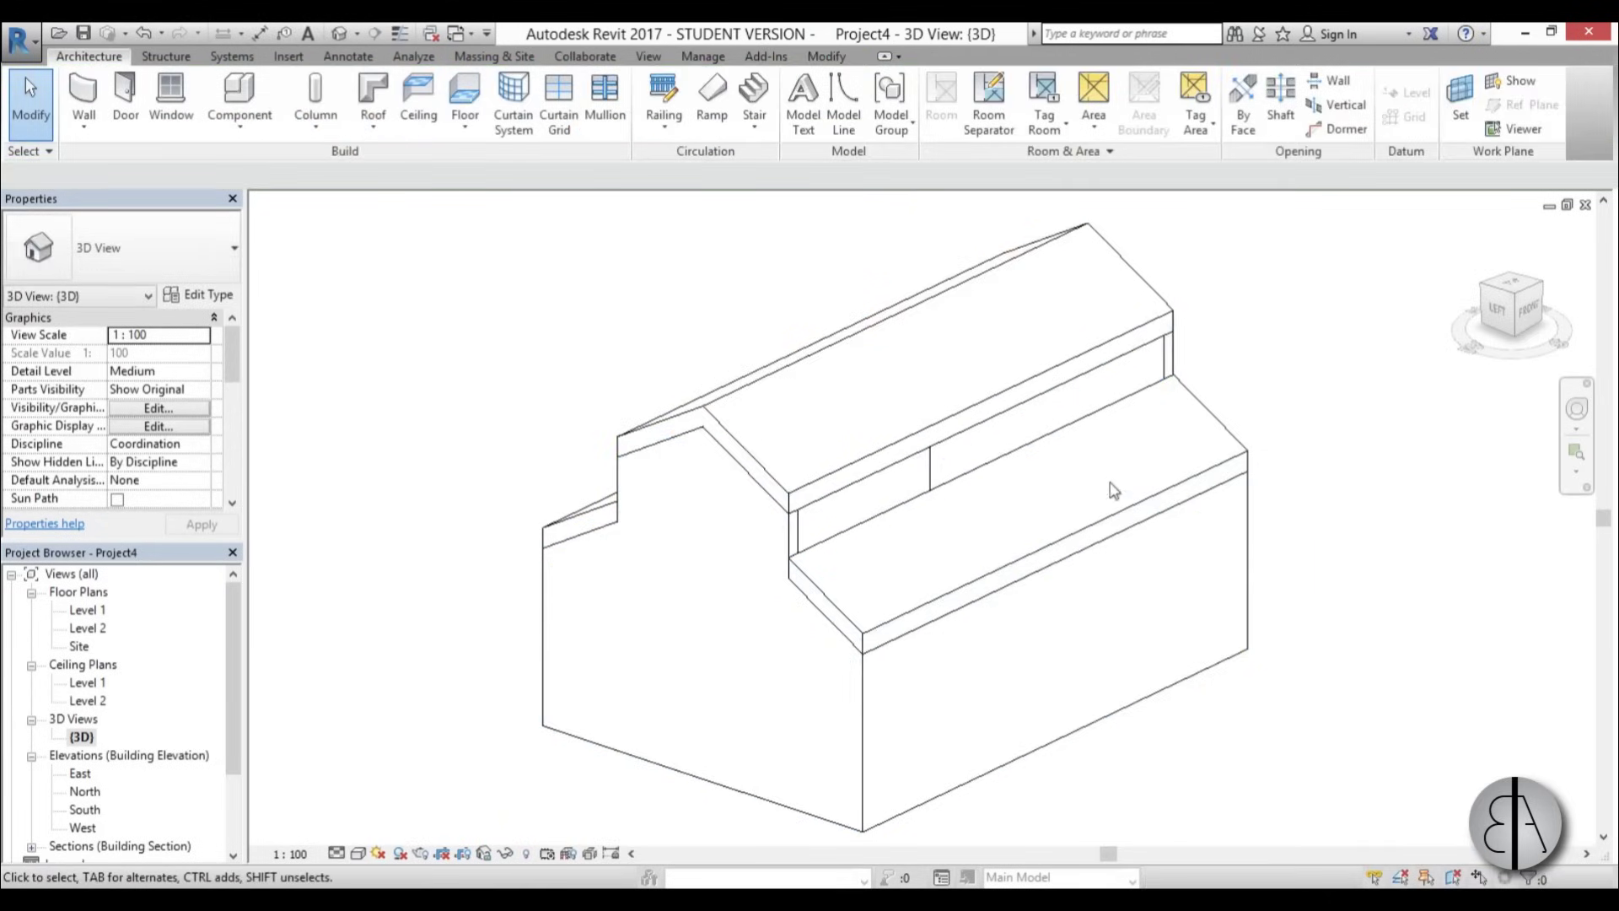
pyautogui.moveTo(1235, 679)
pyautogui.keyDown('shift'); pyautogui.mouseDown(button='middle')
pyautogui.moveTo(1515, 668)
pyautogui.moveTo(1272, 694)
pyautogui.moveTo(1228, 672)
pyautogui.mouseUp(button='middle'); pyautogui.keyUp('shift')
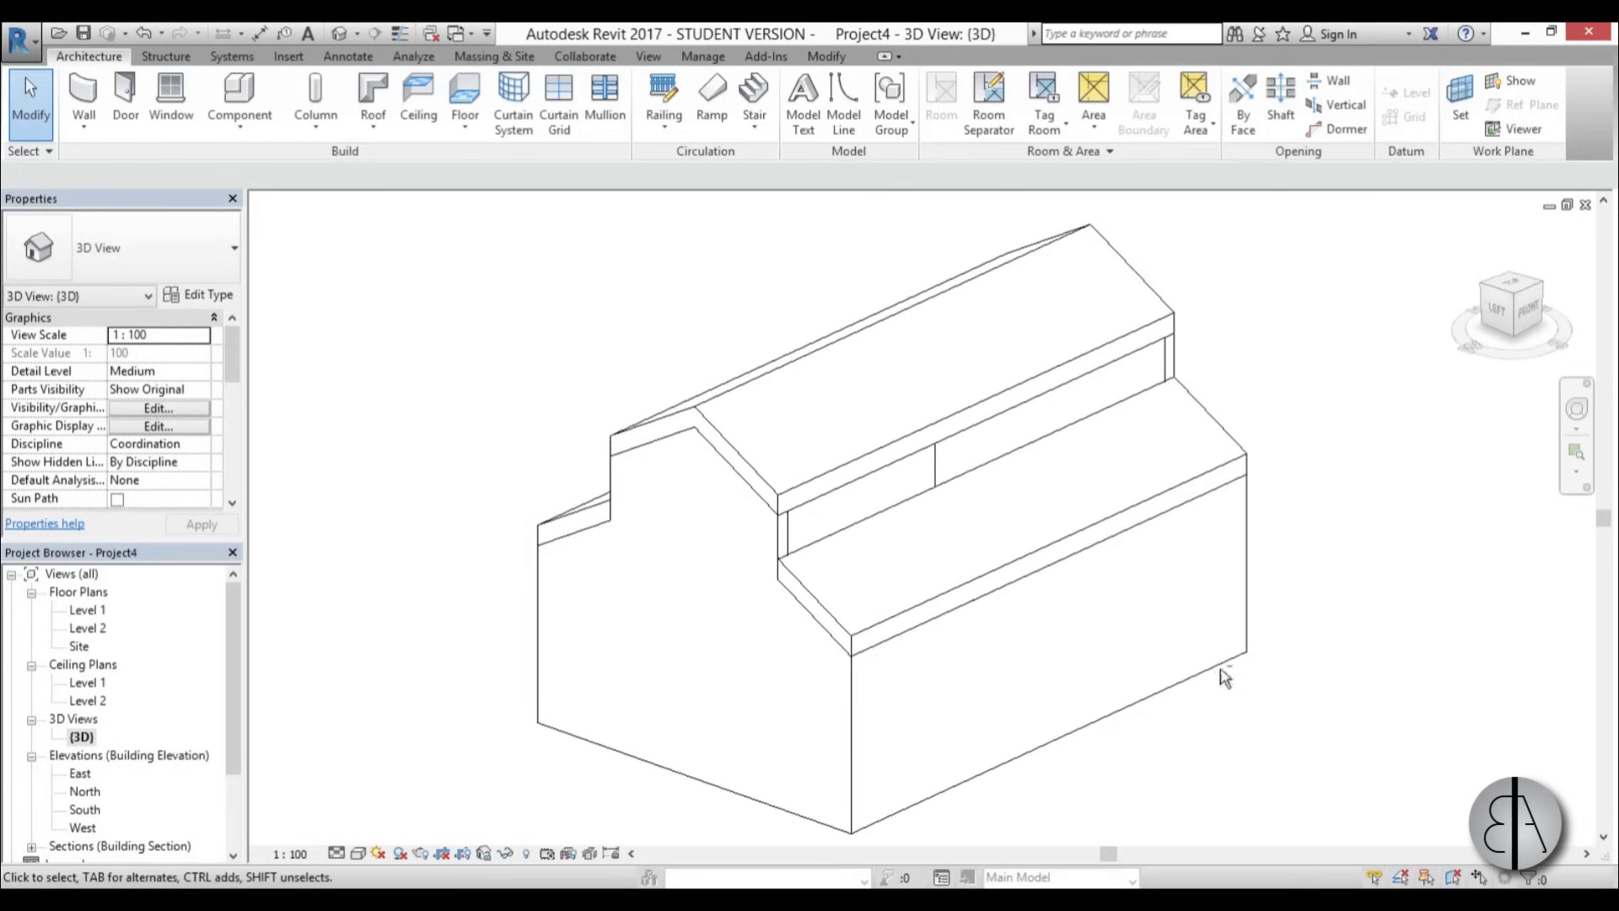
pyautogui.keyDown('shift'); pyautogui.moveTo(813, 535); pyautogui.dragTo(1008, 474, button='middle'); pyautogui.keyUp('shift')
pyautogui.keyDown('shift'); pyautogui.moveTo(832, 554); pyautogui.dragTo(892, 586, button='middle'); pyautogui.keyUp('shift')
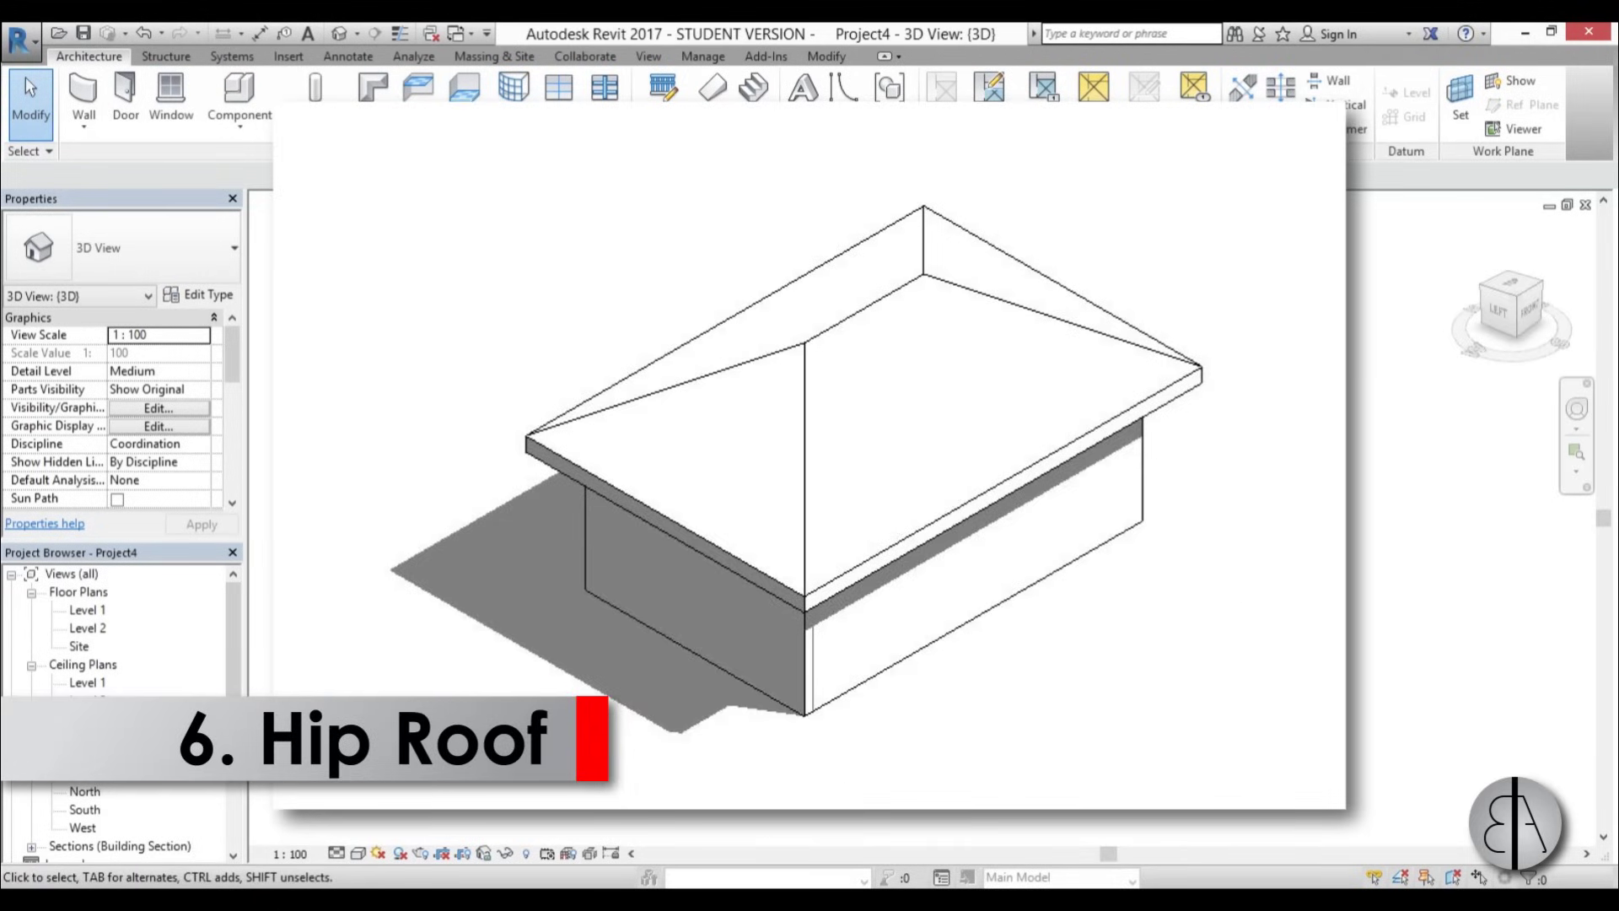
# - On the Level 2 plan, create a footprint roof from a rectangle offset 1.0 outside the walls, with all edges defining slope
pyautogui.doubleClick(88, 627)
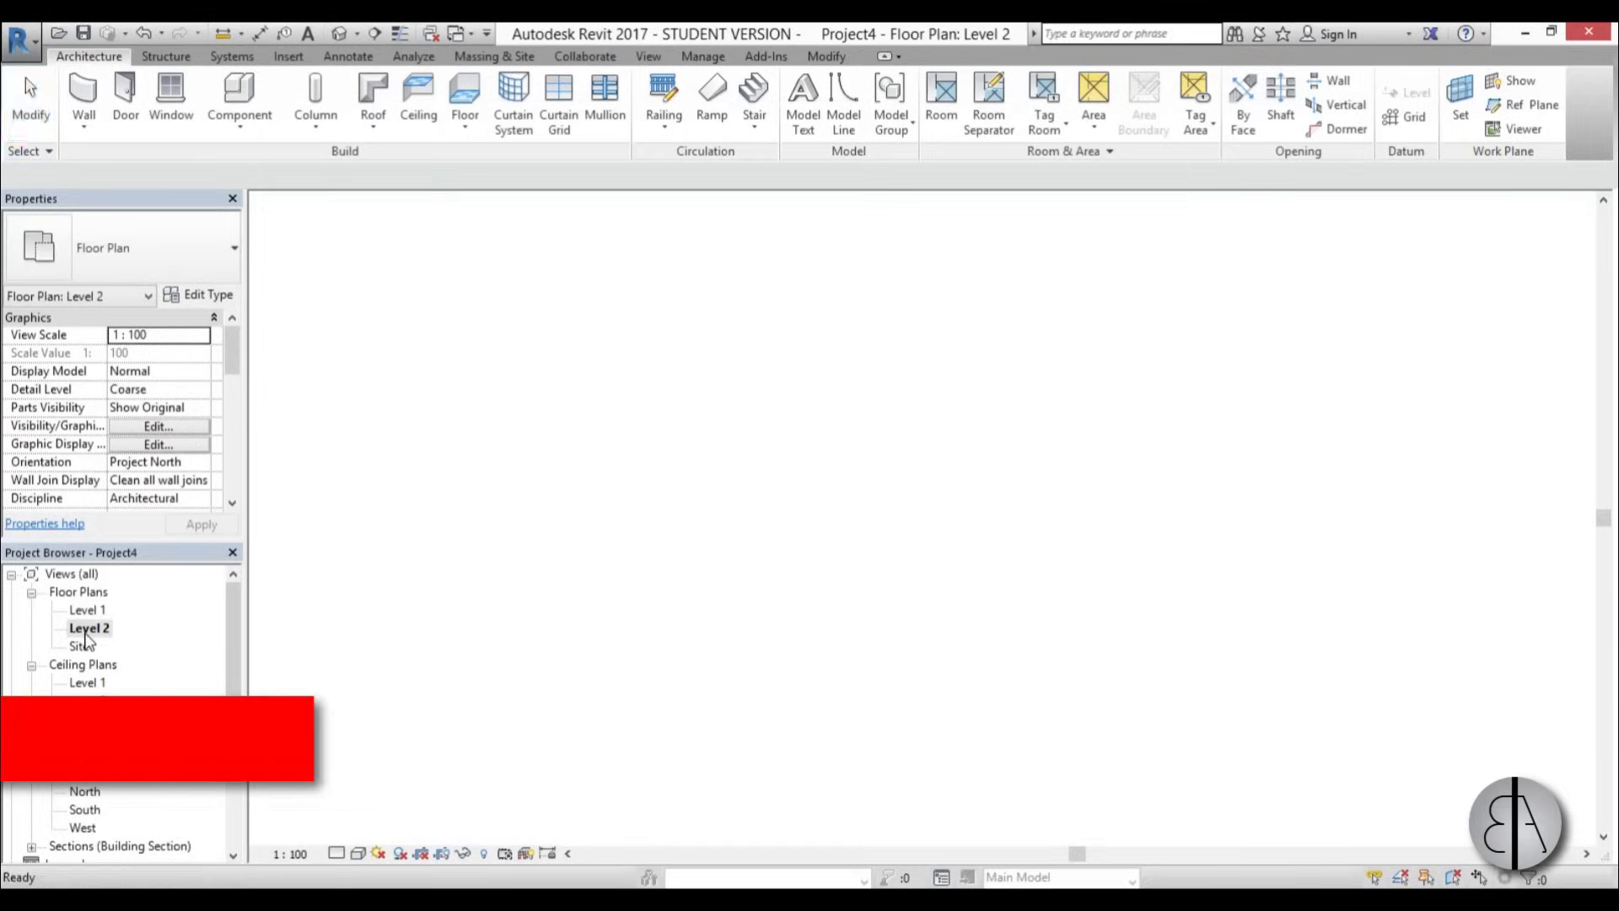
pyautogui.click(372, 92)
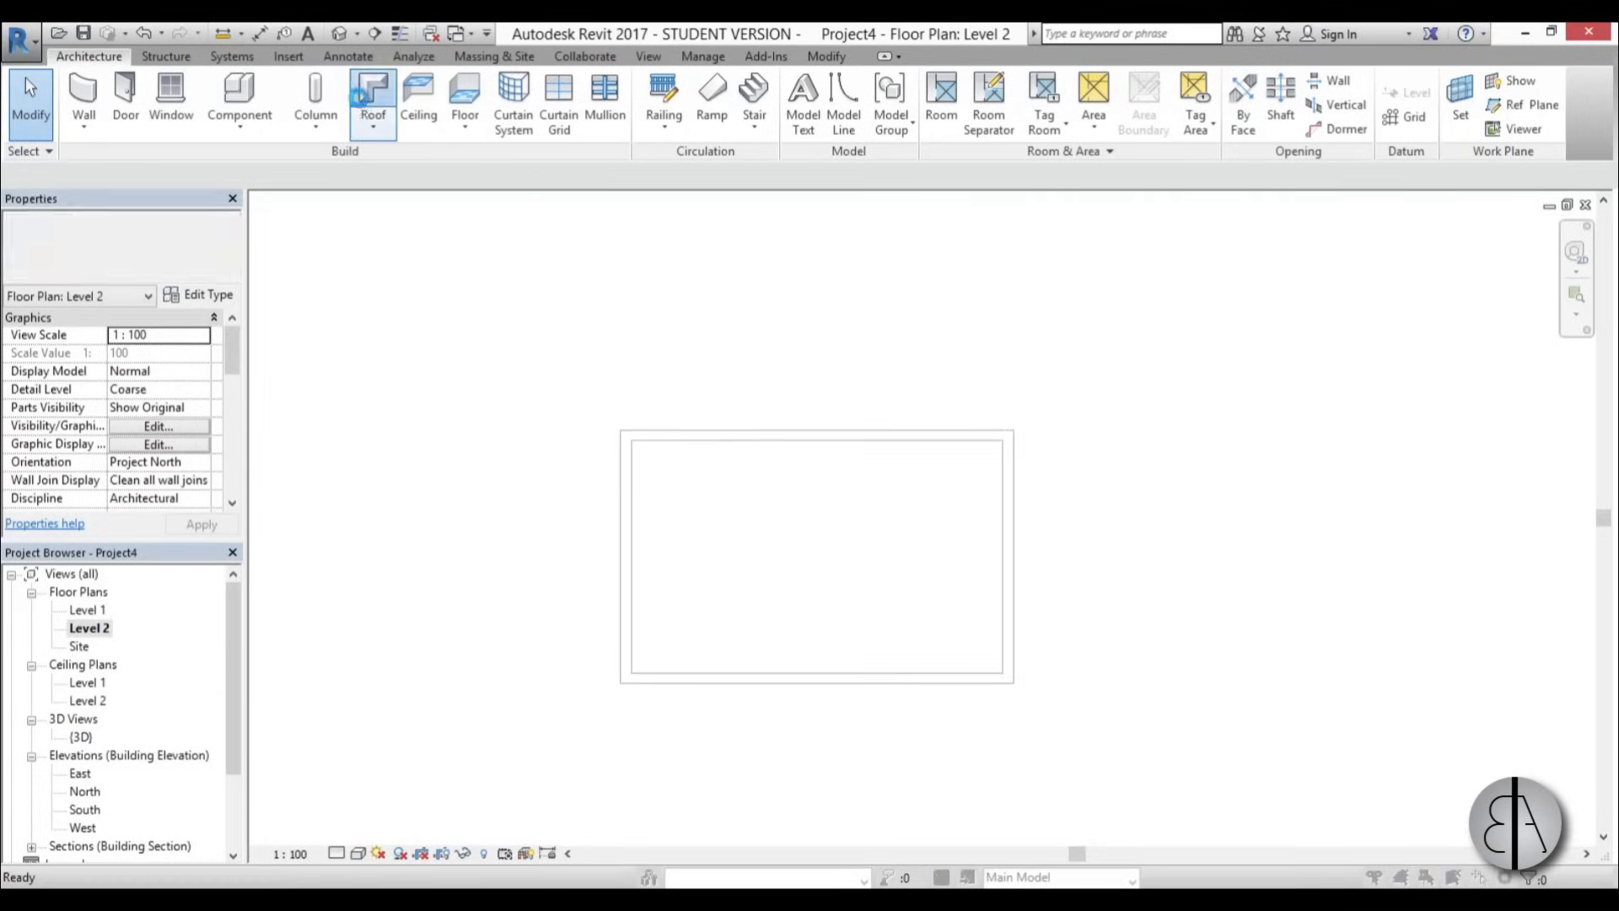
pyautogui.click(941, 541)
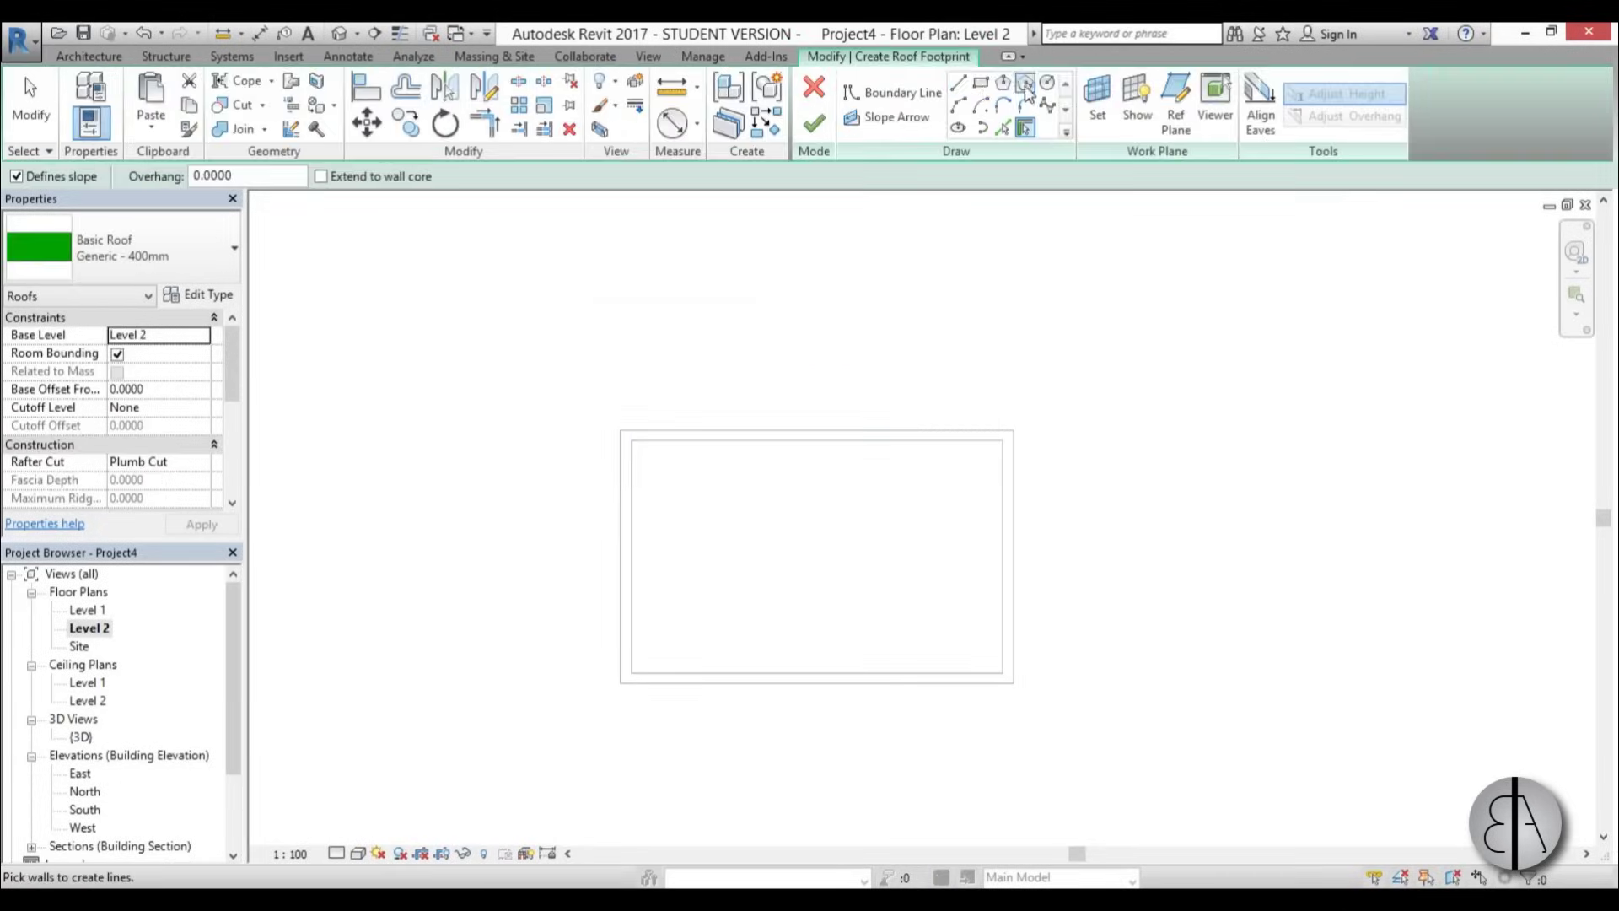
pyautogui.click(981, 82)
pyautogui.write('1')
pyautogui.click(622, 431)
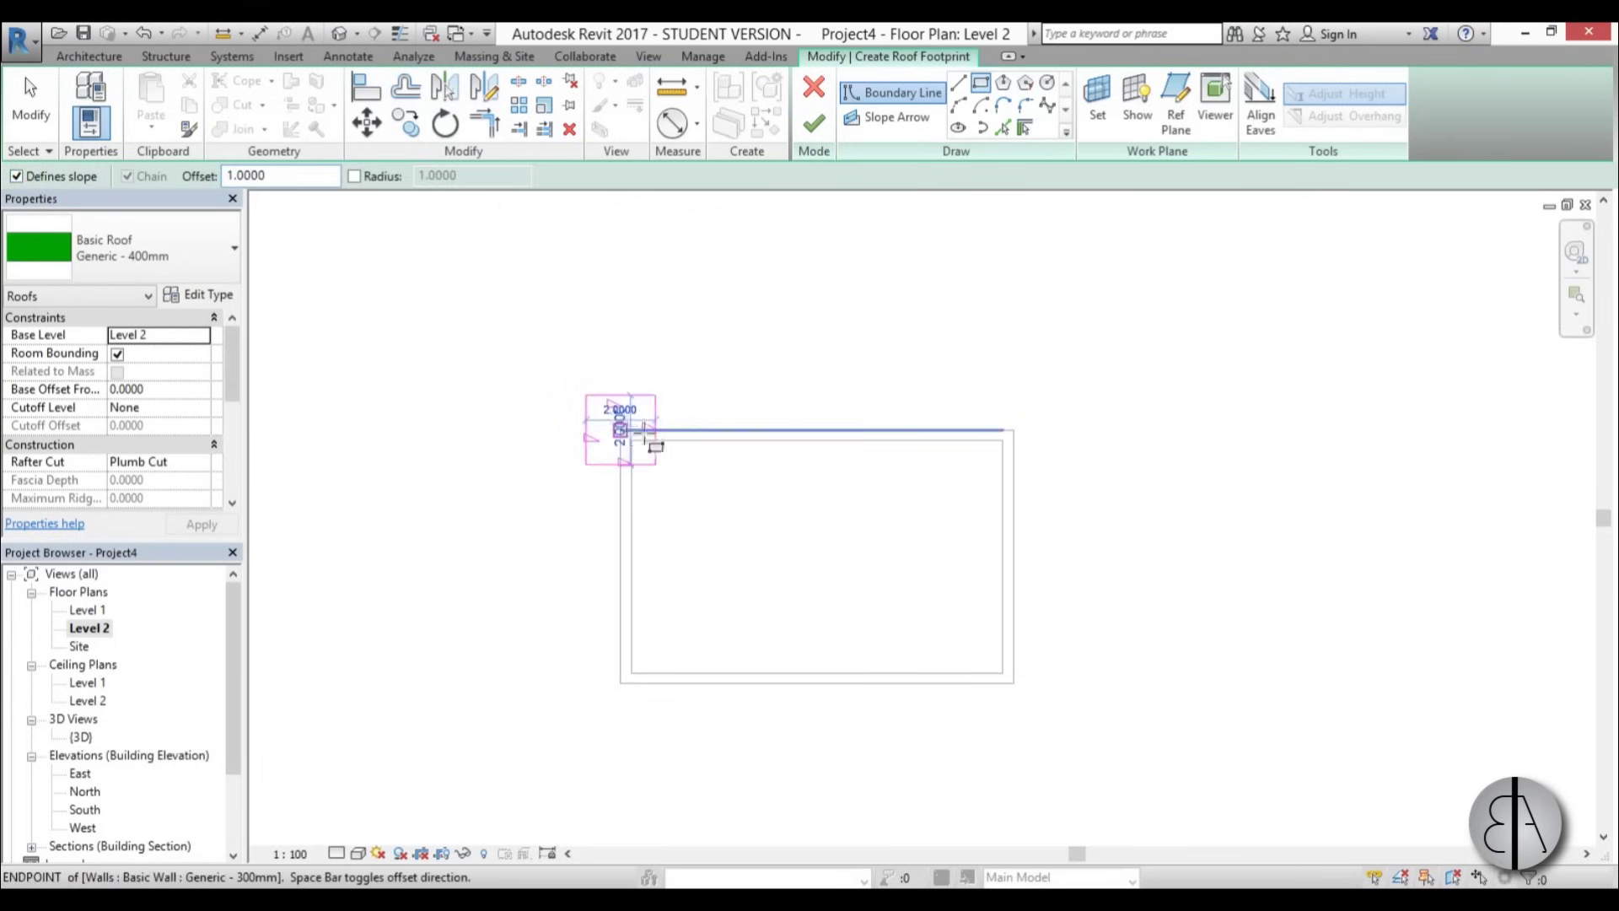
pyautogui.click(1014, 682)
pyautogui.click(813, 127)
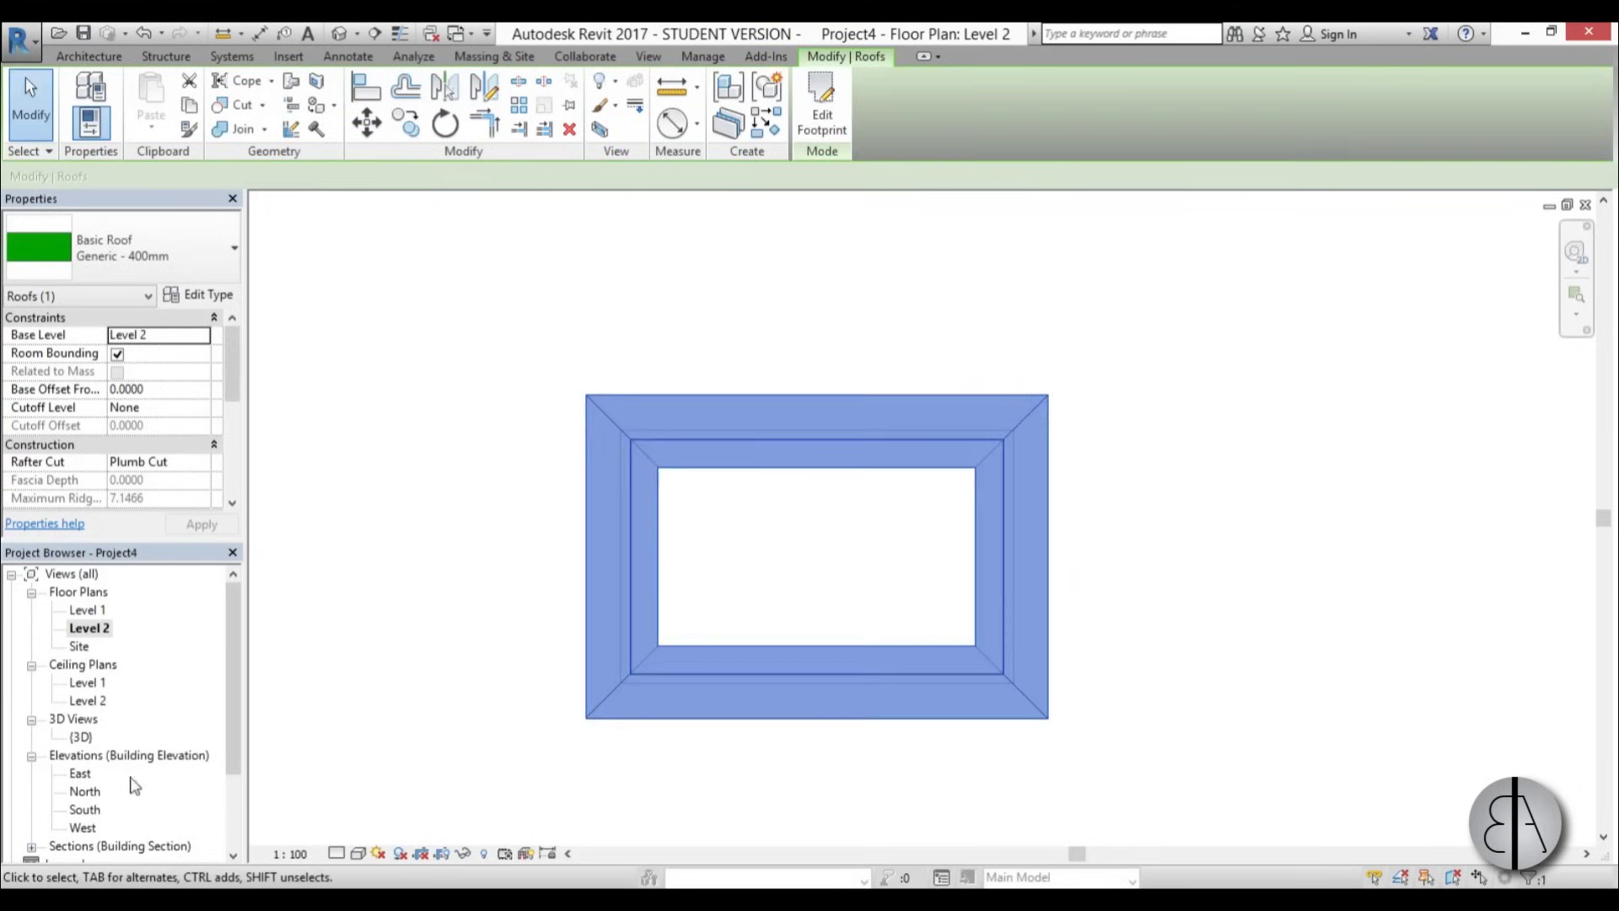
# - In the 3D view, select the chain of four walls and attach their tops to the hip roof
pyautogui.doubleClick(81, 737)
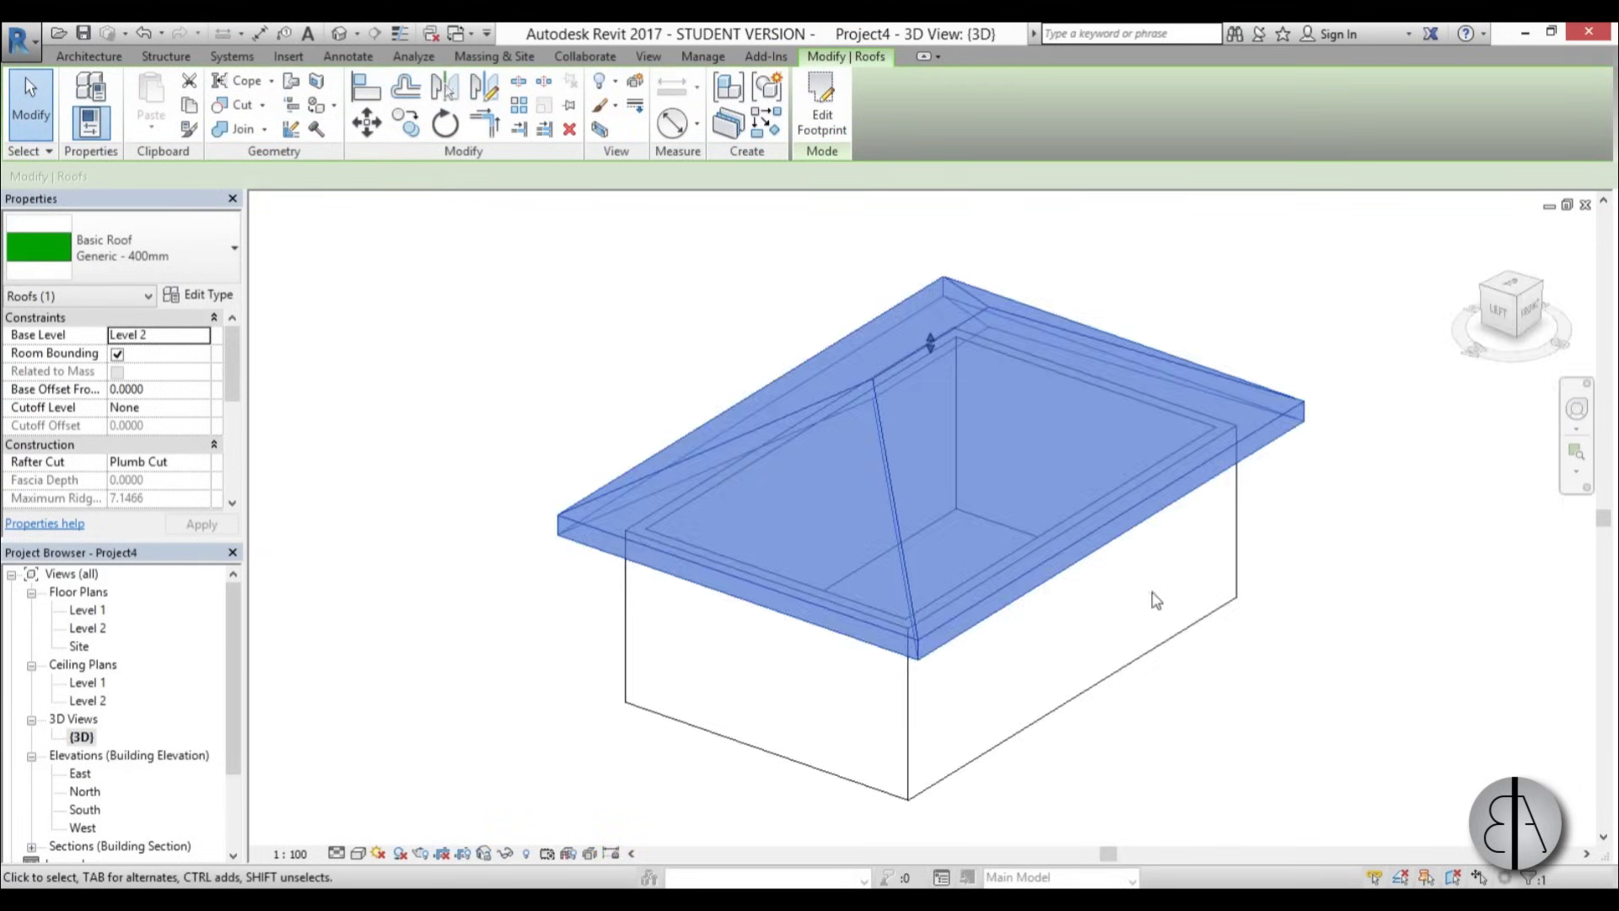
pyautogui.click(1157, 690)
pyautogui.keyDown('shift'); pyautogui.moveTo(1157, 691); pyautogui.dragTo(1189, 708, button='middle'); pyautogui.keyUp('shift')
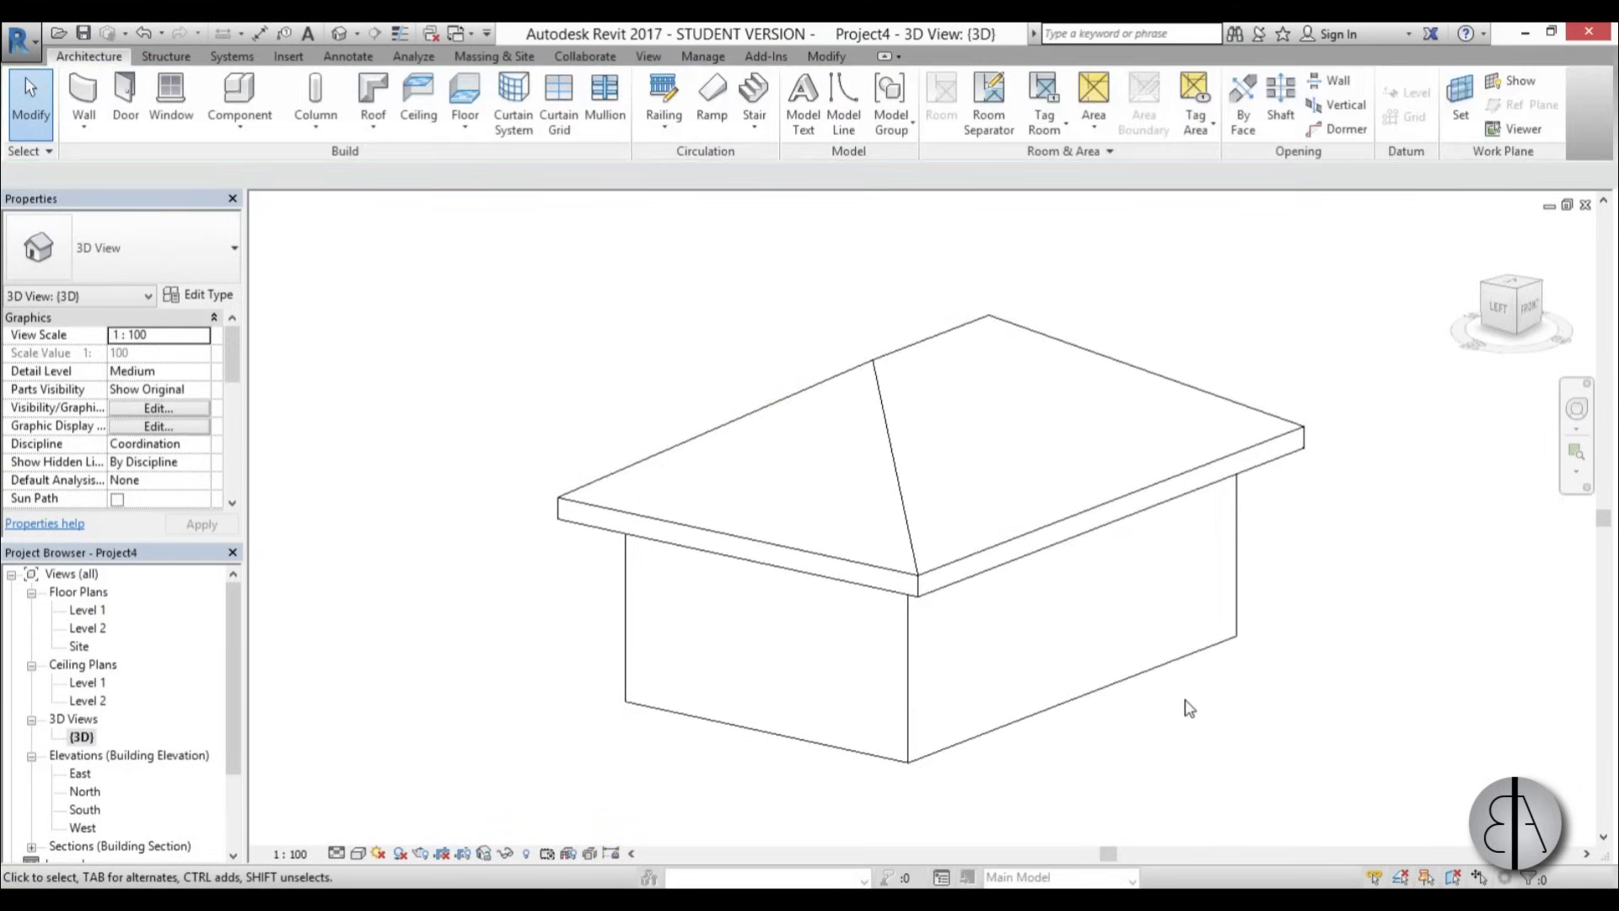
pyautogui.press('Tab')
pyautogui.click(1147, 675)
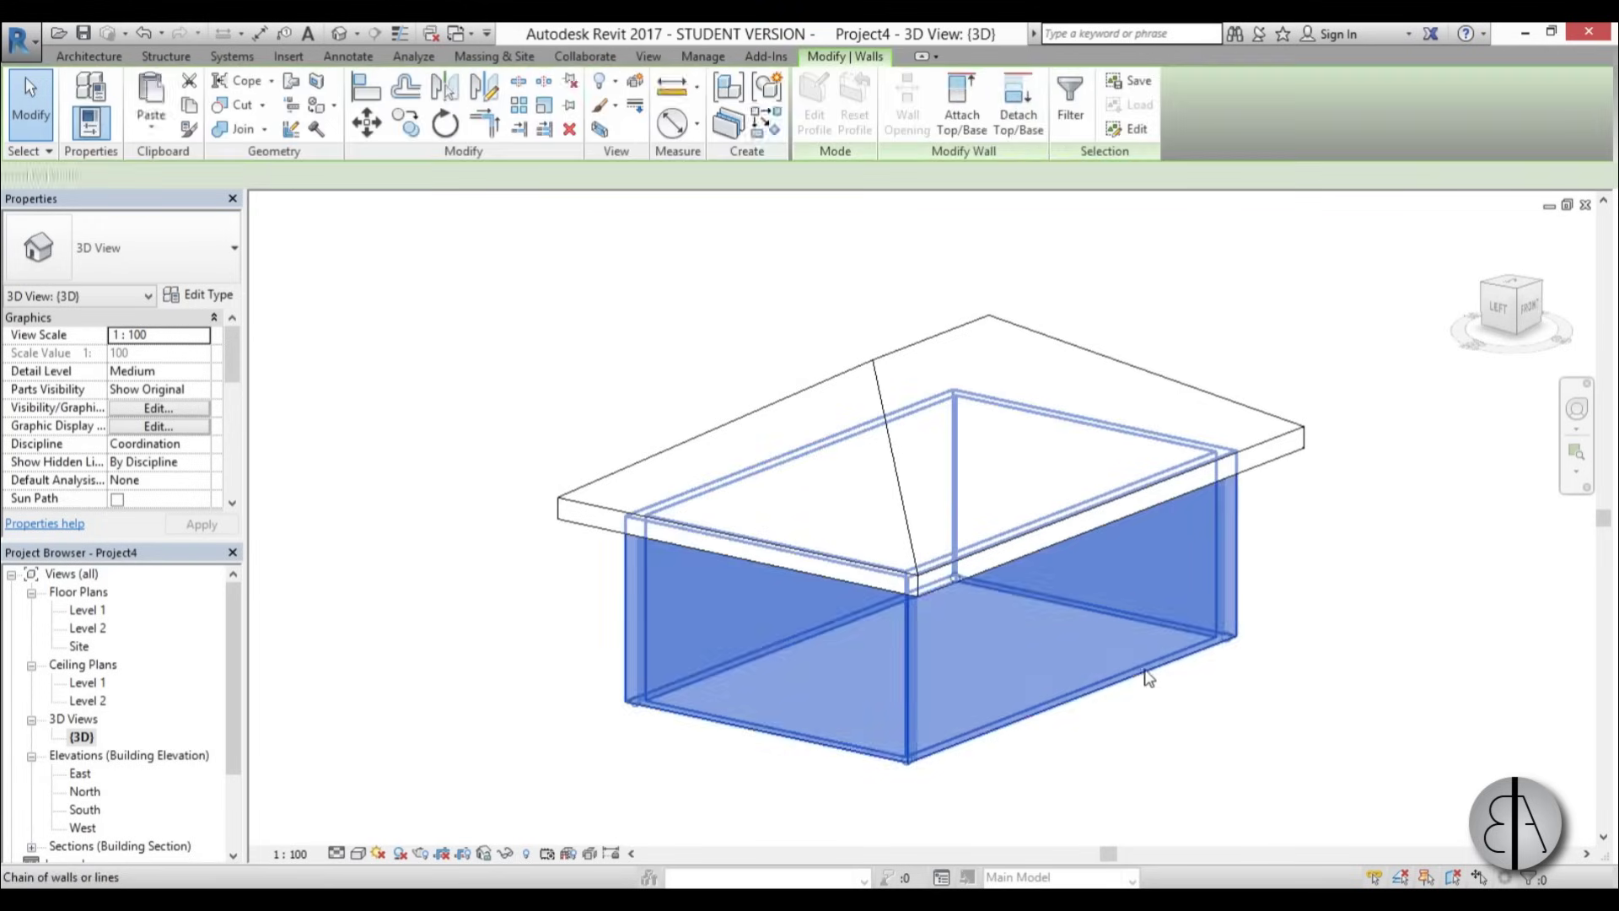
pyautogui.click(962, 106)
pyautogui.click(874, 369)
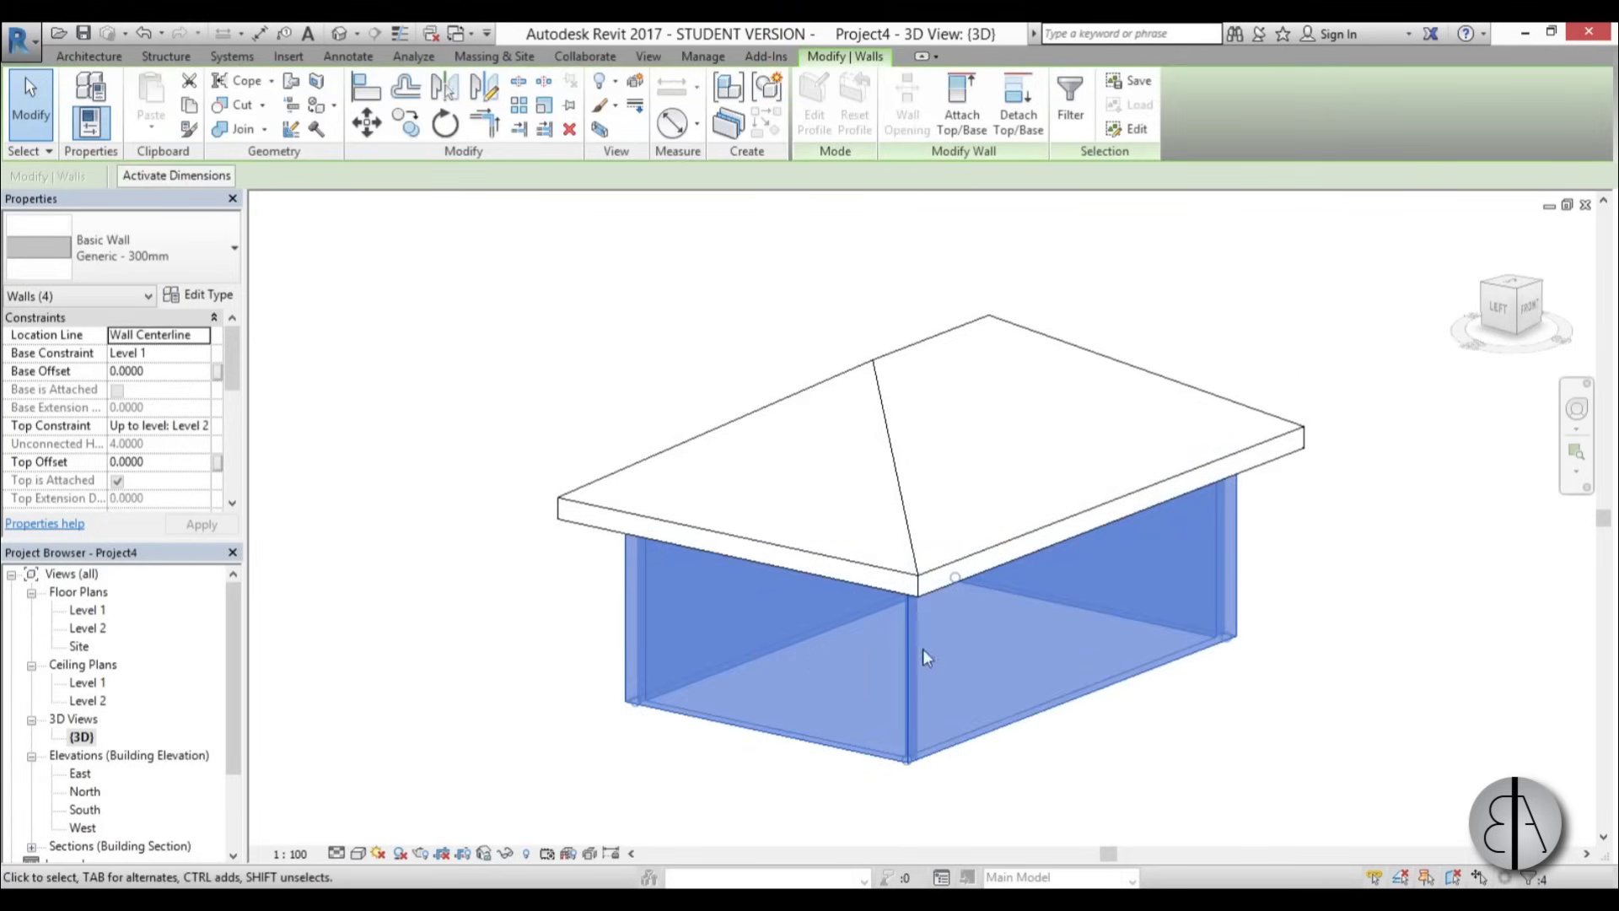
pyautogui.press('Escape')
pyautogui.keyDown('shift'); pyautogui.moveTo(1282, 692); pyautogui.dragTo(1202, 678, button='middle'); pyautogui.keyUp('shift')
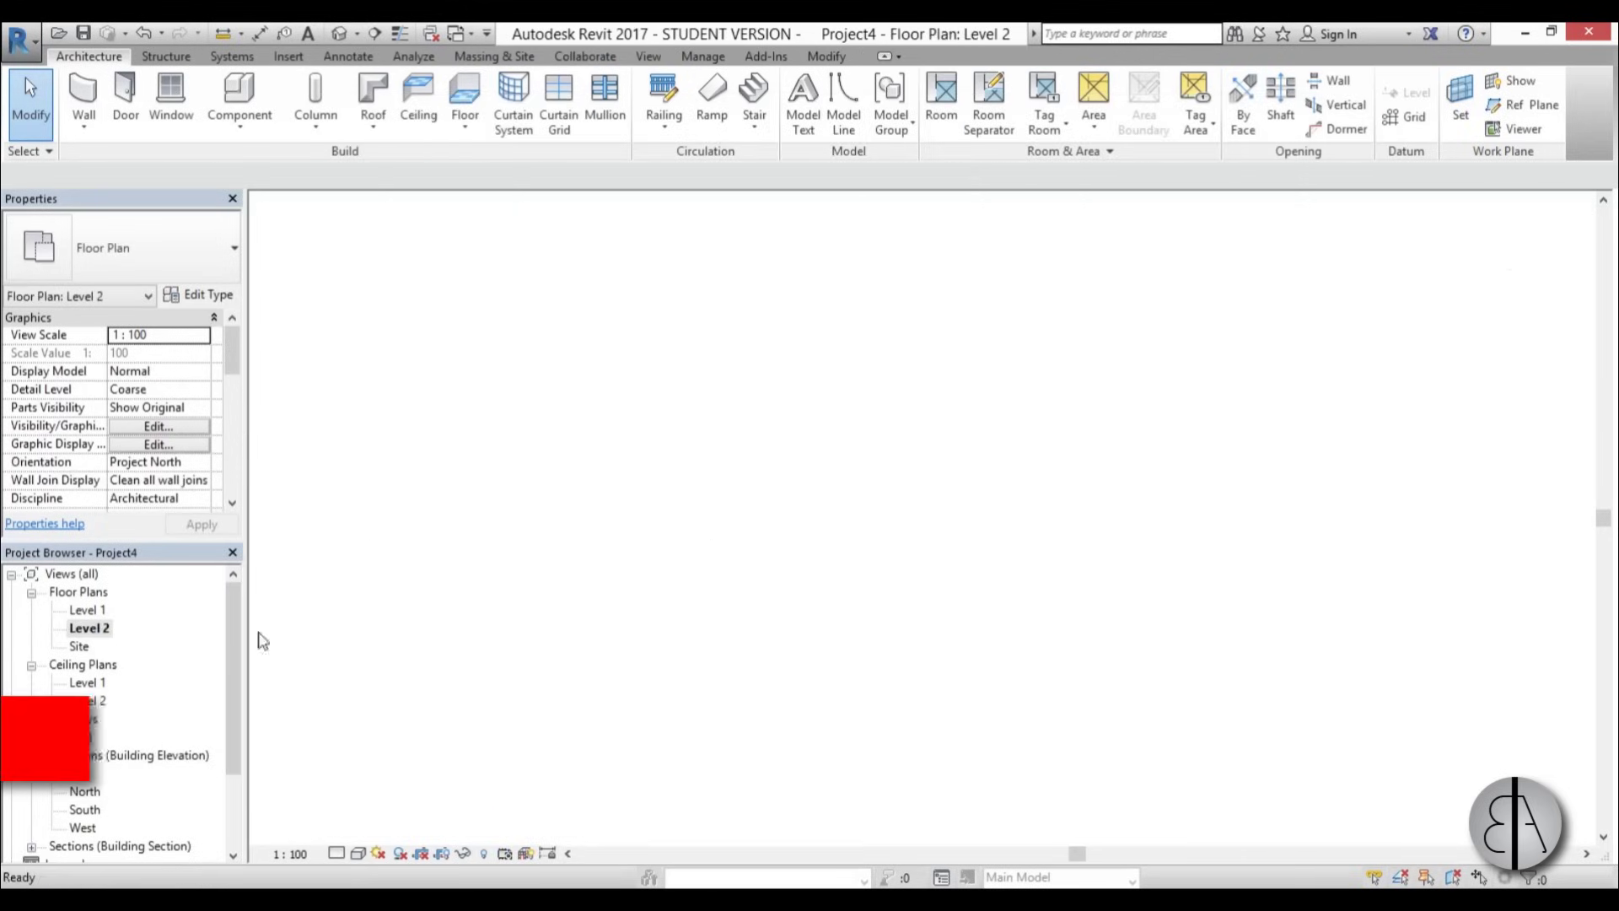
# - Start another footprint roof on Level 2 and draw its rectangular sloped boundary offset 1.0 outside the walls
pyautogui.scroll(6, 704, 544)
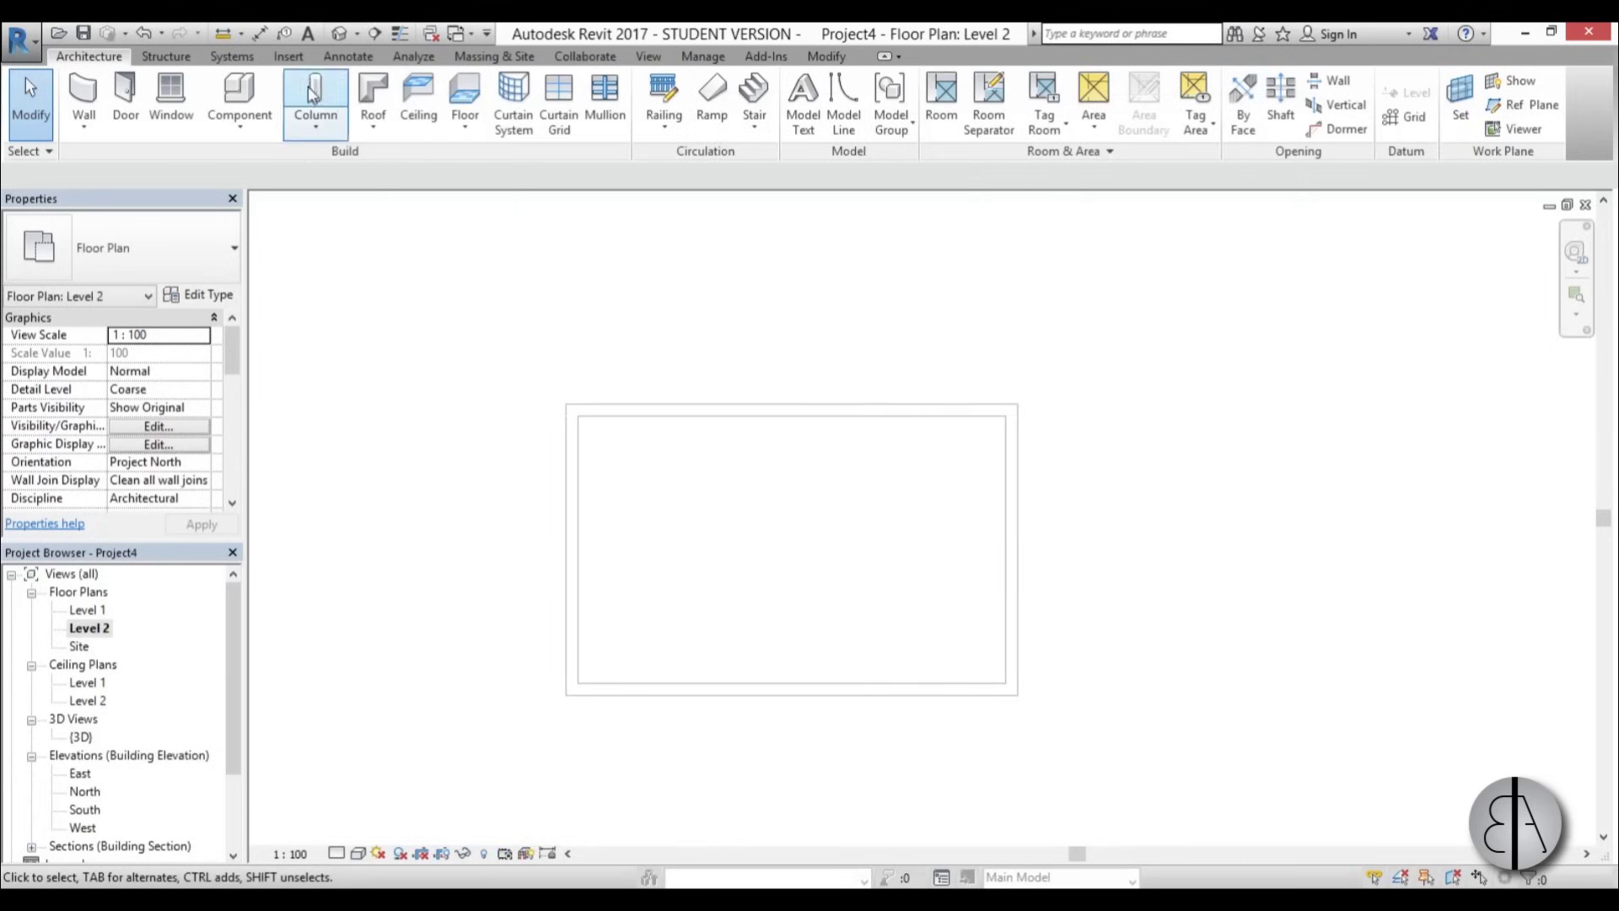
pyautogui.click(368, 95)
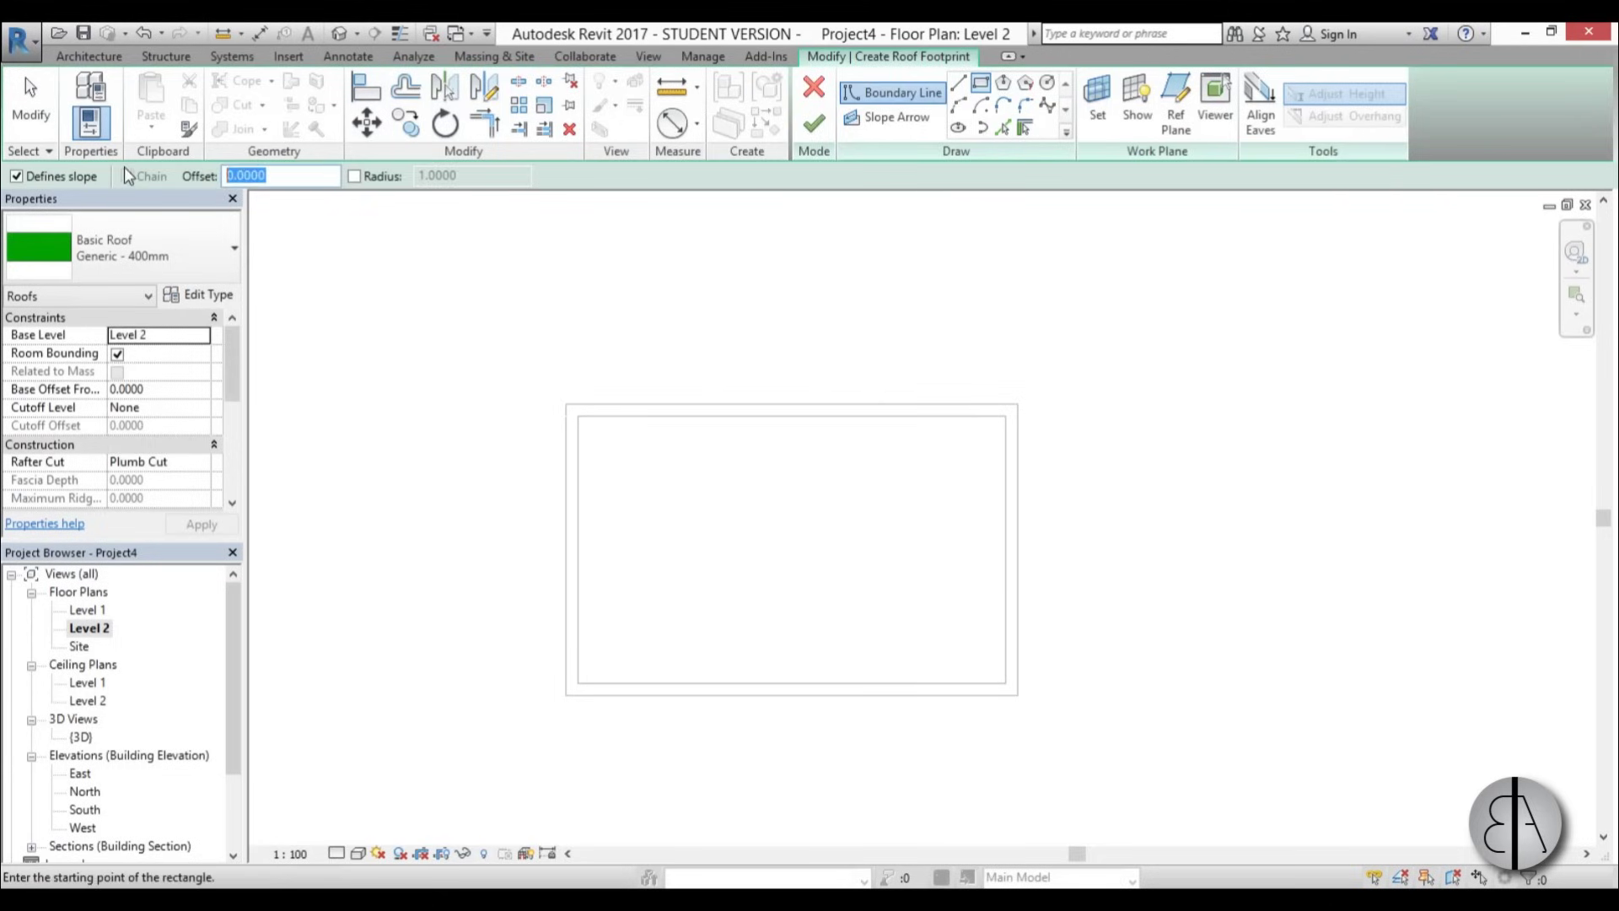
pyautogui.click(565, 396)
pyautogui.click(1021, 695)
pyautogui.scroll(2, 825, 498)
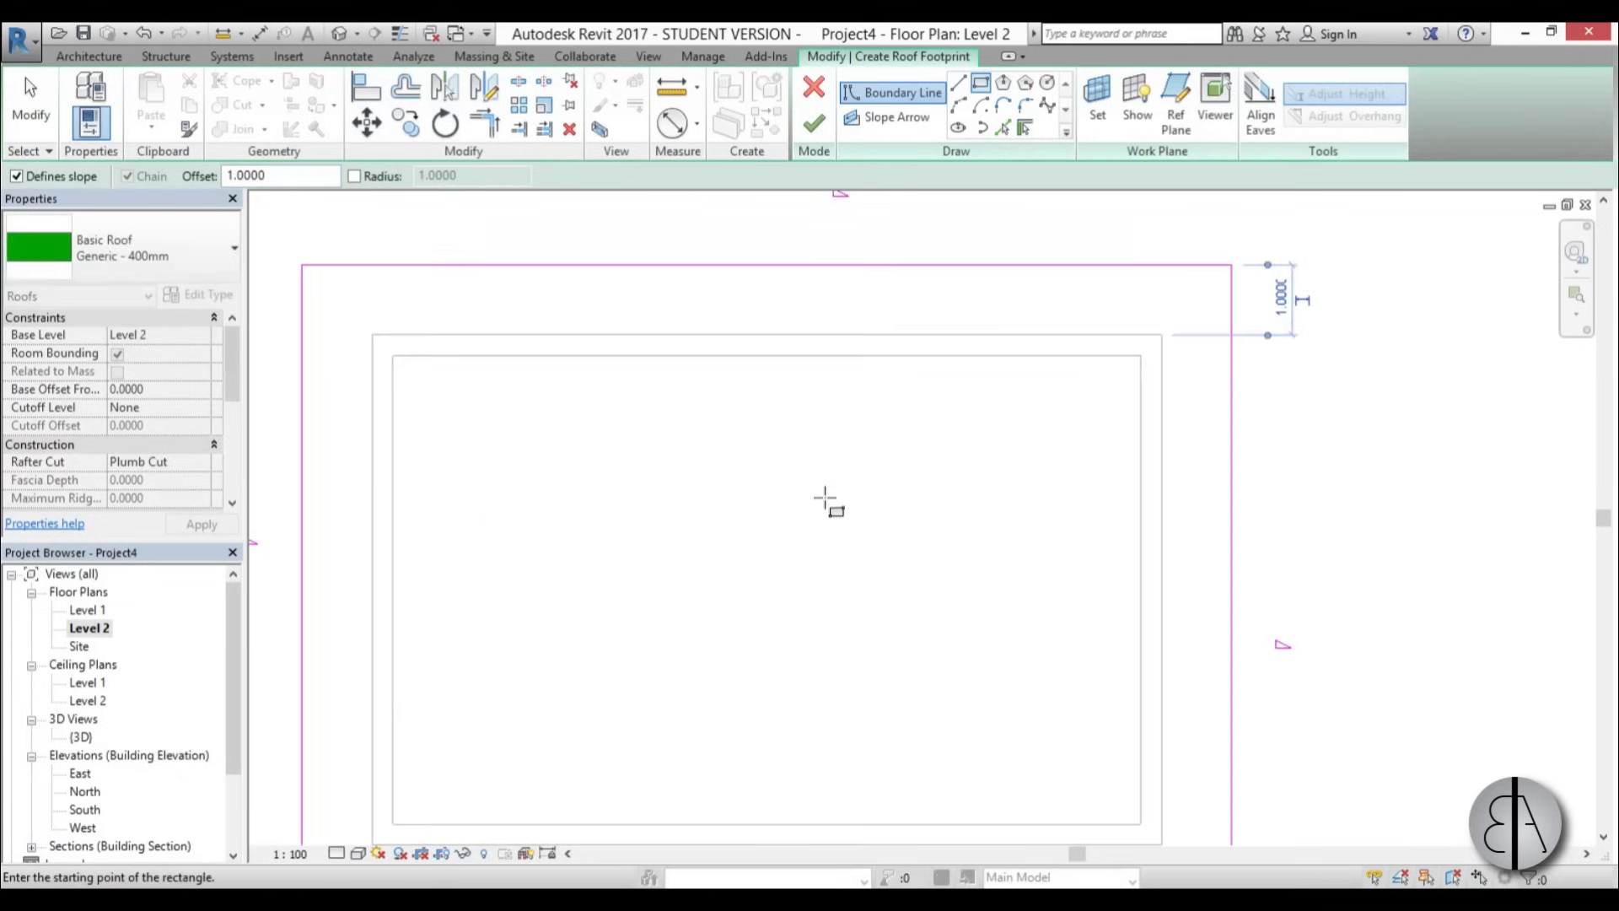
pyautogui.scroll(-3, 825, 498)
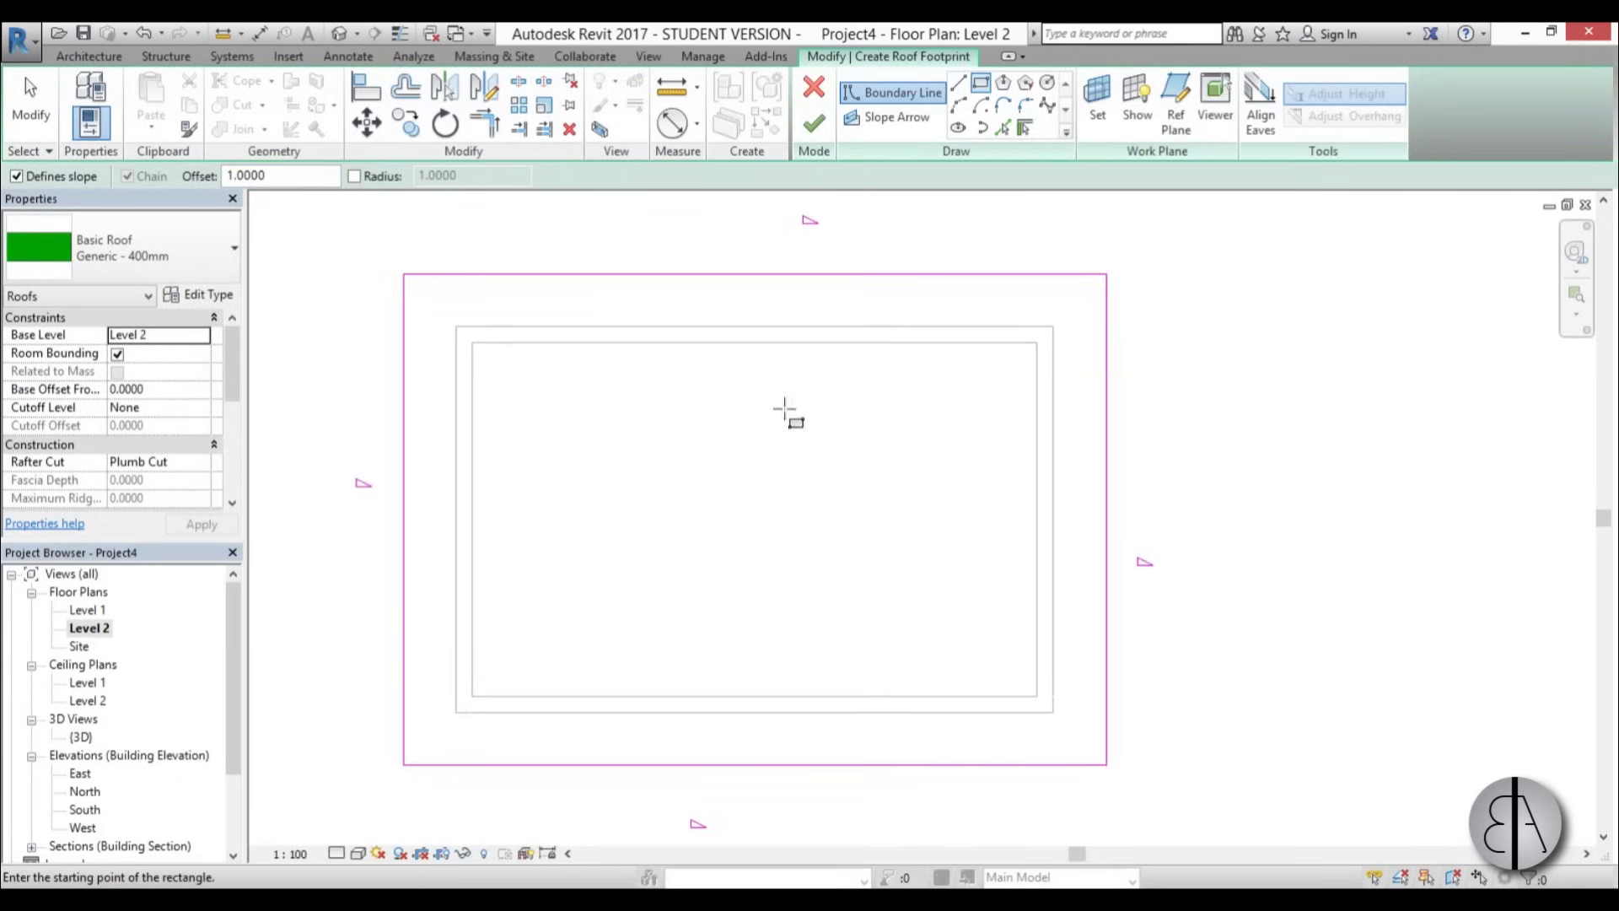
# - Draw two horizontal reference planes across the full width of the roof sketch, one in each half of the building
pyautogui.click(1183, 135)
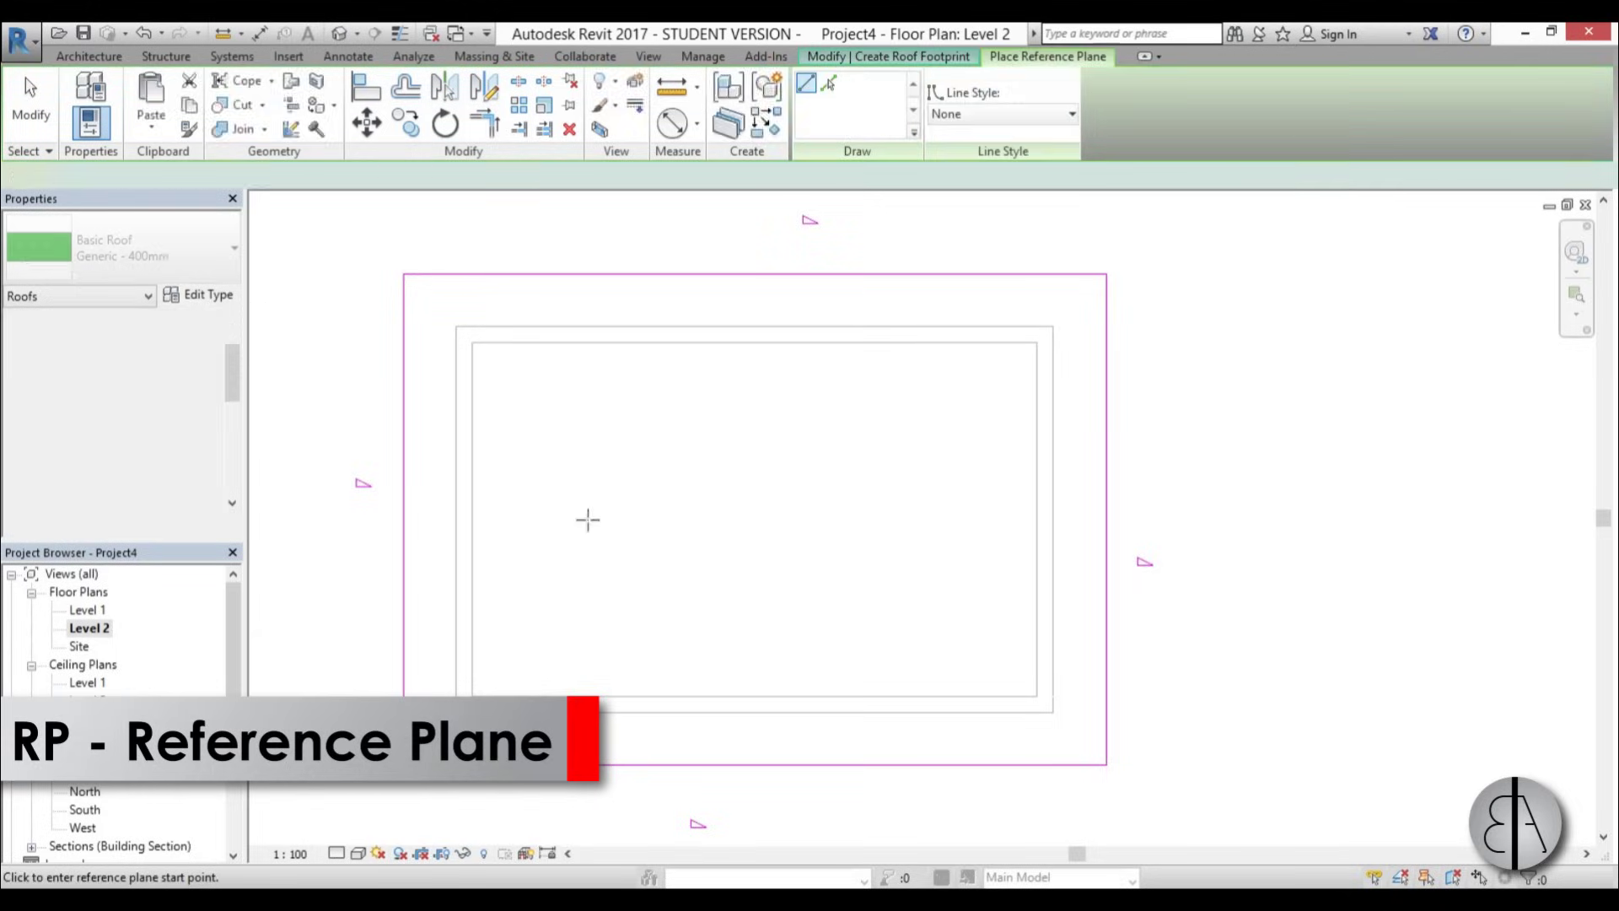
pyautogui.click(301, 457)
pyautogui.click(1232, 456)
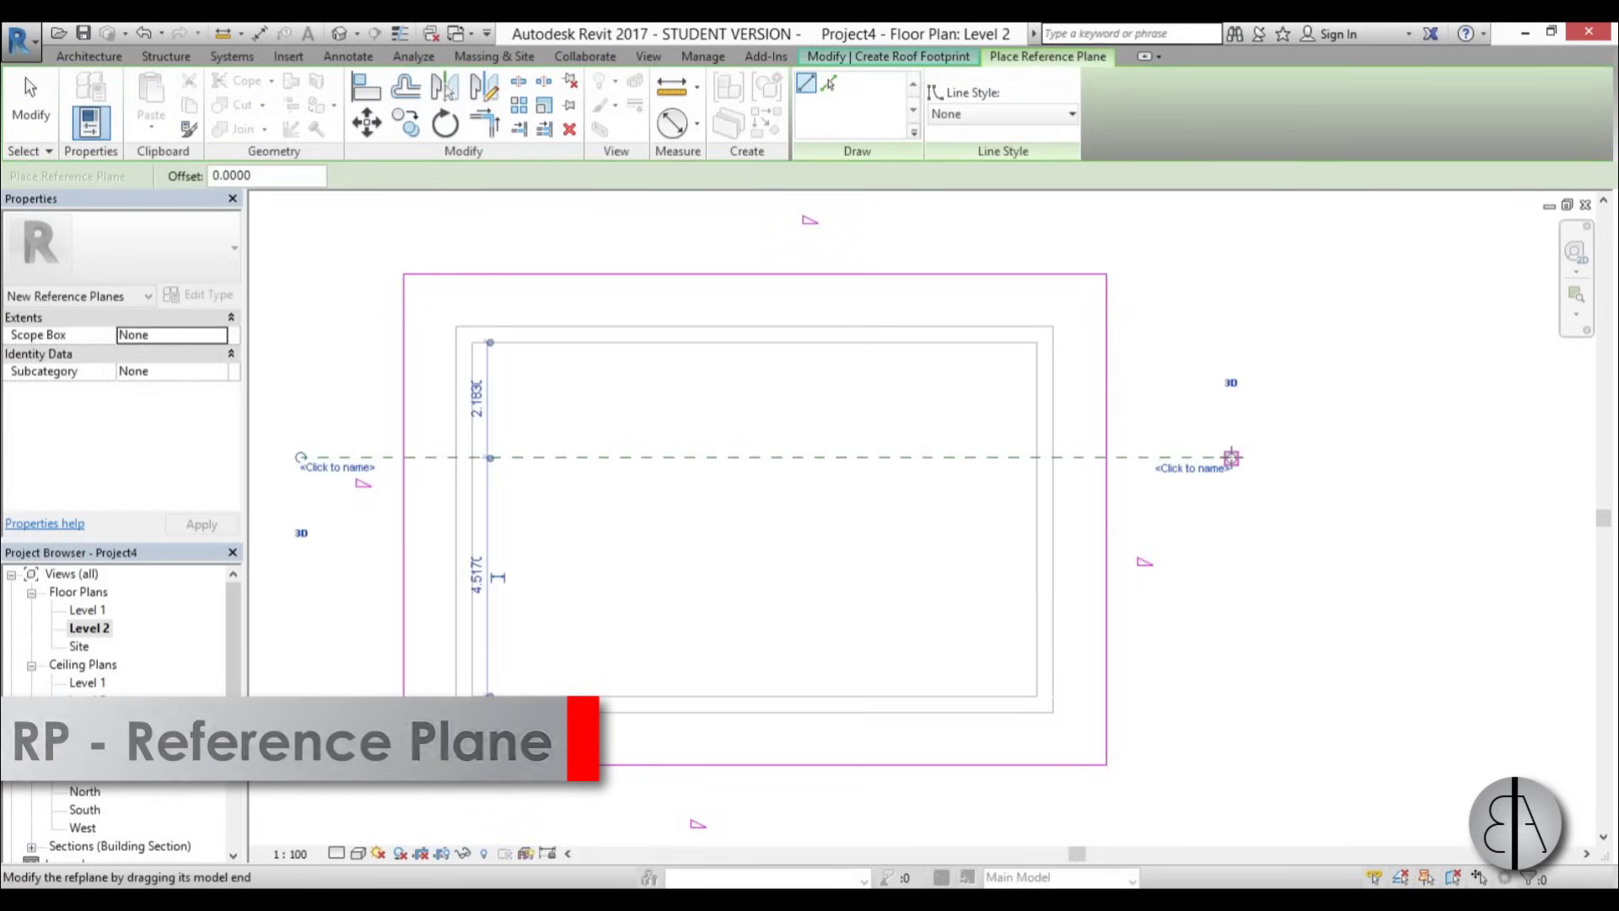
pyautogui.click(278, 604)
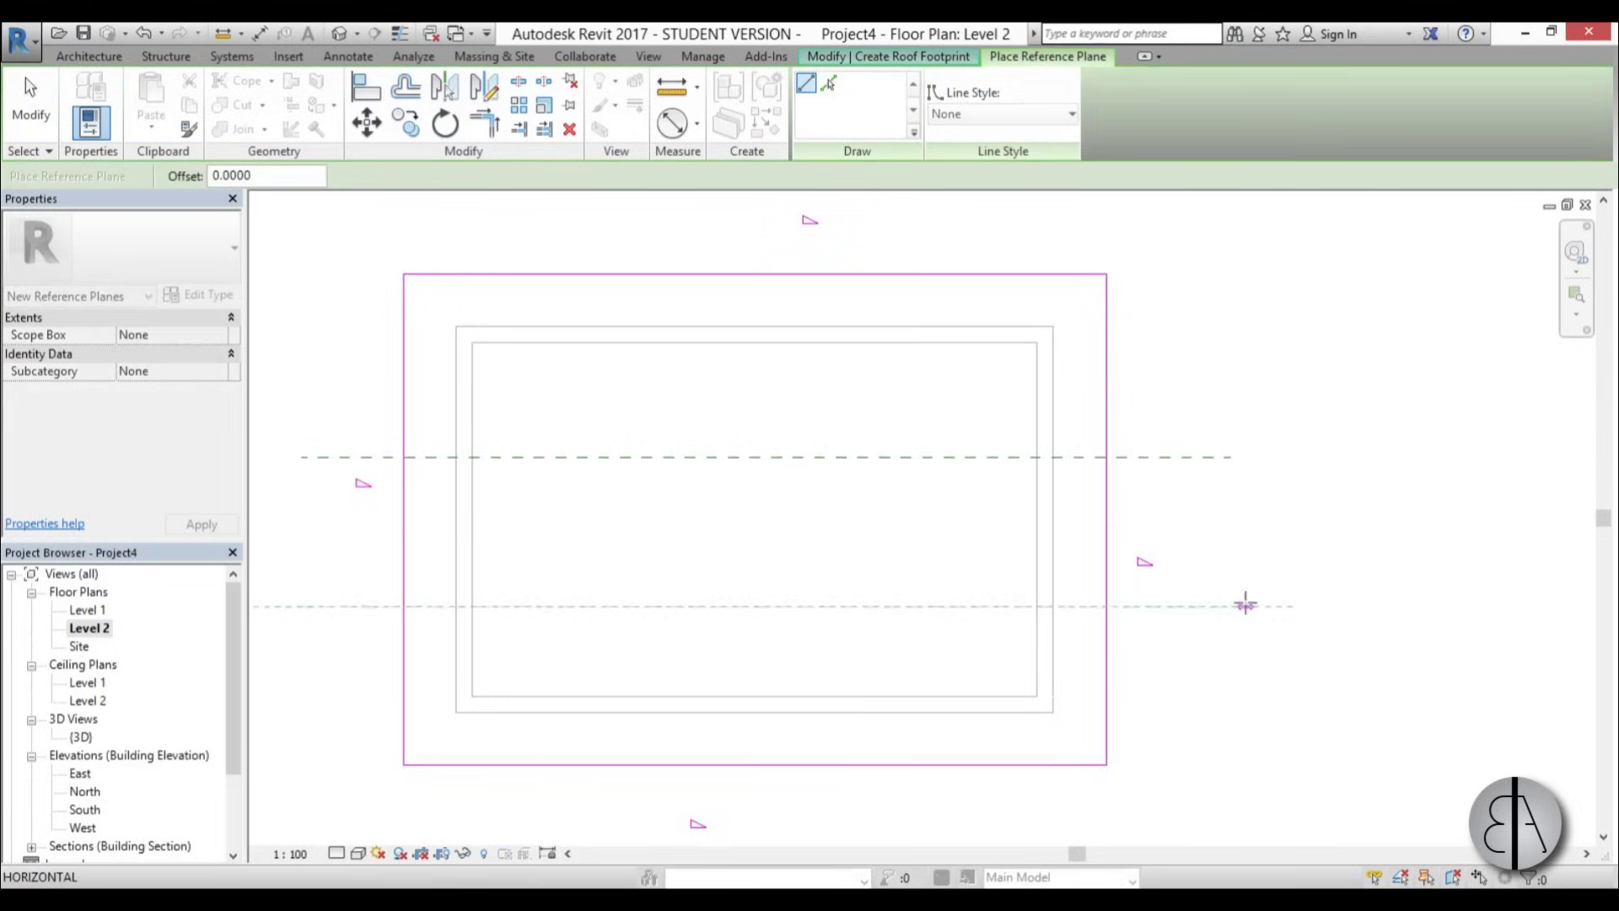
pyautogui.click(1230, 605)
pyautogui.press('Escape')
pyautogui.press('Escape')
# - Position the two reference planes 1.6 from the inner faces of the lower and upper long walls
pyautogui.click(705, 603)
pyautogui.moveTo(600, 670); pyautogui.dragTo(615, 641, button='middle')
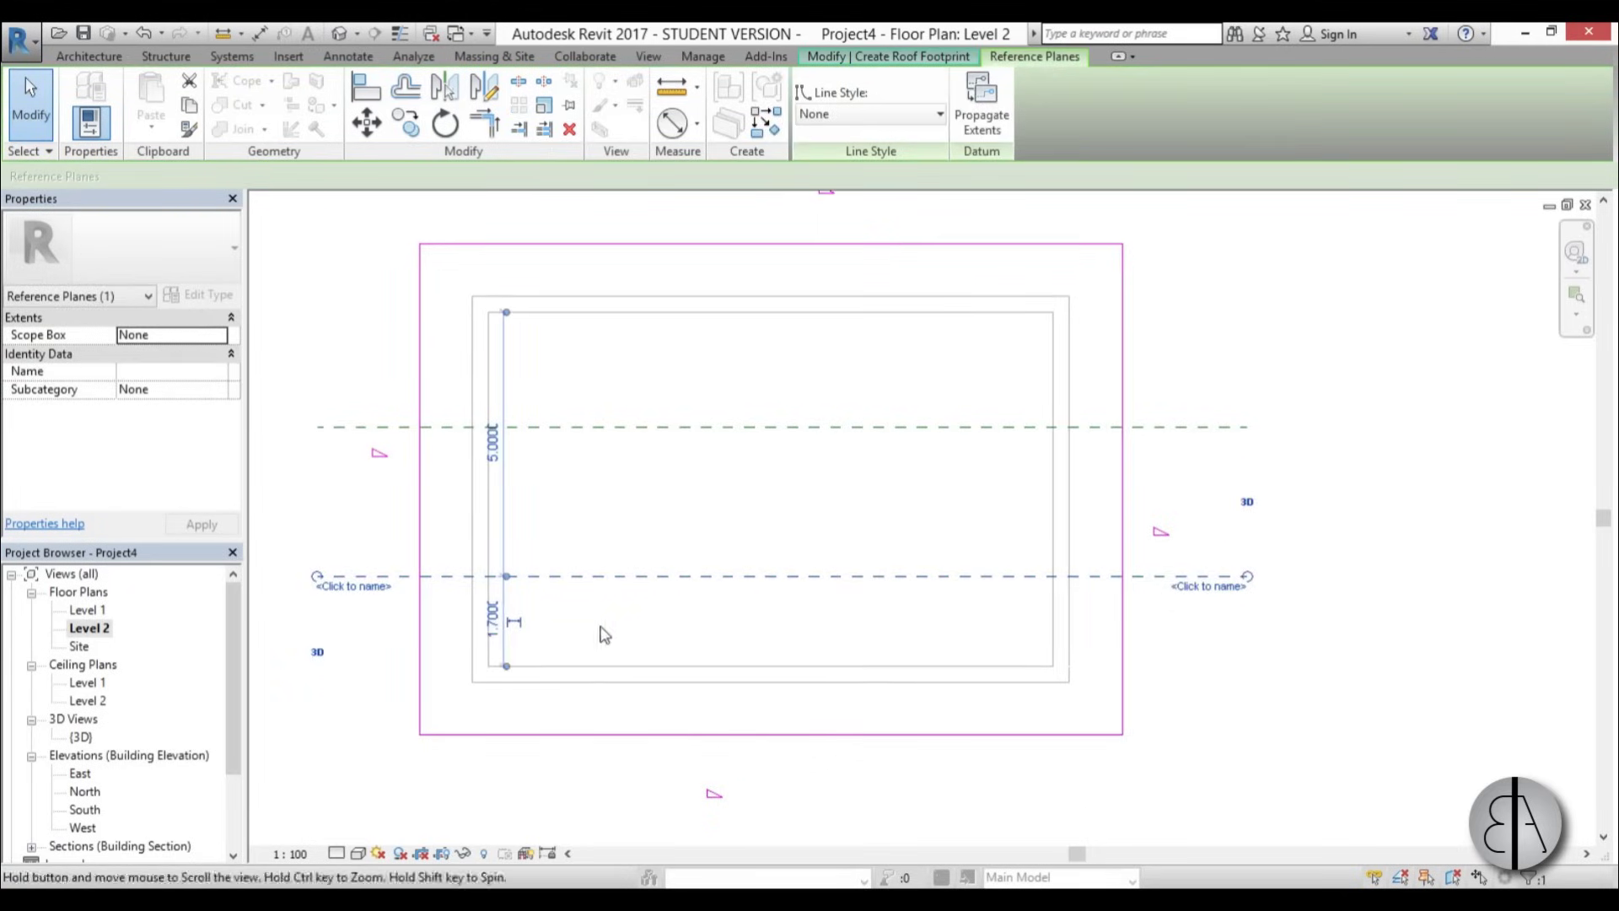
pyautogui.click(501, 643)
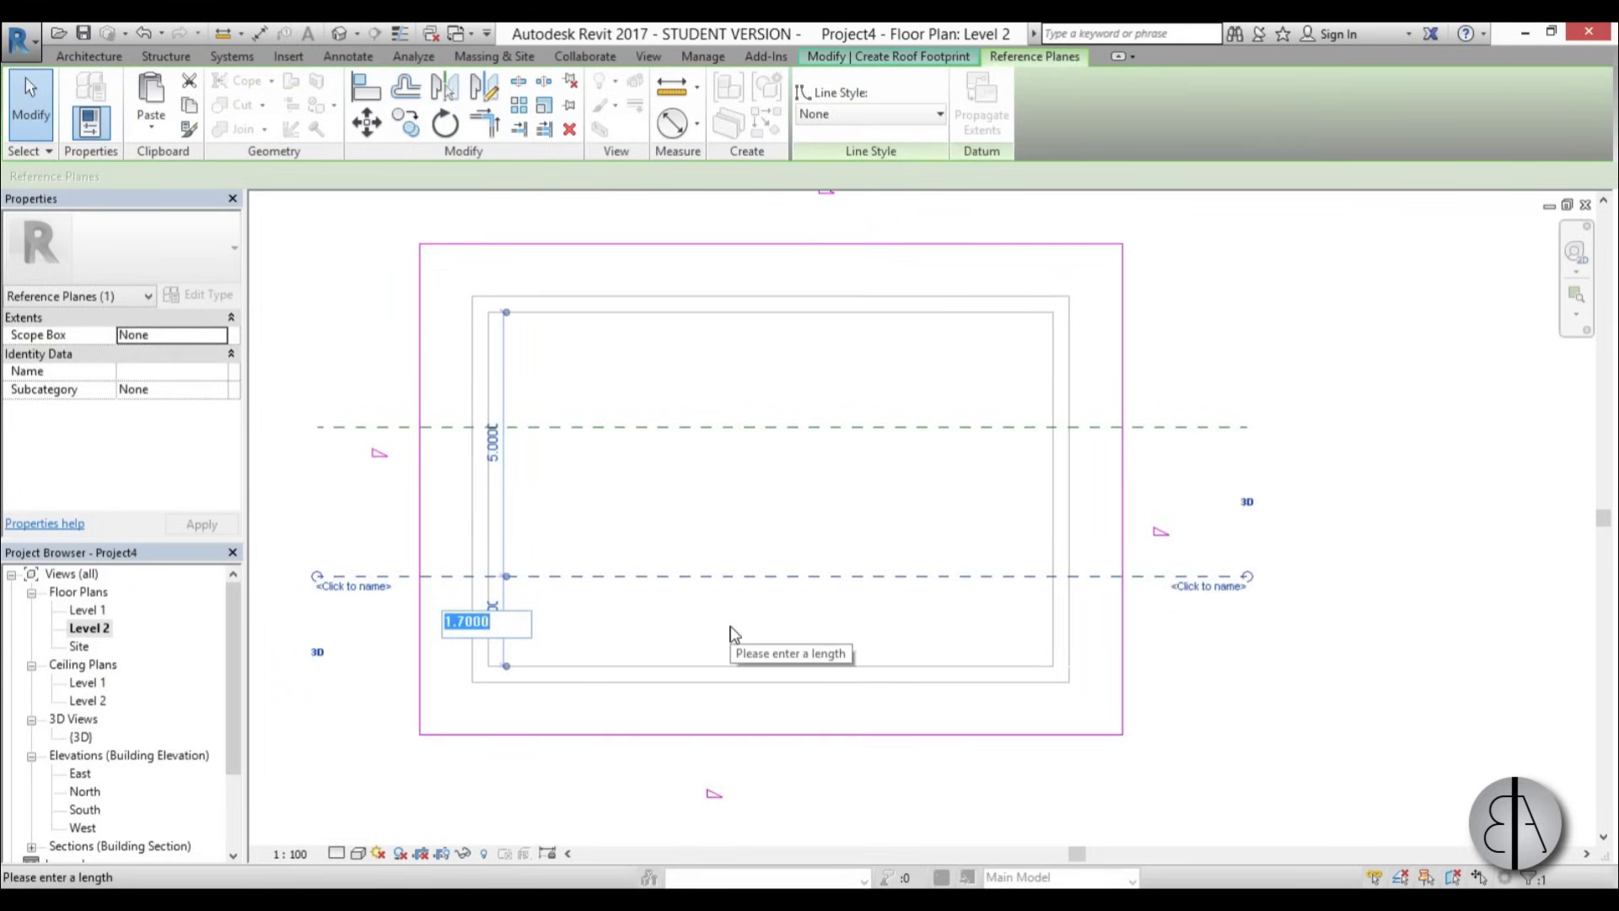
pyautogui.write('1.6')
pyautogui.press('Return')
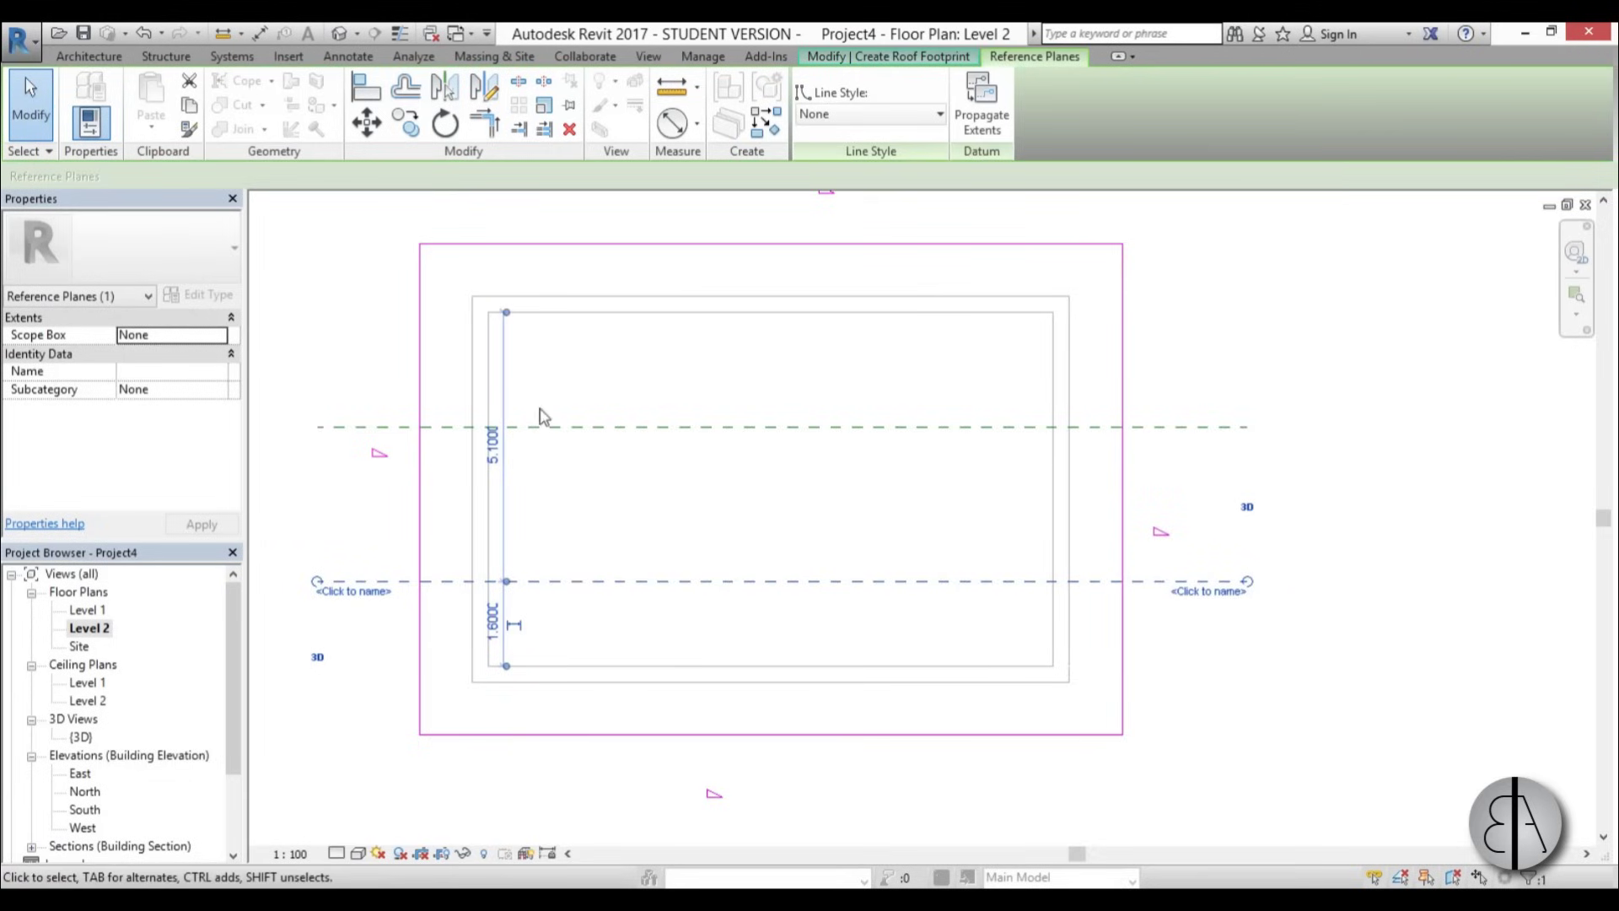
pyautogui.click(541, 426)
pyautogui.click(493, 370)
pyautogui.write('1.6')
pyautogui.press('Return')
pyautogui.click(643, 458)
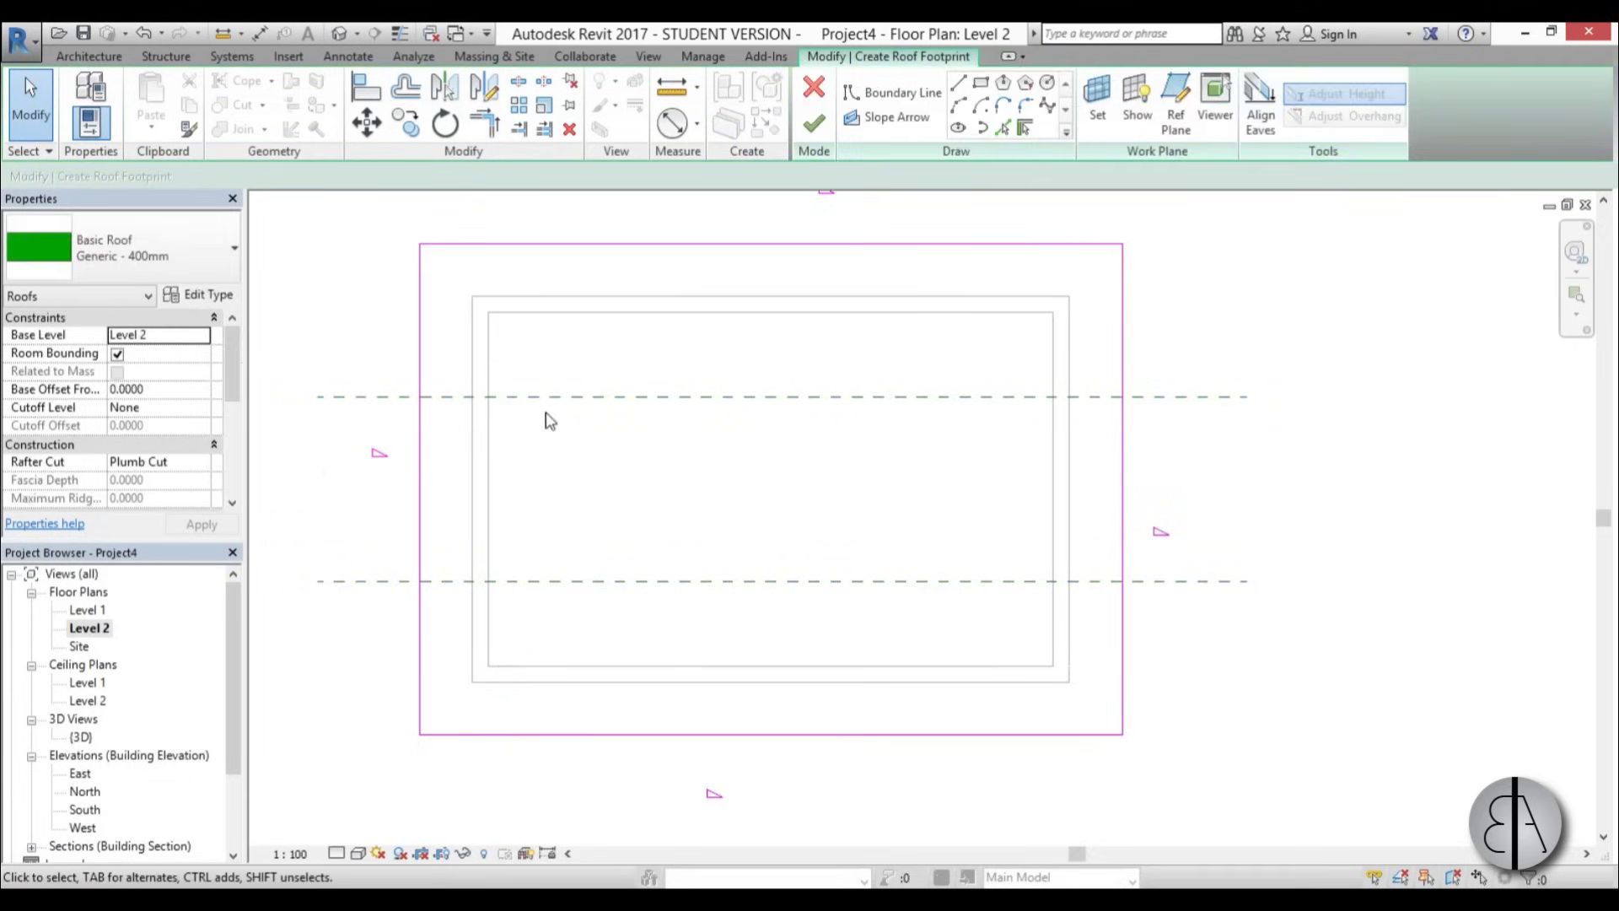
# - Split both short boundary lines of the roof sketch where they cross the two reference planes
pyautogui.scroll(2, 573, 527)
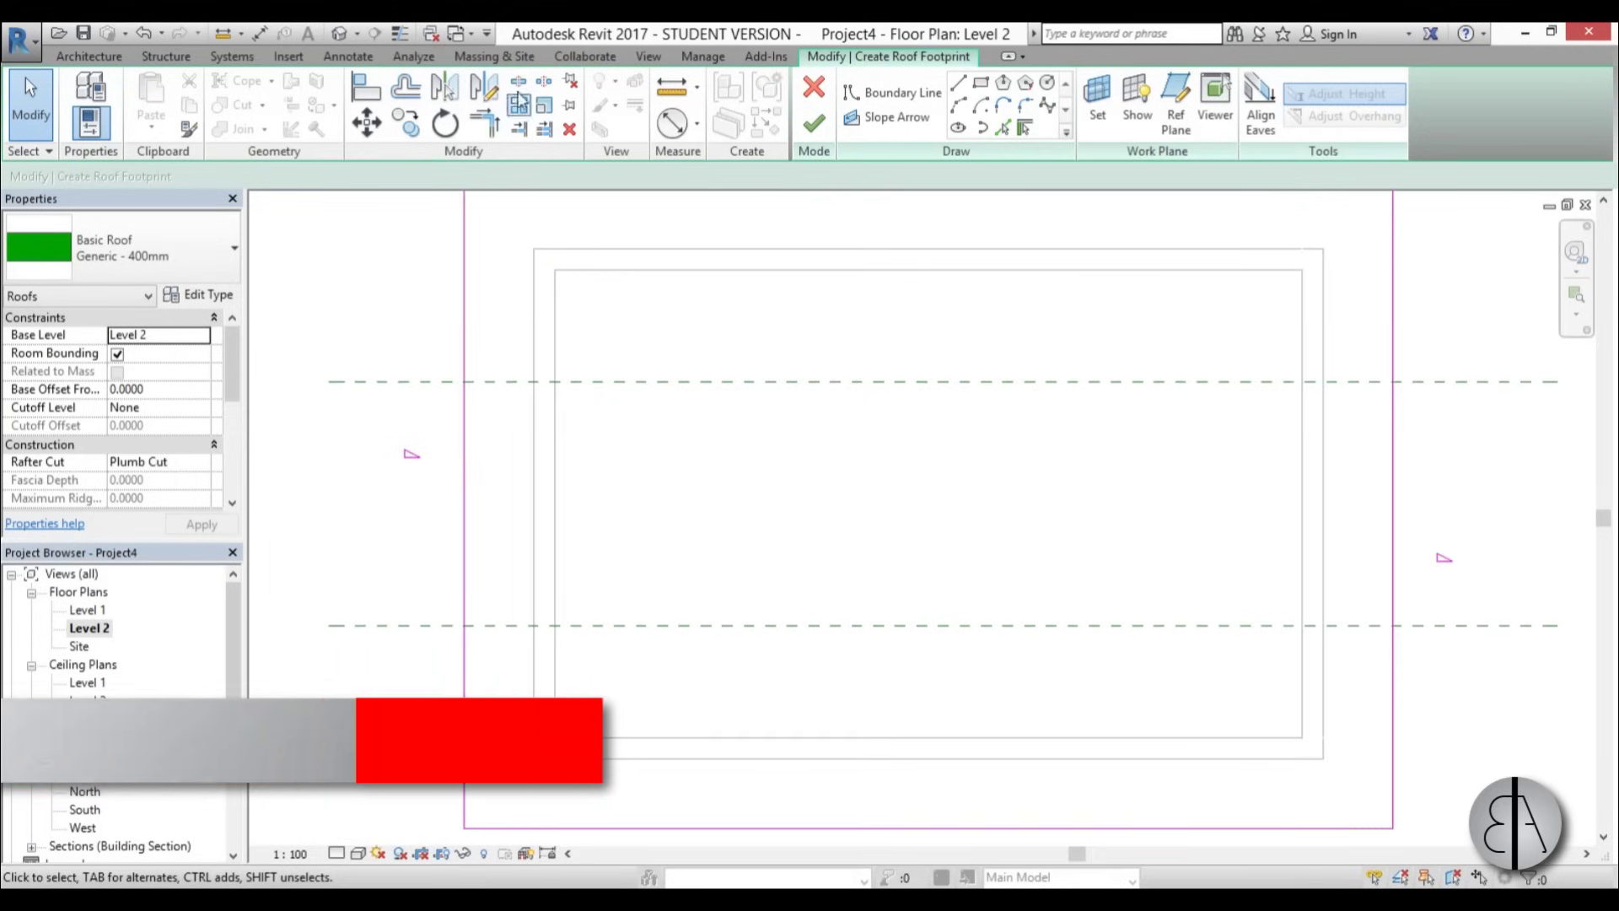
pyautogui.press('s')
pyautogui.press('l')
pyautogui.click(466, 381)
pyautogui.click(464, 625)
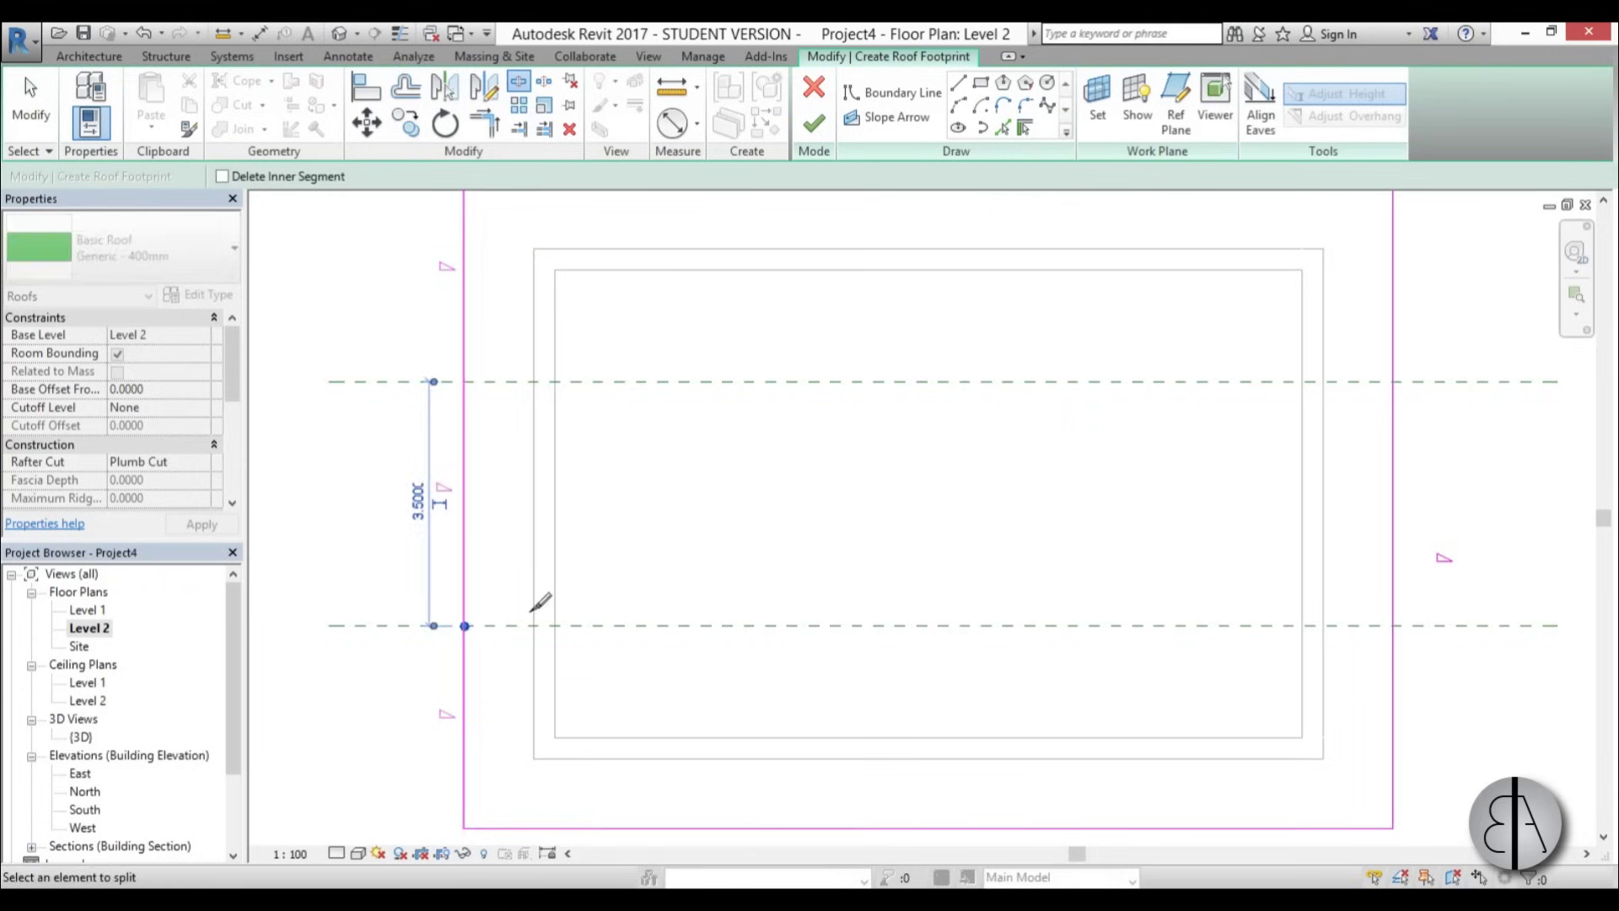
pyautogui.click(1393, 626)
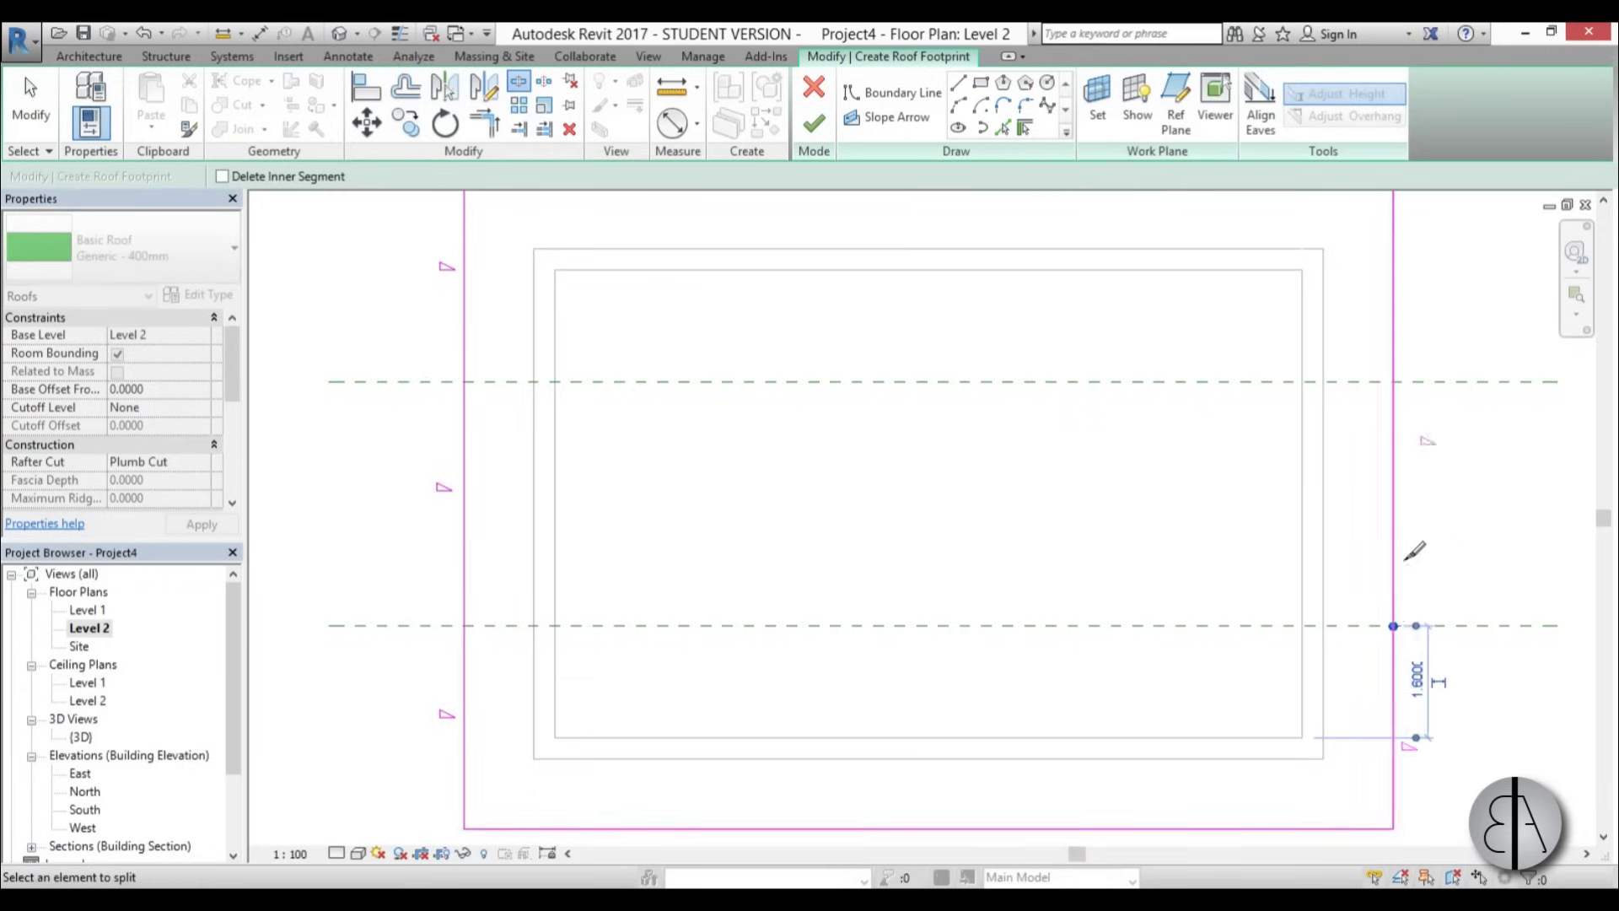
pyautogui.click(1395, 381)
pyautogui.scroll(-4, 903, 568)
pyautogui.press('Escape')
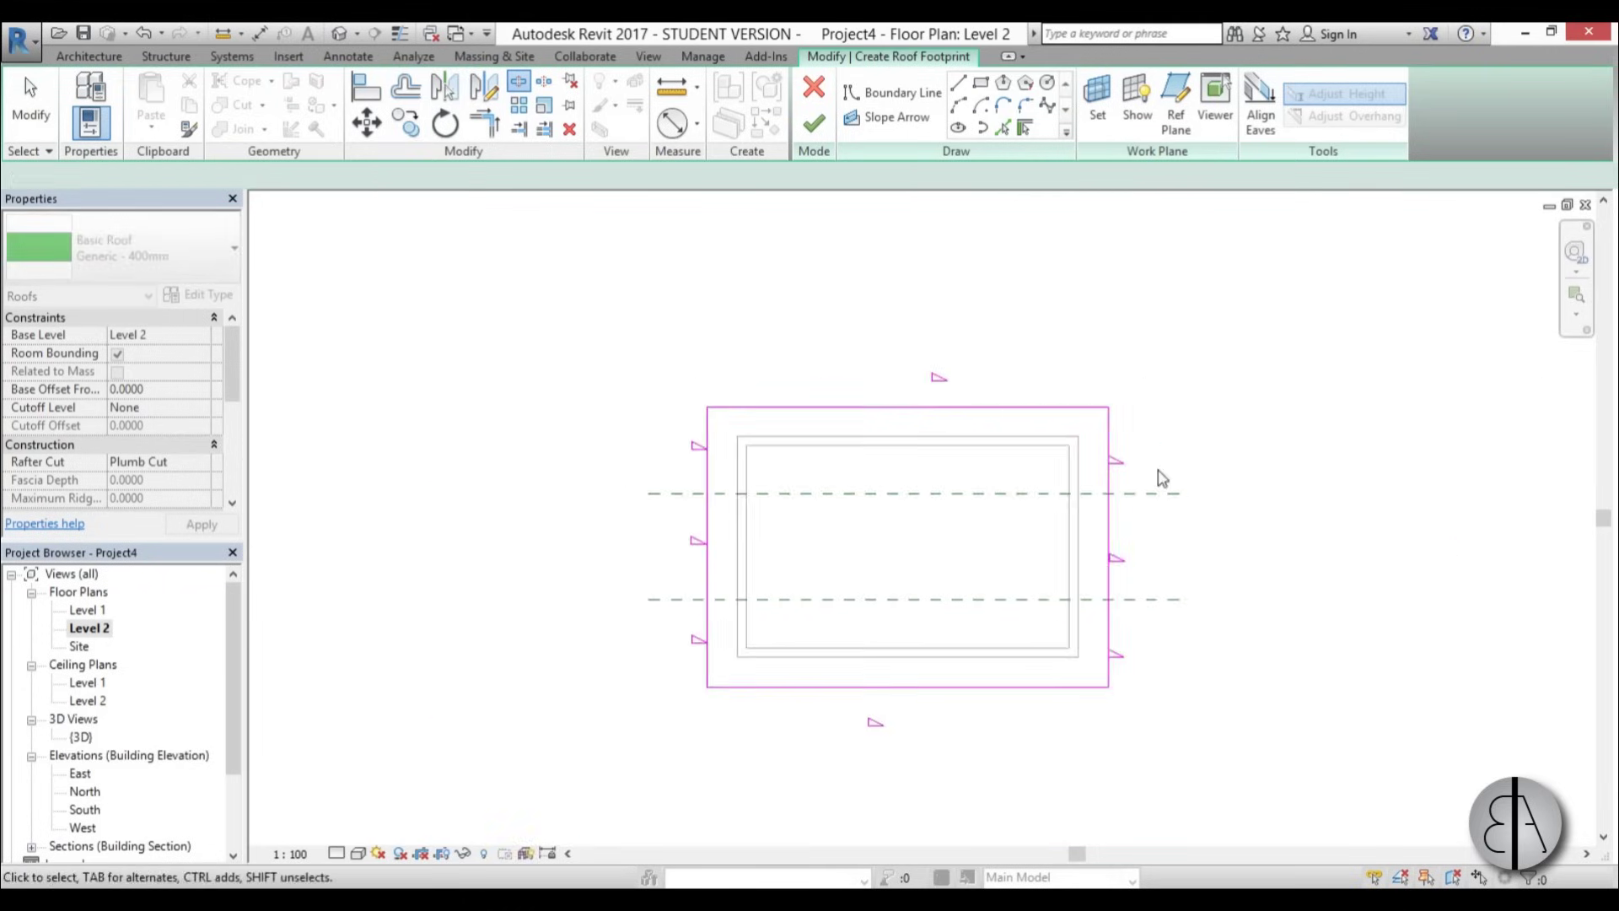
# - Turn off Defines Slope for the outer segments of both short sides, leaving out the middle segments
pyautogui.moveTo(740, 491)
pyautogui.mouseDown()
pyautogui.moveTo(1214, 688)
pyautogui.moveTo(636, 643)
pyautogui.moveTo(640, 603)
pyautogui.mouseUp()
pyautogui.scroll(2, 941, 583)
pyautogui.moveTo(941, 583); pyautogui.dragTo(915, 562, button='middle')
pyautogui.click(426, 179)
pyautogui.press('Escape')
# - Set the Offset From Roof Base of the two middle side segments to 1.0 and finish the roof footprint
pyautogui.moveTo(1352, 532); pyautogui.dragTo(377, 528)
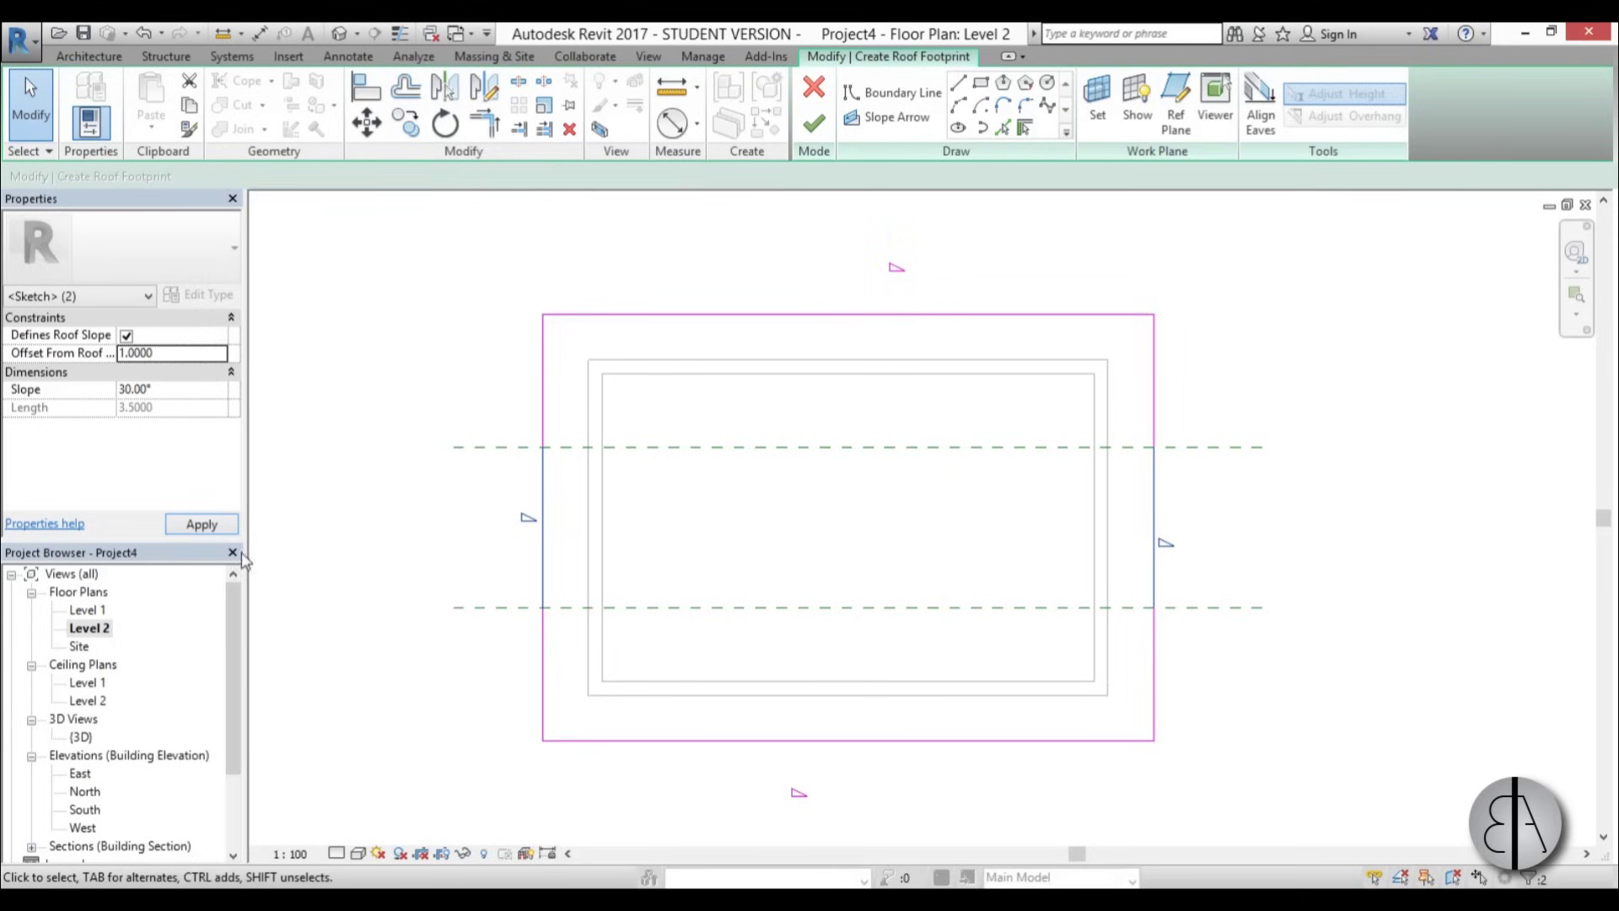
pyautogui.click(218, 524)
pyautogui.click(814, 126)
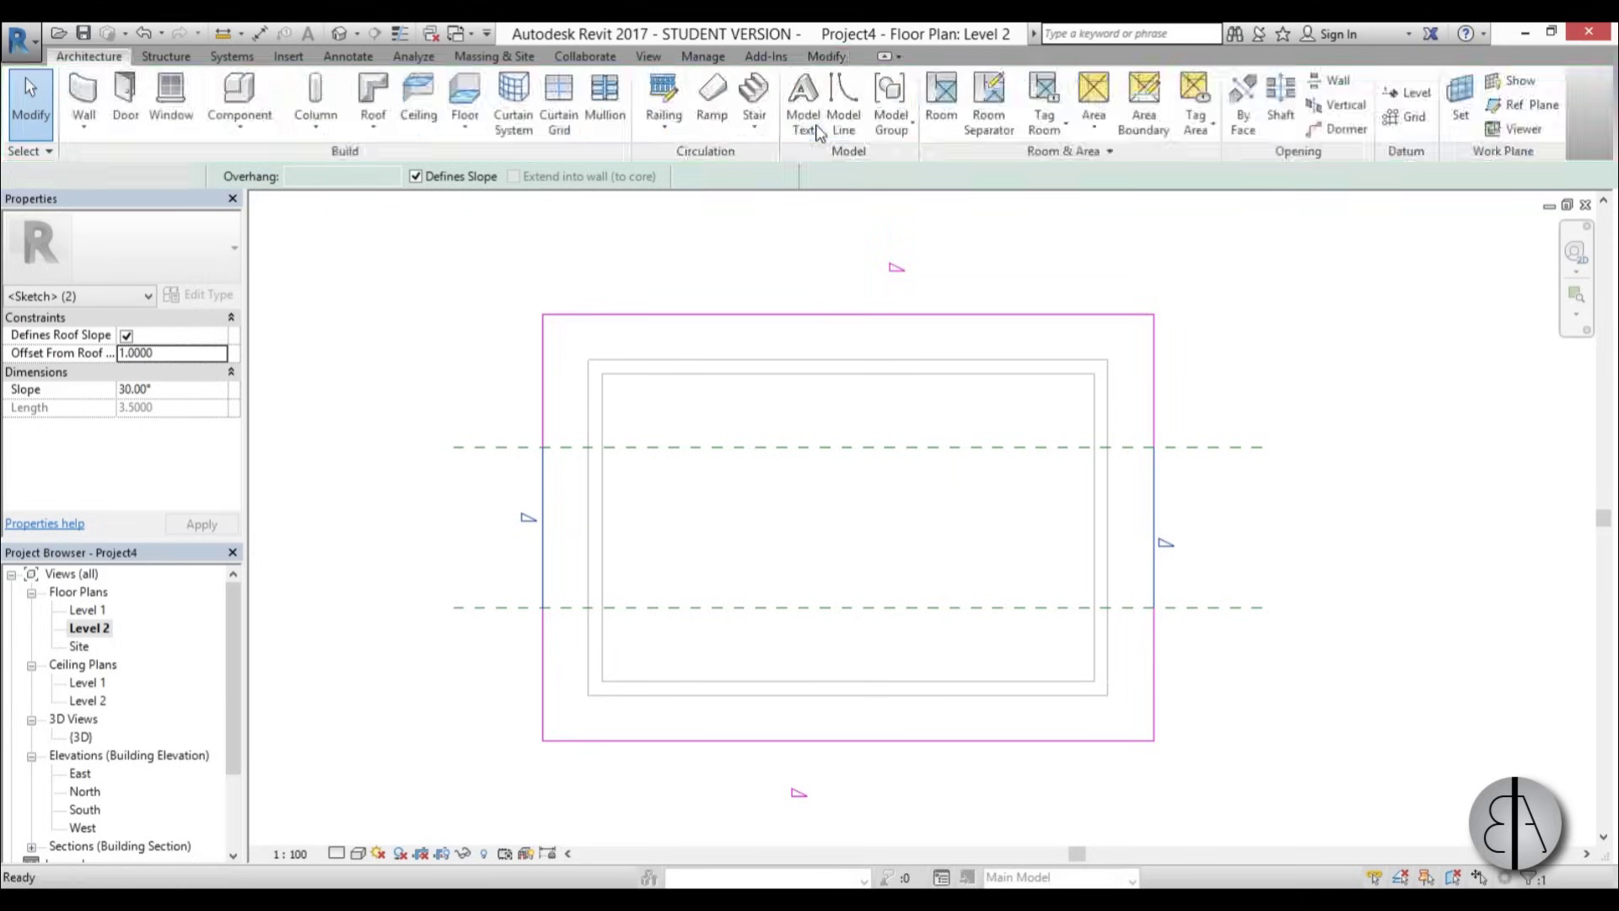
# - In the 3D view, select the chain of four walls and attach their tops to the clipped-gable roof
pyautogui.doubleClick(77, 740)
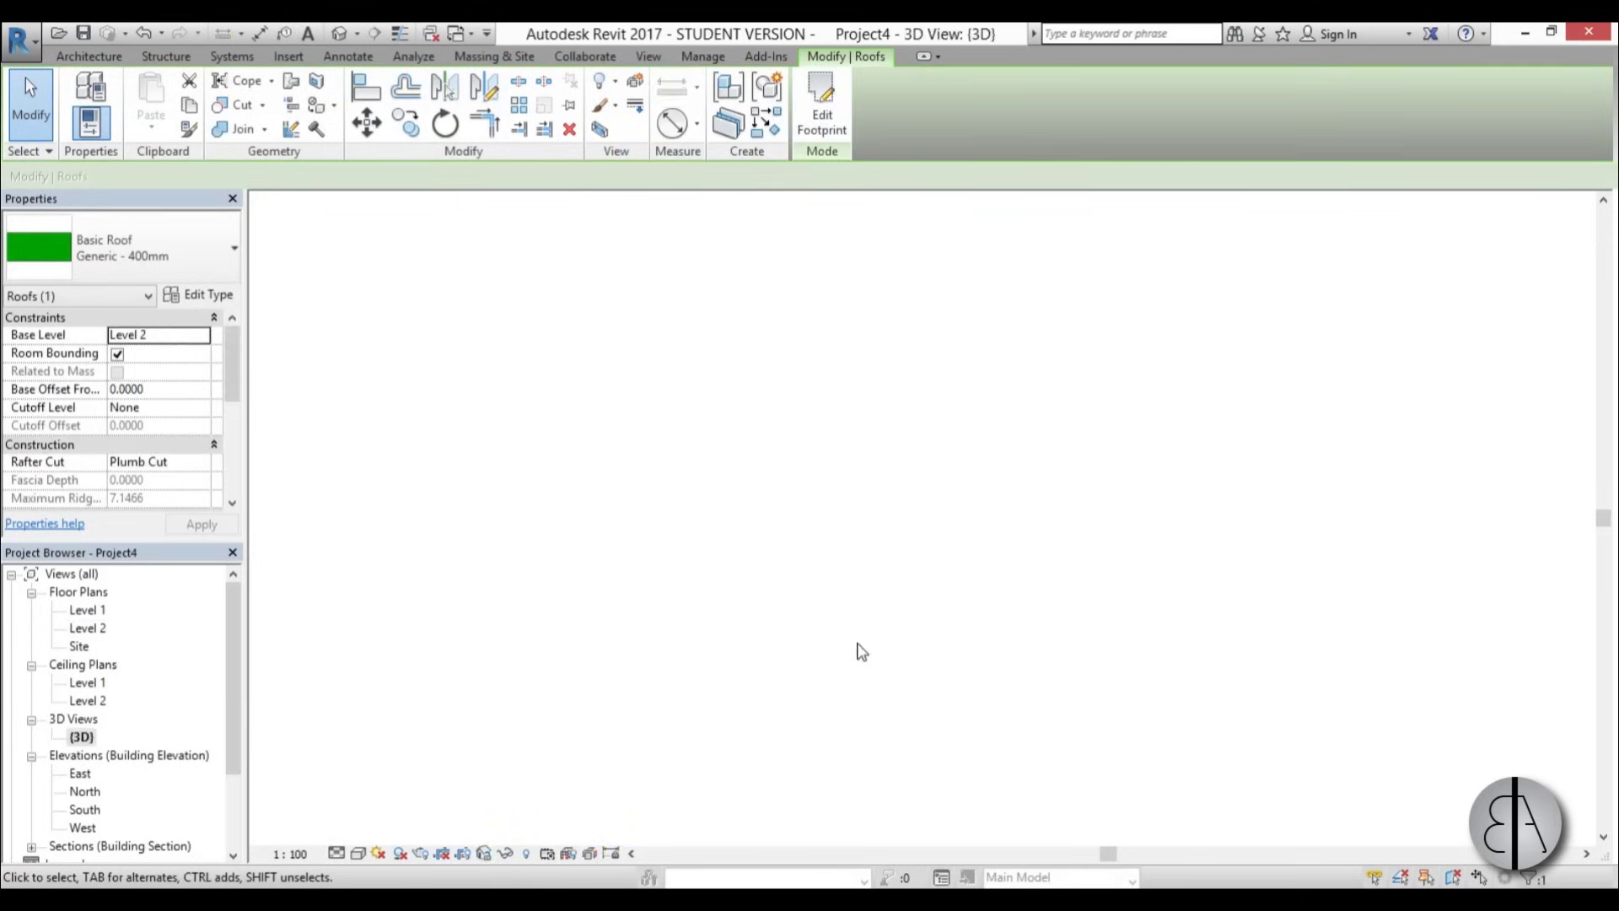
pyautogui.keyDown('shift'); pyautogui.moveTo(1104, 670); pyautogui.dragTo(1192, 643, button='middle'); pyautogui.keyUp('shift')
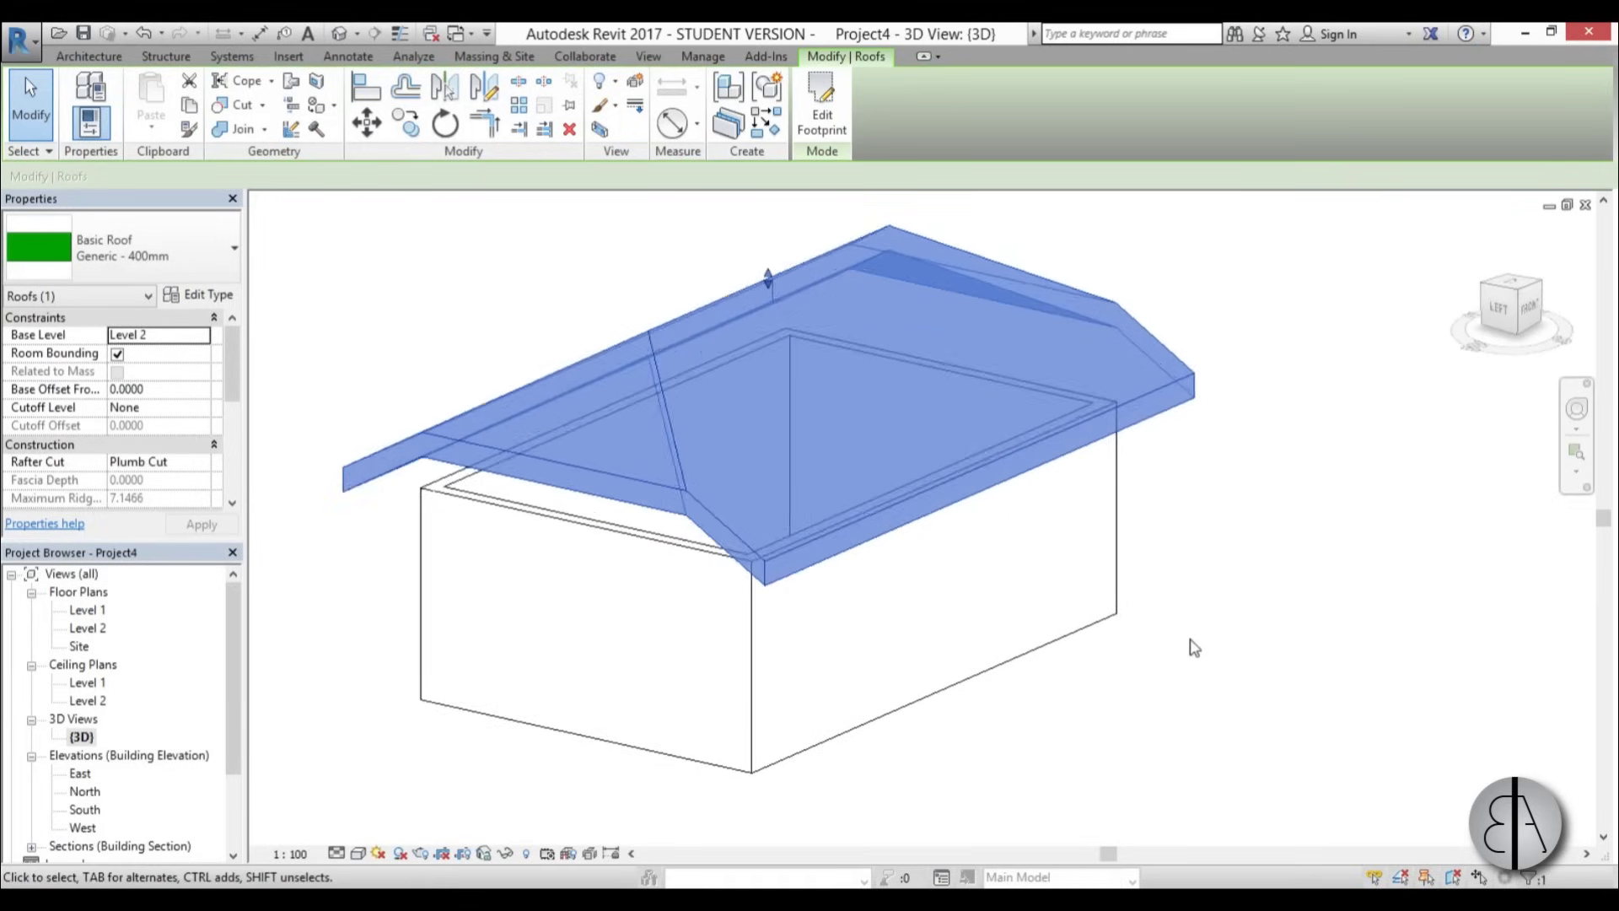
pyautogui.click(1163, 650)
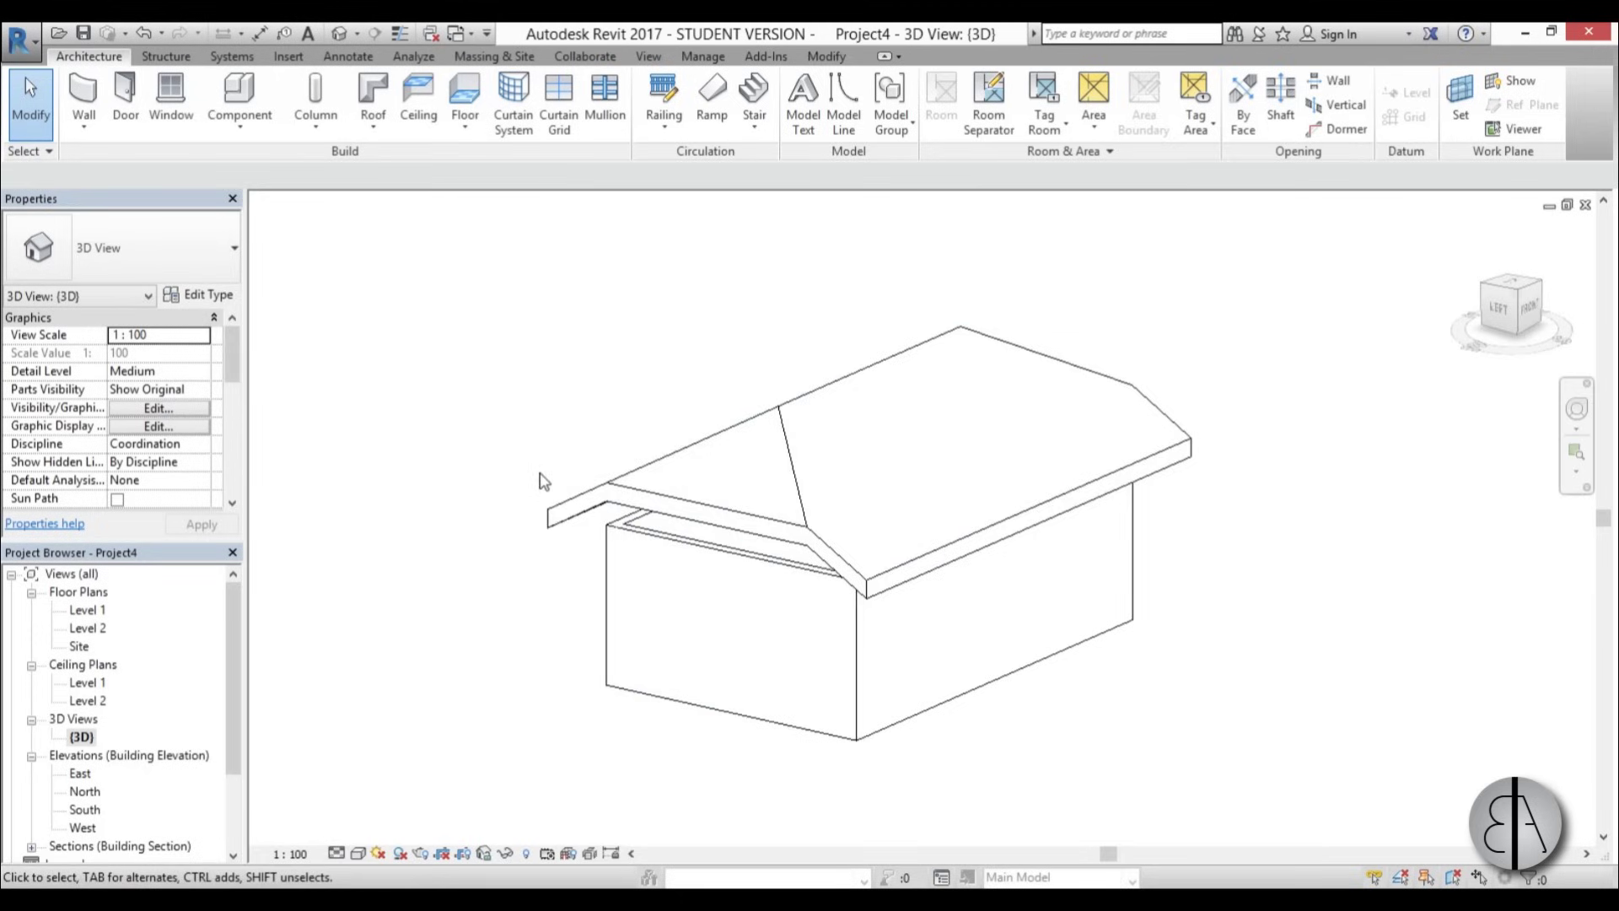
pyautogui.press('Tab')
pyautogui.click(749, 571)
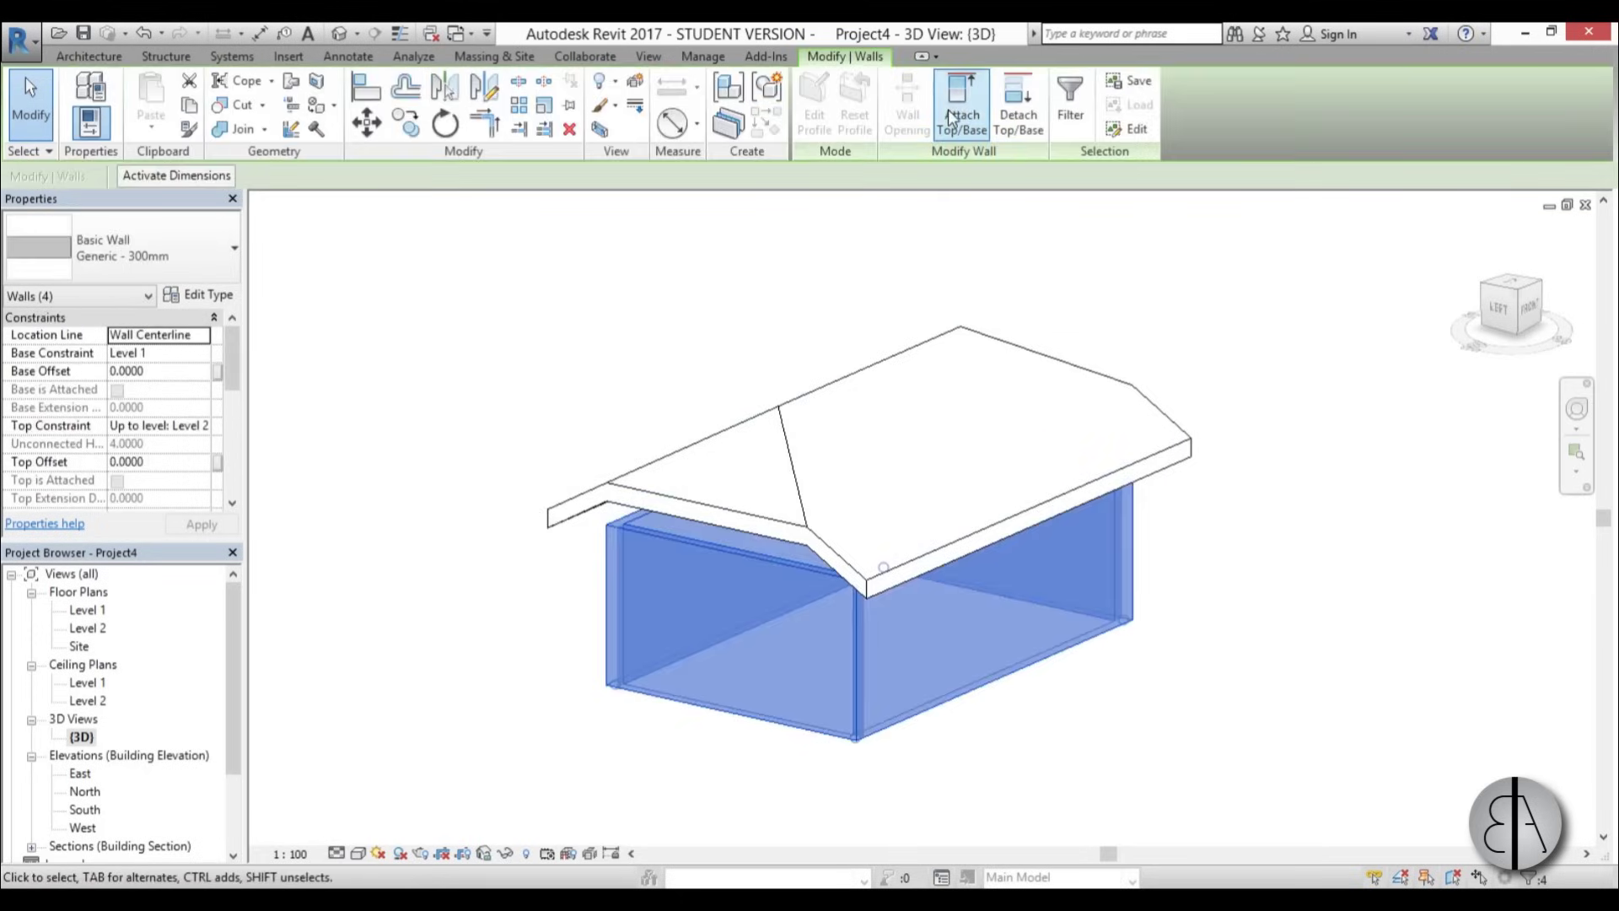
pyautogui.click(948, 109)
pyautogui.click(852, 367)
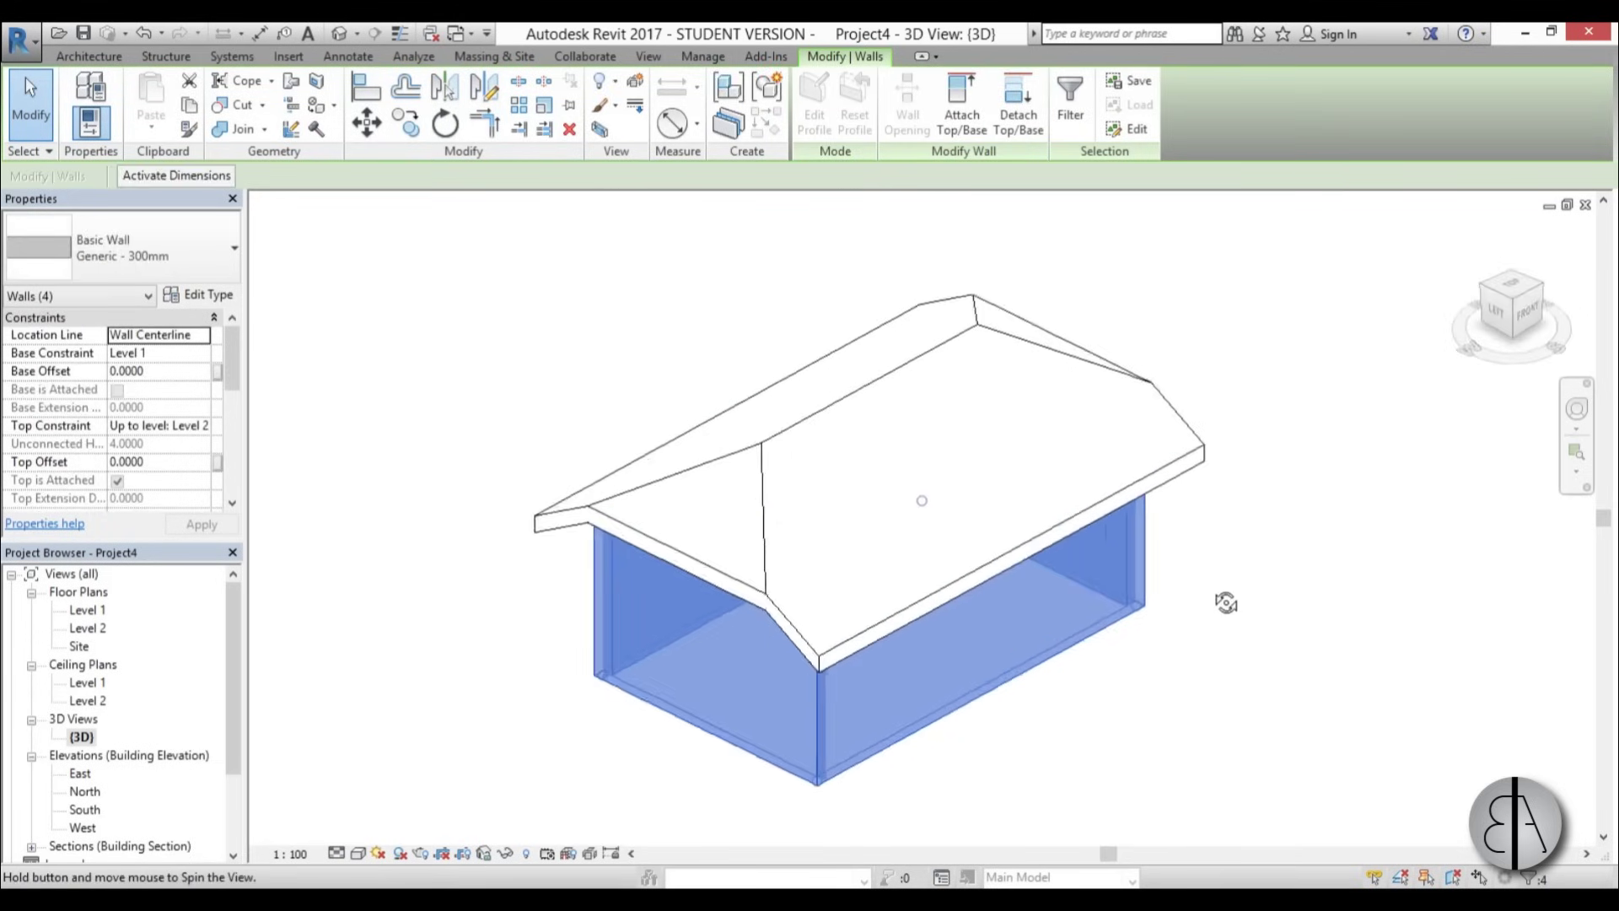
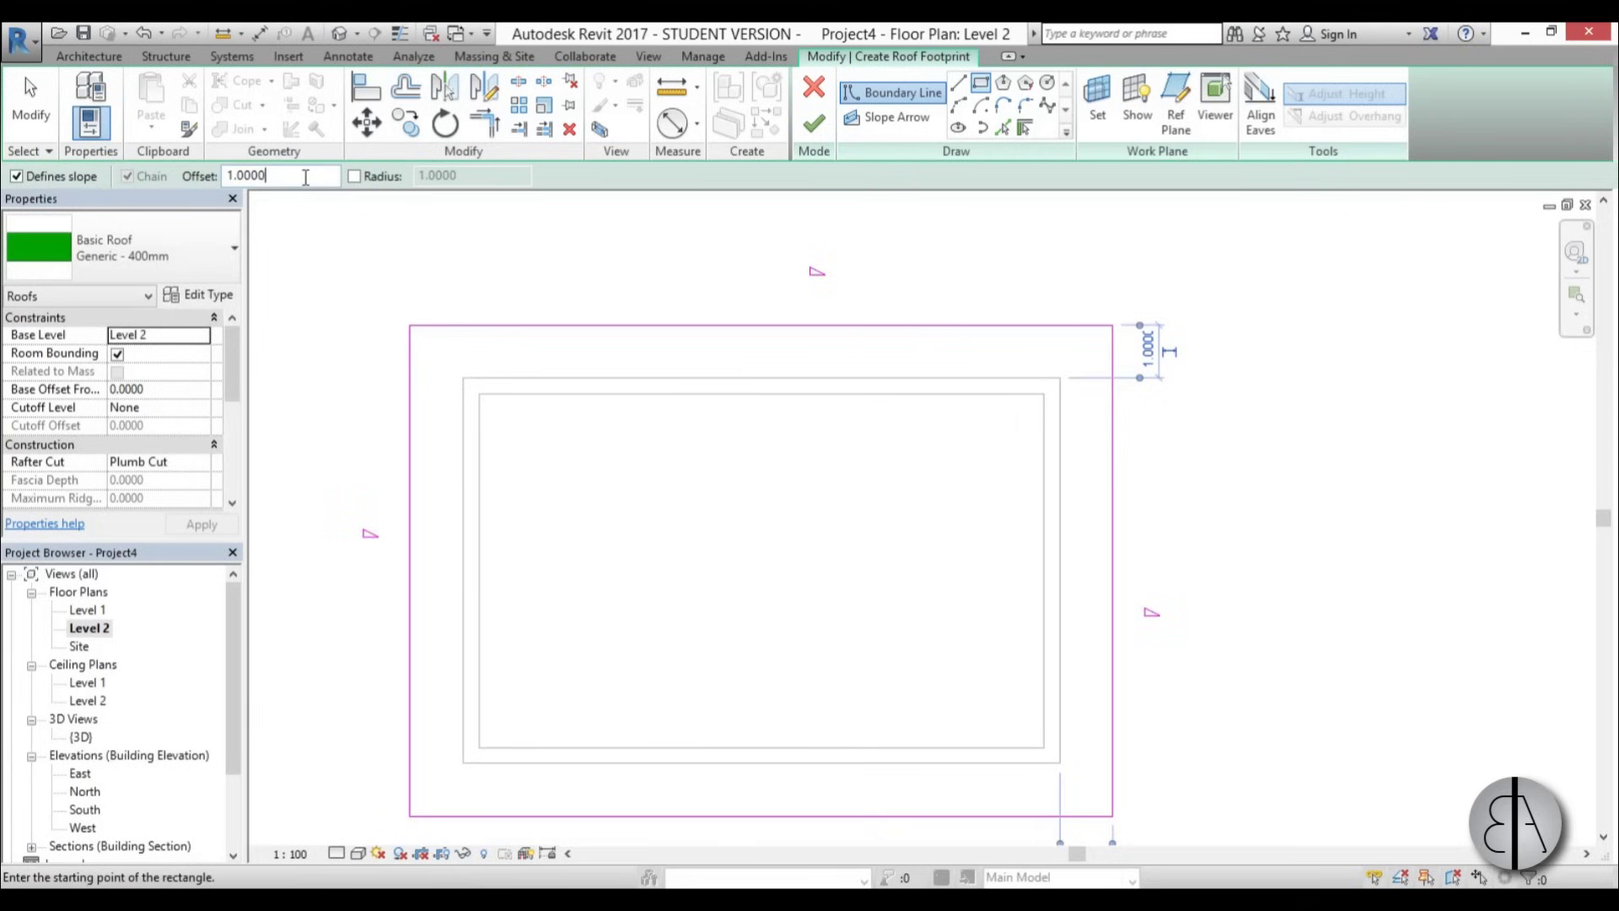
# - Draw a second rectangle in the new roof footprint, offset 1.0 inward from the outer faces of the walls
pyautogui.click(299, 174)
pyautogui.click(467, 377)
pyautogui.scroll(-2, 708, 523)
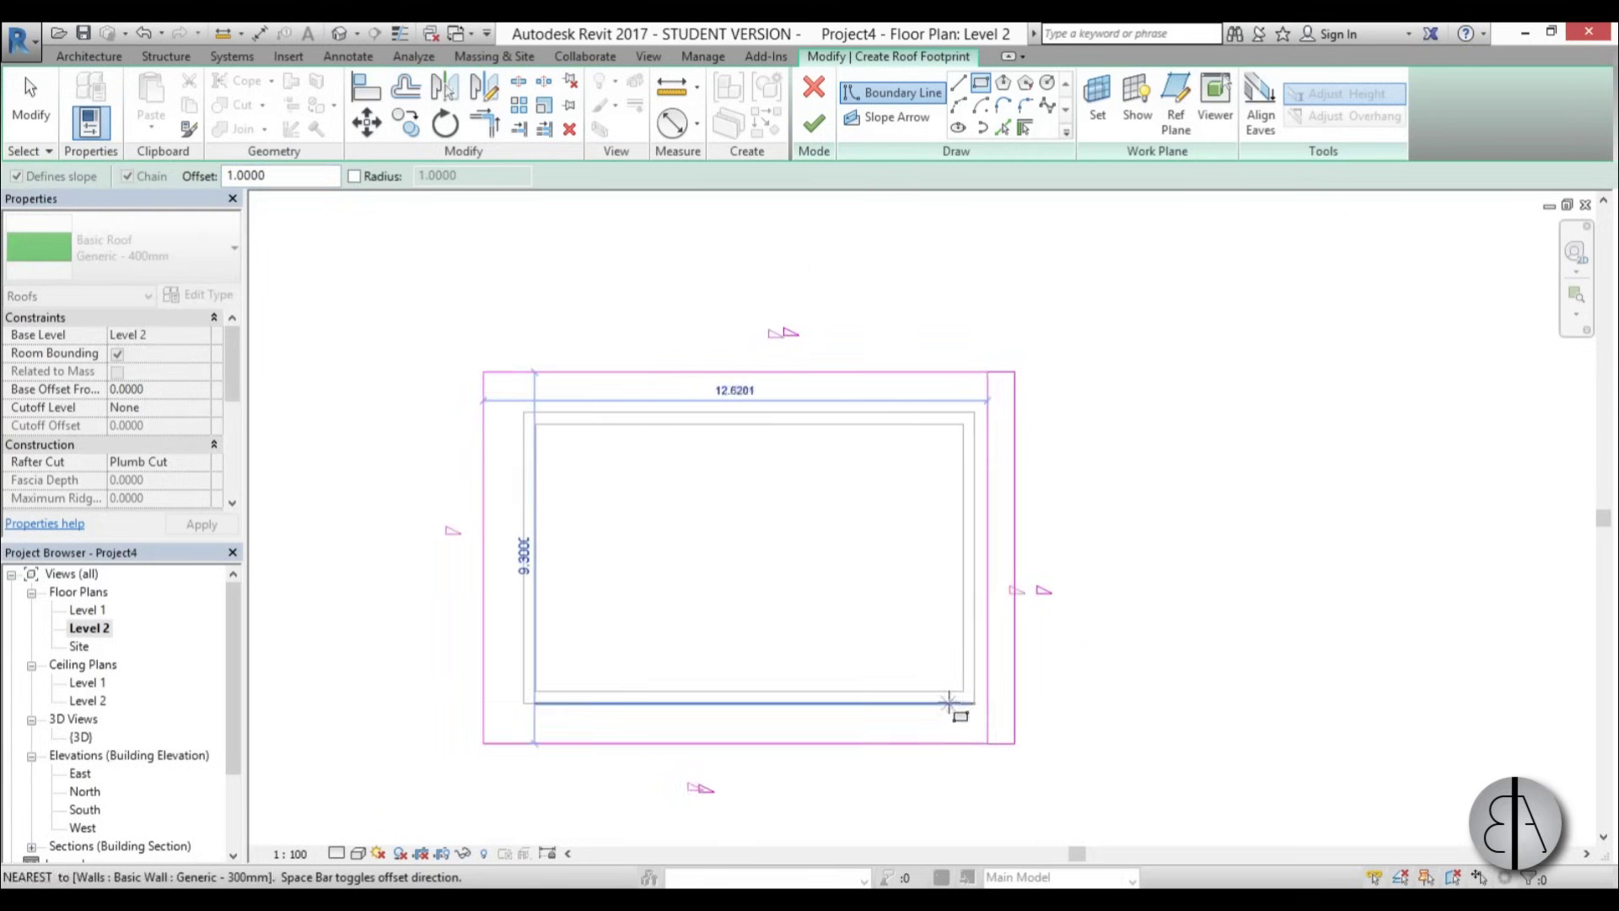
pyautogui.click(974, 703)
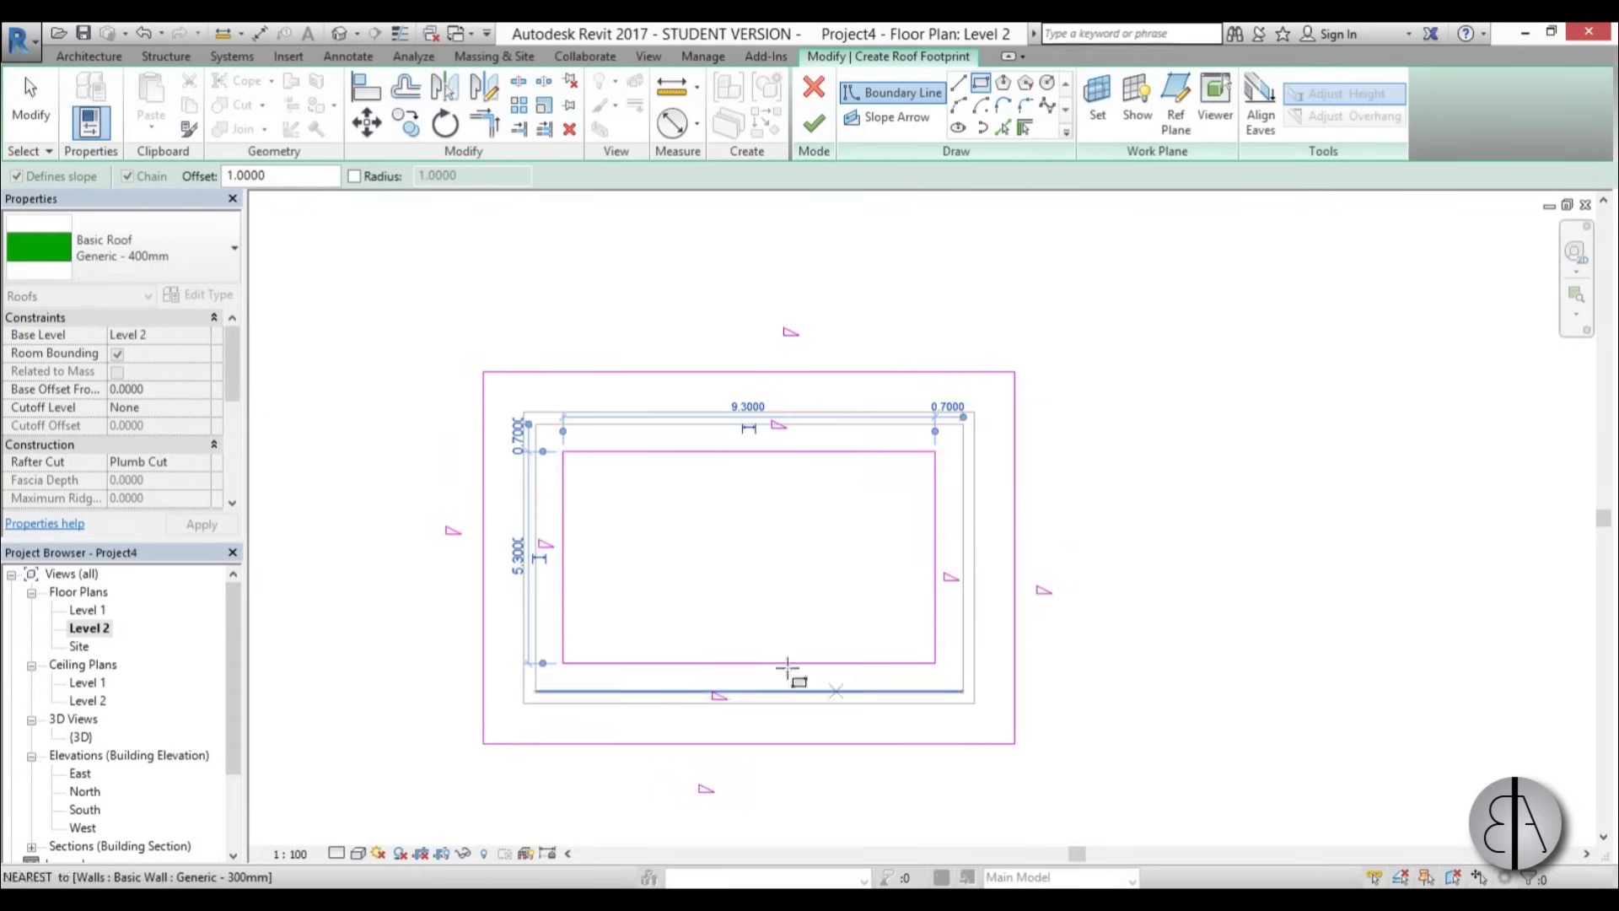
# - Turn off Defines Slope for the four lines of the inner rectangle and finish the roof footprint
pyautogui.scroll(1, 764, 607)
pyautogui.press('Escape')
pyautogui.press('Escape')
pyautogui.moveTo(1015, 719); pyautogui.dragTo(663, 486)
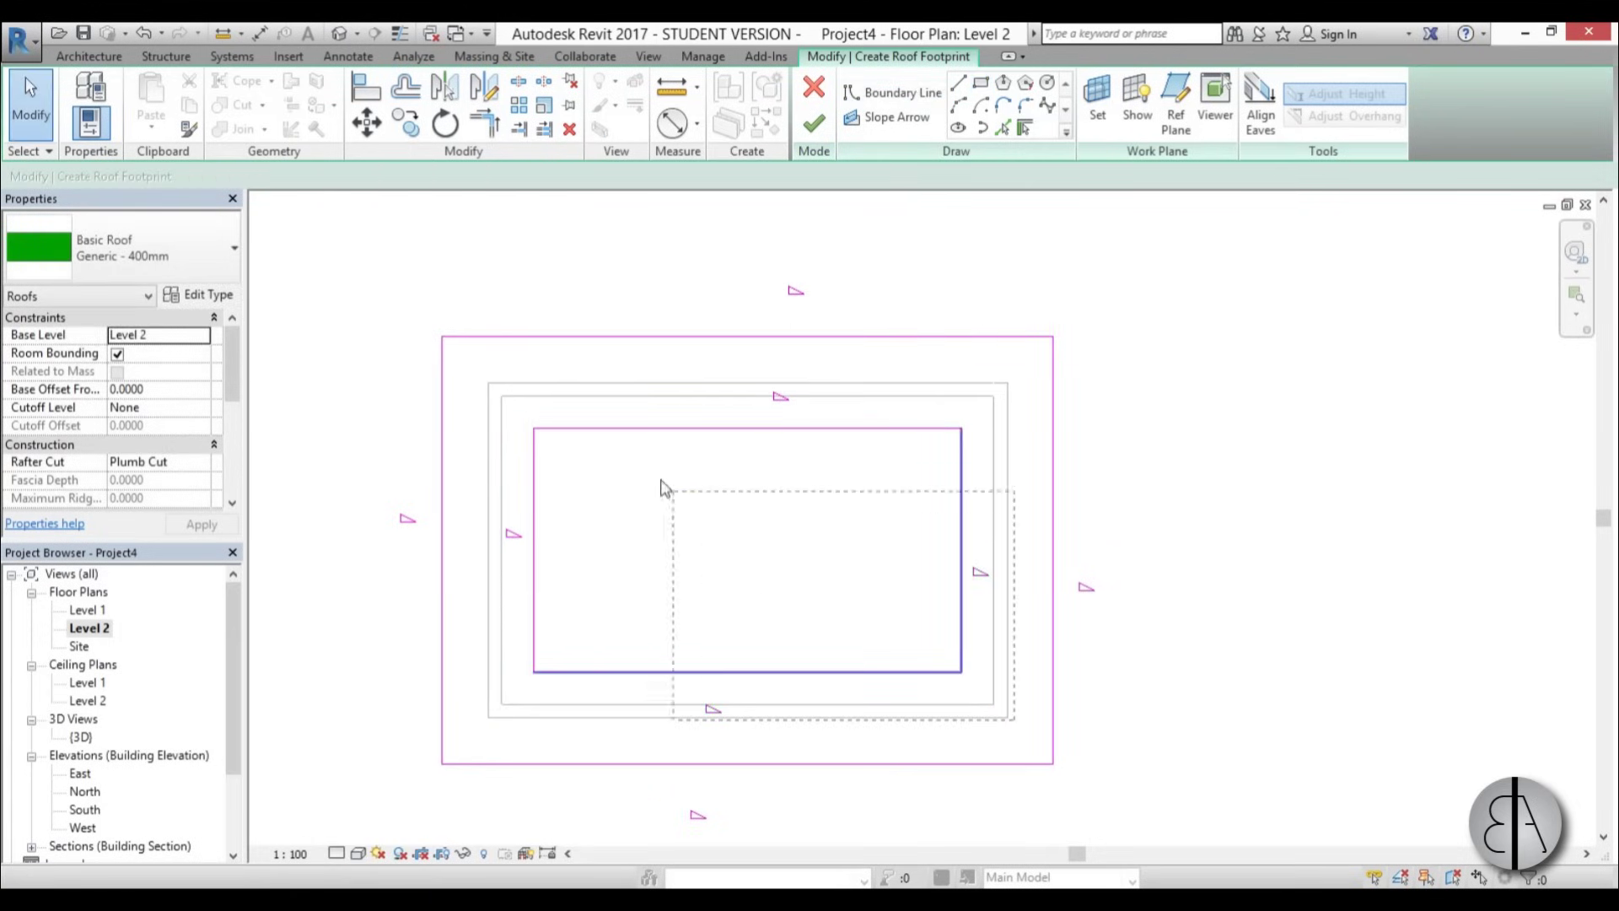
pyautogui.moveTo(533, 406); pyautogui.dragTo(499, 401)
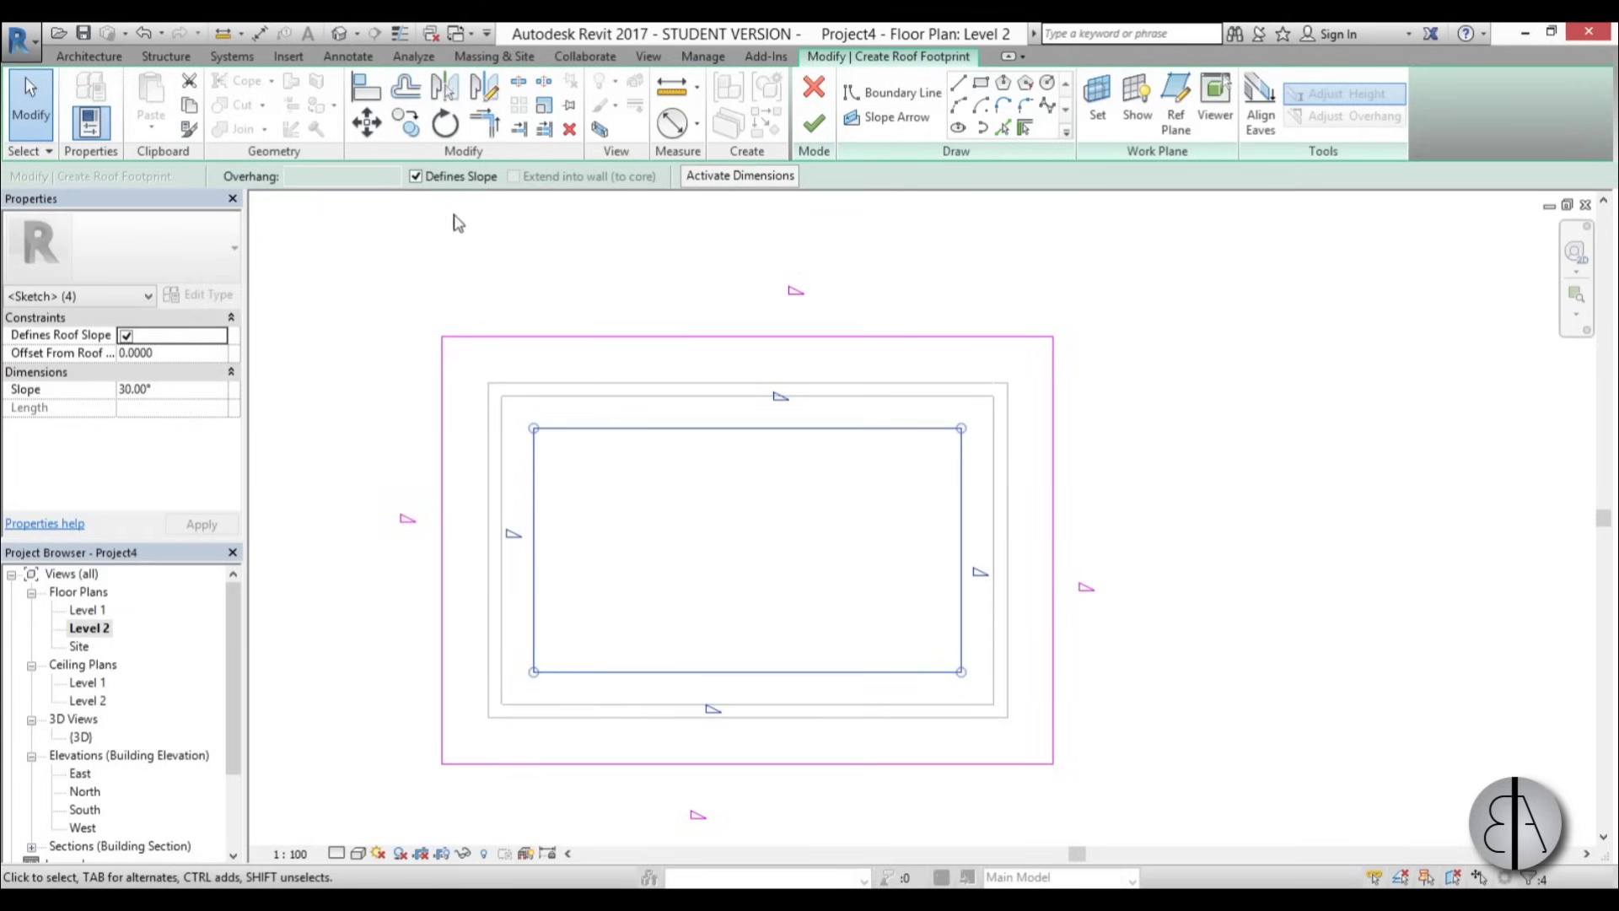
pyautogui.click(816, 126)
pyautogui.click(711, 253)
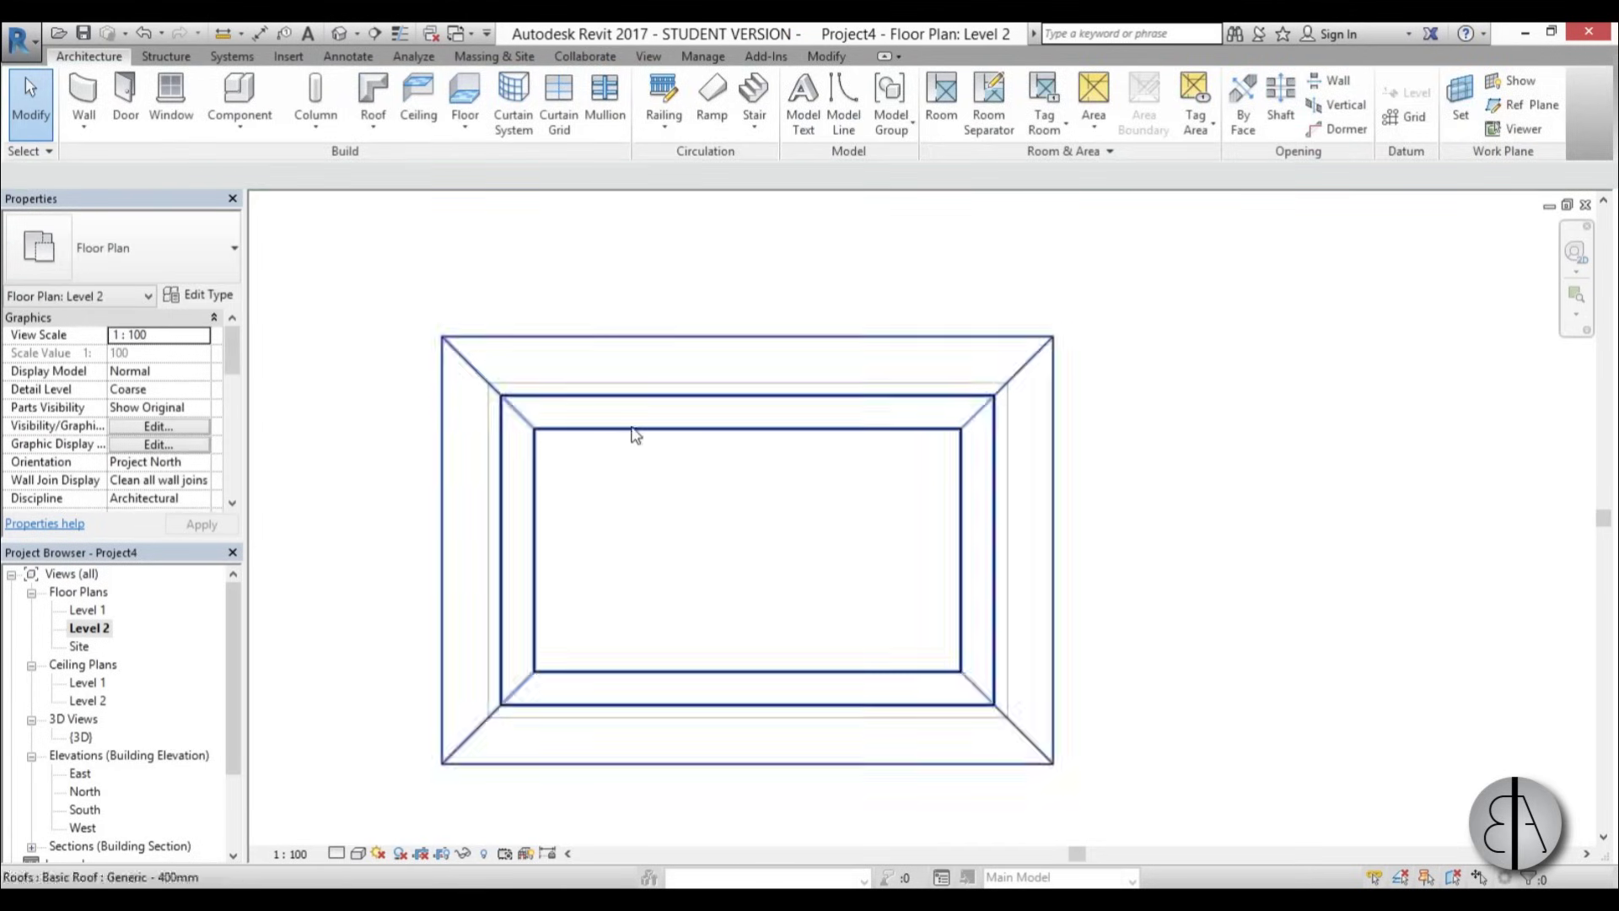
# - In the Site plan, start a footprint roof on Level 2 and draw its rectangular boundary along the existing roof's inner opening
pyautogui.doubleClick(79, 646)
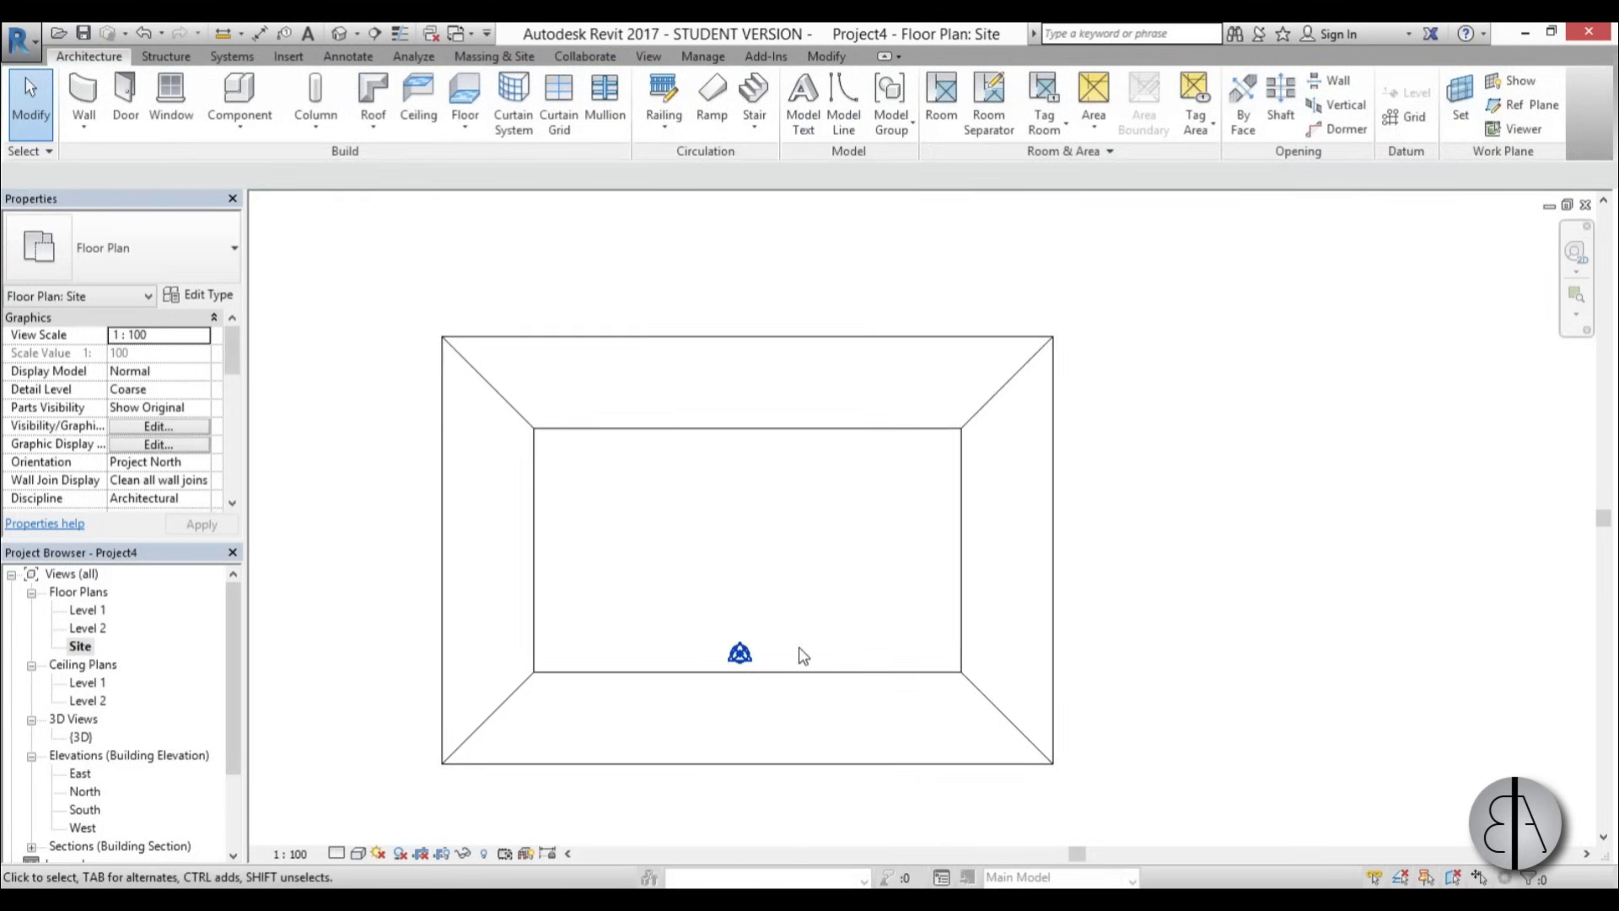
pyautogui.scroll(3, 616, 571)
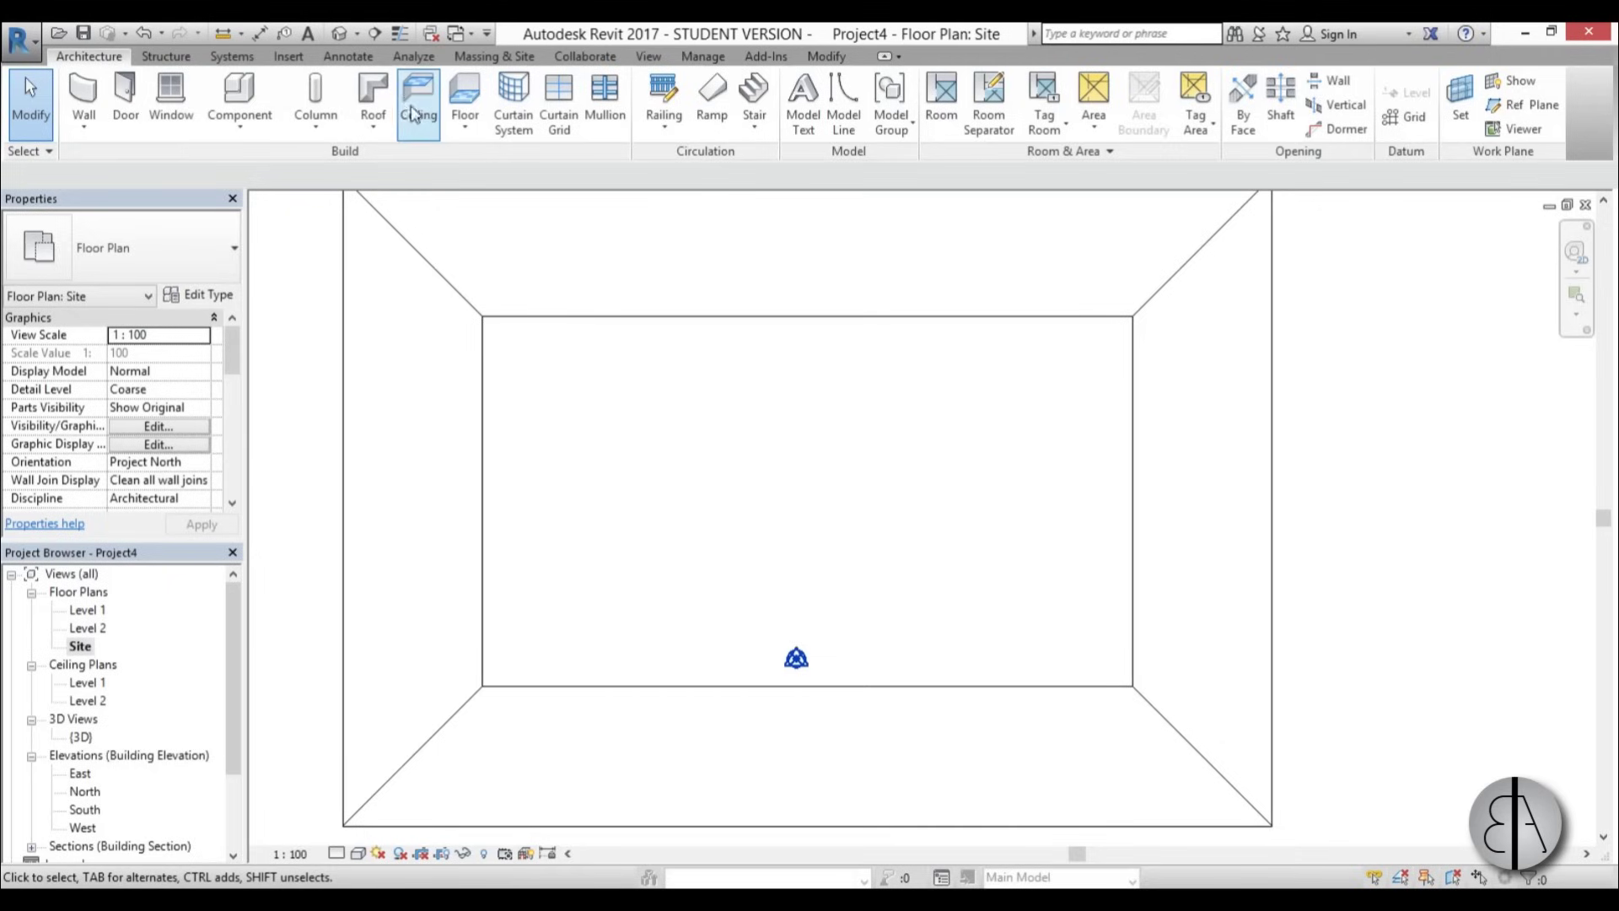
pyautogui.click(373, 94)
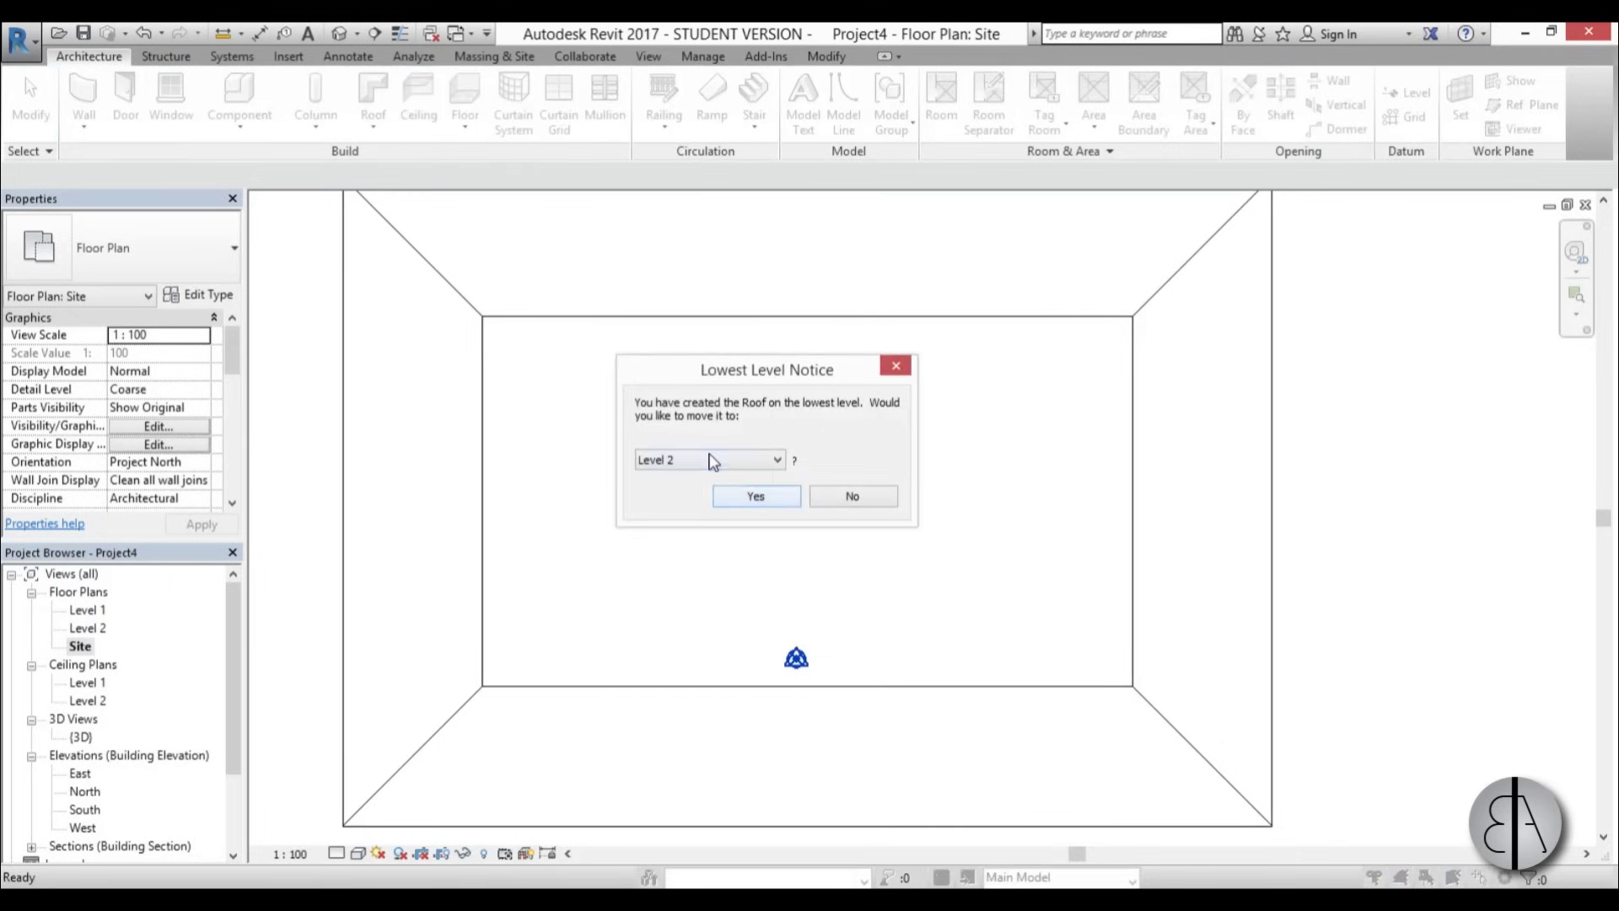
pyautogui.click(712, 461)
pyautogui.click(713, 474)
pyautogui.click(755, 496)
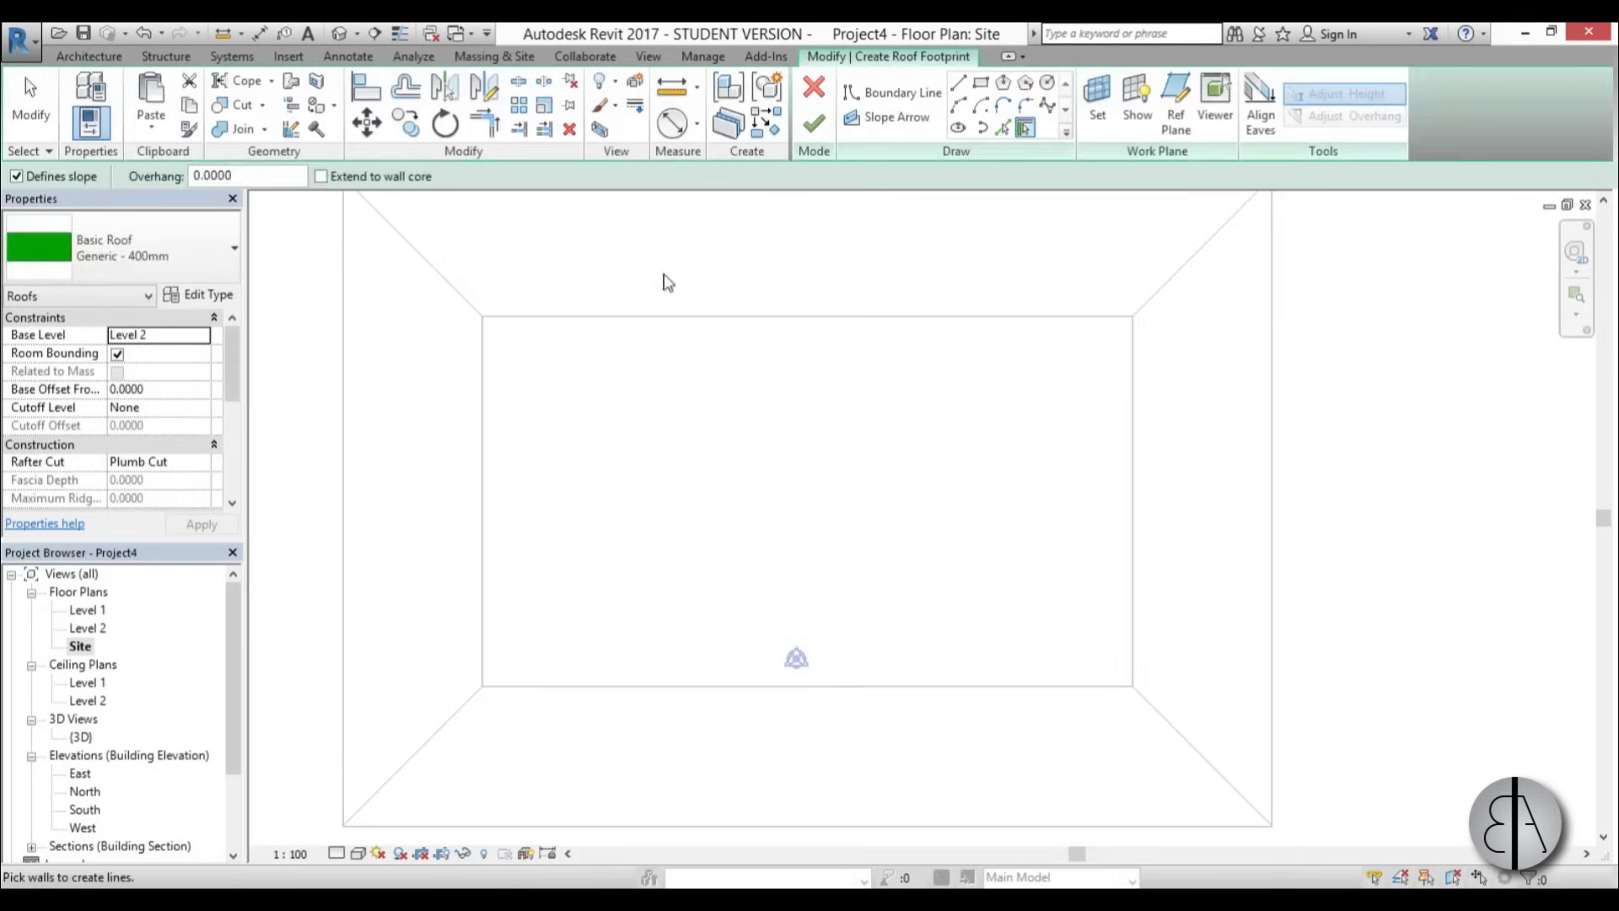
pyautogui.click(981, 84)
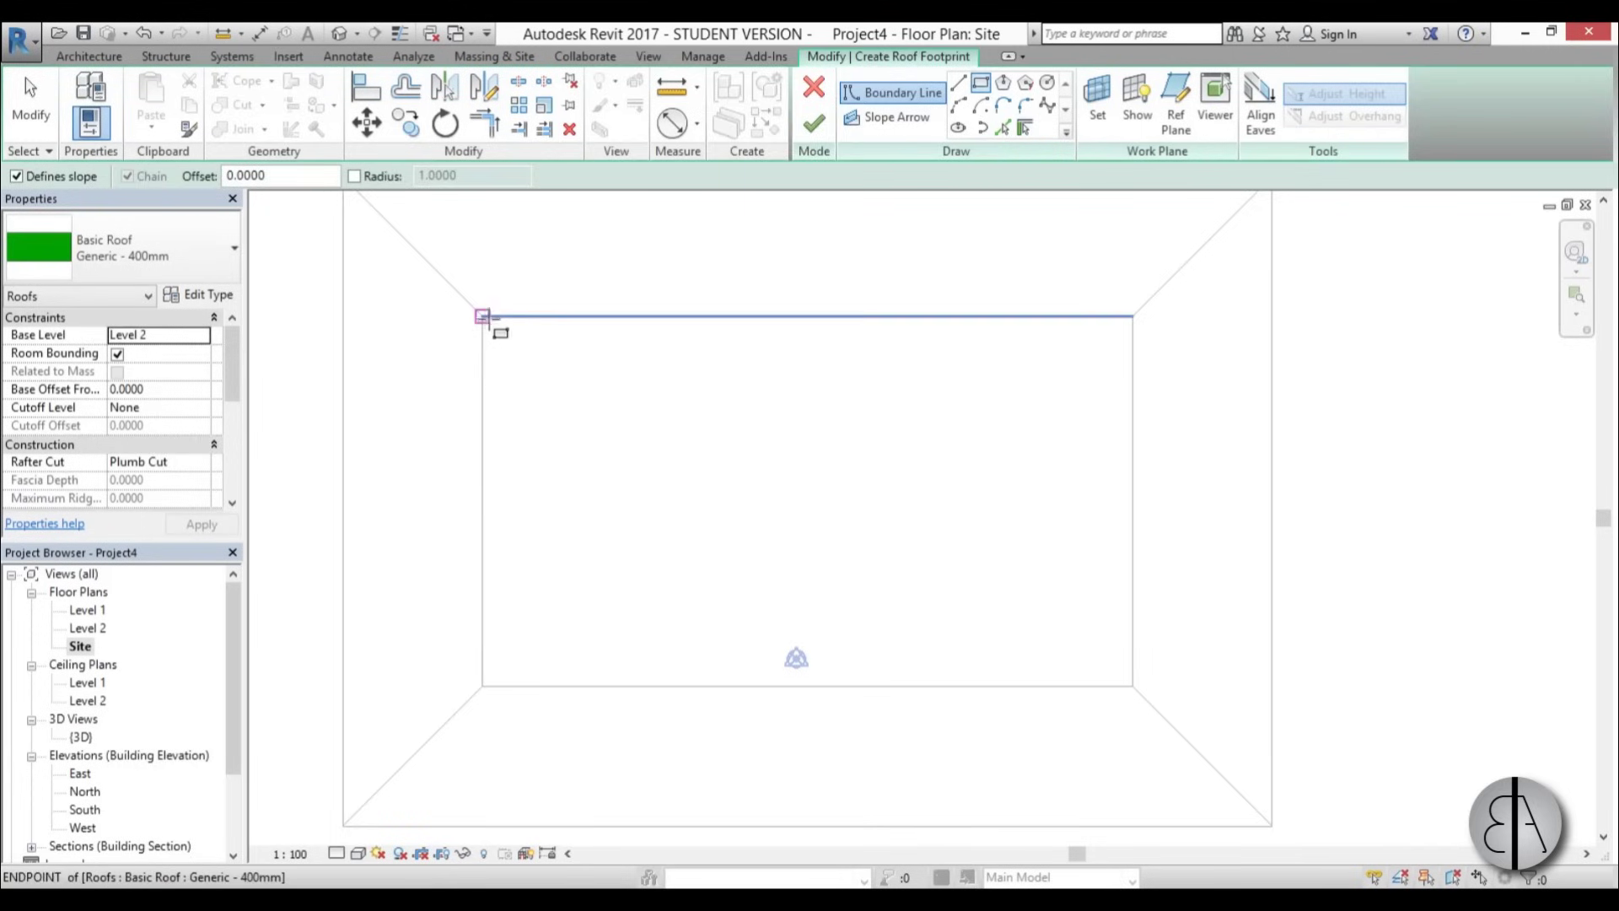
pyautogui.click(483, 317)
pyautogui.click(1140, 698)
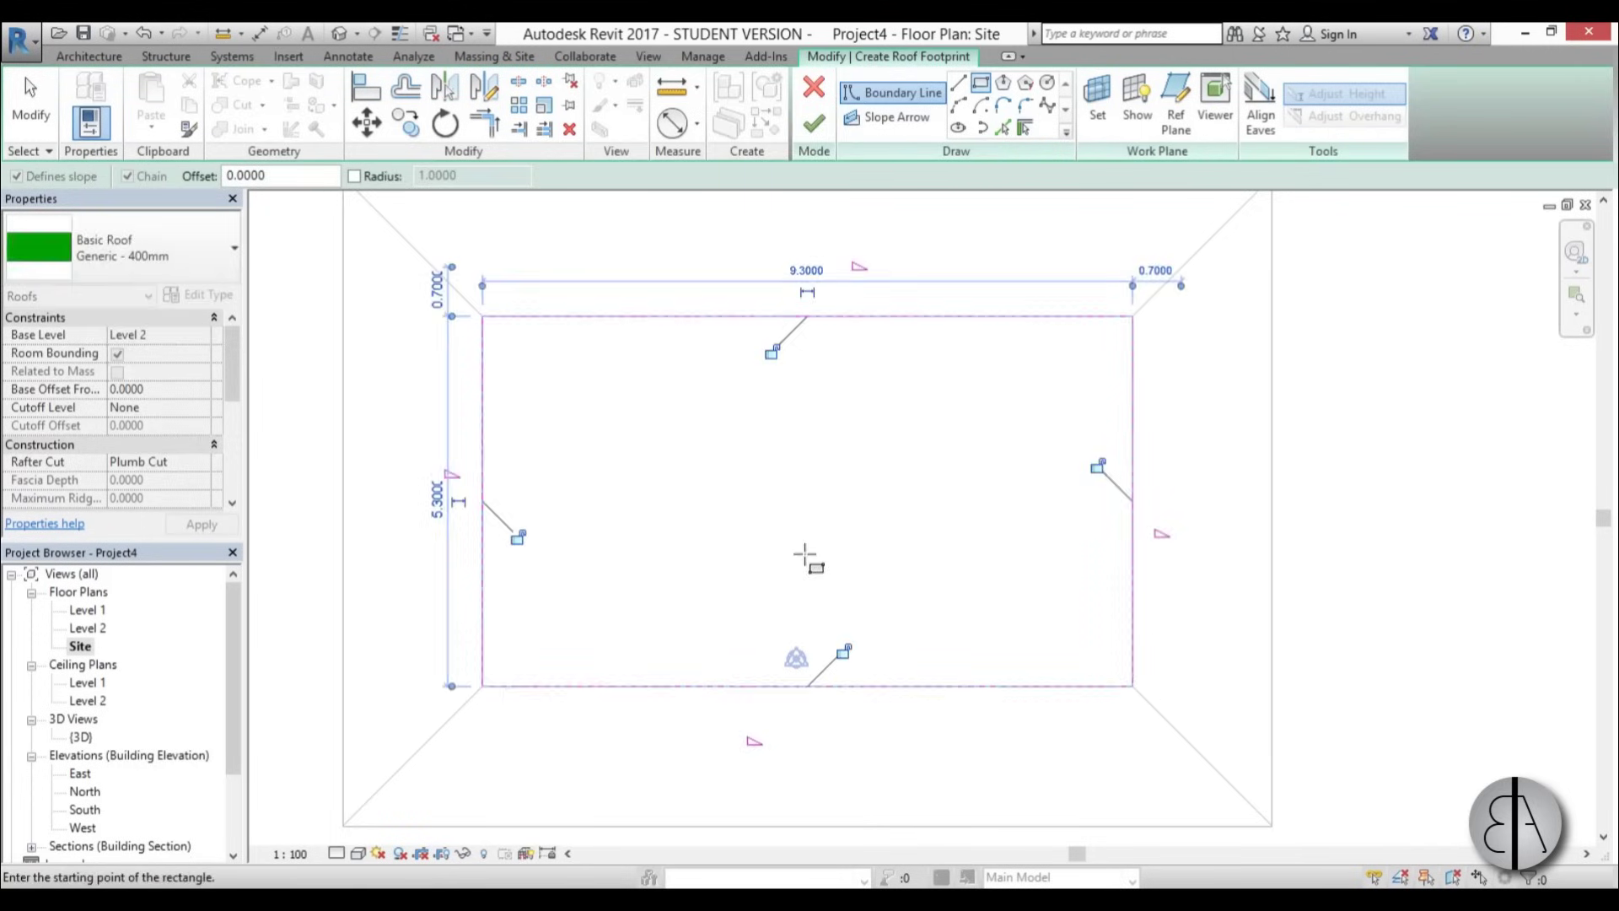
pyautogui.scroll(-2, 835, 554)
pyautogui.press('Escape')
# - Turn off Defines Slope for both short sides of the rectangle and finish the upper roof footprint
pyautogui.moveTo(1338, 582); pyautogui.dragTo(416, 524)
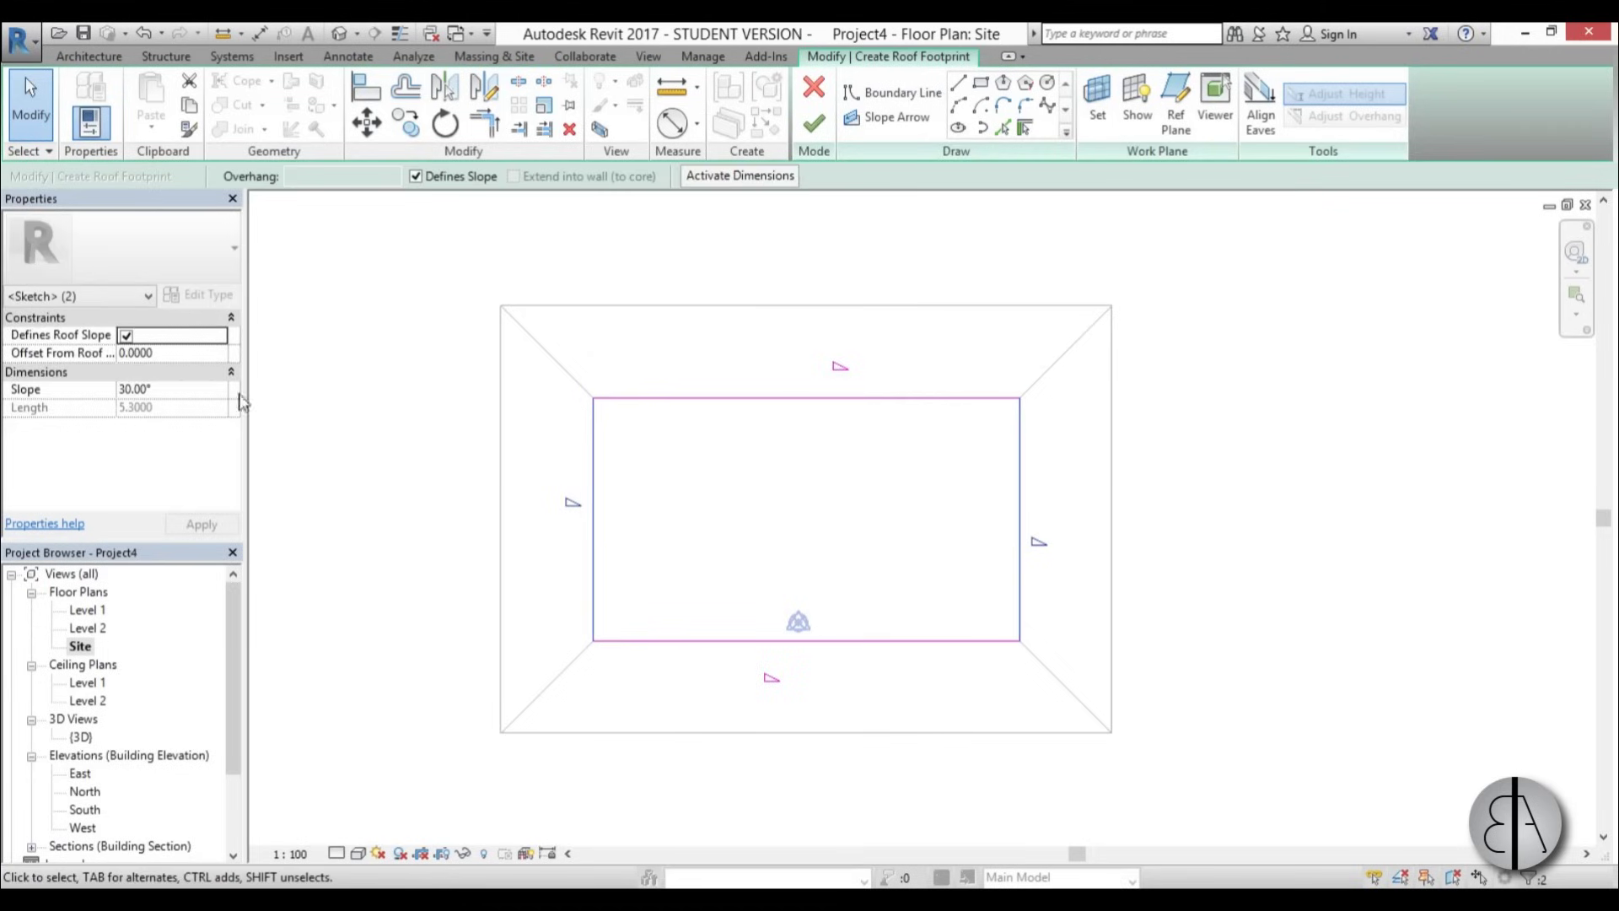
pyautogui.click(438, 180)
pyautogui.scroll(3, 811, 506)
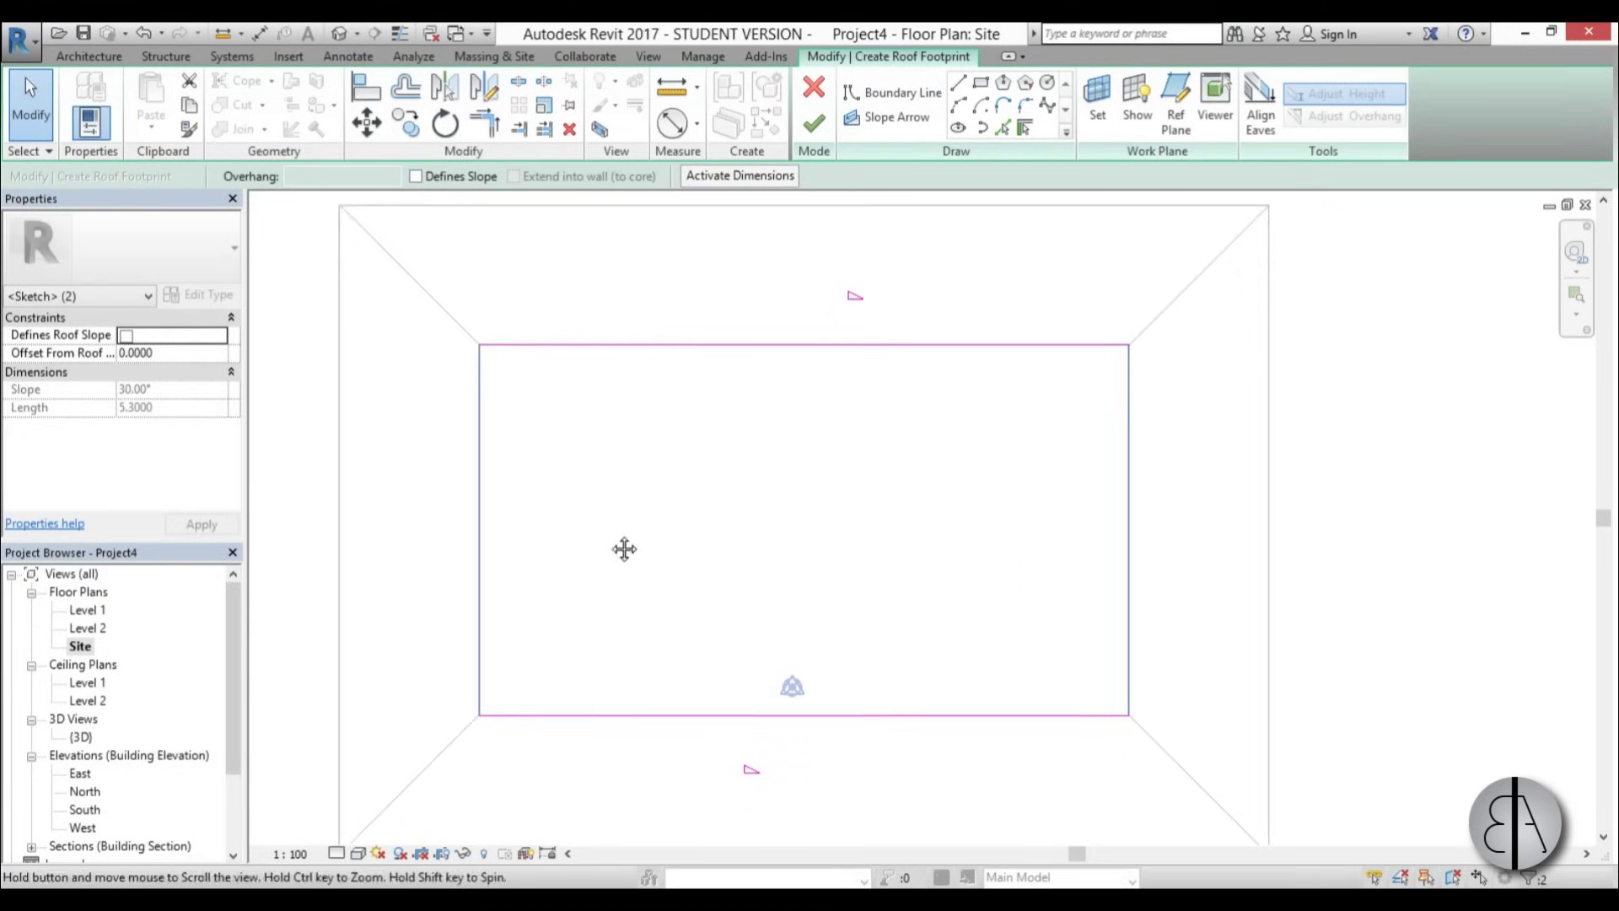
pyautogui.click(809, 128)
pyautogui.scroll(-3, 759, 422)
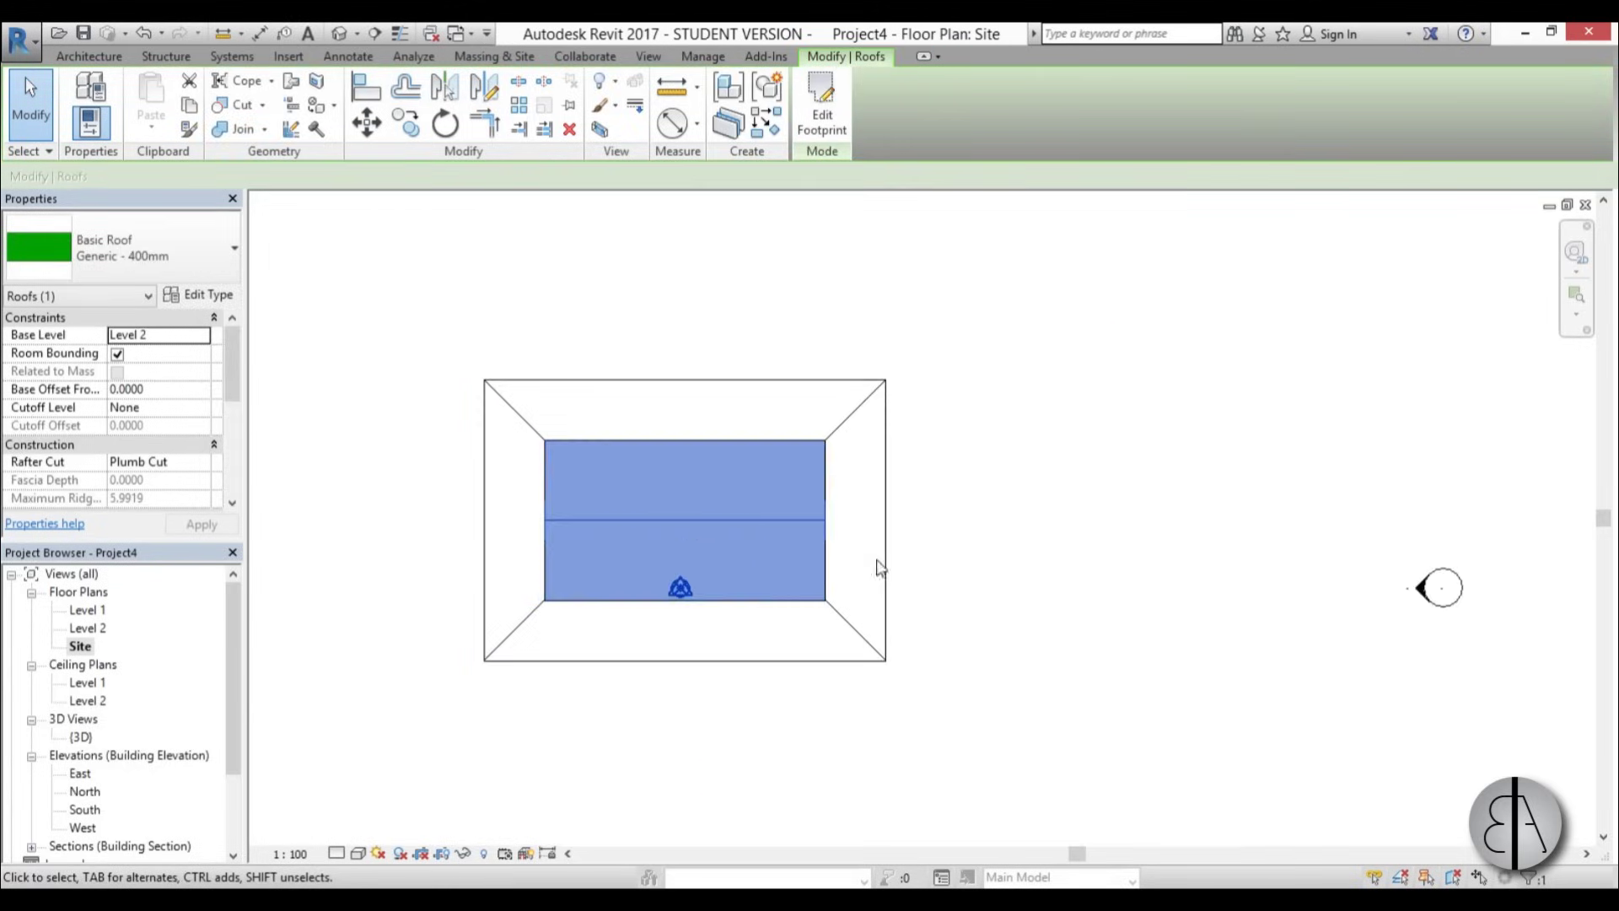
pyautogui.click(536, 503)
# - Draw a building section across the short direction of both roofs and open its section view
pyautogui.scroll(1, 536, 504)
pyautogui.click(375, 35)
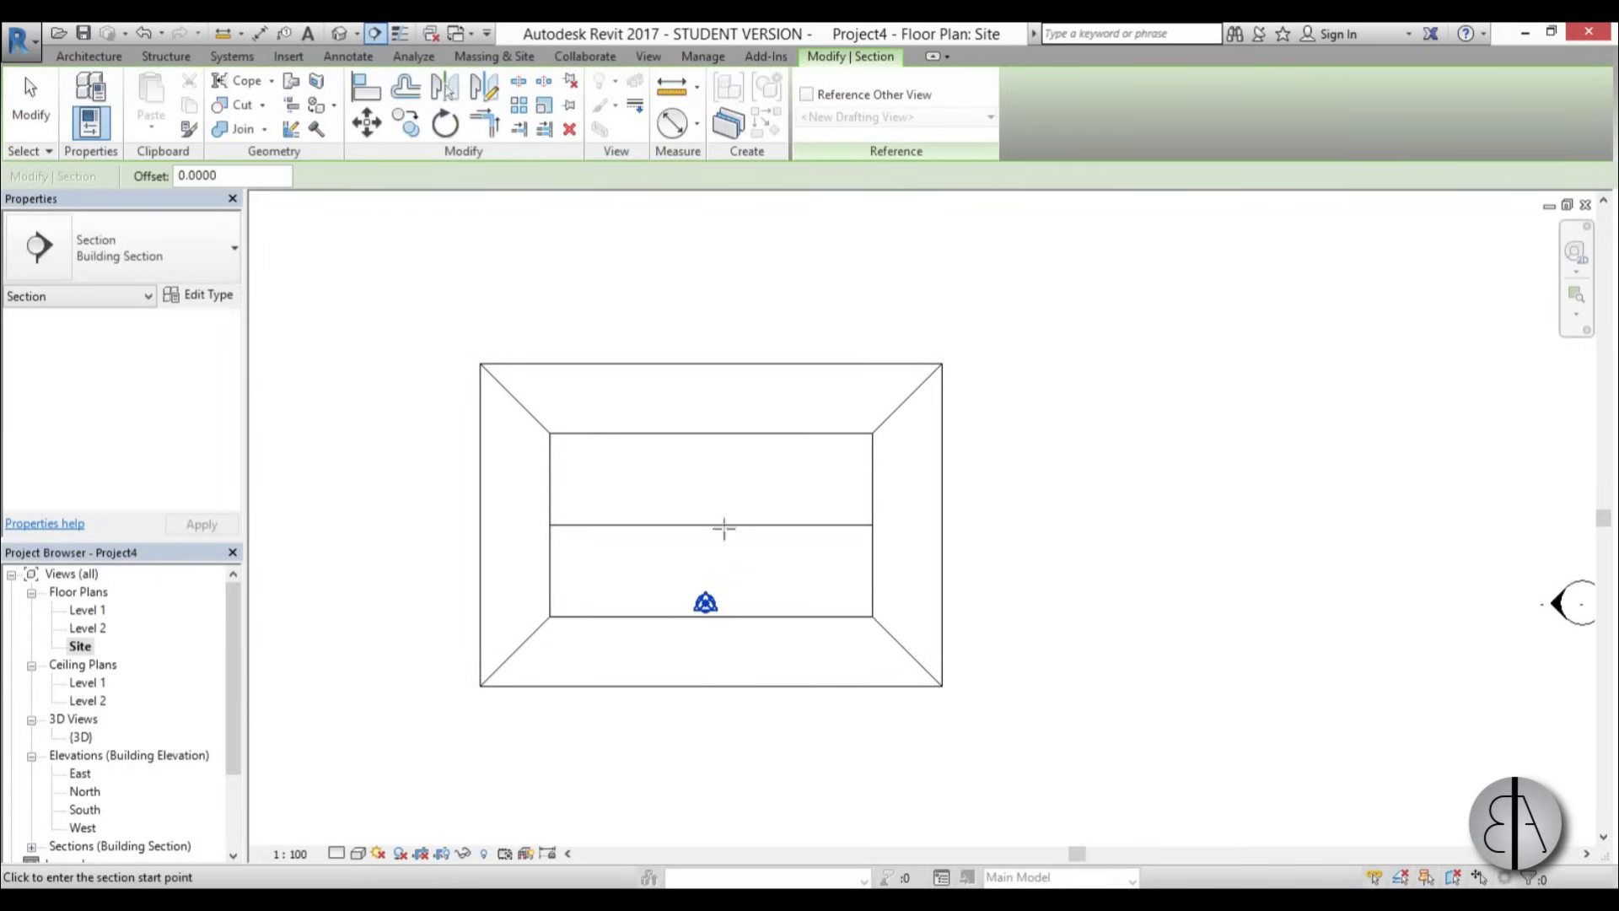
pyautogui.click(665, 270)
pyautogui.click(666, 751)
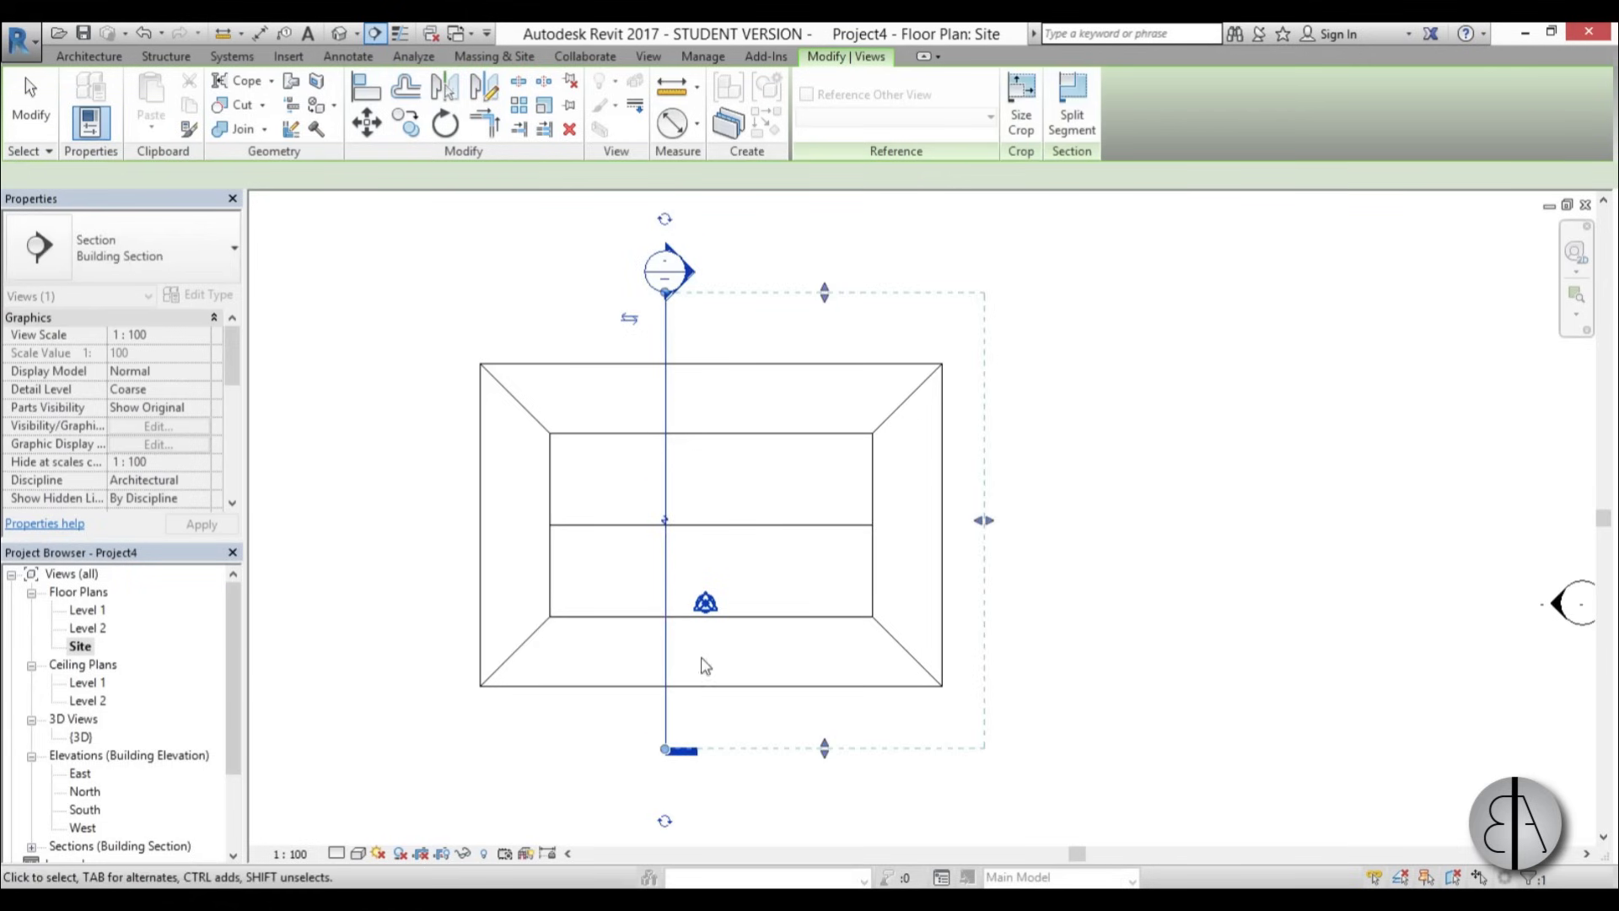
pyautogui.press('Escape')
pyautogui.doubleClick(702, 278)
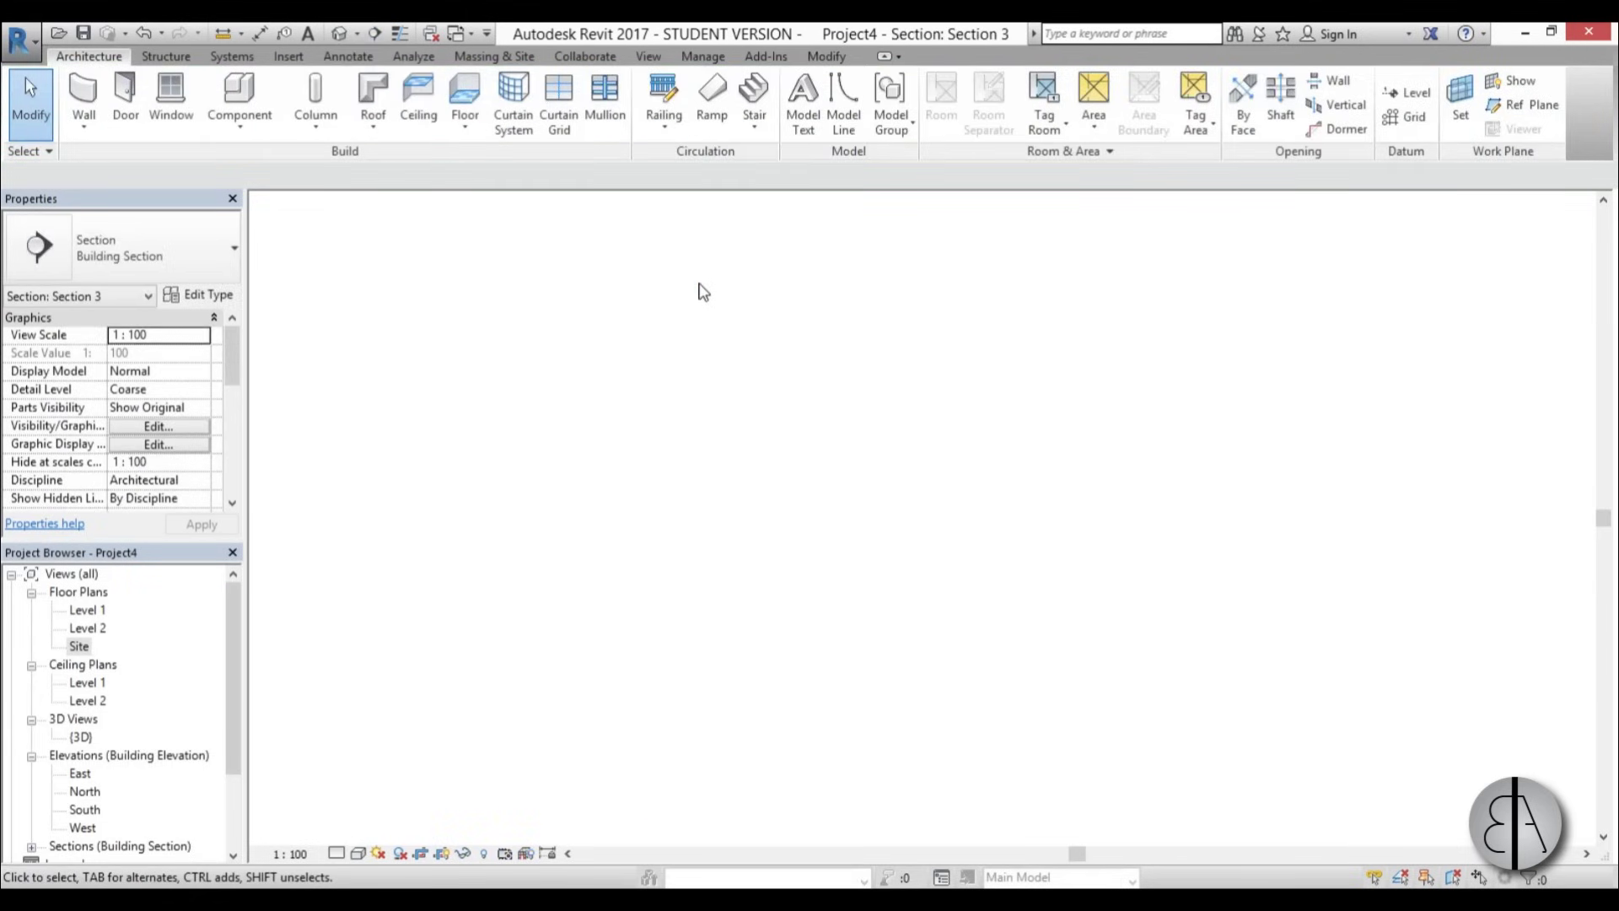
# - Move the gable roof straight up so its upper eave corner meets the upper inner corner of the lower roof
pyautogui.click(782, 430)
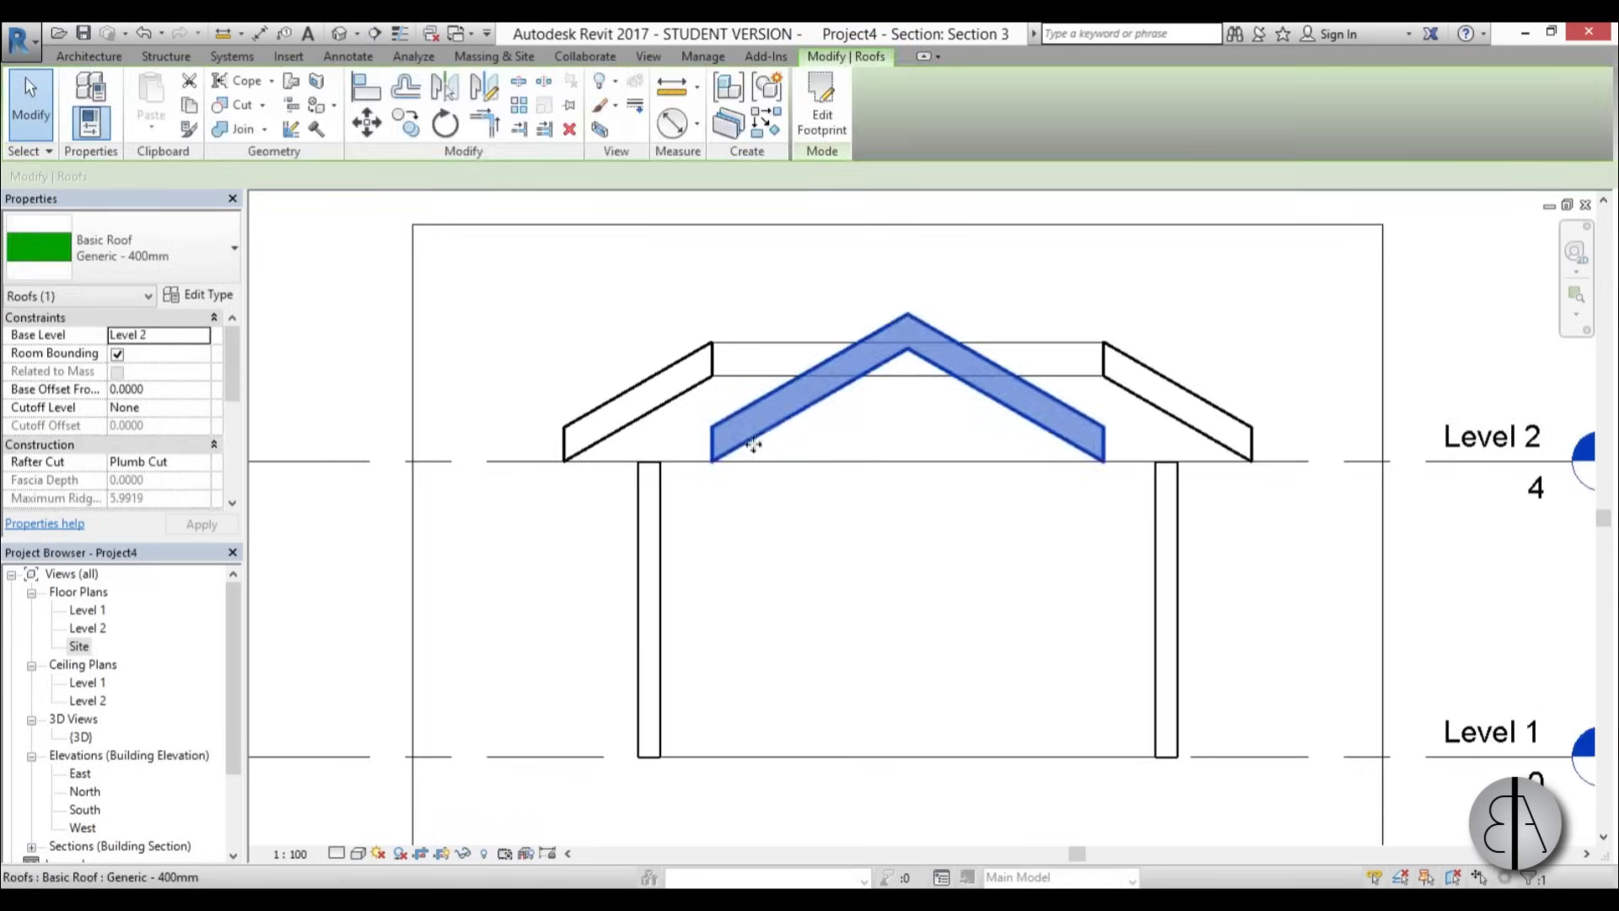
pyautogui.click(367, 135)
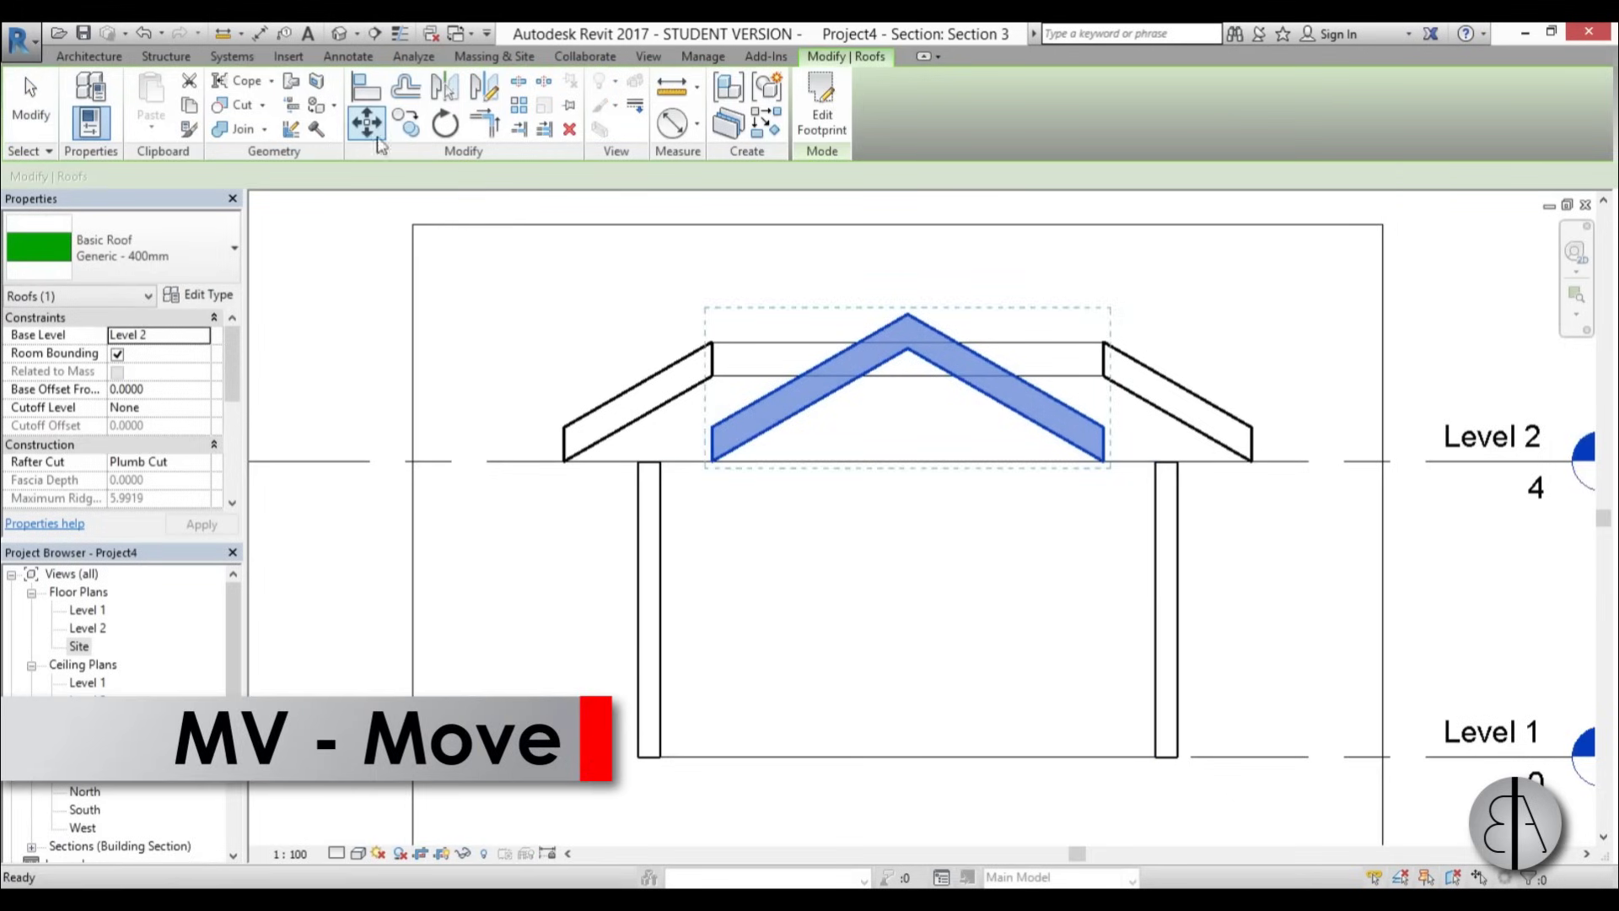
pyautogui.click(713, 434)
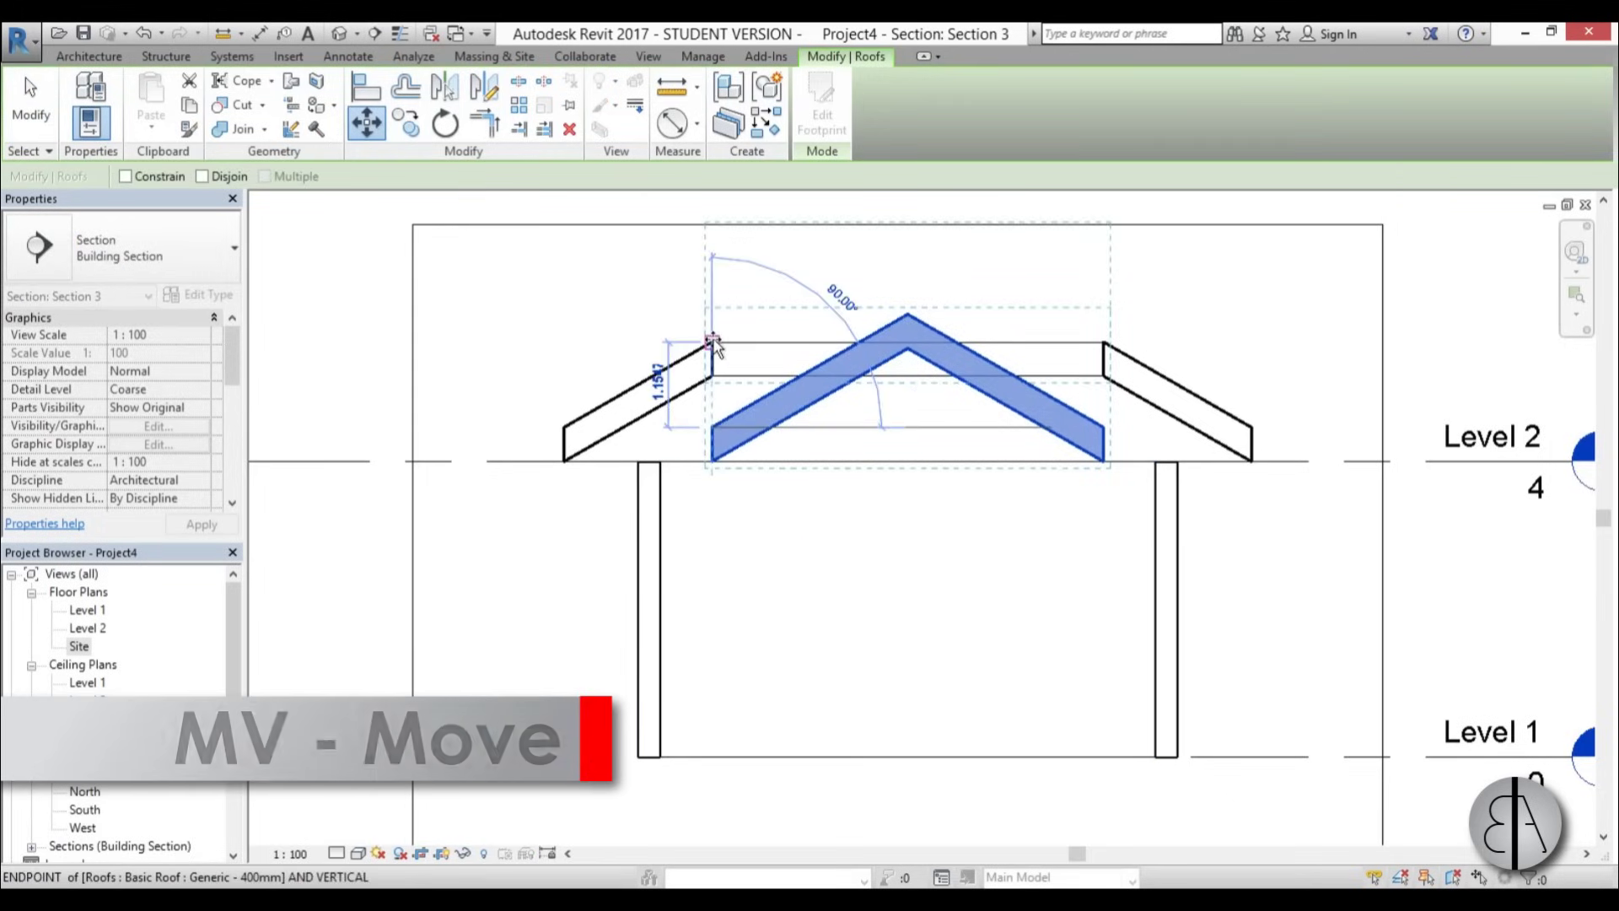
pyautogui.click(712, 345)
pyautogui.click(523, 558)
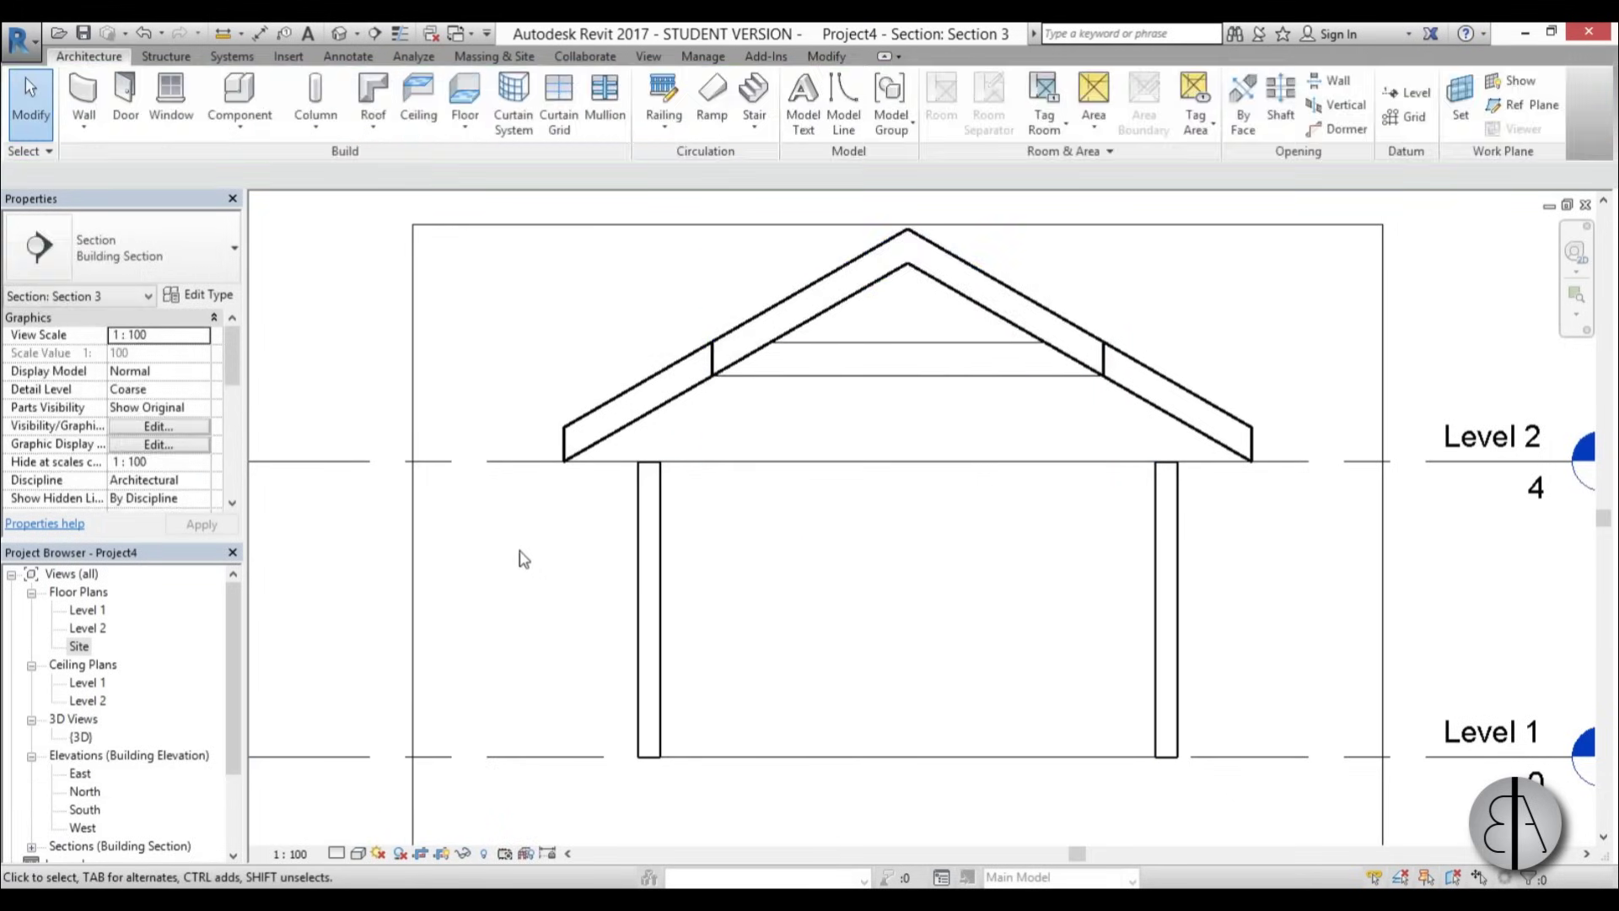
# - In the 3D view, select the chain of four walls and attach their tops to the lower hipped roof
pyautogui.doubleClick(82, 738)
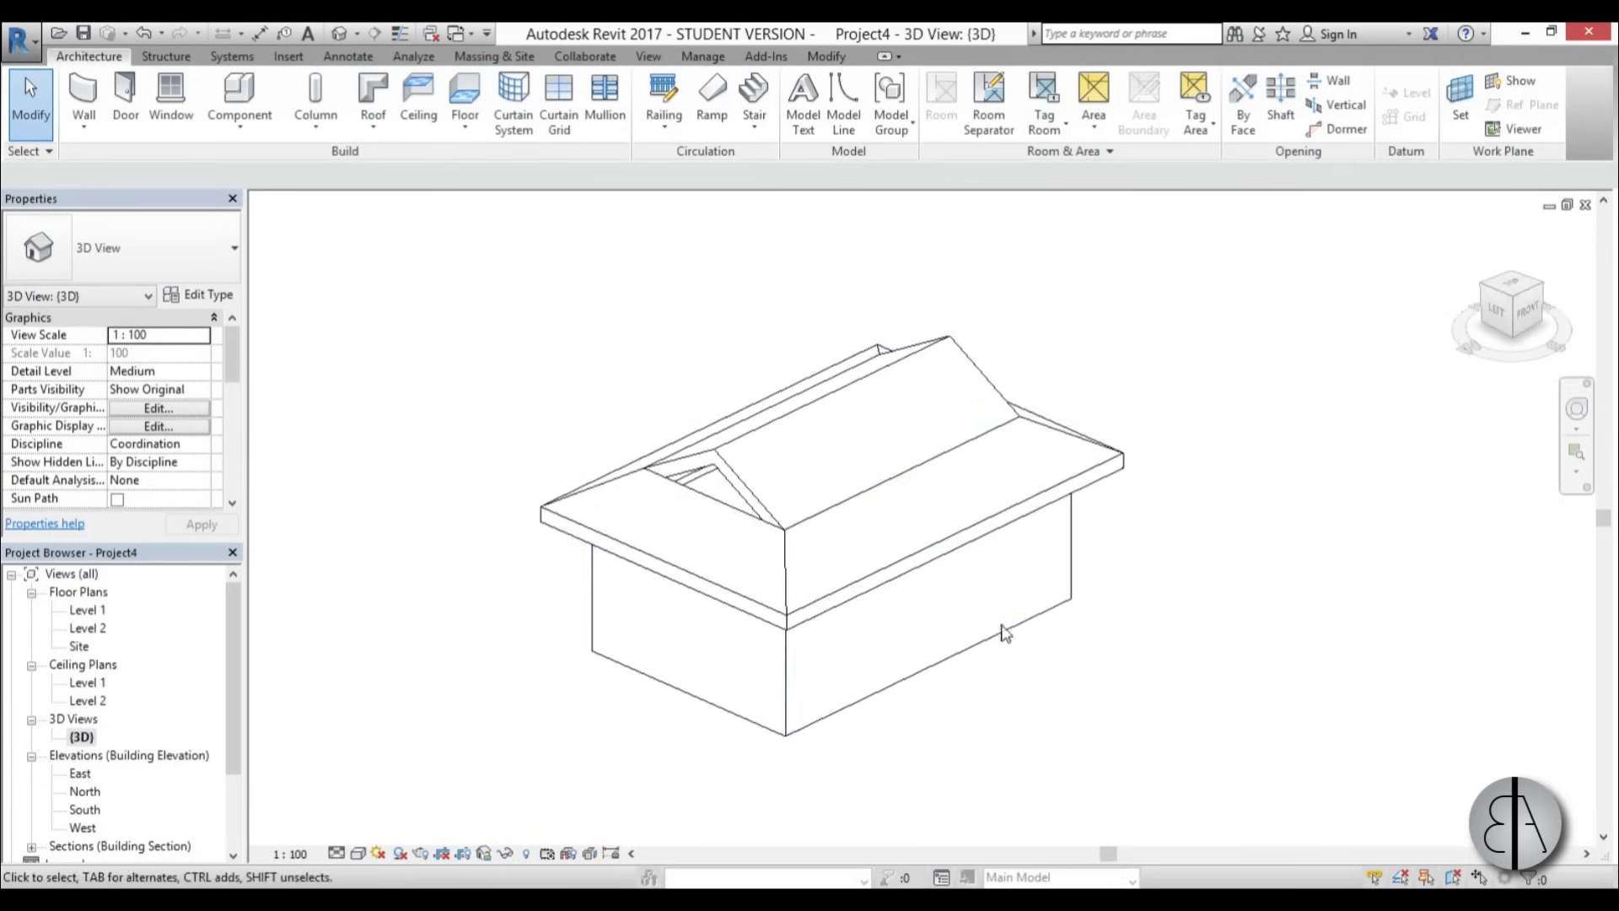
pyautogui.keyDown('shift'); pyautogui.moveTo(927, 656); pyautogui.dragTo(972, 657, button='middle'); pyautogui.keyUp('shift')
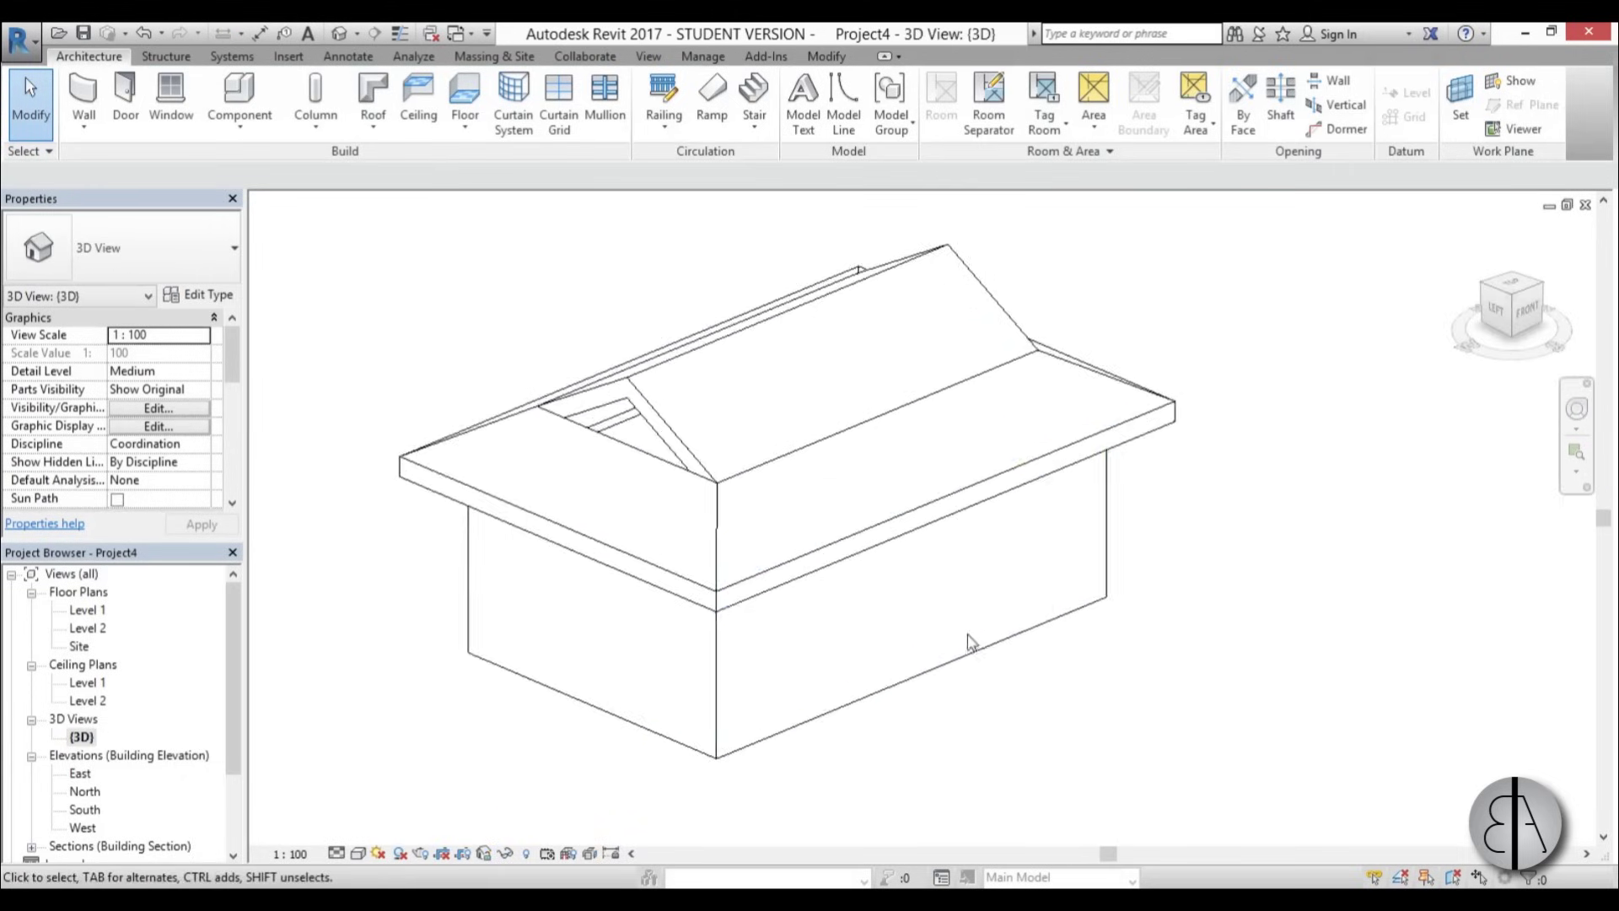
pyautogui.click(972, 666)
pyautogui.click(957, 118)
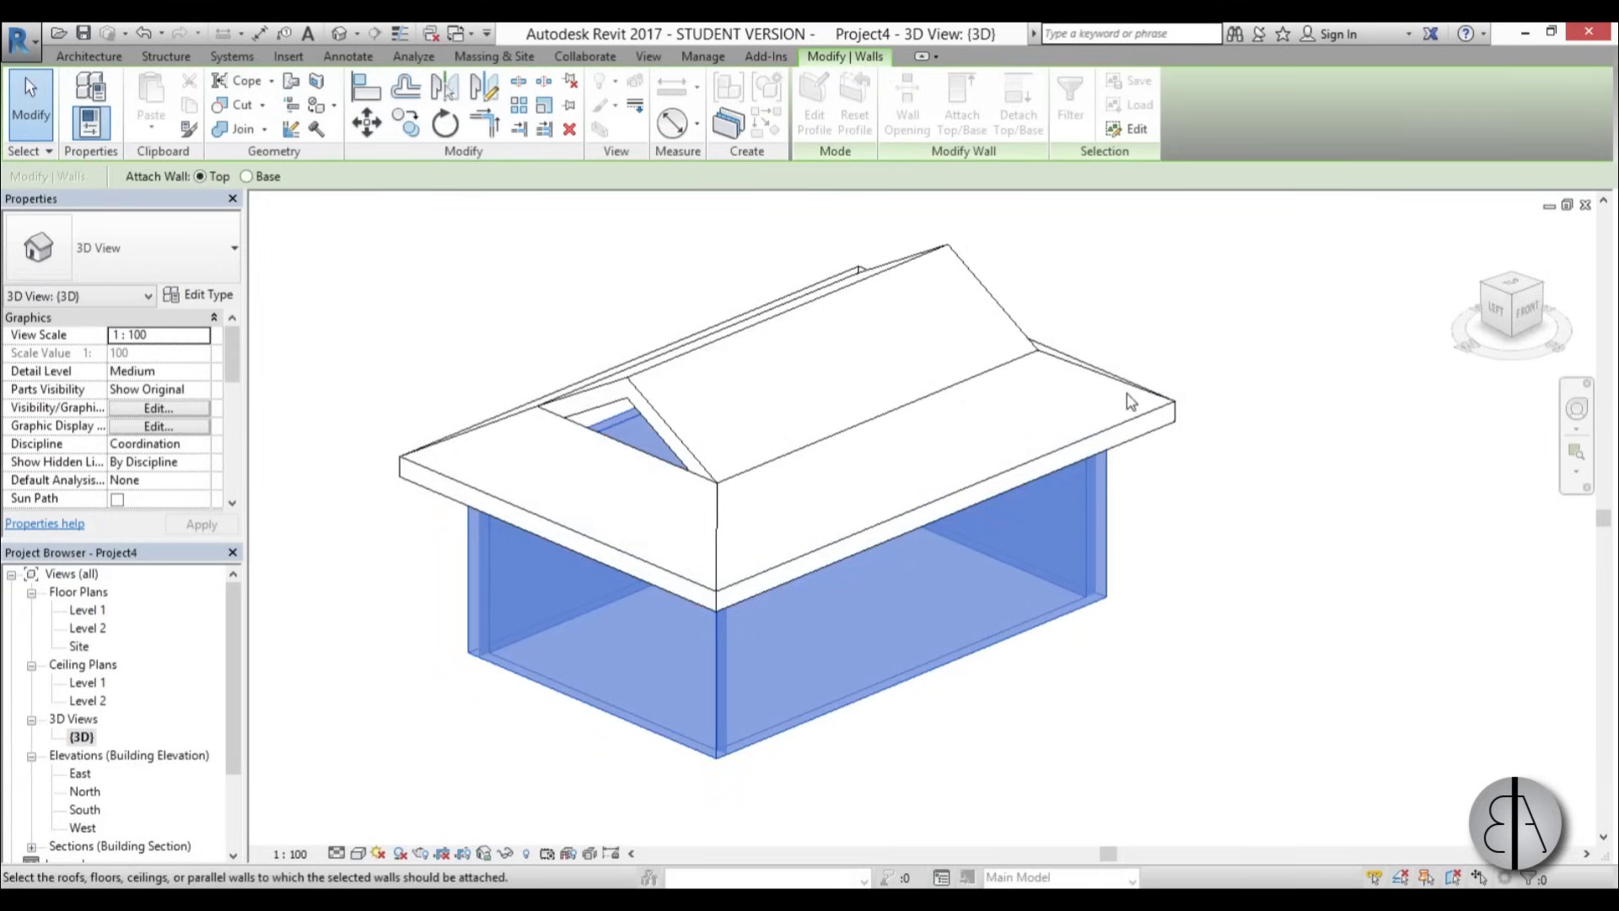
pyautogui.click(1135, 396)
pyautogui.click(1142, 655)
pyautogui.keyDown('shift'); pyautogui.moveTo(1142, 654); pyautogui.dragTo(1124, 665, button='middle'); pyautogui.keyUp('shift')
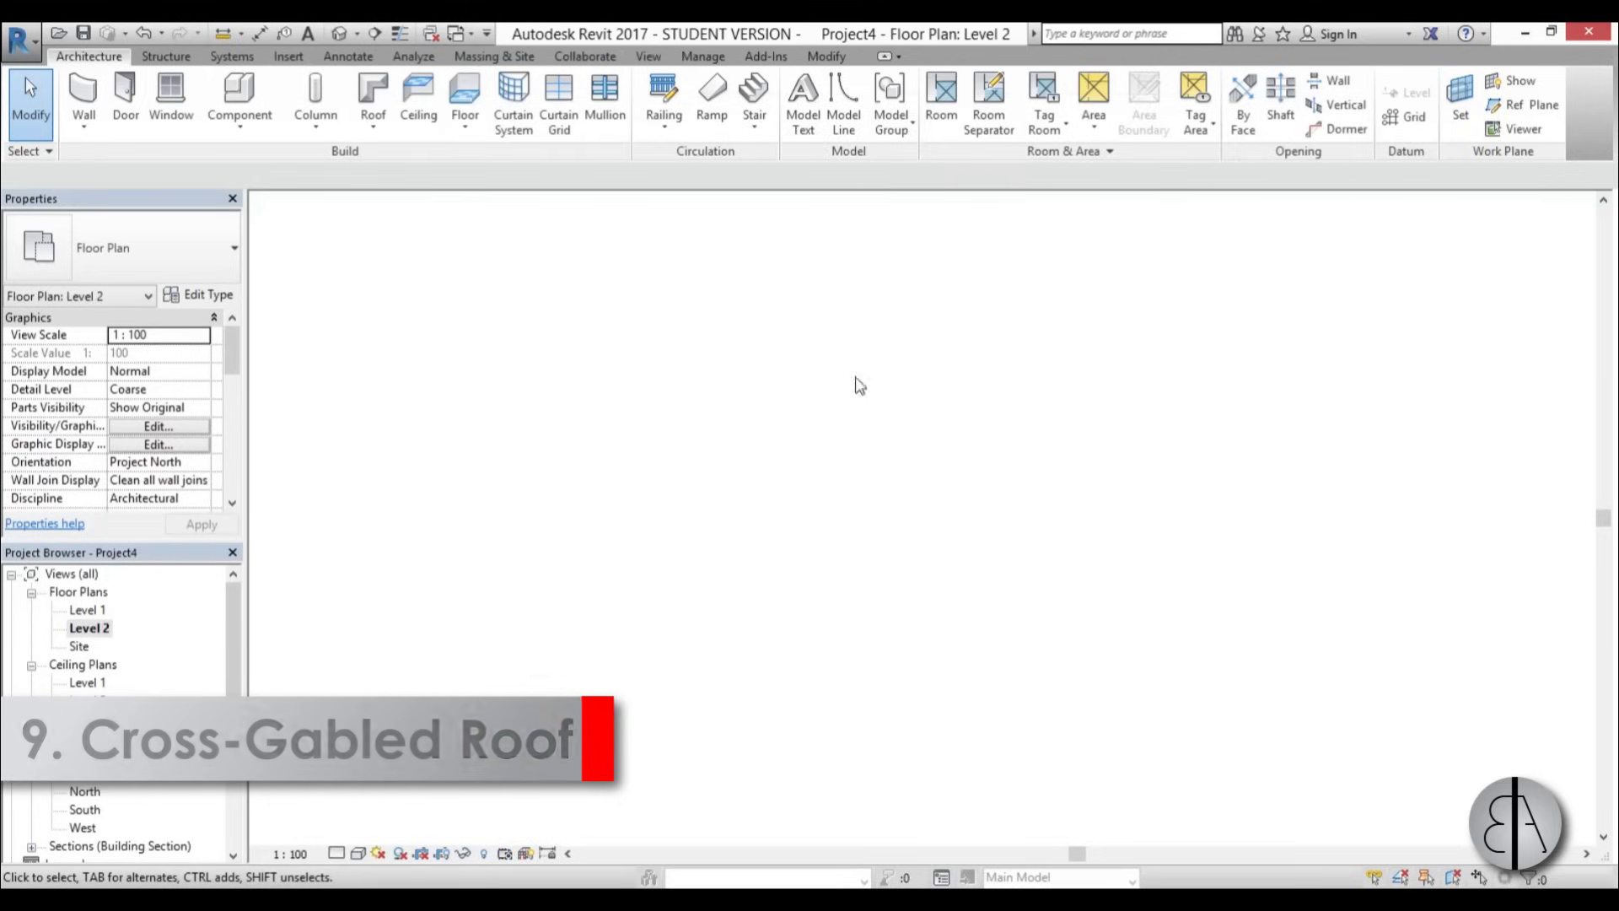
# - Start a new roof by footprint on Level 2 and draw a rectangle offset 1.0 outward from the T-plan's main wing
pyautogui.click(368, 84)
pyautogui.scroll(5, 816, 660)
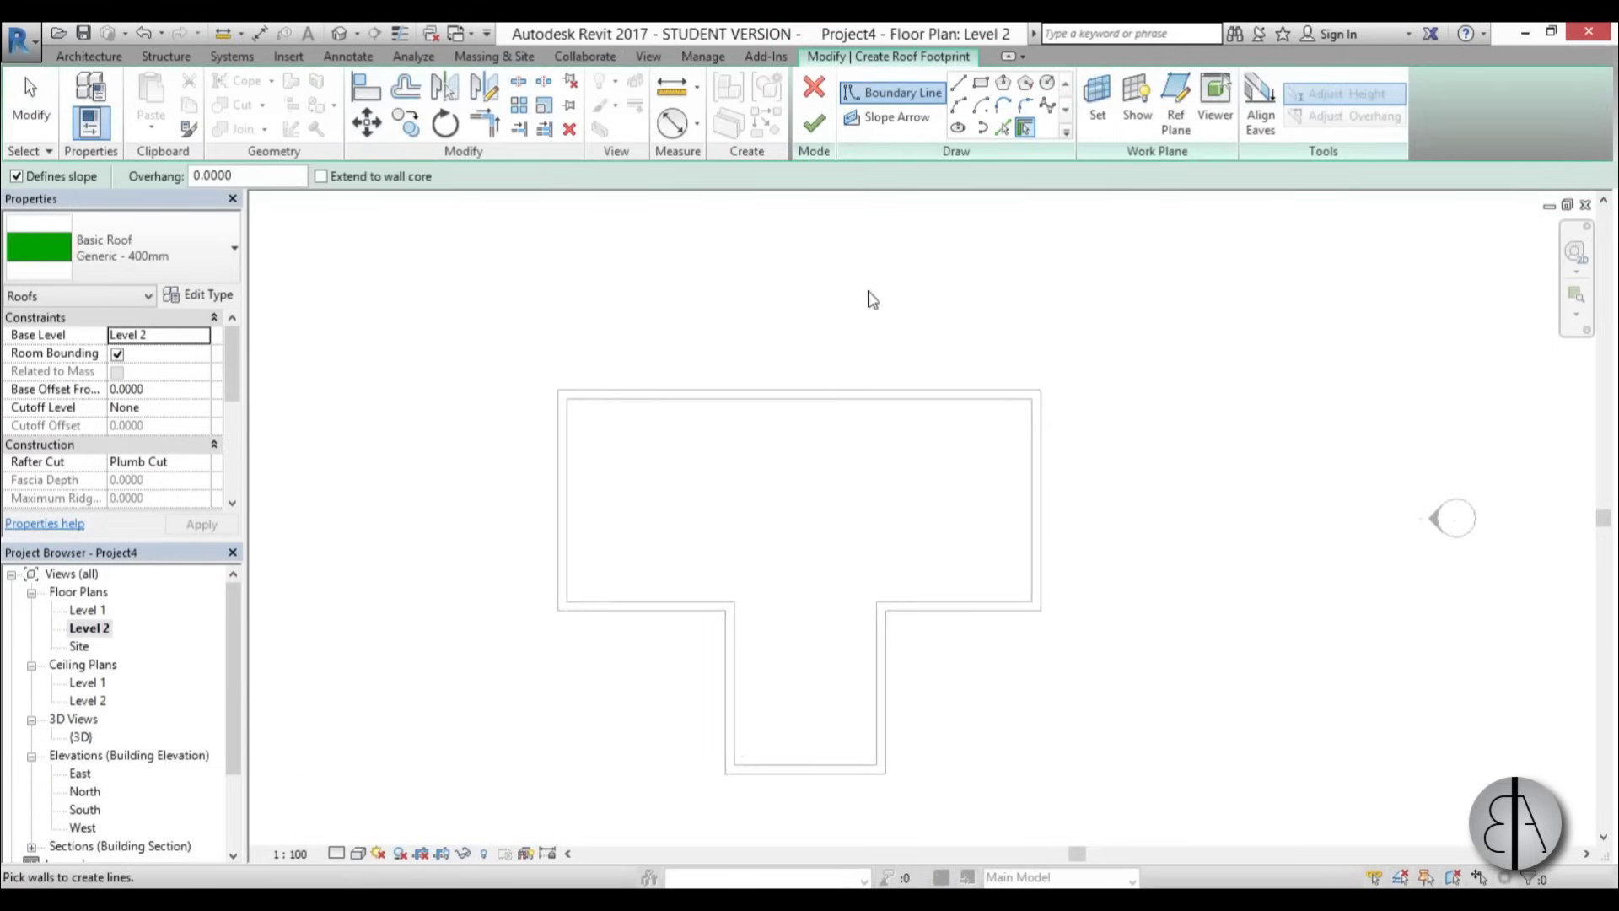
pyautogui.click(980, 82)
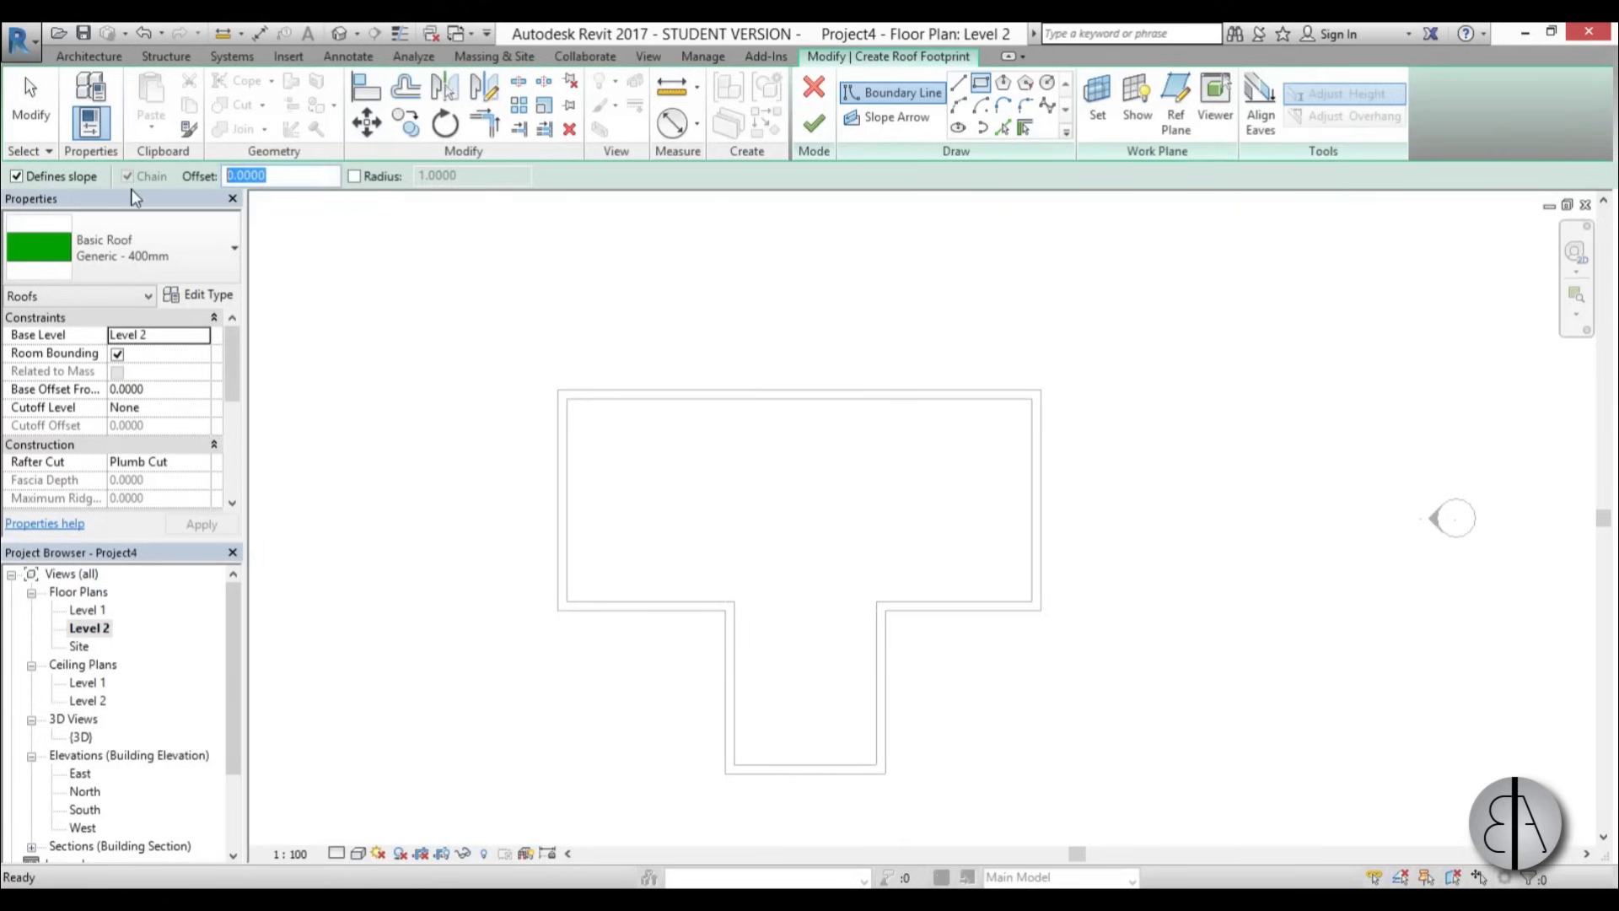
pyautogui.click(559, 389)
pyautogui.click(1041, 610)
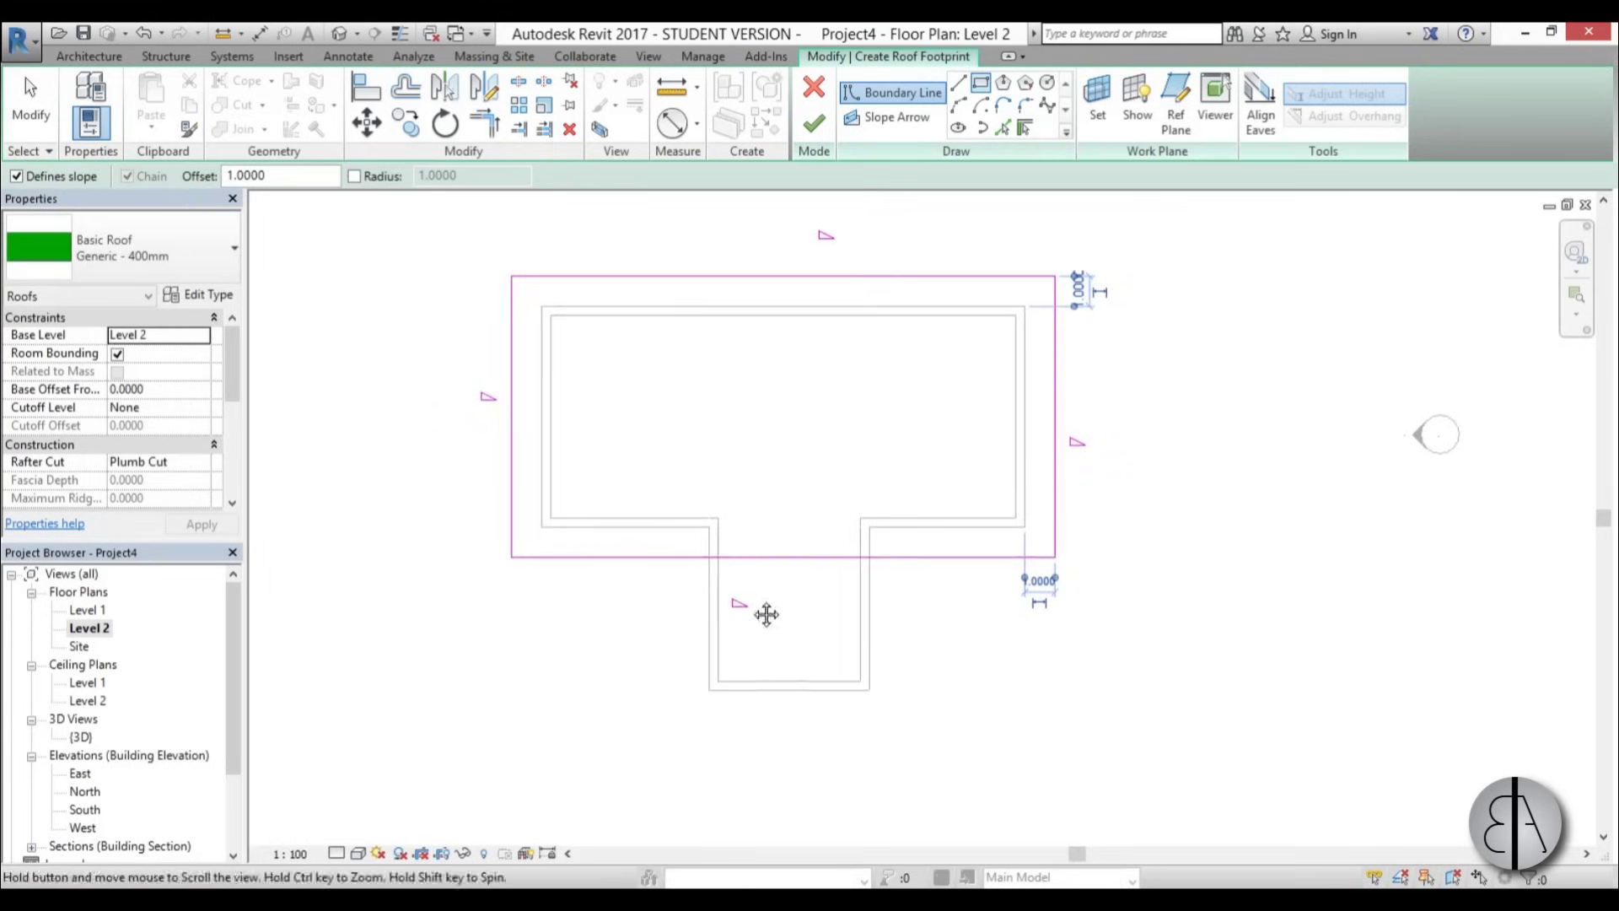
# - Draw a second rectangle offset 1.0 around the projecting wing and delete its line inside the main wing
pyautogui.scroll(2, 767, 615)
pyautogui.click(703, 513)
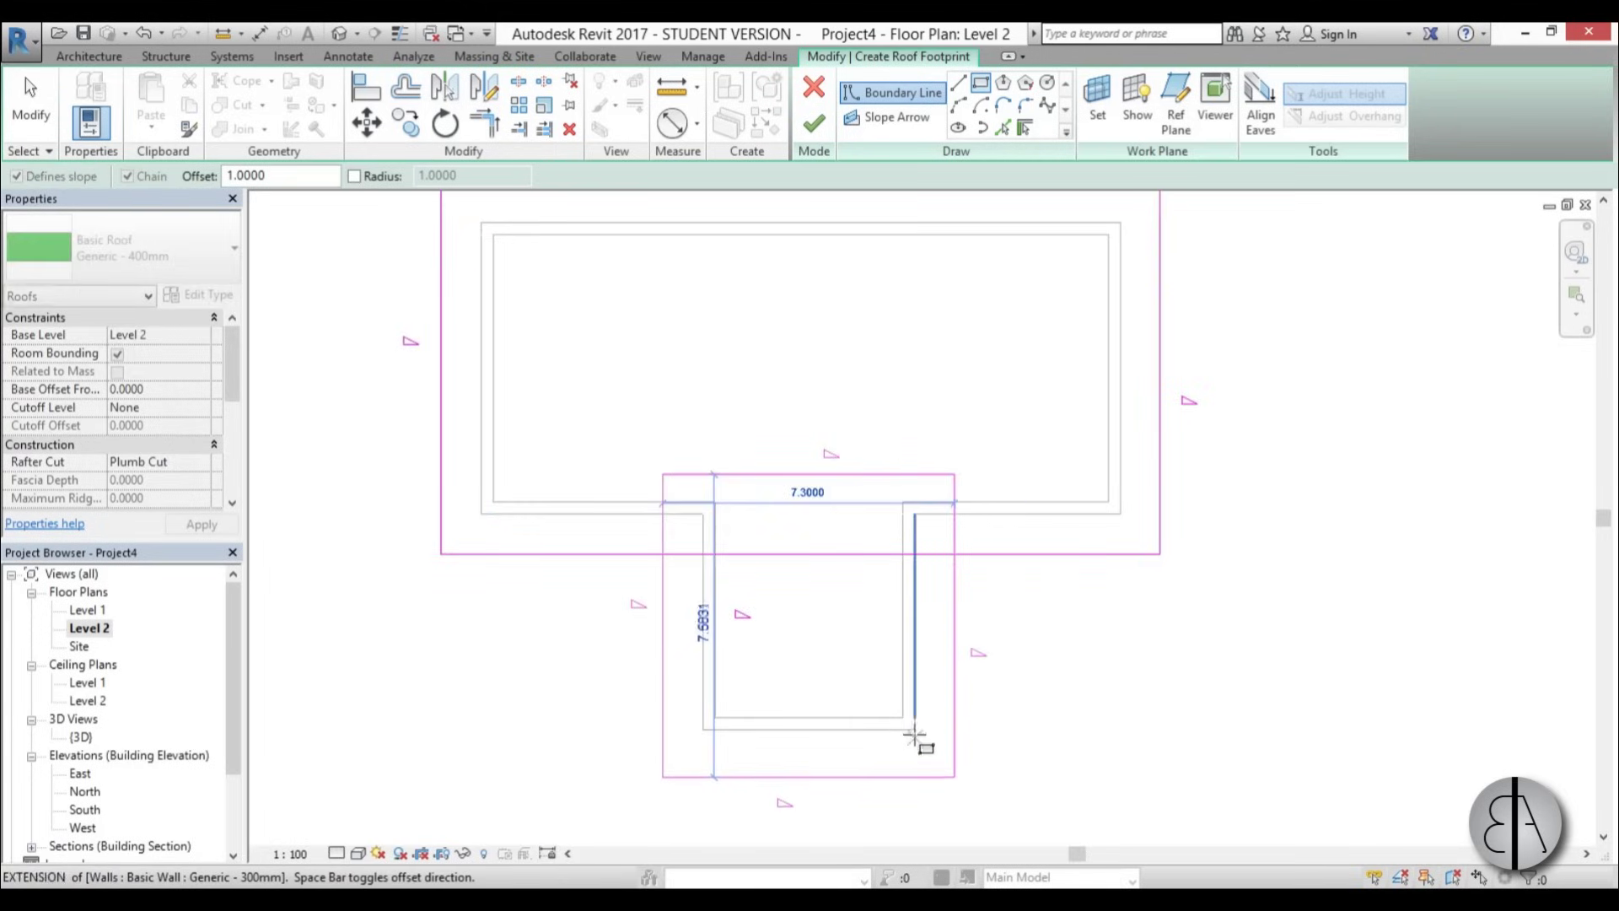
pyautogui.click(914, 728)
pyautogui.scroll(-1, 797, 628)
pyautogui.press('Escape')
pyautogui.click(810, 495)
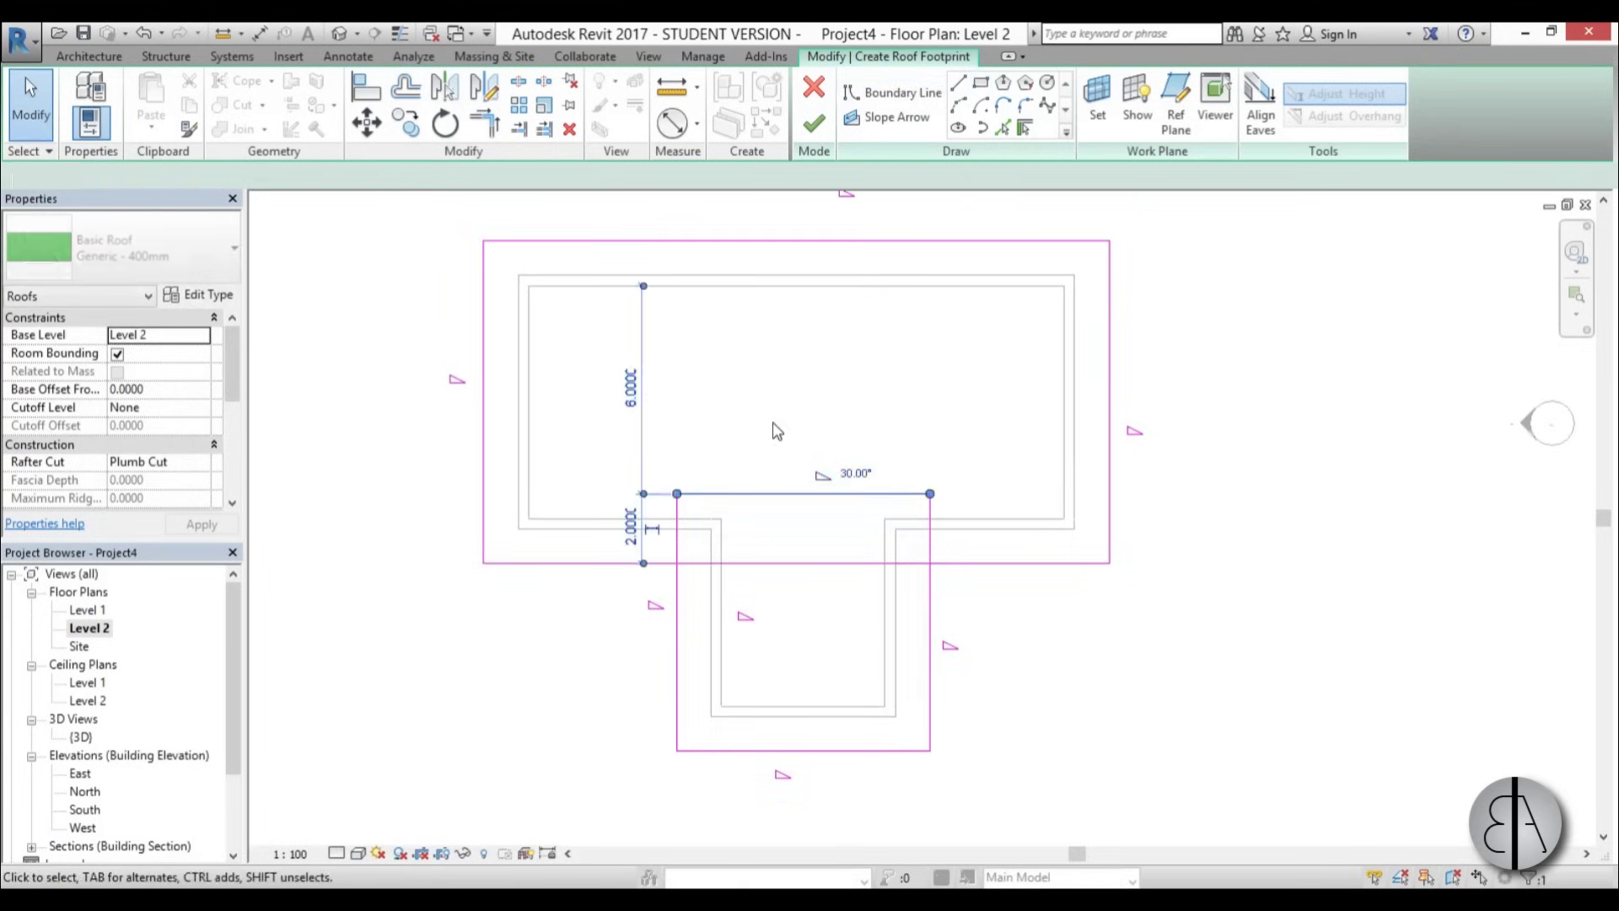
pyautogui.press('Delete')
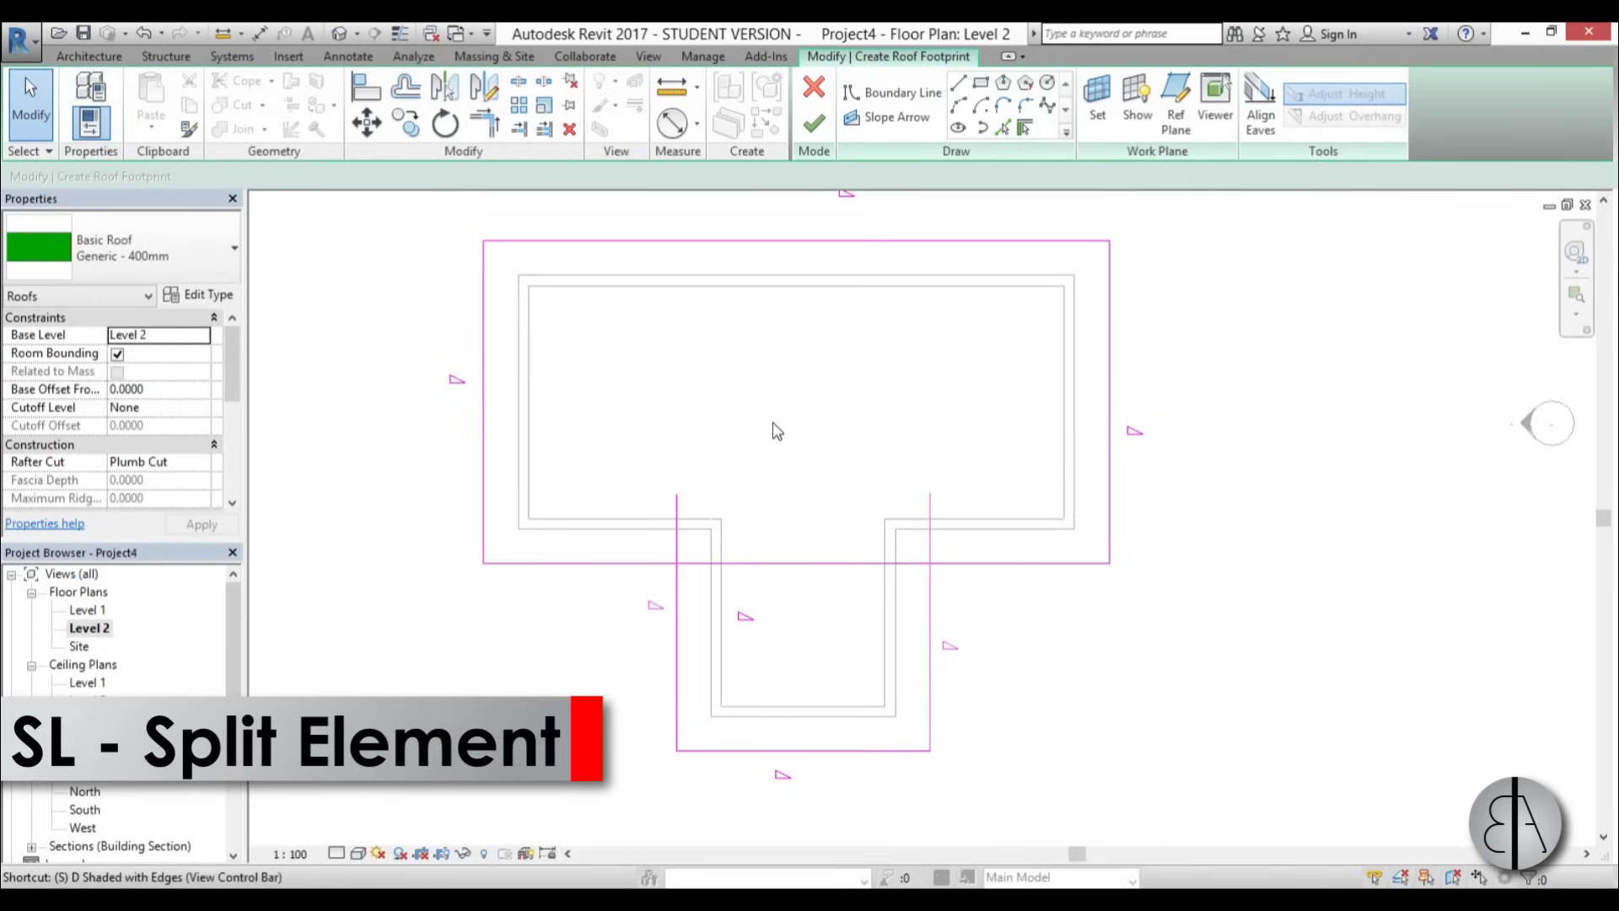
# - Split the main rectangle's line crossing the projecting wing and trim both halves to the wing's side lines, forming a closed T-shaped boundary
pyautogui.press('s')
pyautogui.press('l')
pyautogui.click(831, 563)
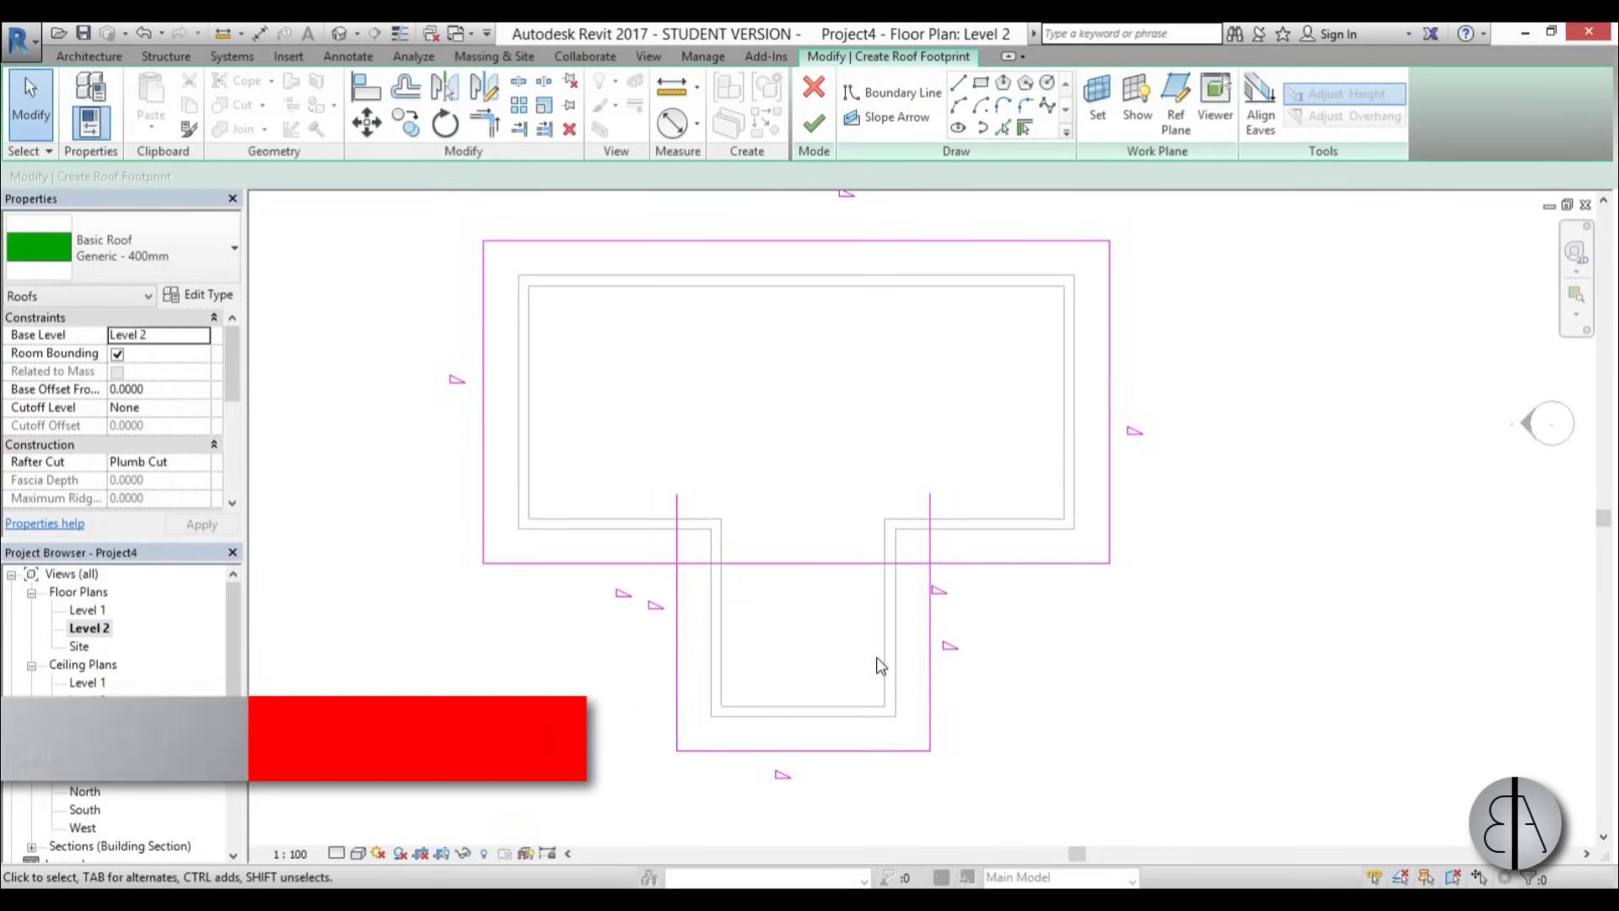
pyautogui.press('t')
pyautogui.press('r')
pyautogui.click(931, 645)
pyautogui.click(976, 563)
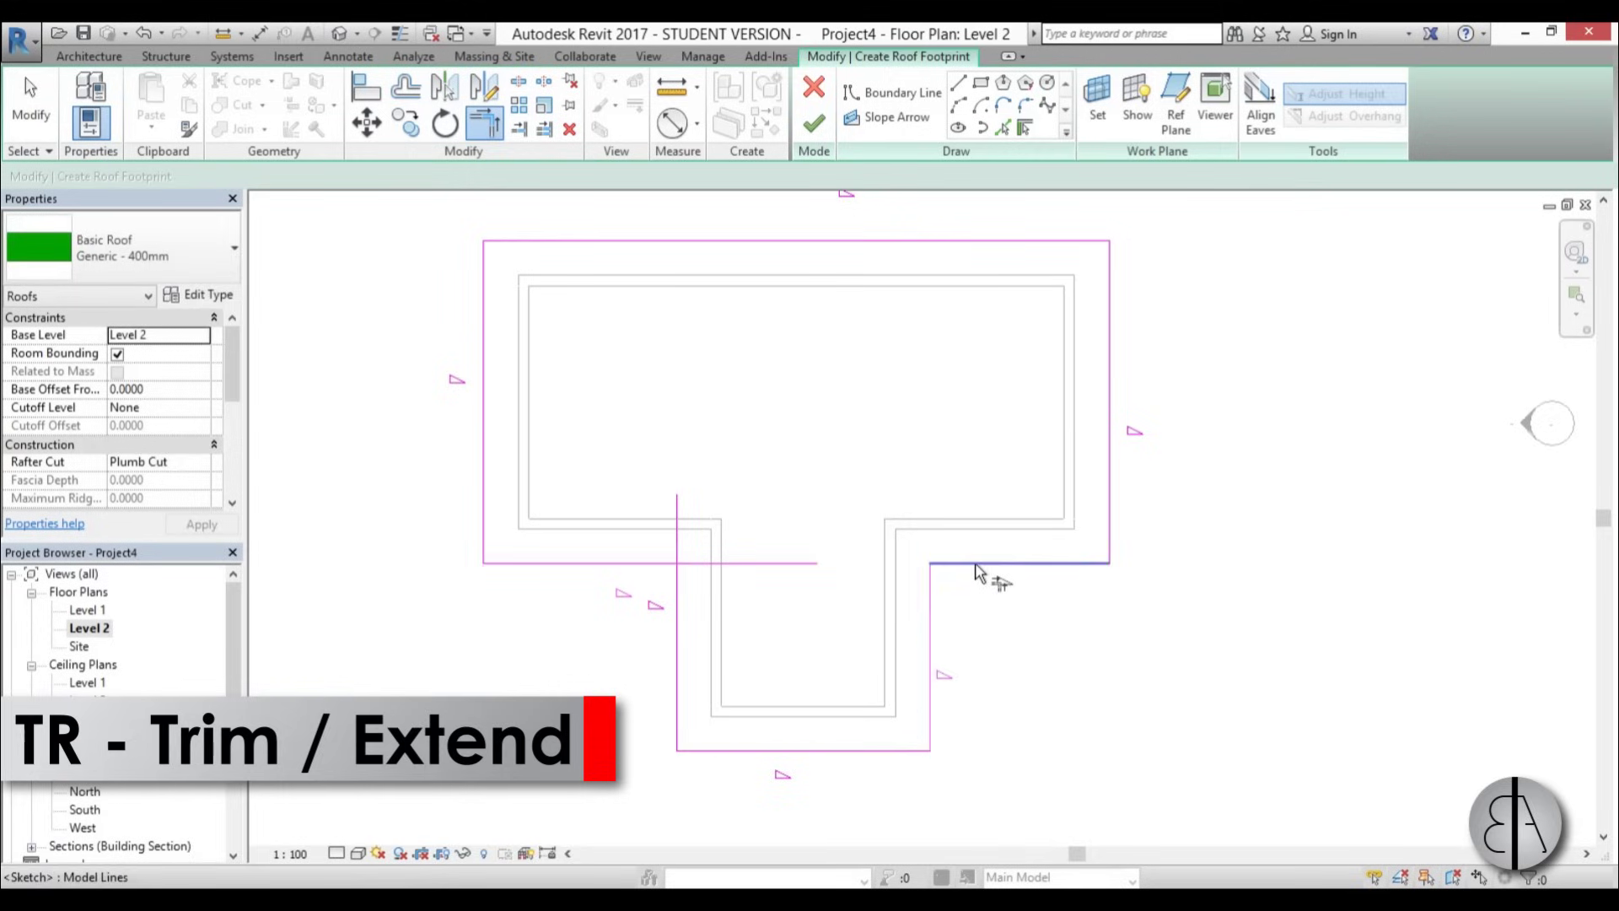
pyautogui.click(677, 649)
pyautogui.click(625, 562)
pyautogui.scroll(-2, 625, 549)
pyautogui.press('Escape')
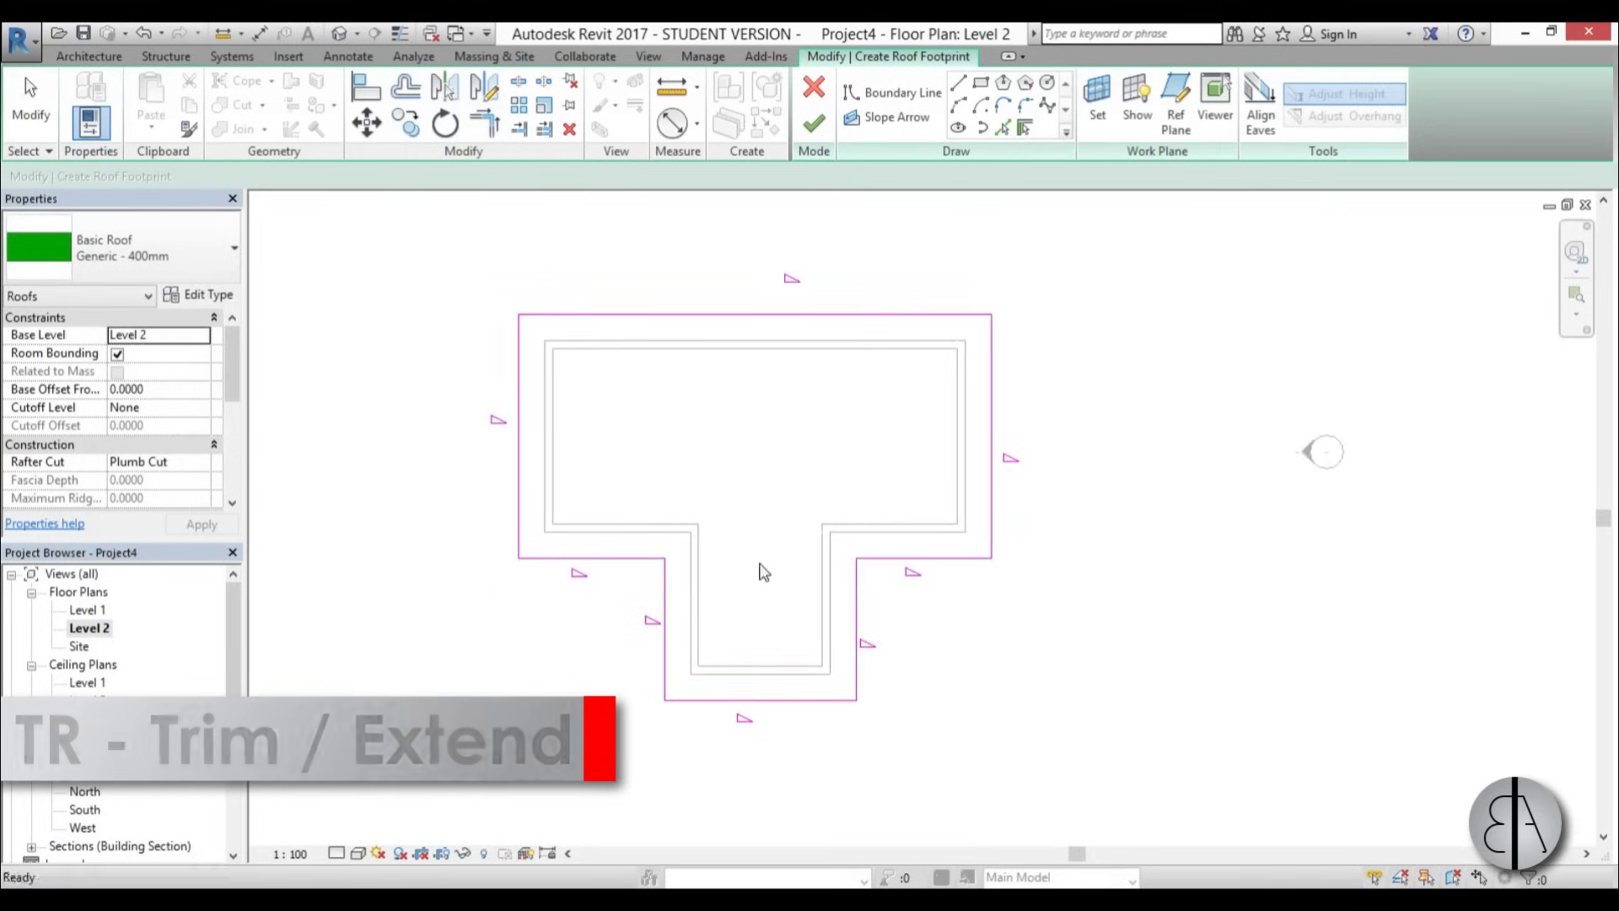
pyautogui.press('Escape')
pyautogui.scroll(3, 922, 831)
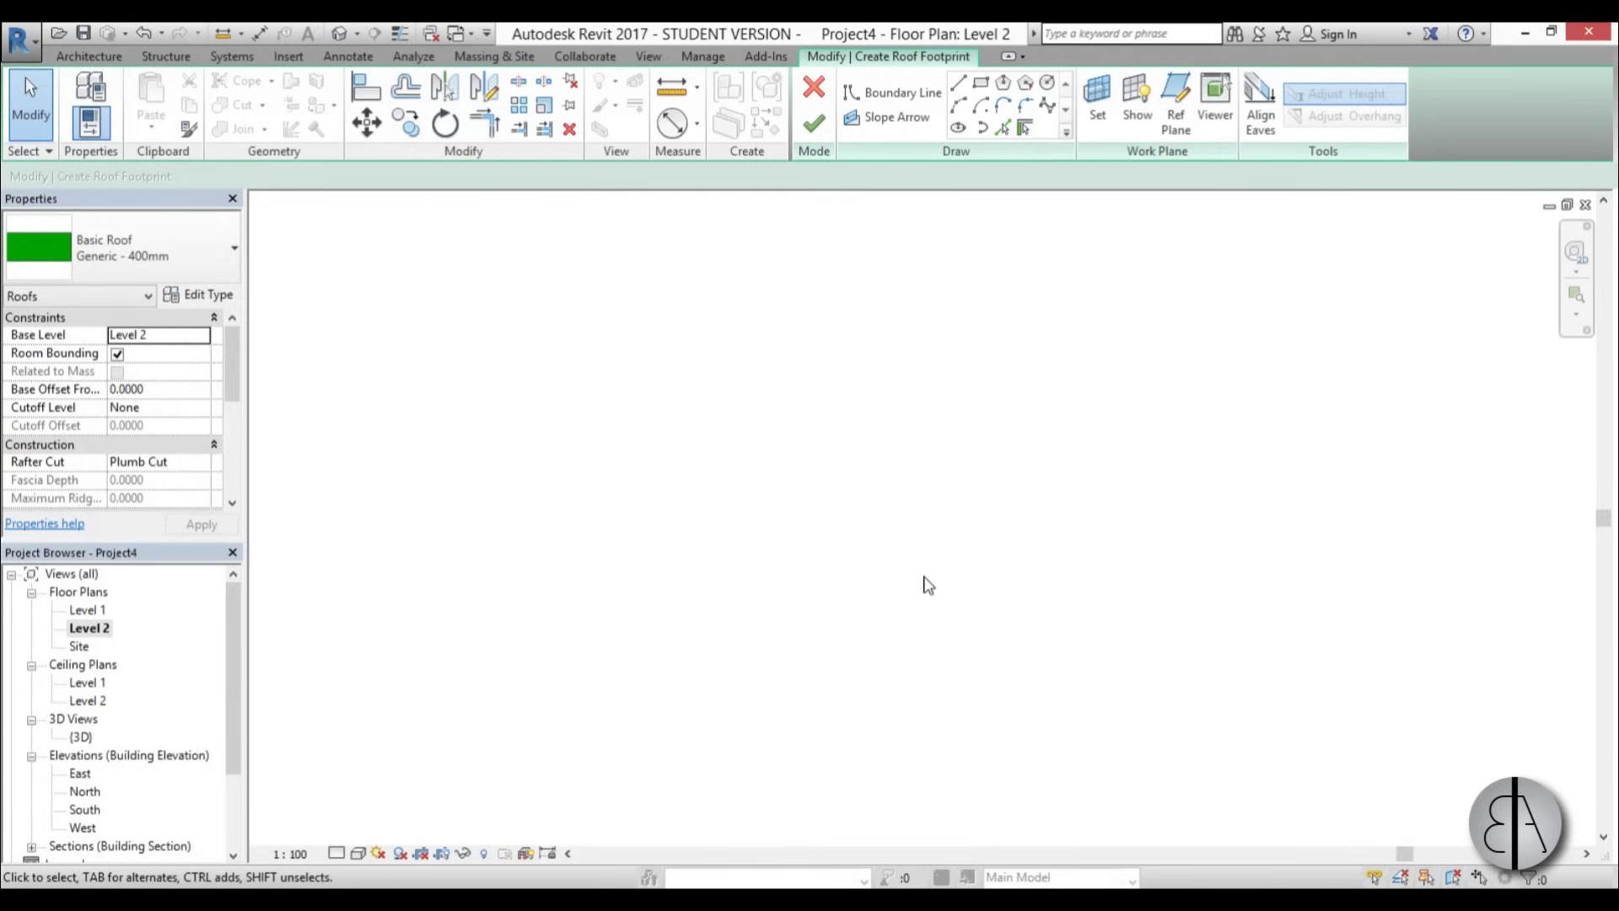
pyautogui.moveTo(500, 595)
pyautogui.mouseDown(button='middle')
pyautogui.moveTo(815, 622)
pyautogui.moveTo(1068, 467)
pyautogui.mouseUp(button='middle')
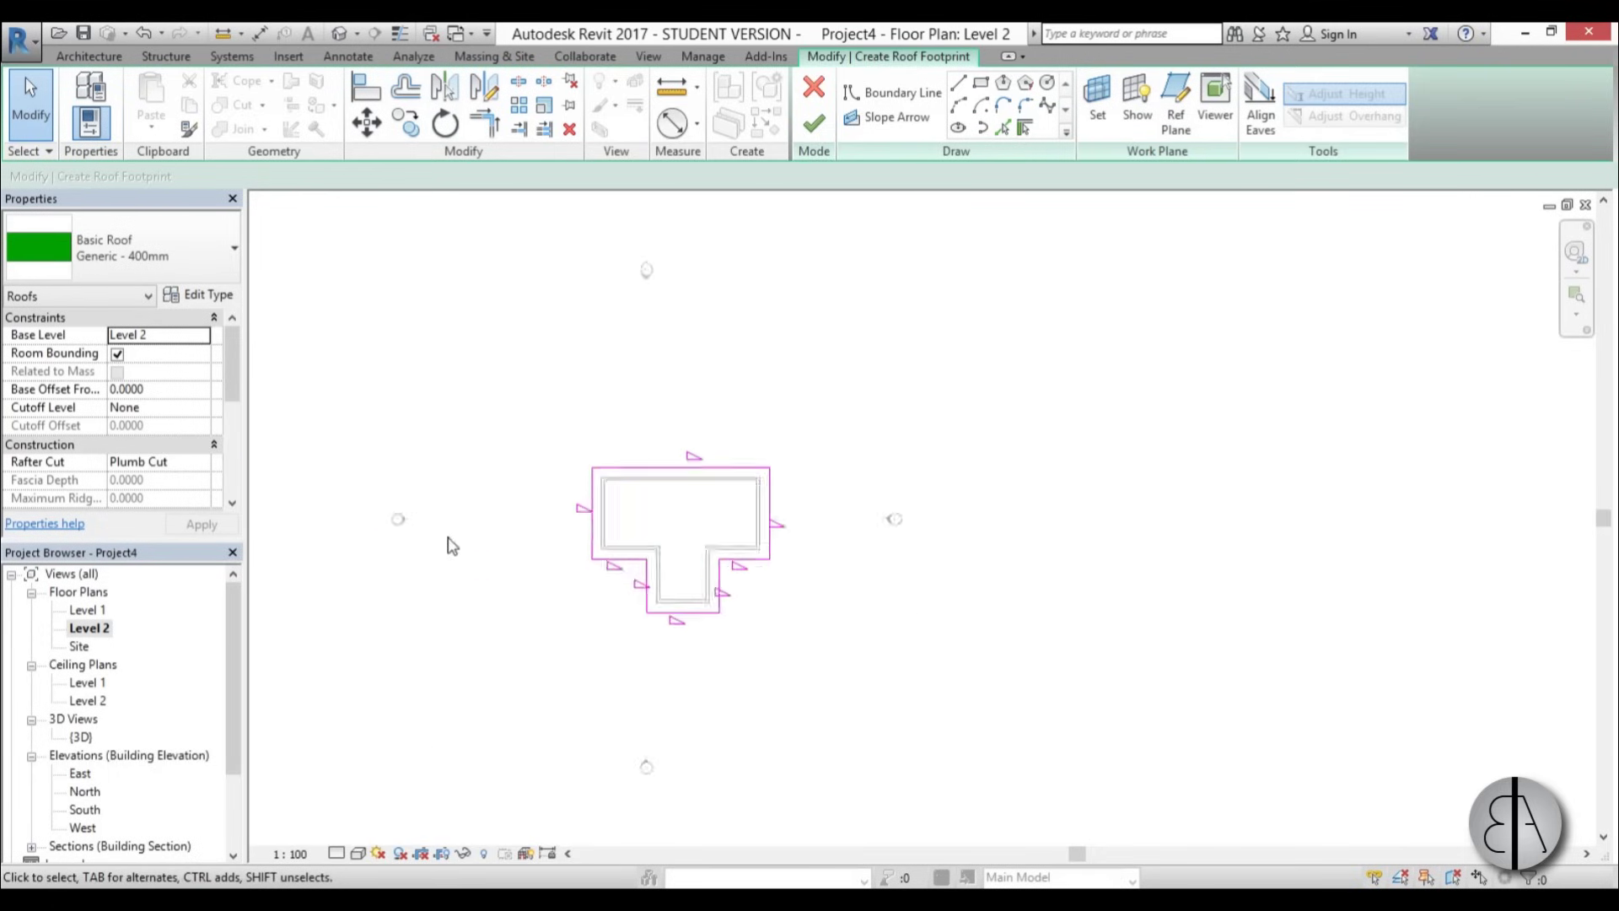
pyautogui.scroll(3, 847, 554)
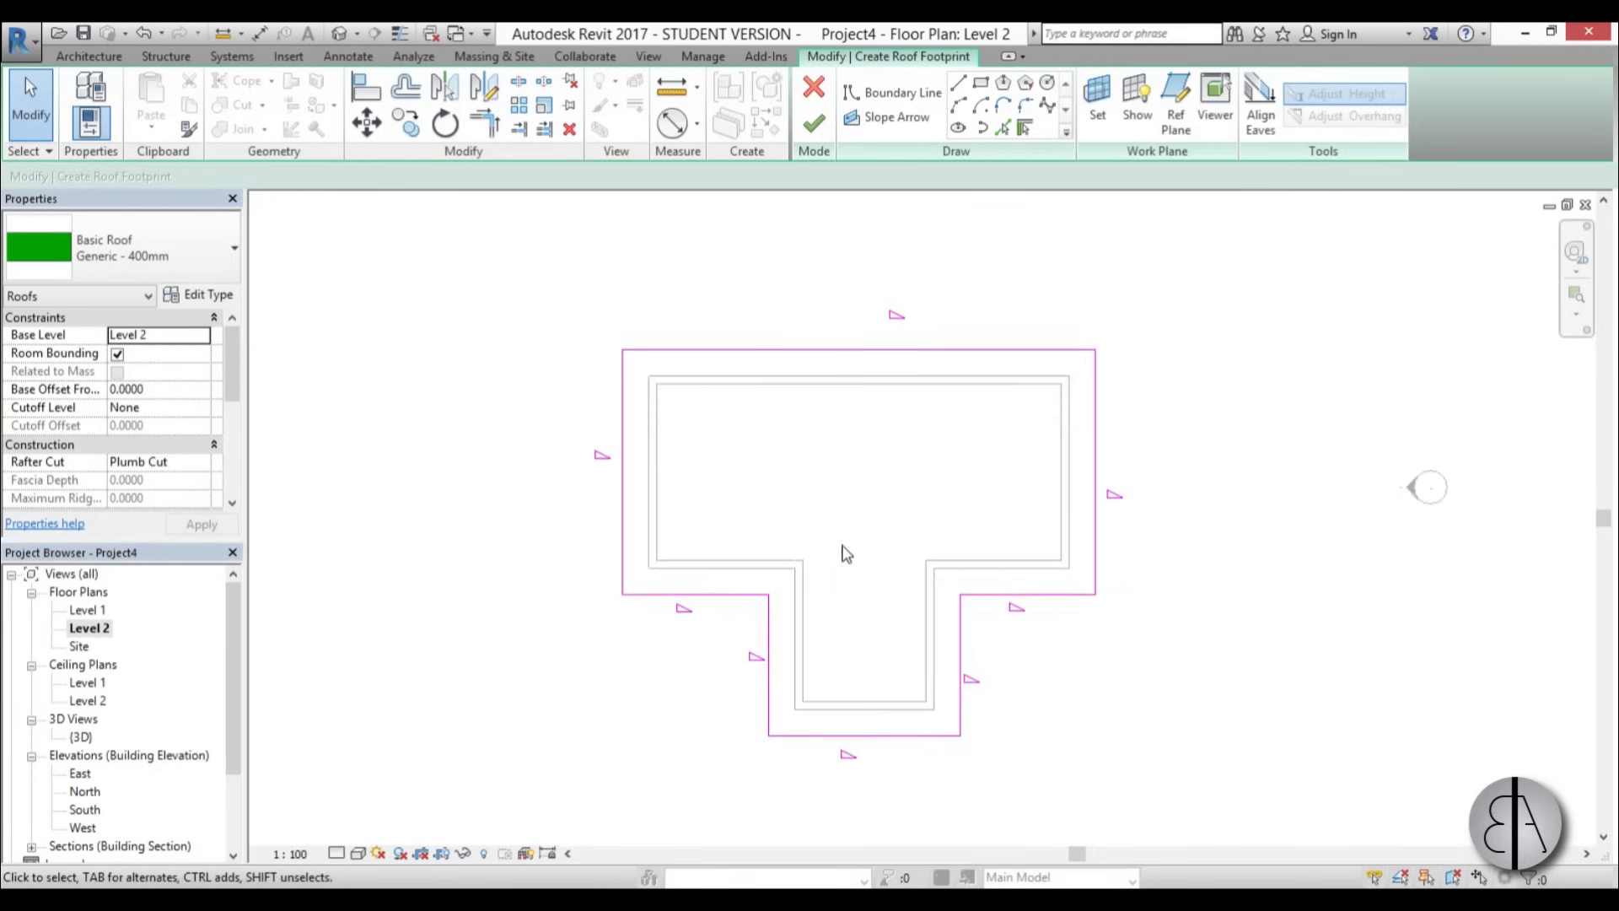
# - Finish the T-shaped roof footprint and, in the 3D view, attach the tops of the whole chain of walls to the roof
pyautogui.click(814, 126)
pyautogui.doubleClick(82, 737)
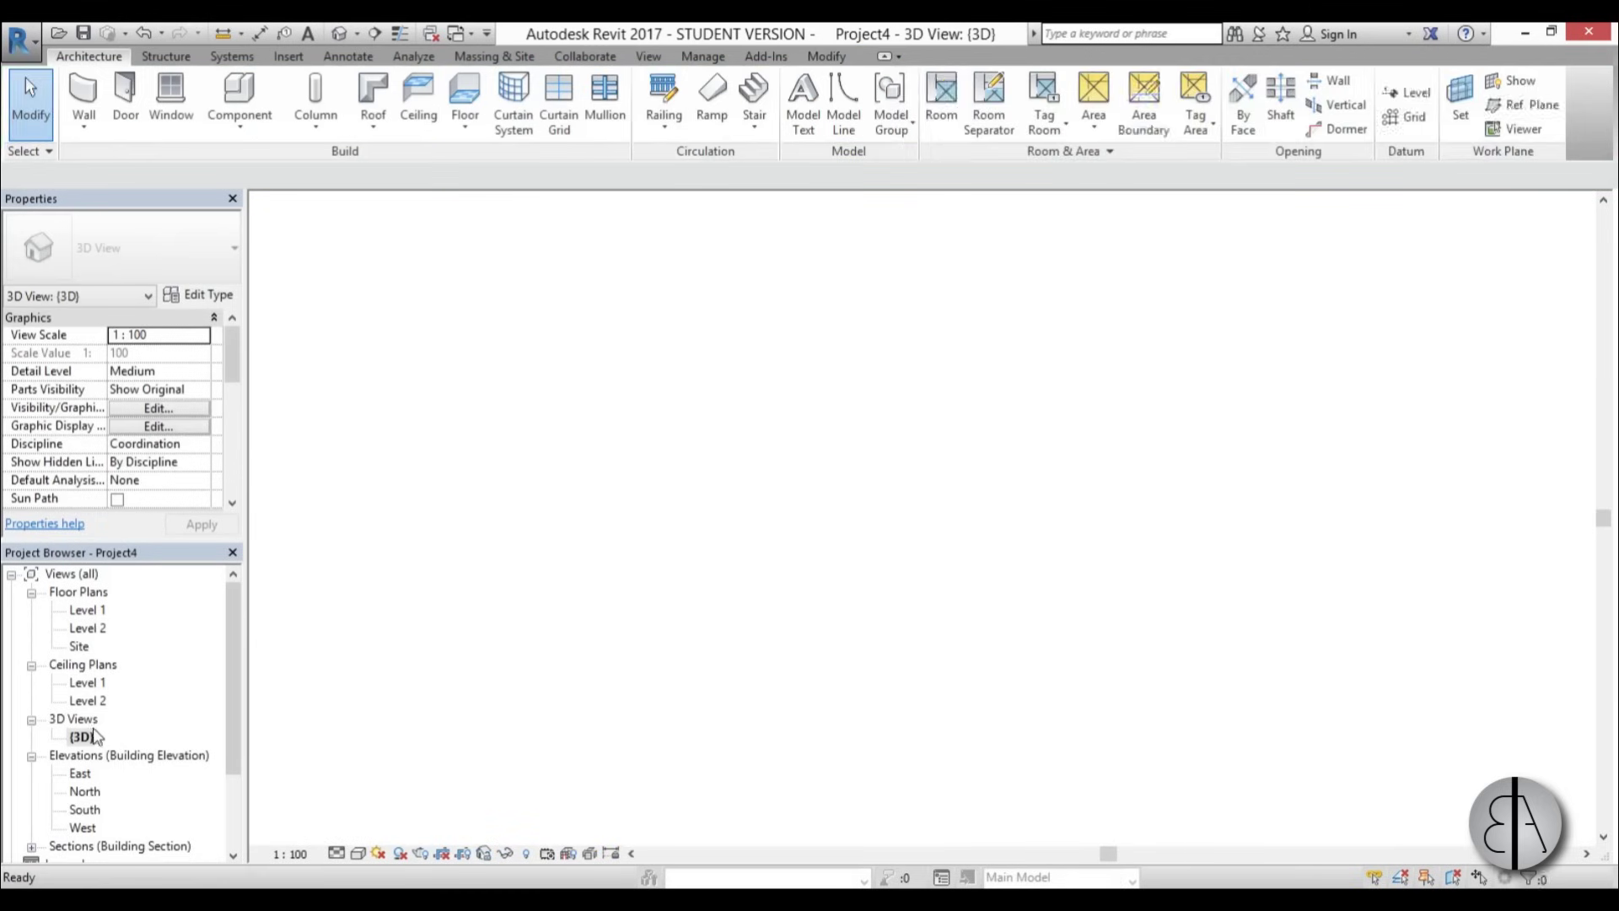
pyautogui.keyDown('shift'); pyautogui.moveTo(1044, 580); pyautogui.dragTo(1120, 742, button='middle'); pyautogui.keyUp('shift')
pyautogui.click(1123, 739)
pyautogui.press('Tab')
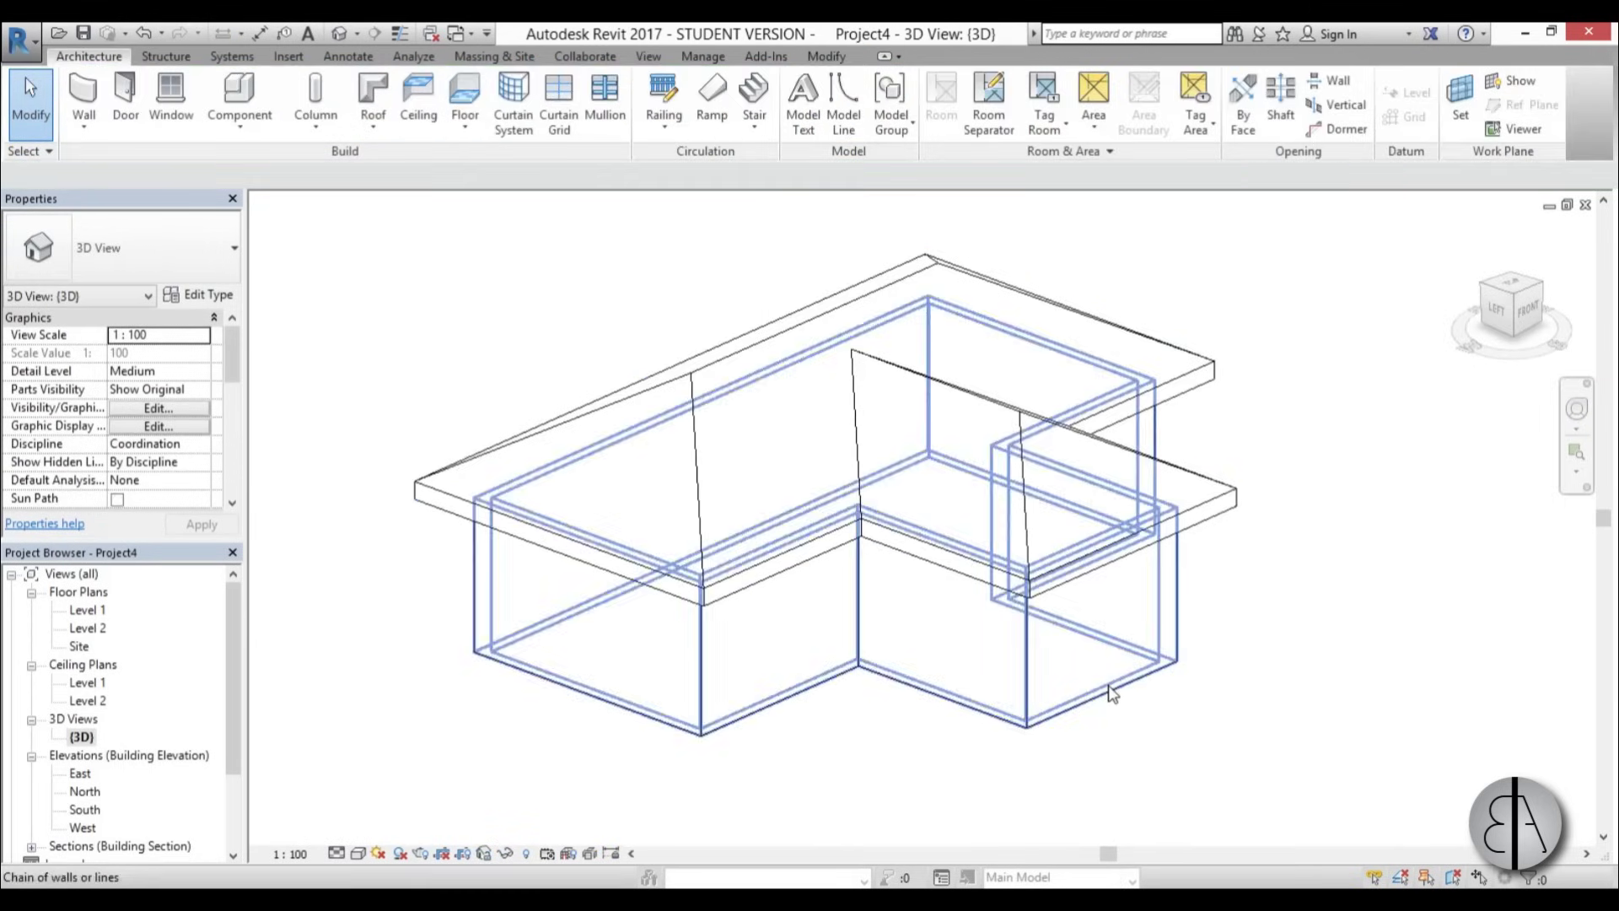
pyautogui.click(1112, 693)
pyautogui.click(957, 127)
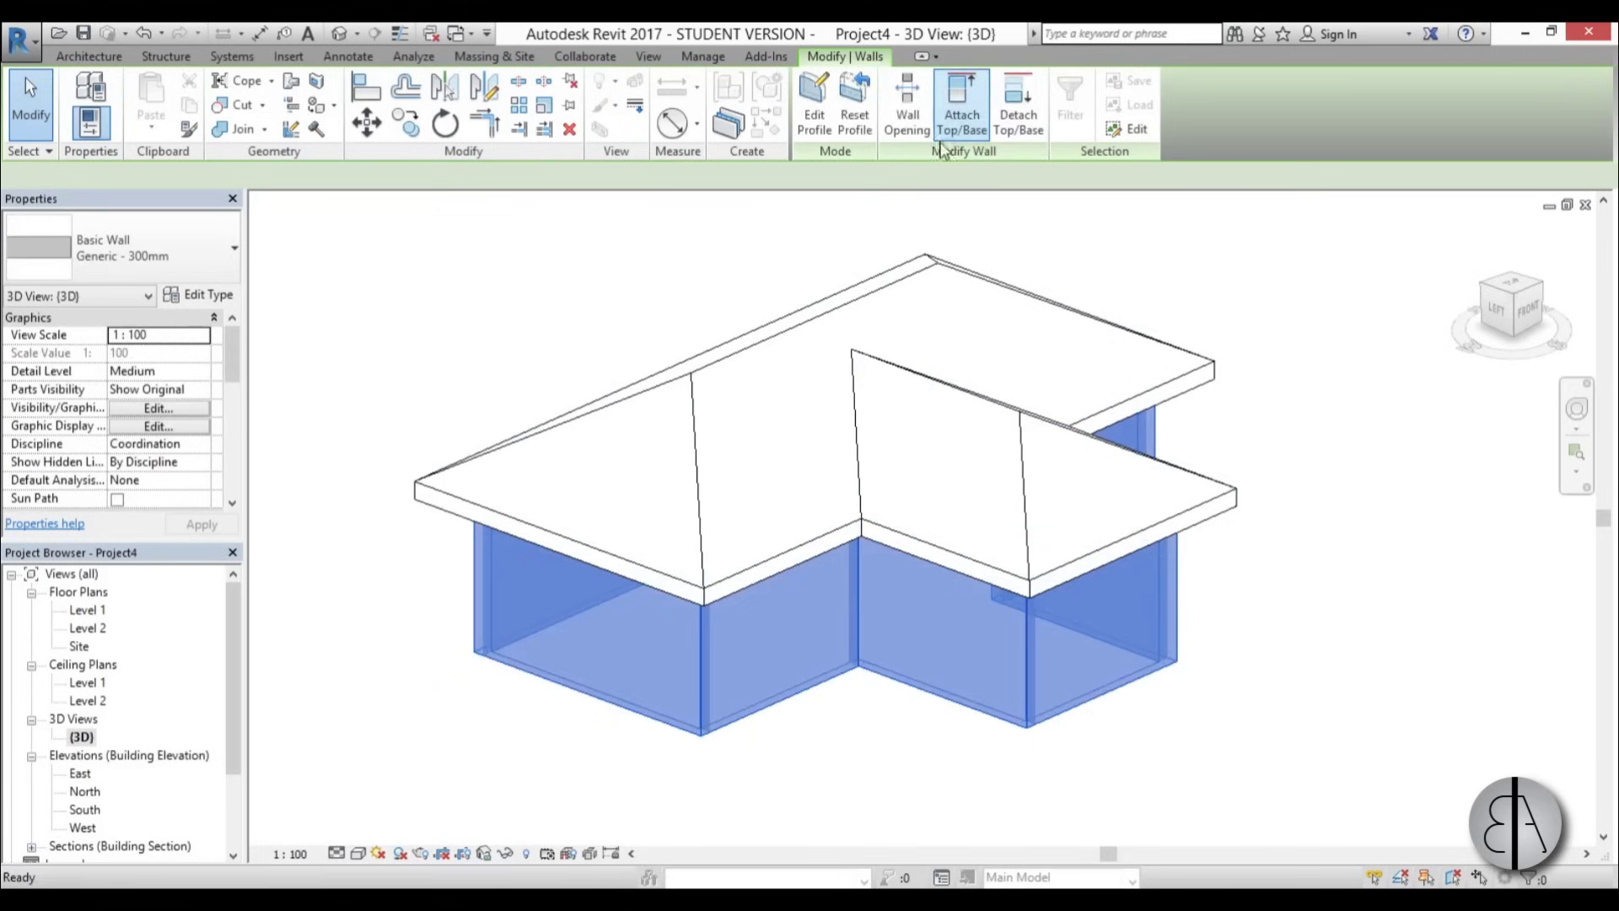
pyautogui.click(922, 372)
pyautogui.click(1206, 721)
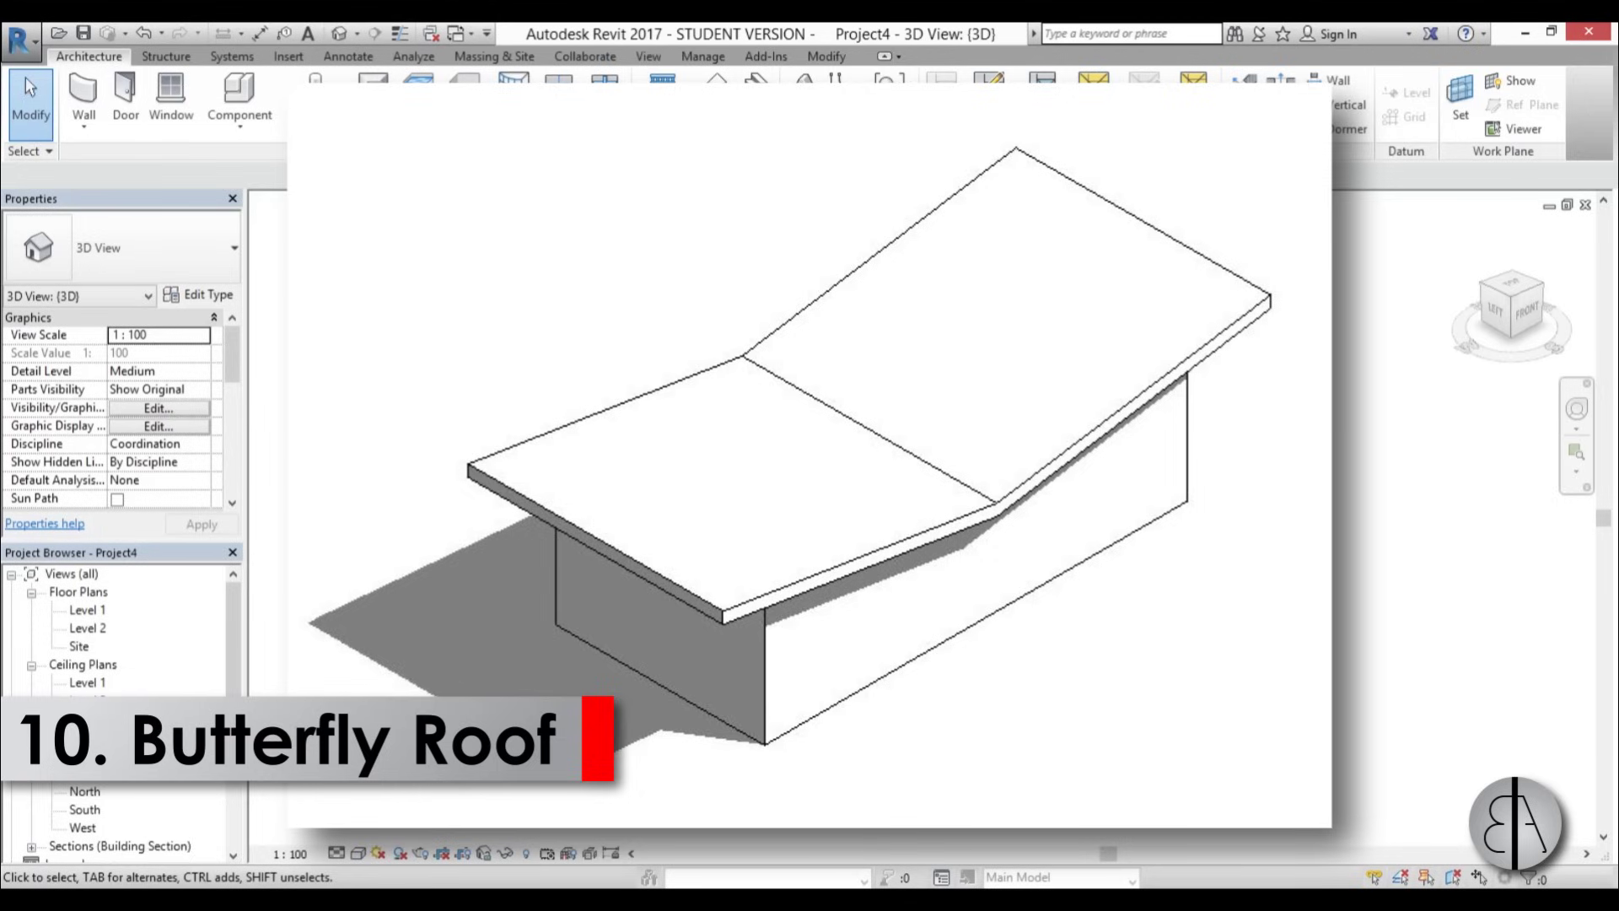
# - On the Level 2 plan, draw a horizontal reference plane lengthwise through the middle of the rectangular building and name it 1
pyautogui.doubleClick(101, 627)
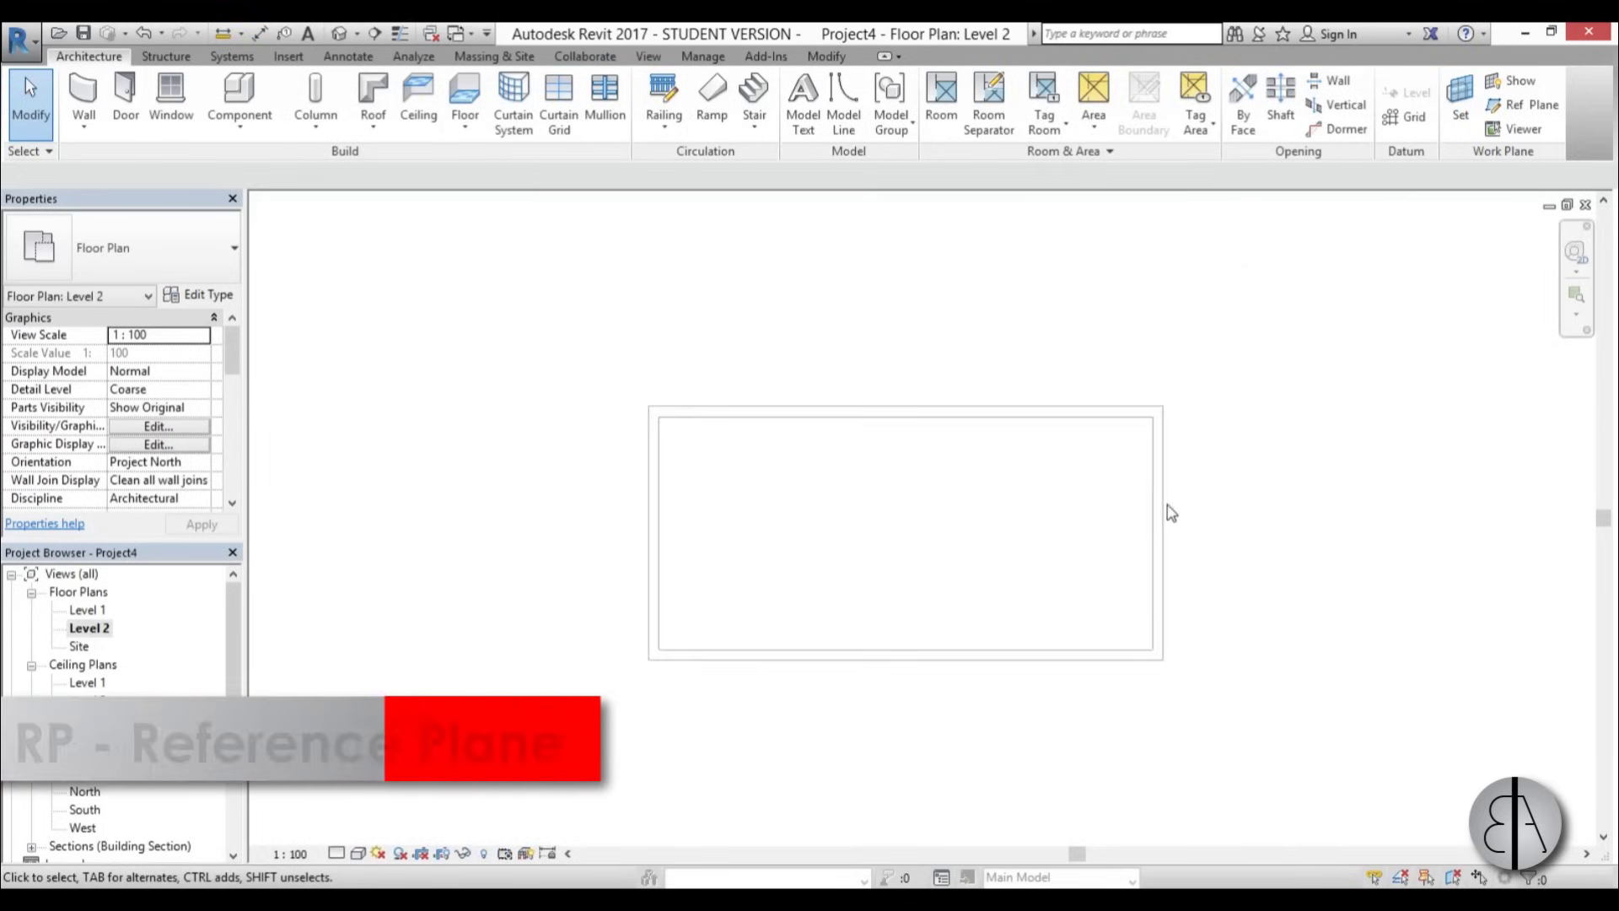
pyautogui.click(1522, 104)
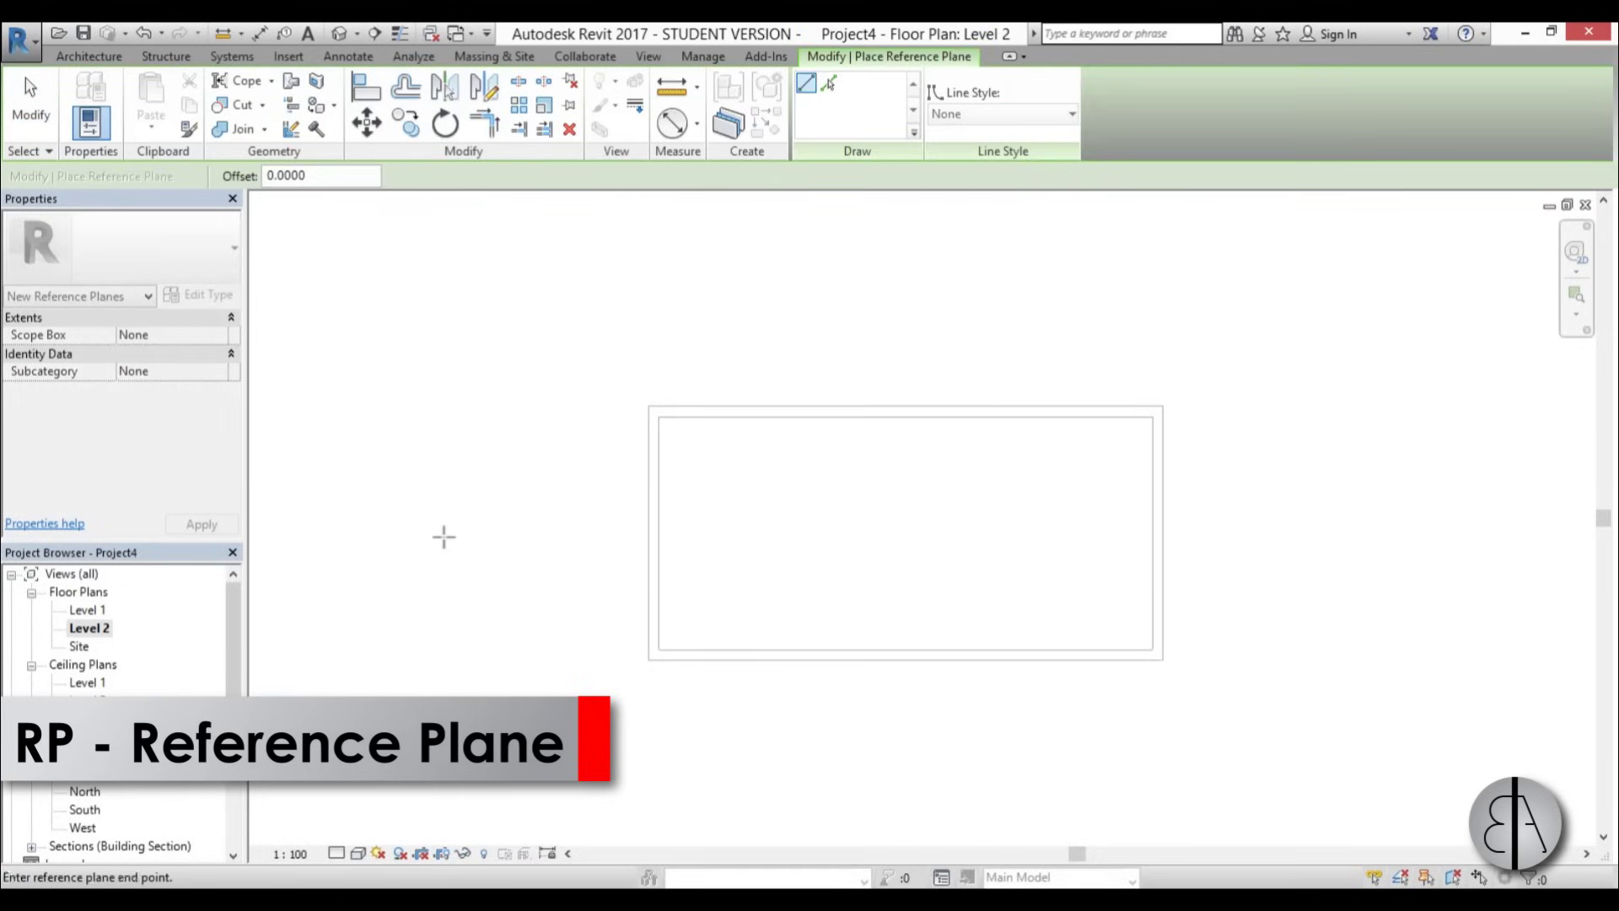
pyautogui.click(442, 537)
pyautogui.click(1430, 537)
pyautogui.press('Escape')
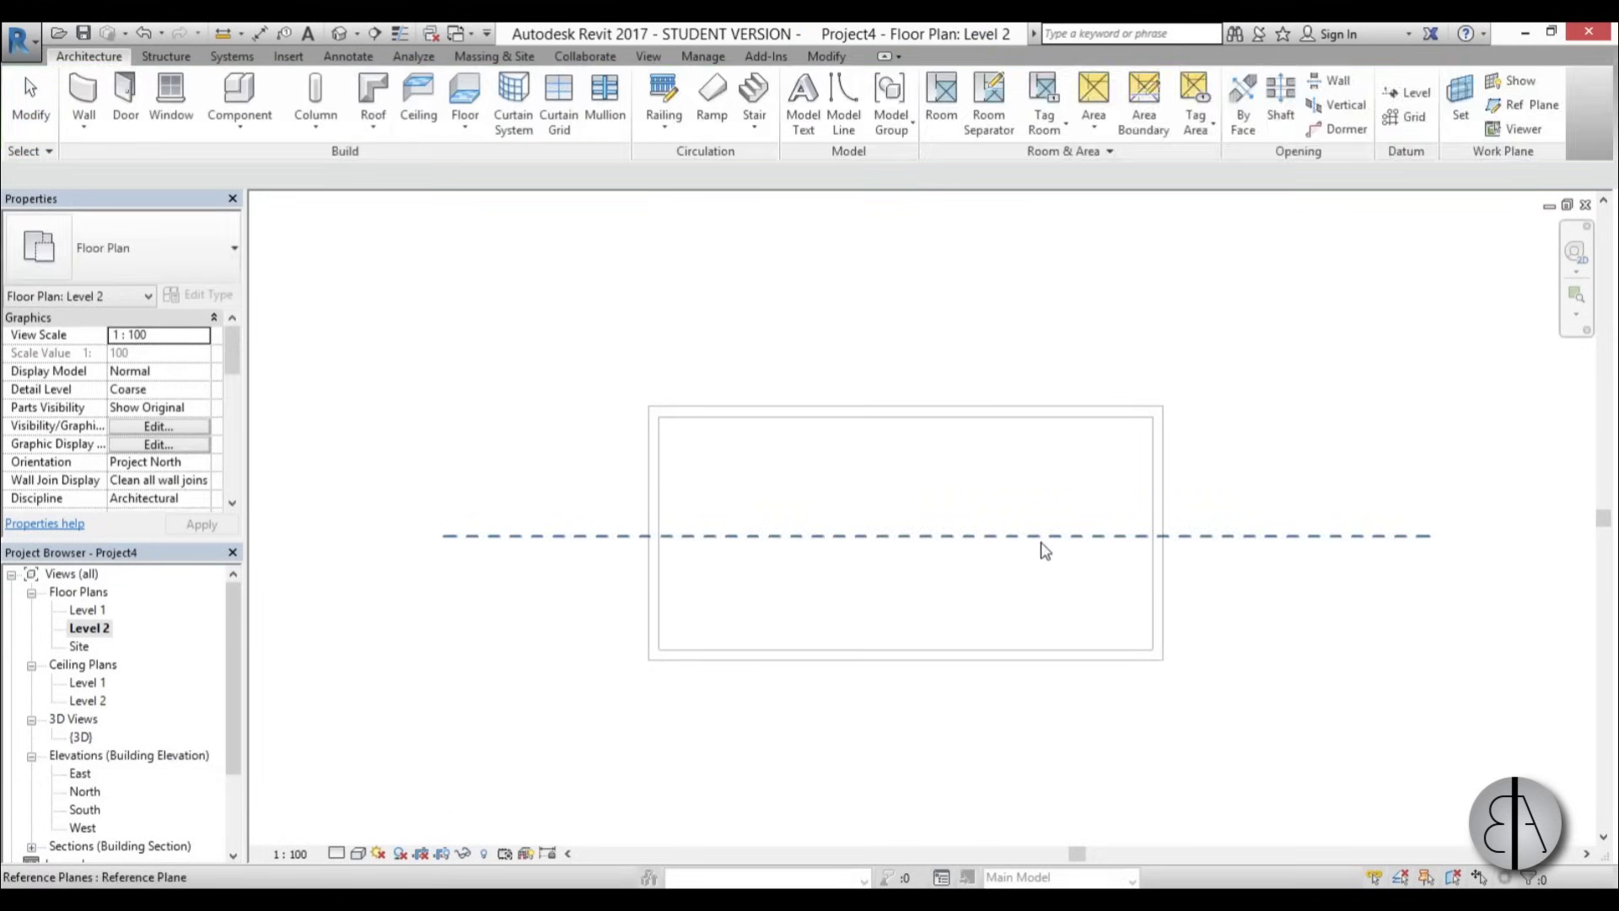
pyautogui.click(1041, 537)
pyautogui.click(486, 548)
pyautogui.press('Escape')
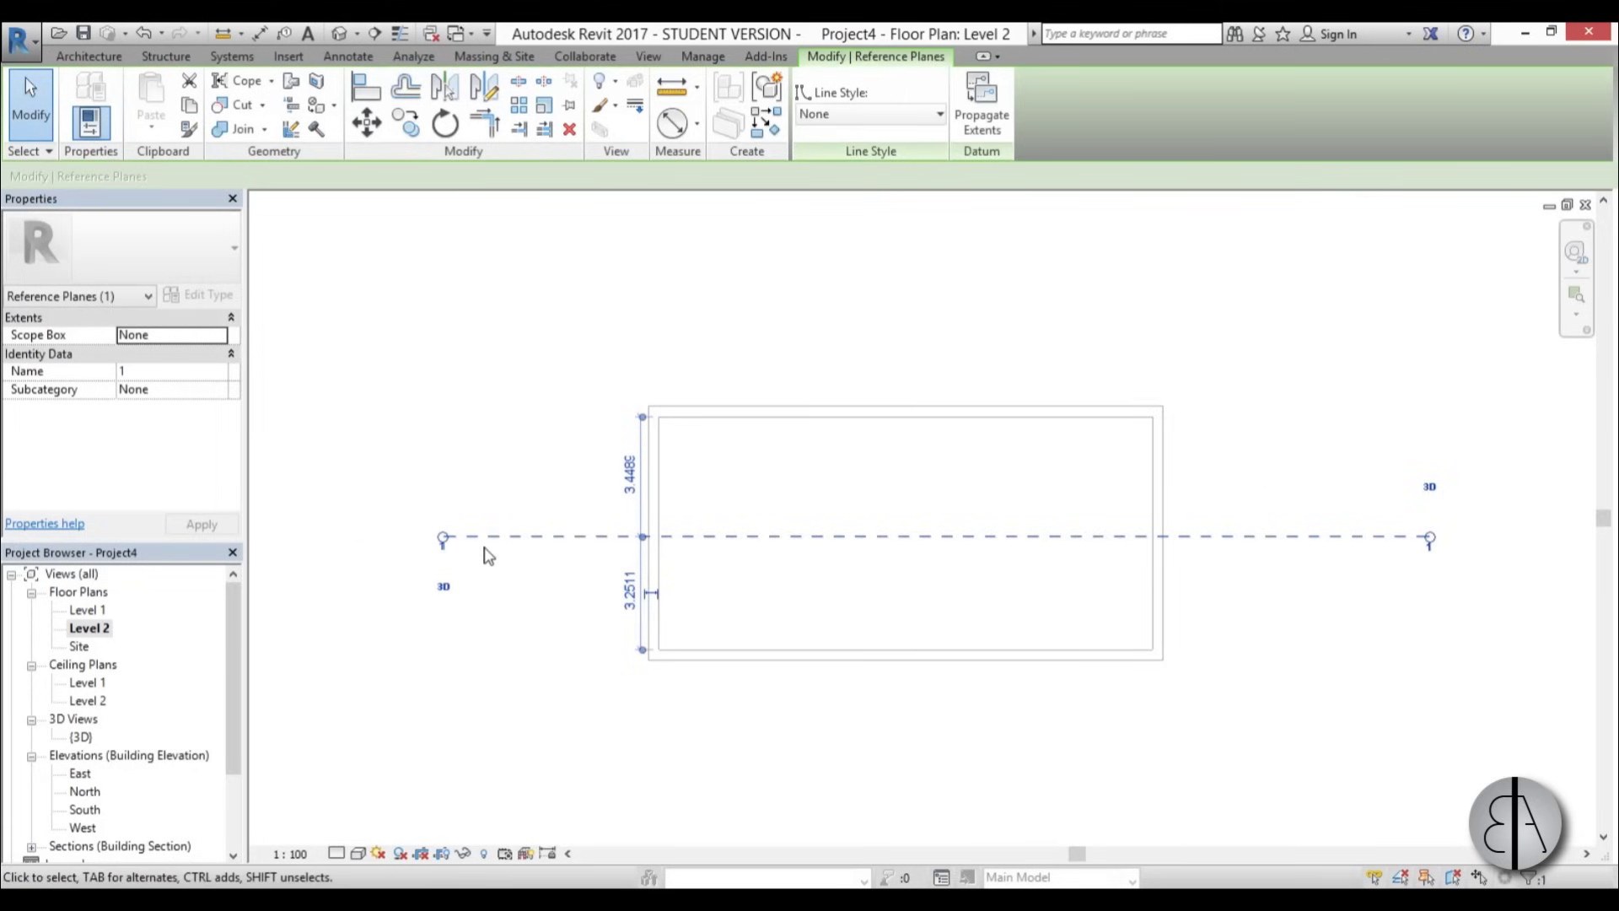
# - Dismiss the save reminder, place a horizontal building section below the reference plane looking up across the building, and open its view
pyautogui.click(498, 423)
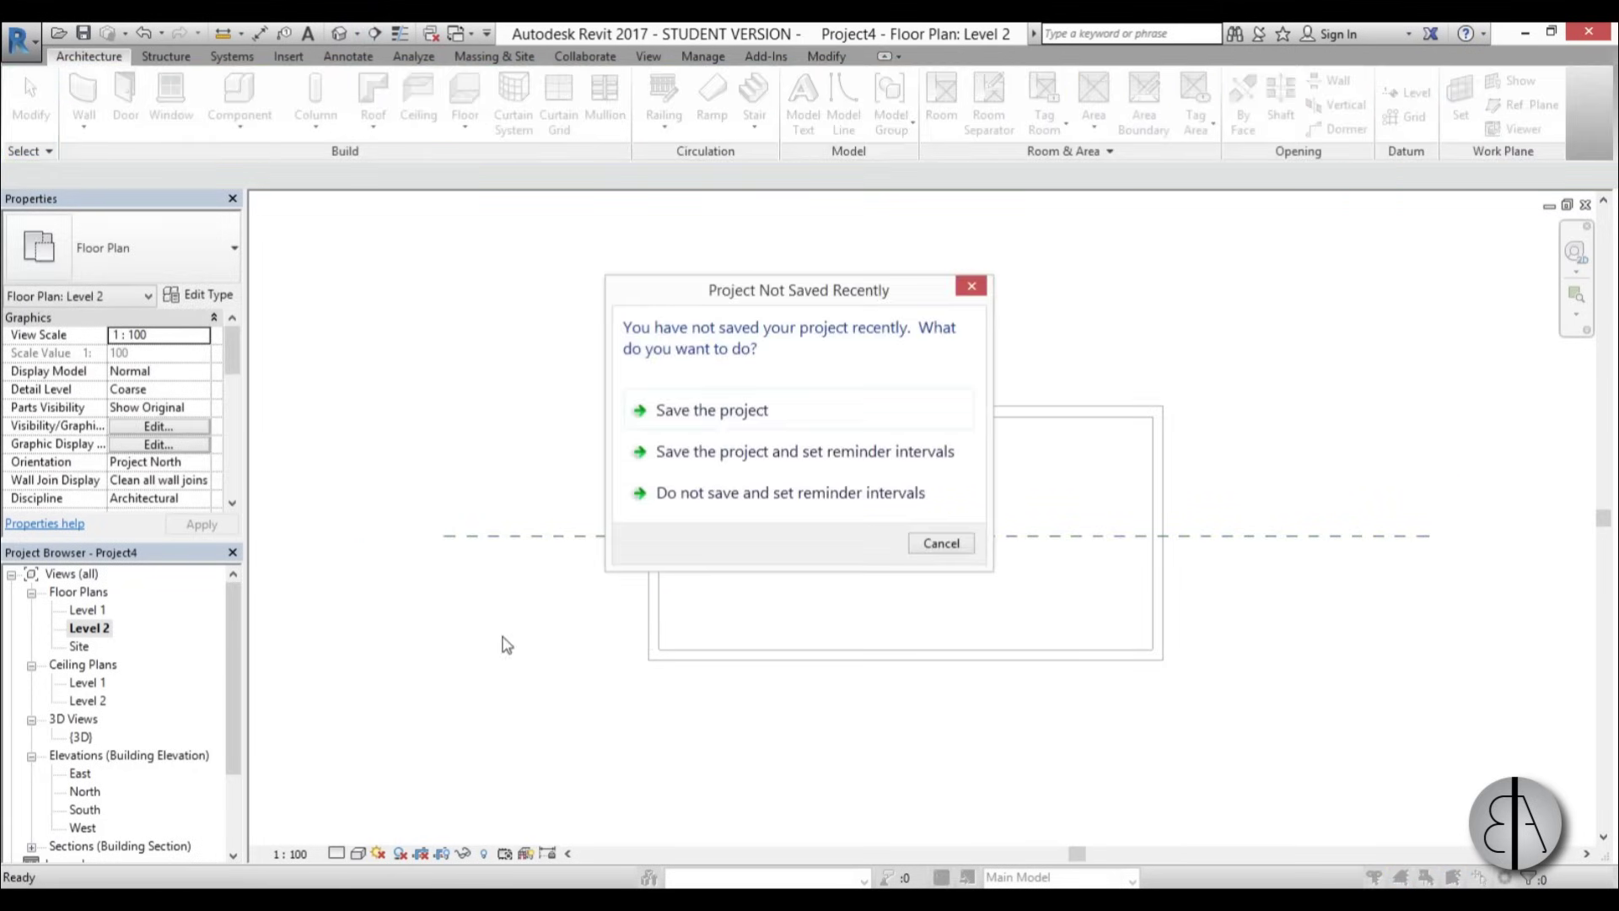
pyautogui.click(933, 544)
pyautogui.click(495, 605)
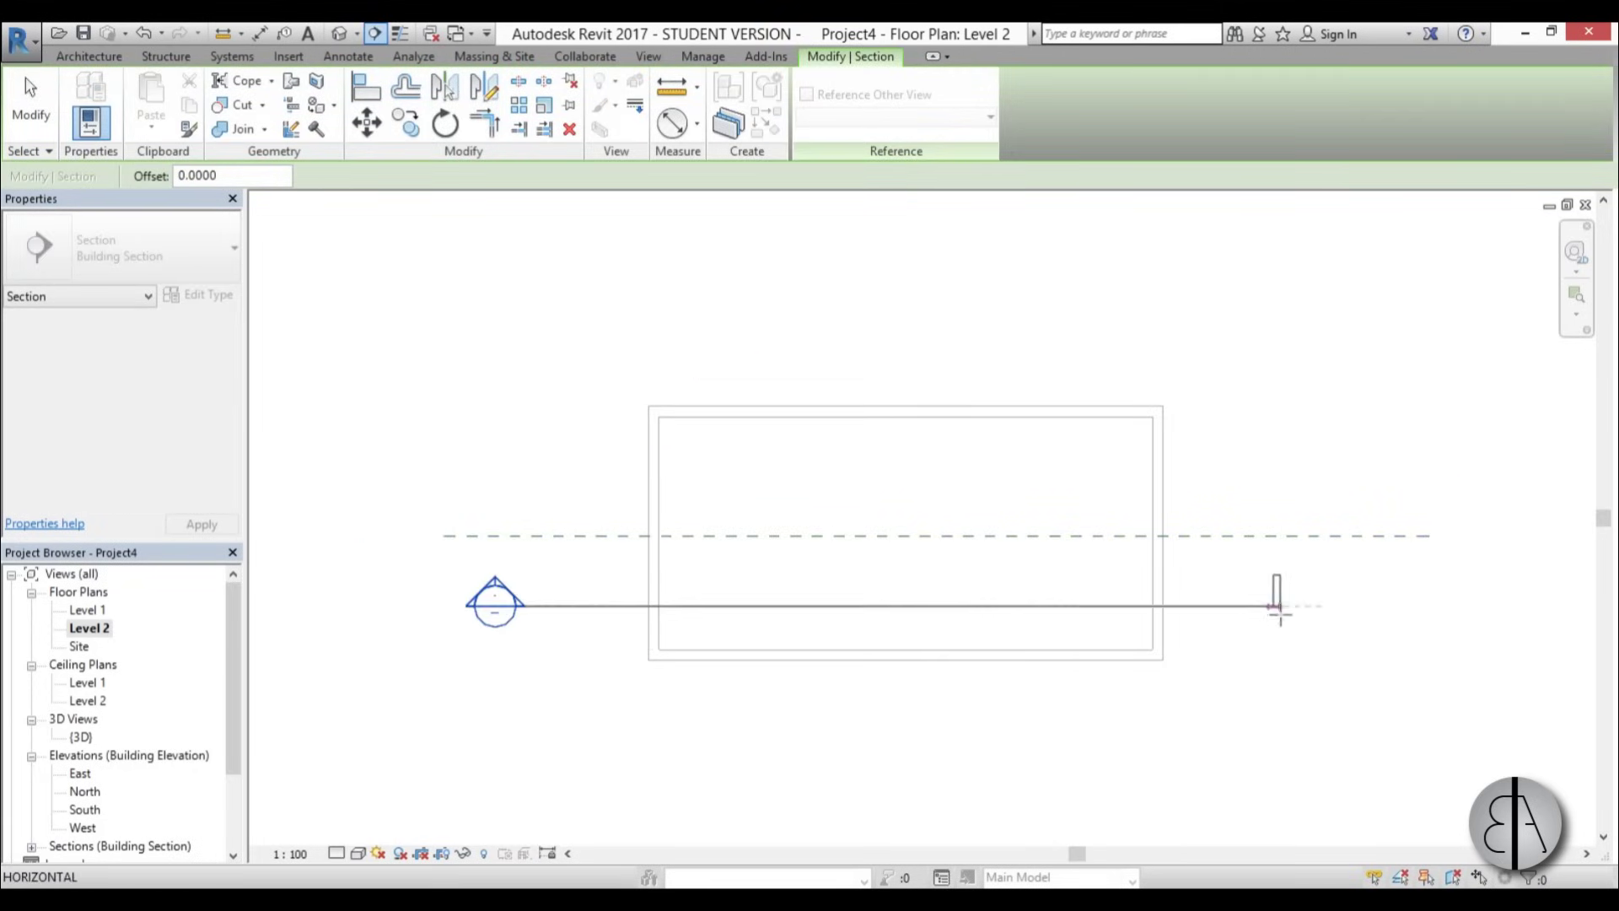
pyautogui.click(1286, 609)
pyautogui.click(456, 590)
pyautogui.doubleClick(503, 595)
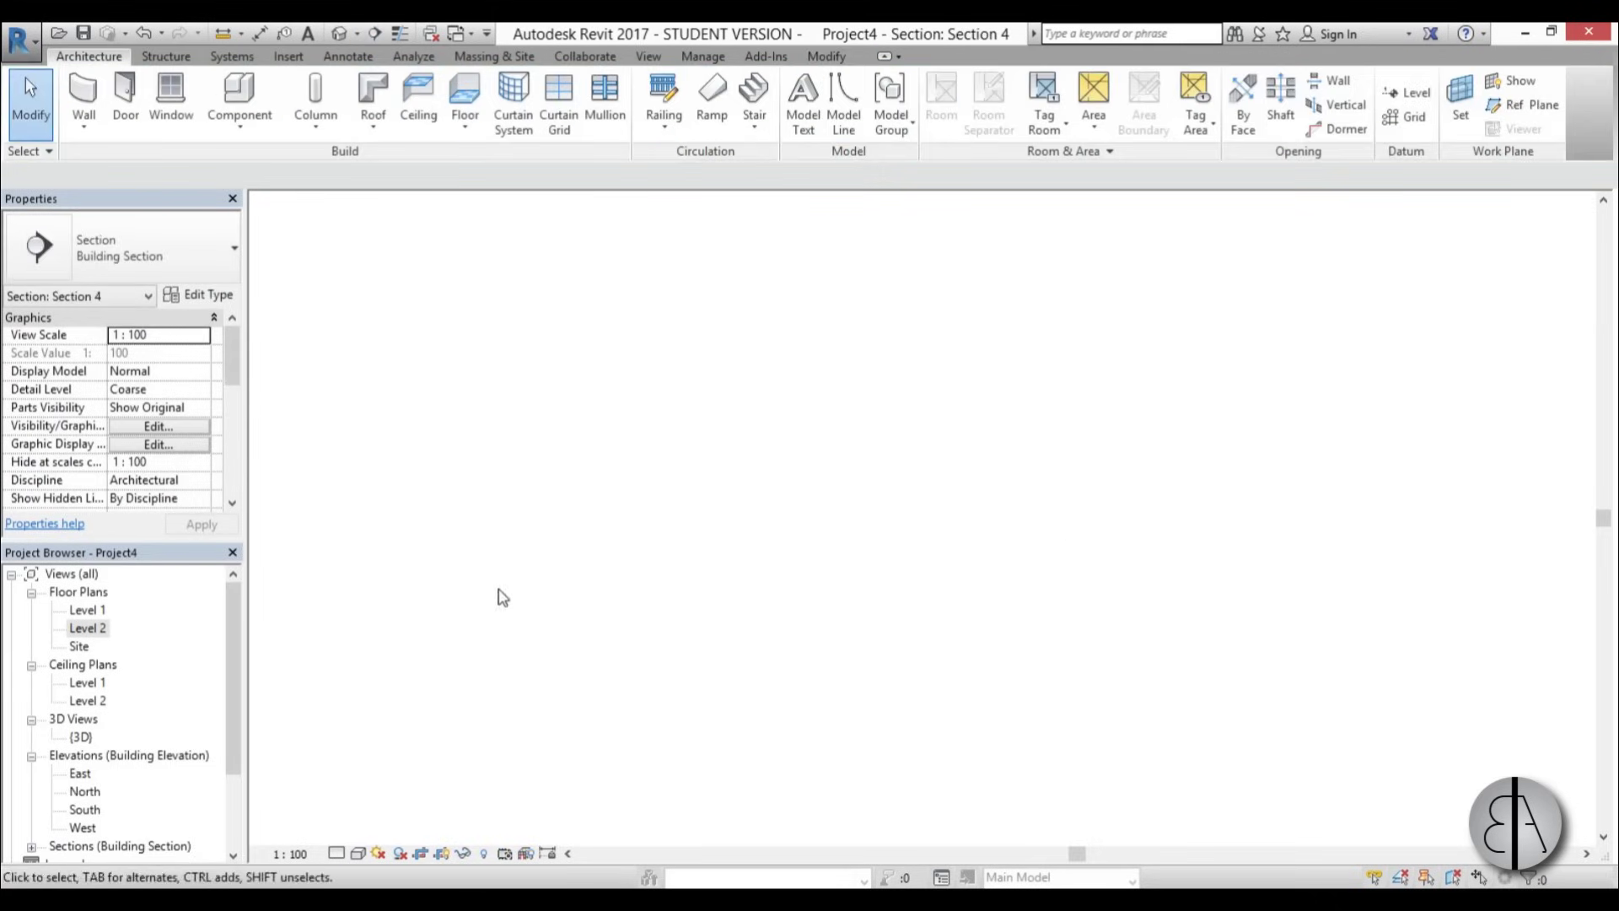
# - Start a roof by extrusion on the work plane Reference Plane : 1 with Level 2 as its reference level
pyautogui.scroll(4, 734, 550)
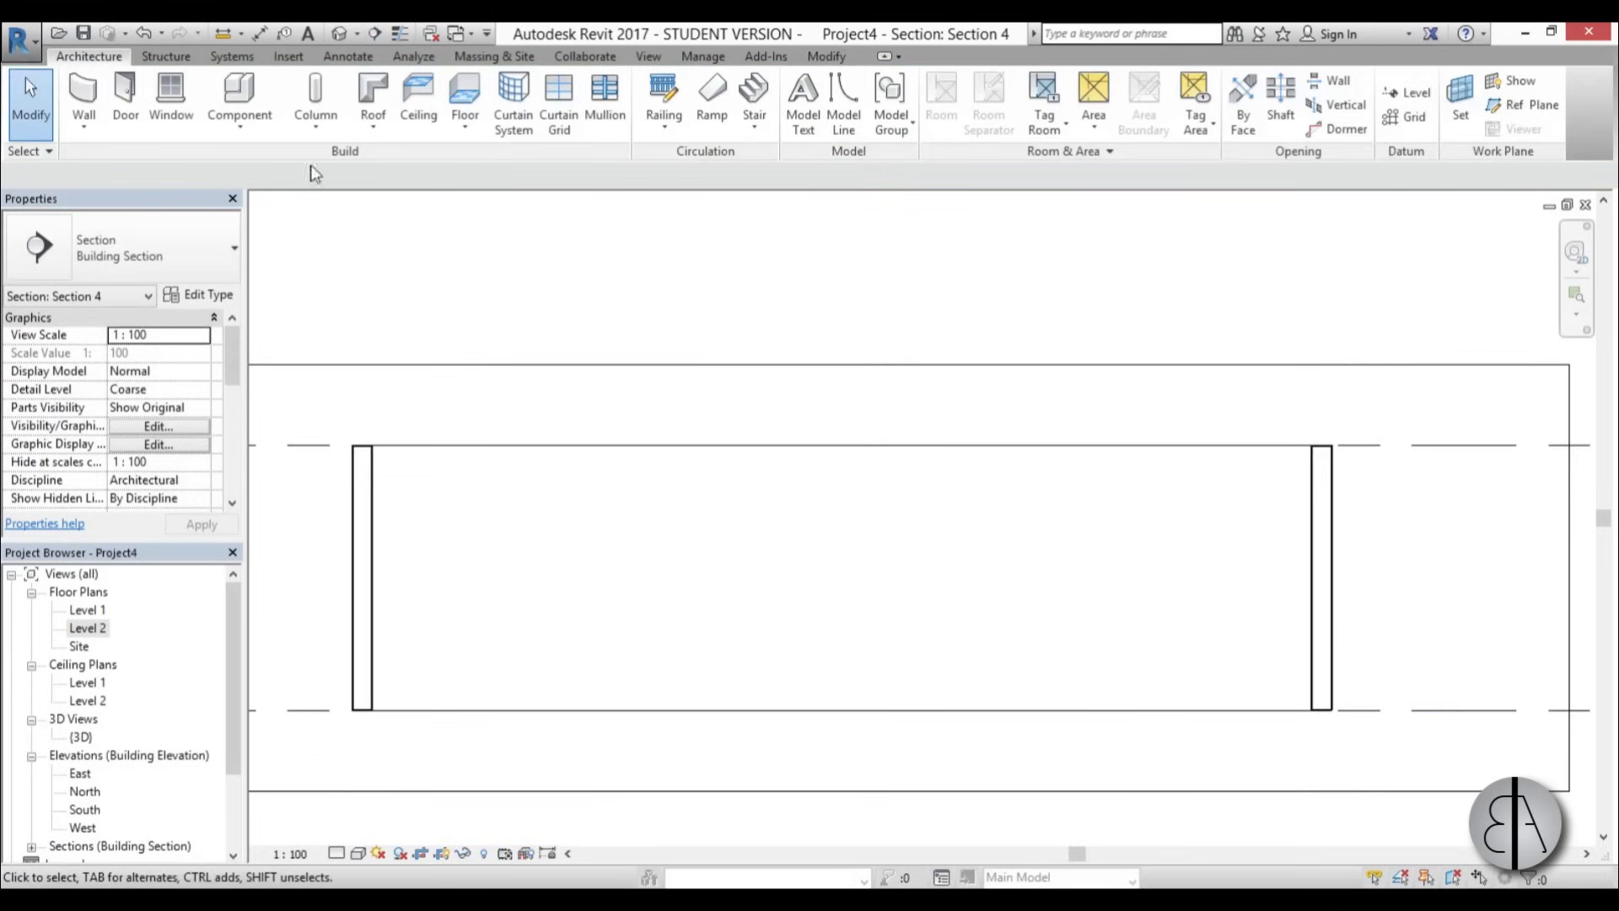
pyautogui.click(378, 125)
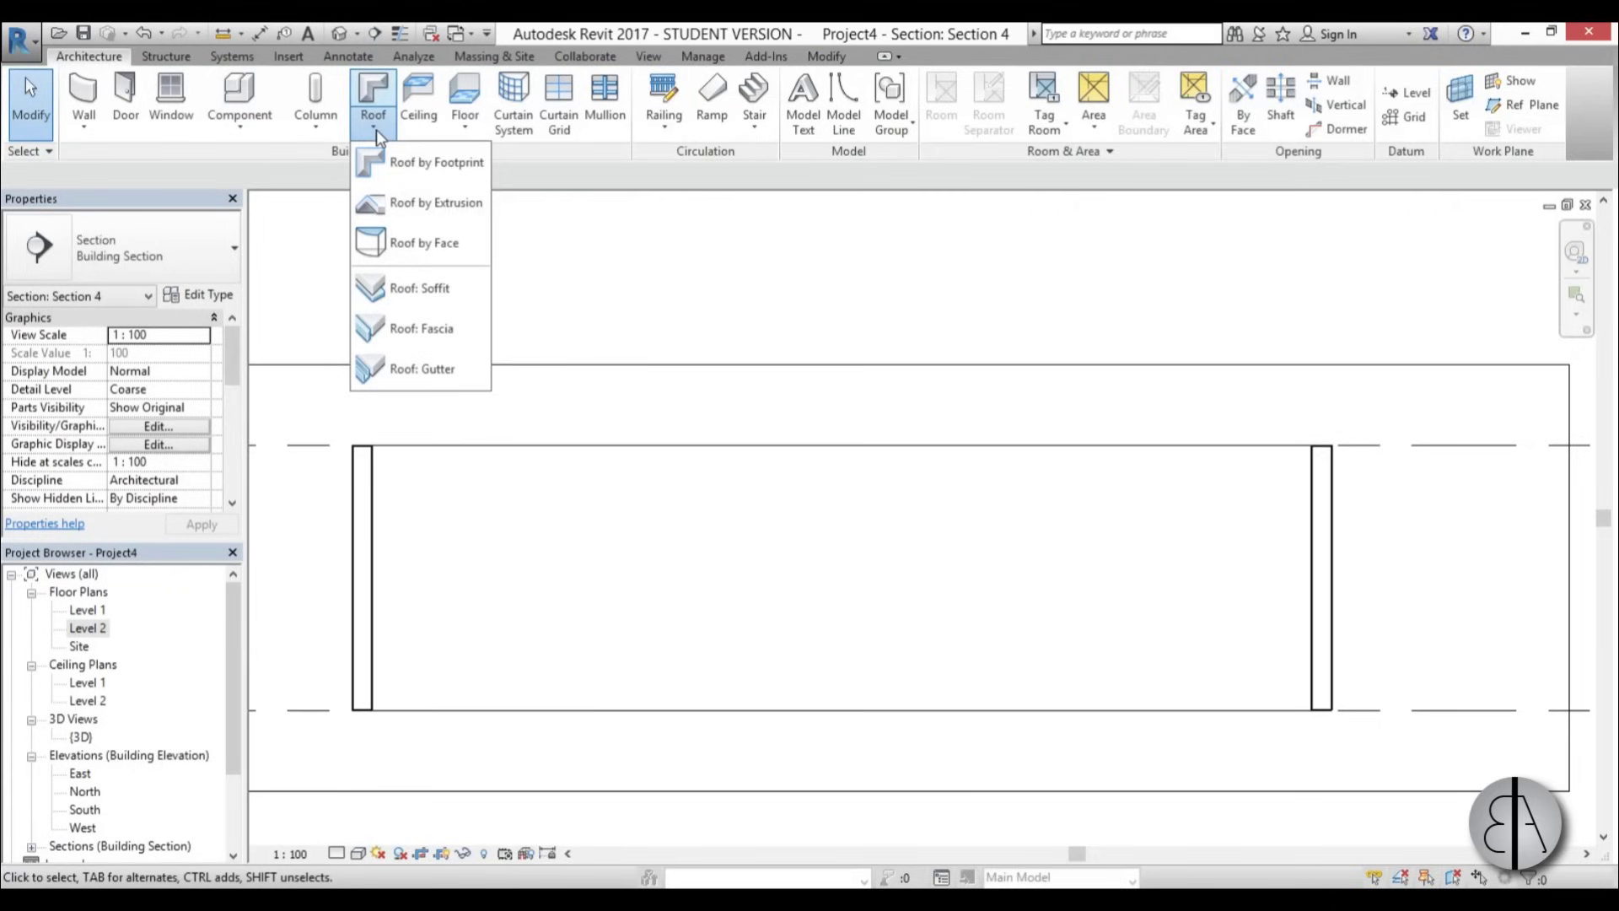
pyautogui.click(430, 203)
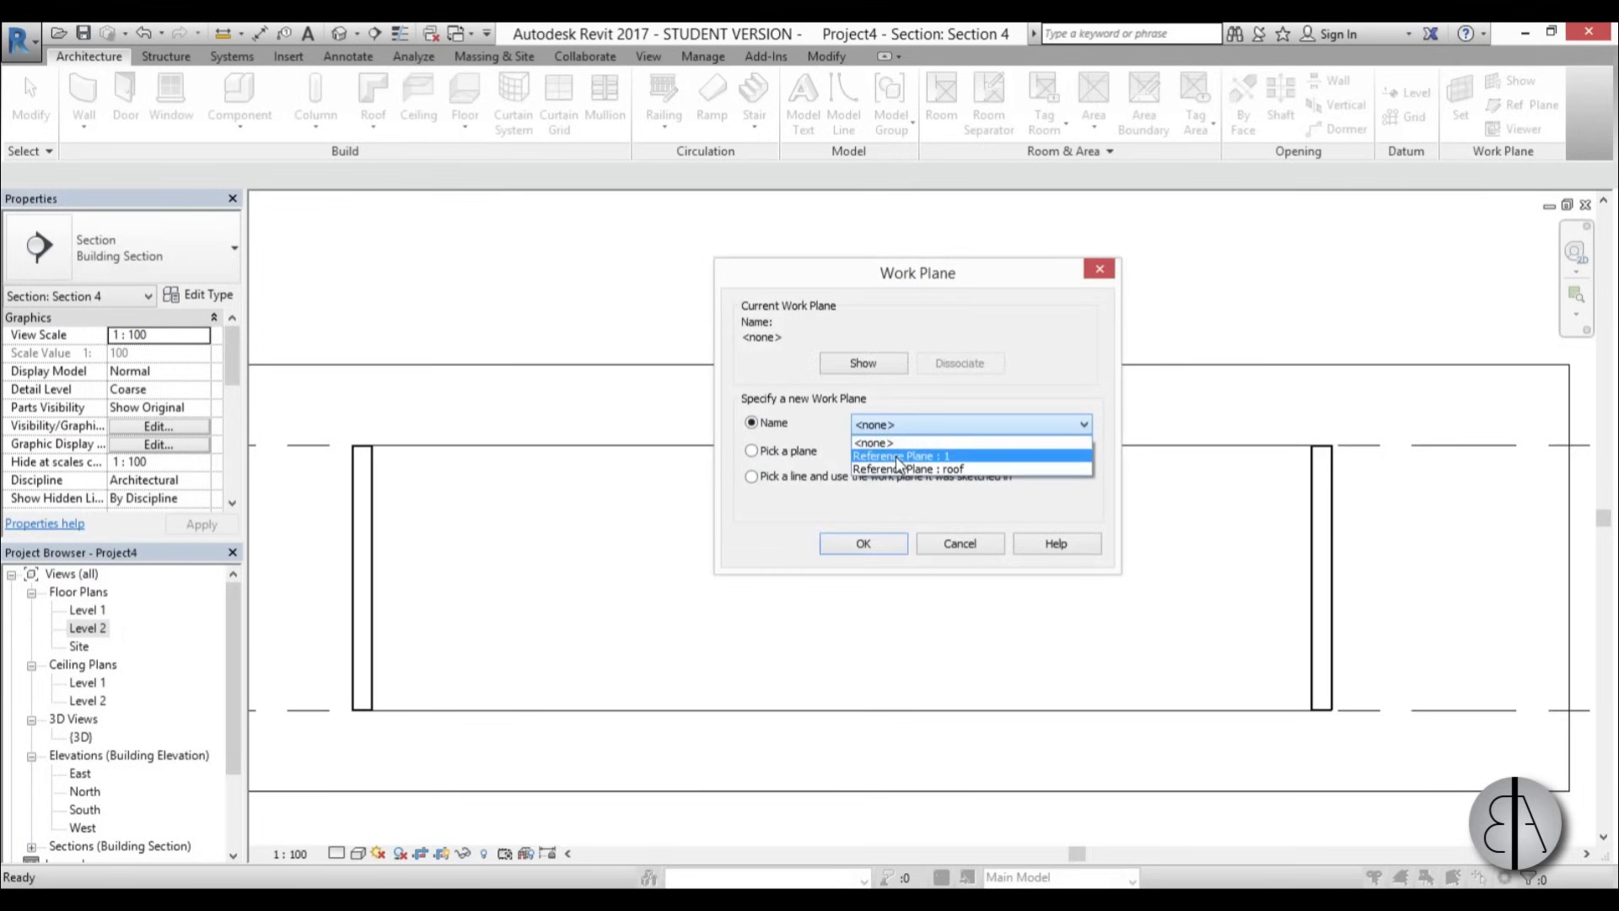
pyautogui.click(899, 457)
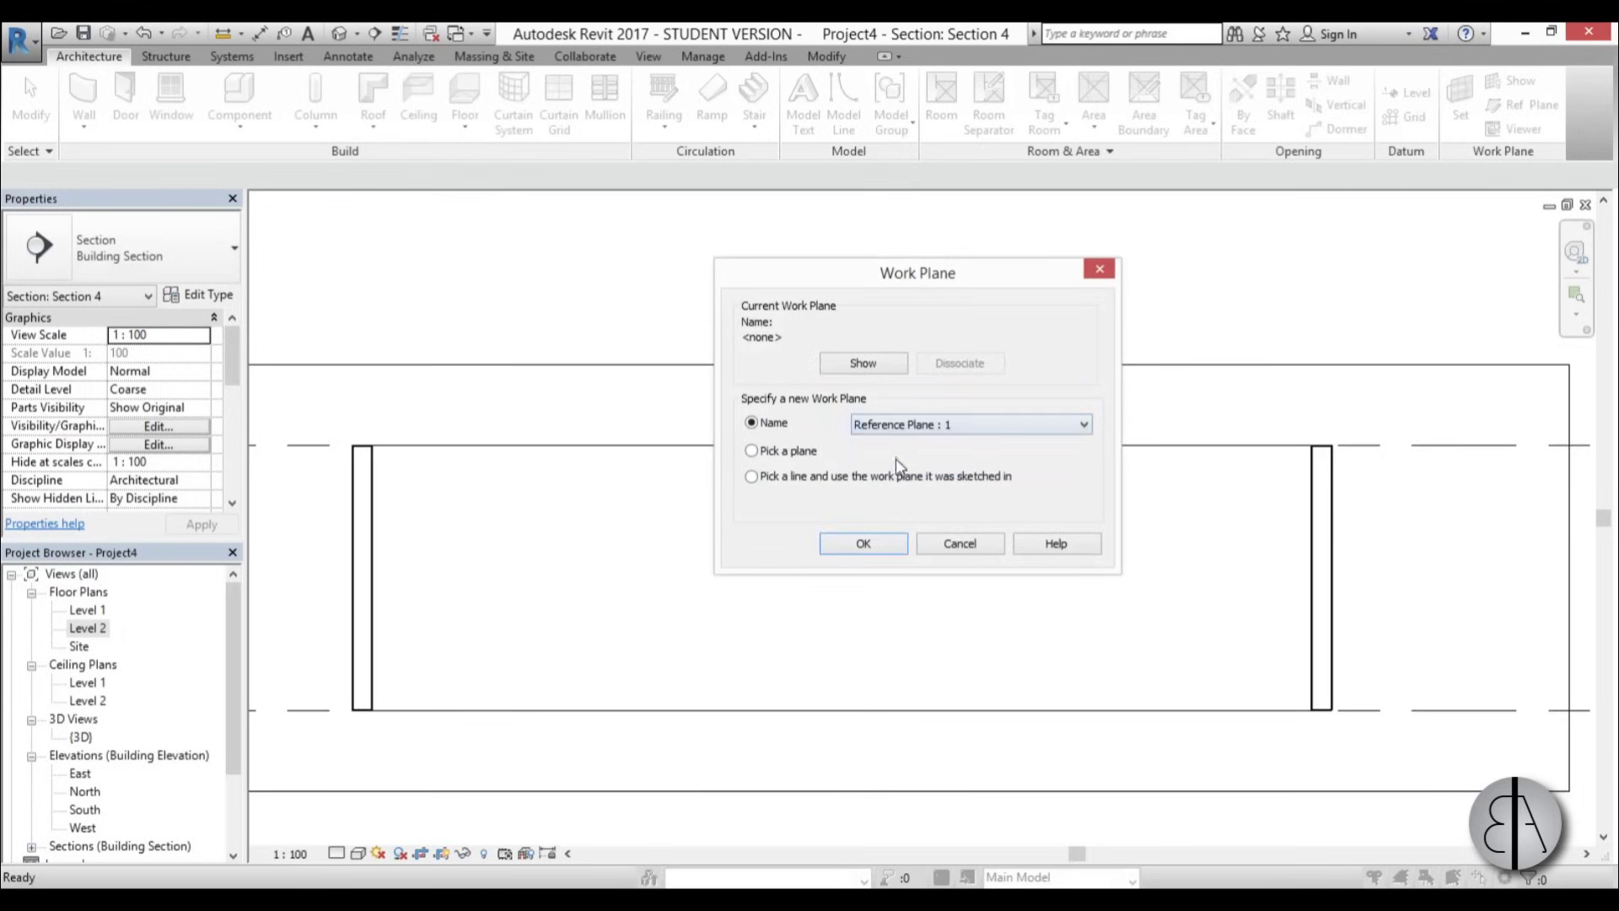
pyautogui.click(863, 545)
pyautogui.click(796, 422)
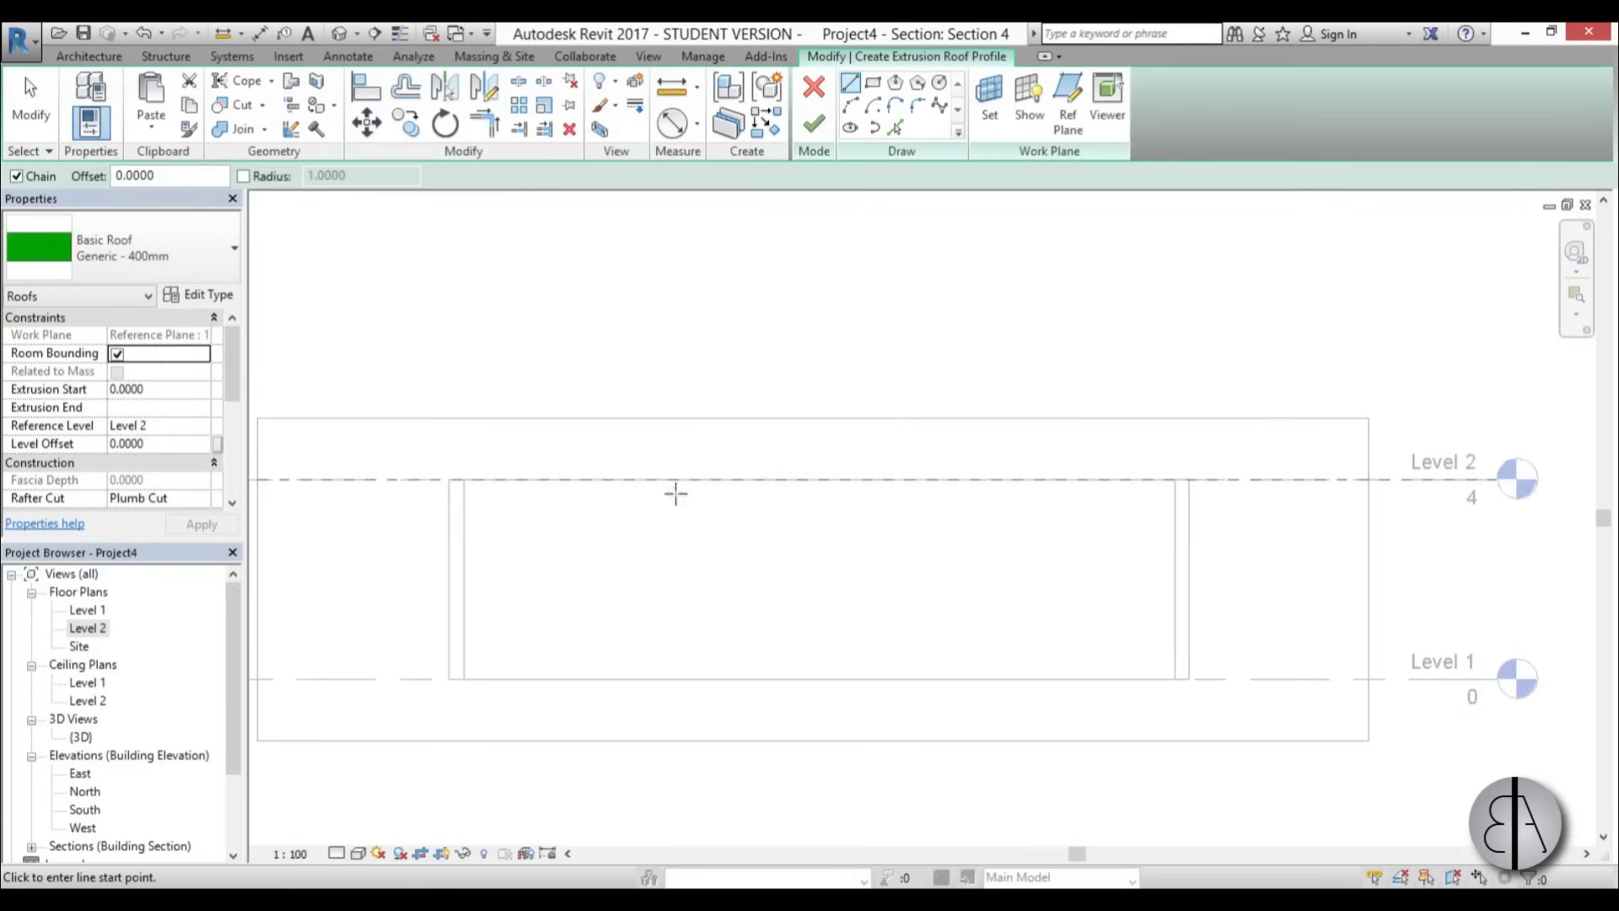
# - Sketch a horizontal guide line along Level 2 between the outer top corners of the two end walls
pyautogui.scroll(2, 523, 444)
pyautogui.click(457, 450)
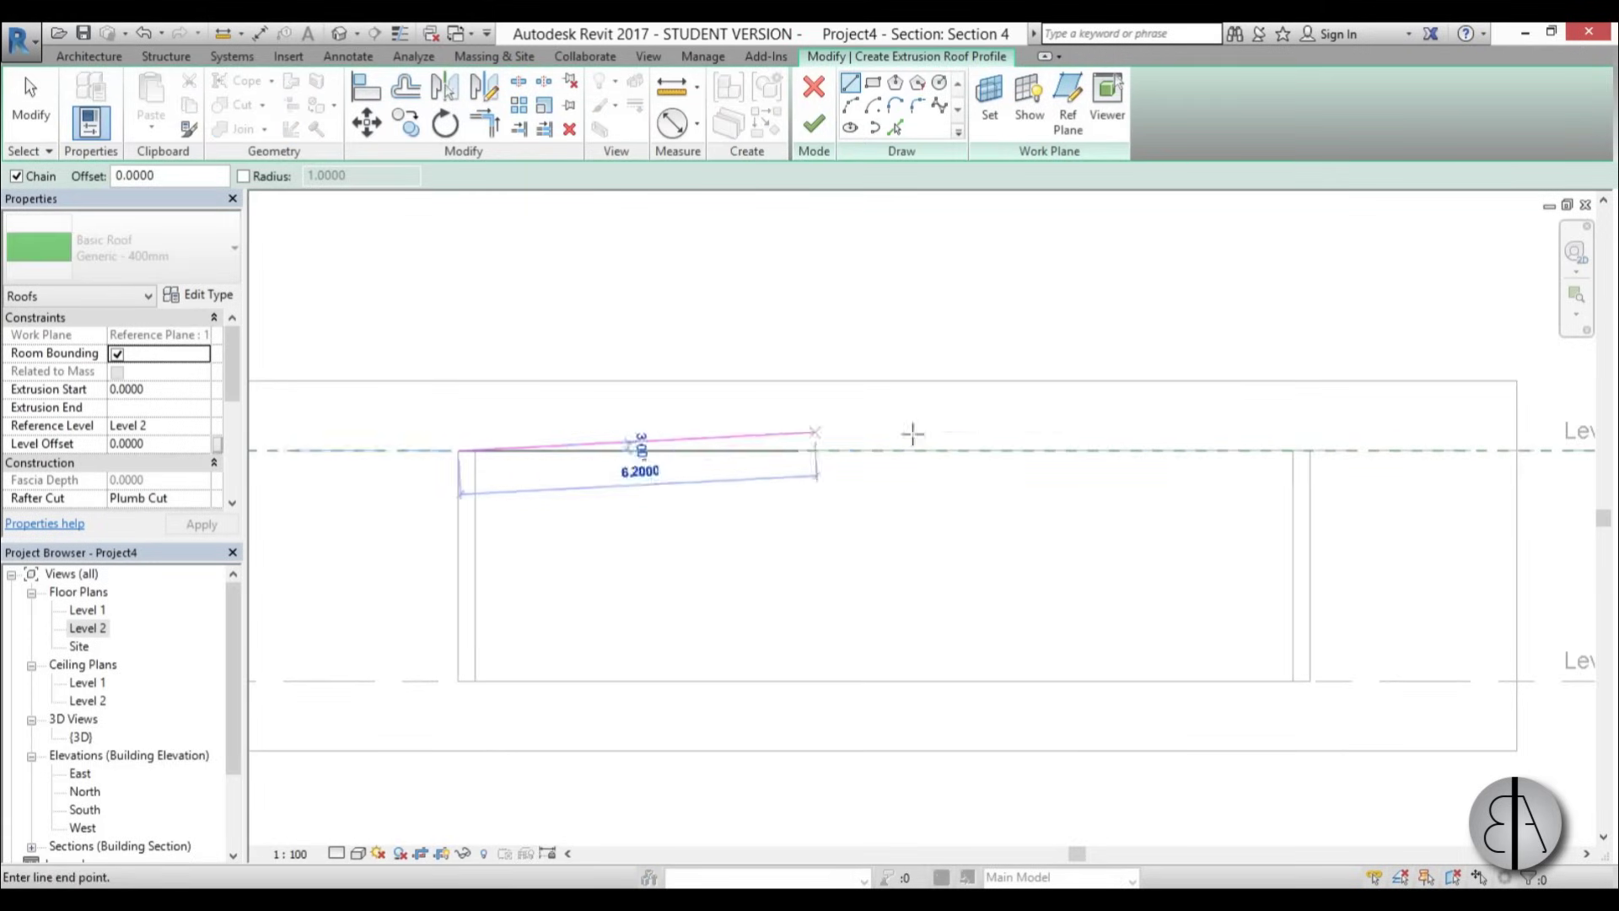
pyautogui.click(1309, 450)
pyautogui.press('Escape')
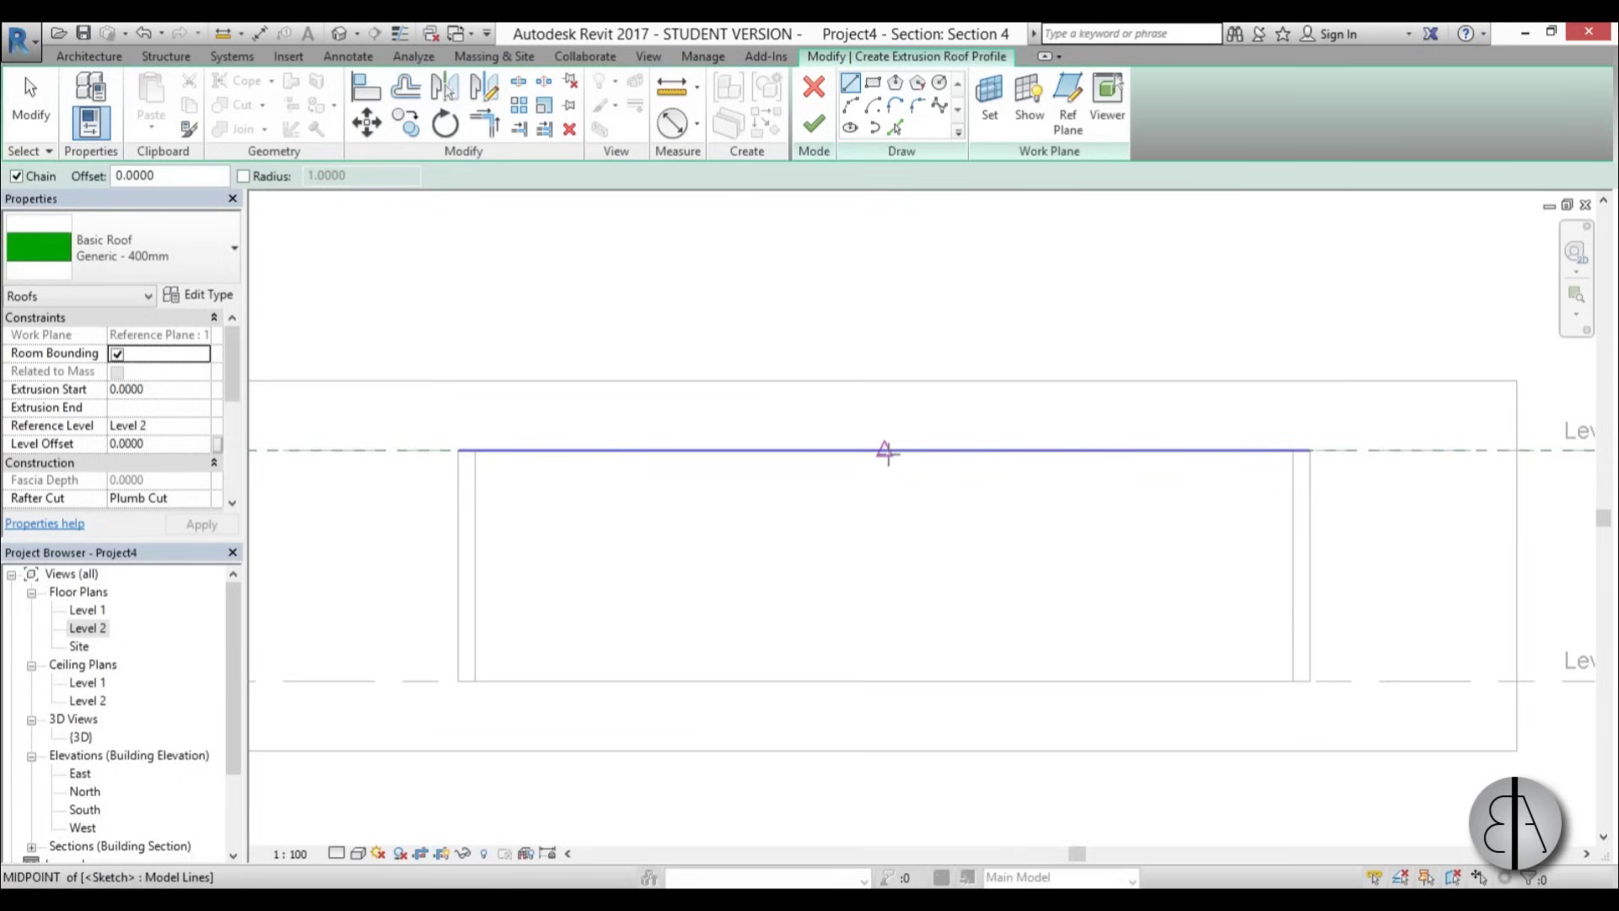
# - Draw a roof profile line about 9.7 long from the guide line's midpoint, rising outward at 9° past the left wall
pyautogui.click(886, 451)
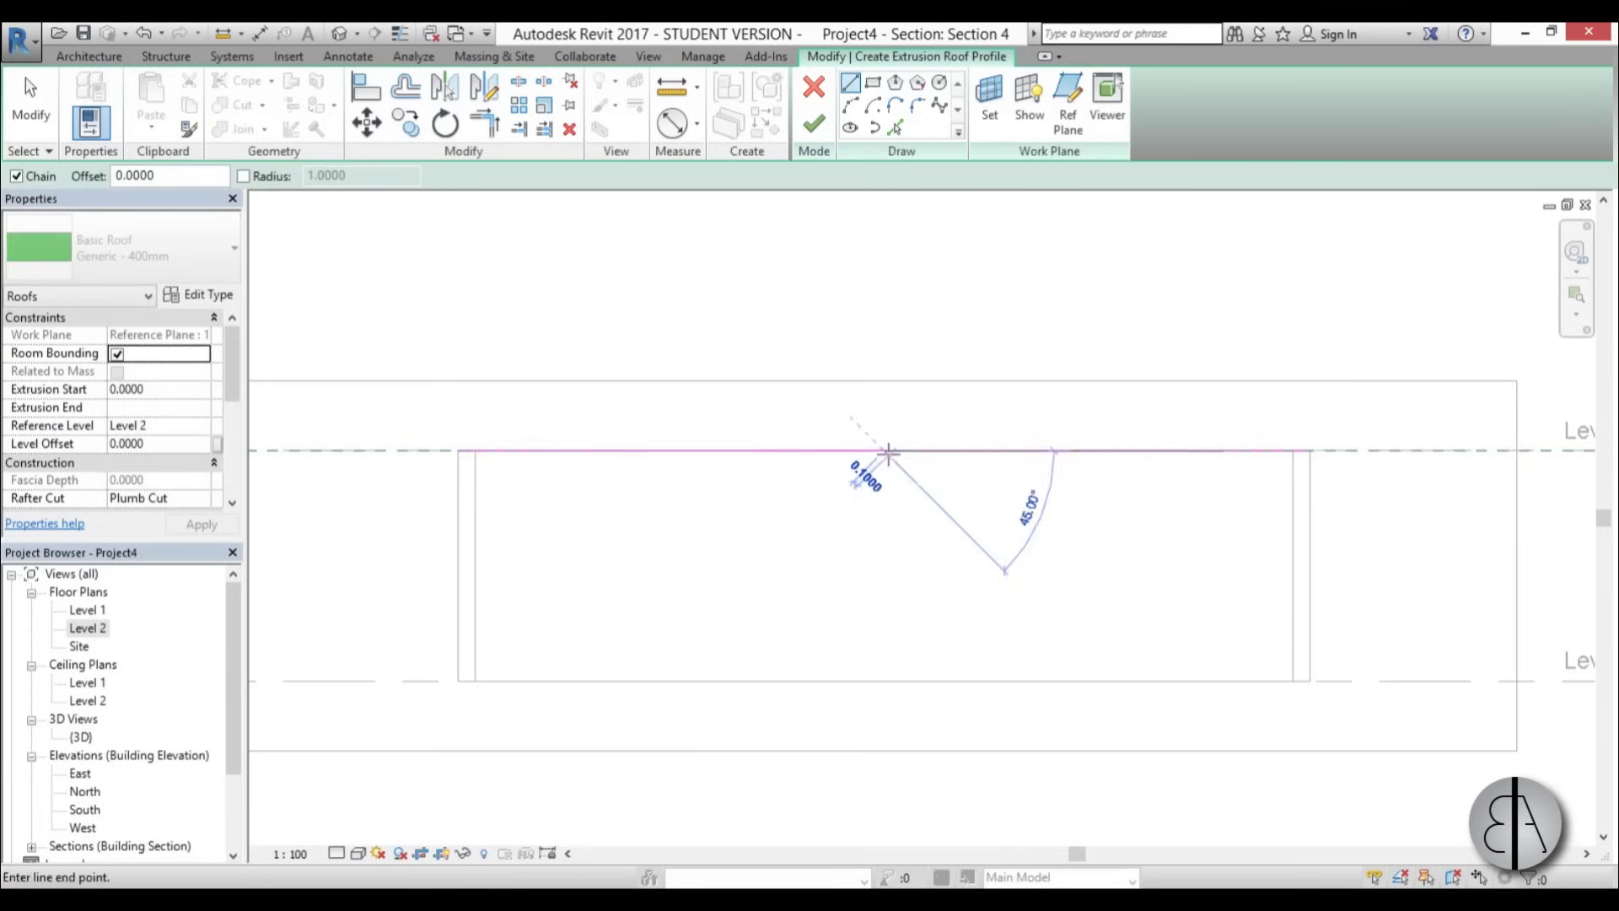
pyautogui.click(334, 365)
pyautogui.press('Escape')
pyautogui.press('Escape')
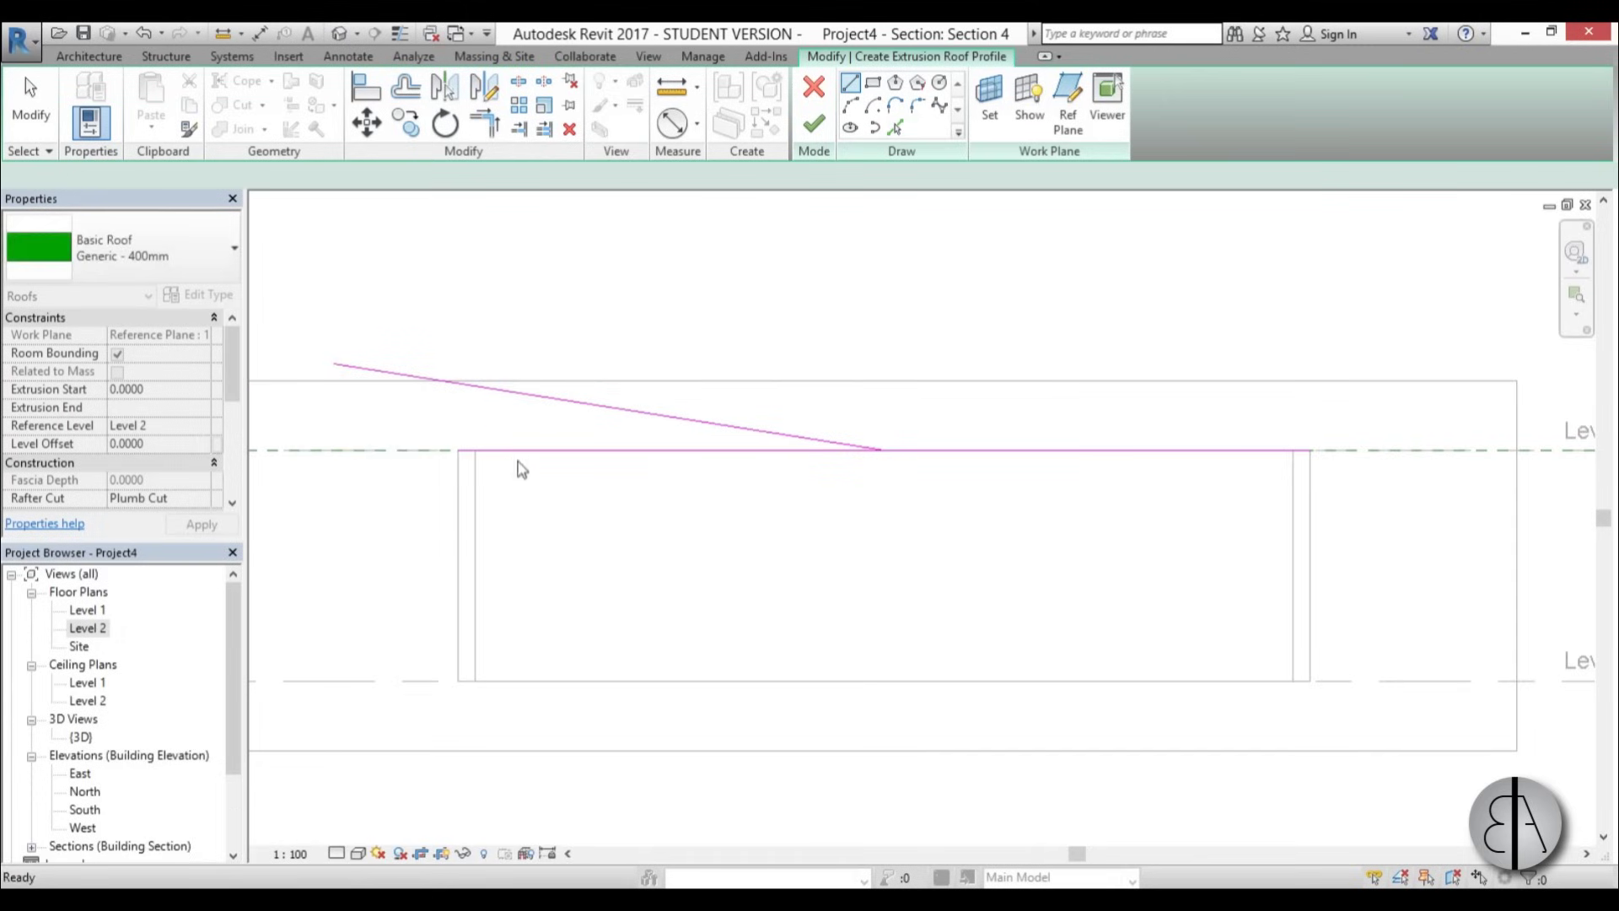
# - Mirror the sloped profile line about a vertical axis drawn through the guide line's midpoint, keeping the original, to form a V
pyautogui.click(613, 410)
pyautogui.press('d')
pyautogui.press('m')
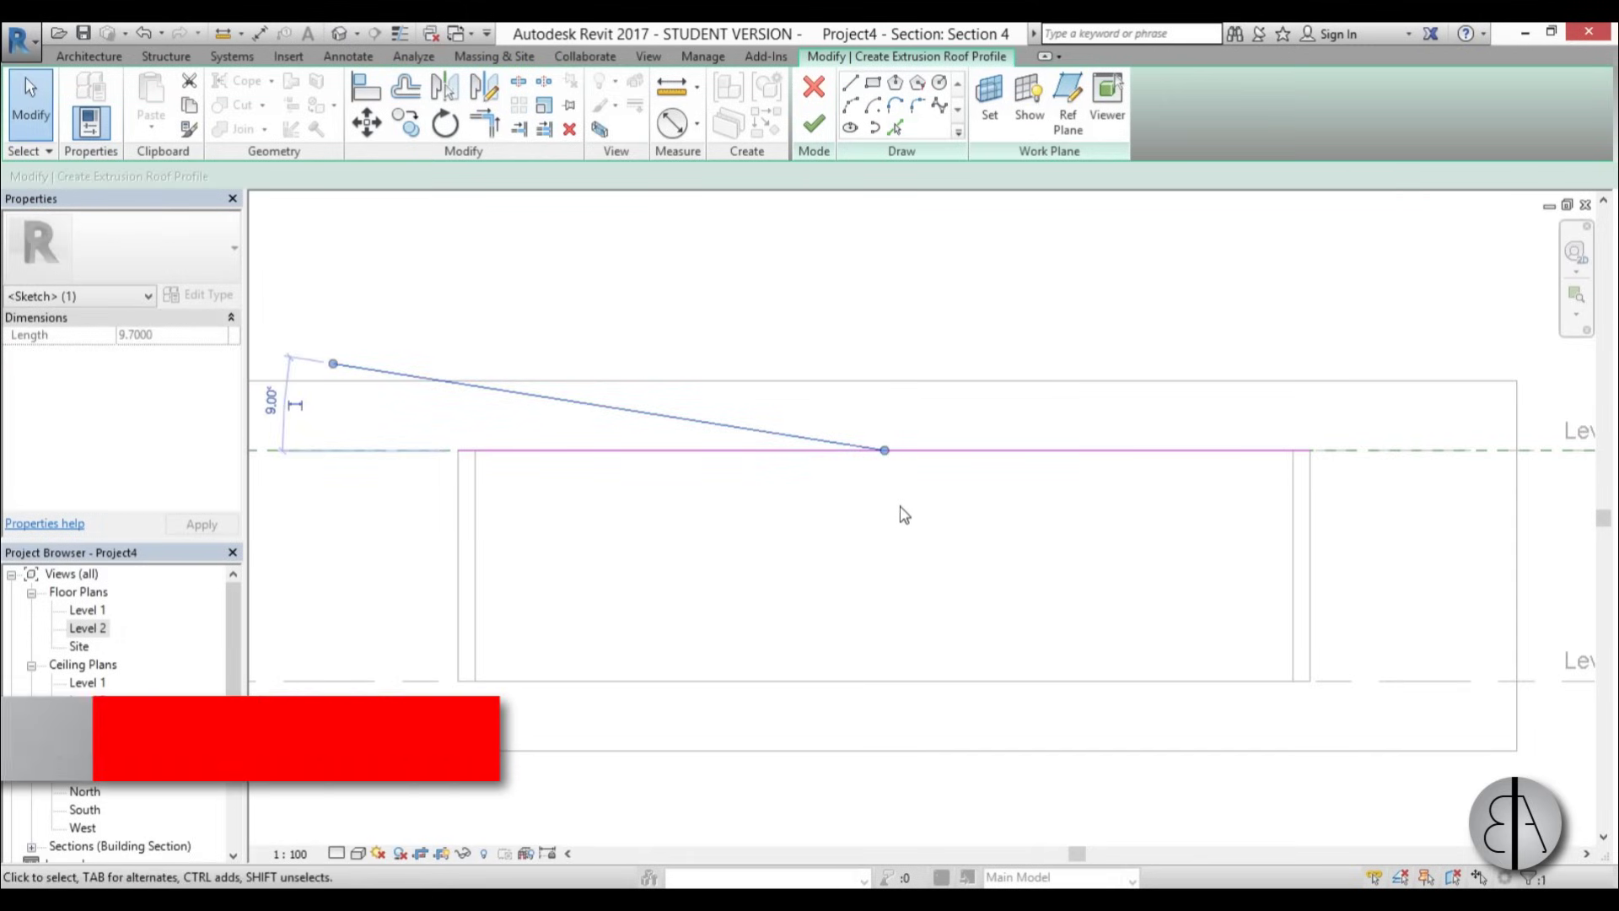
pyautogui.click(884, 450)
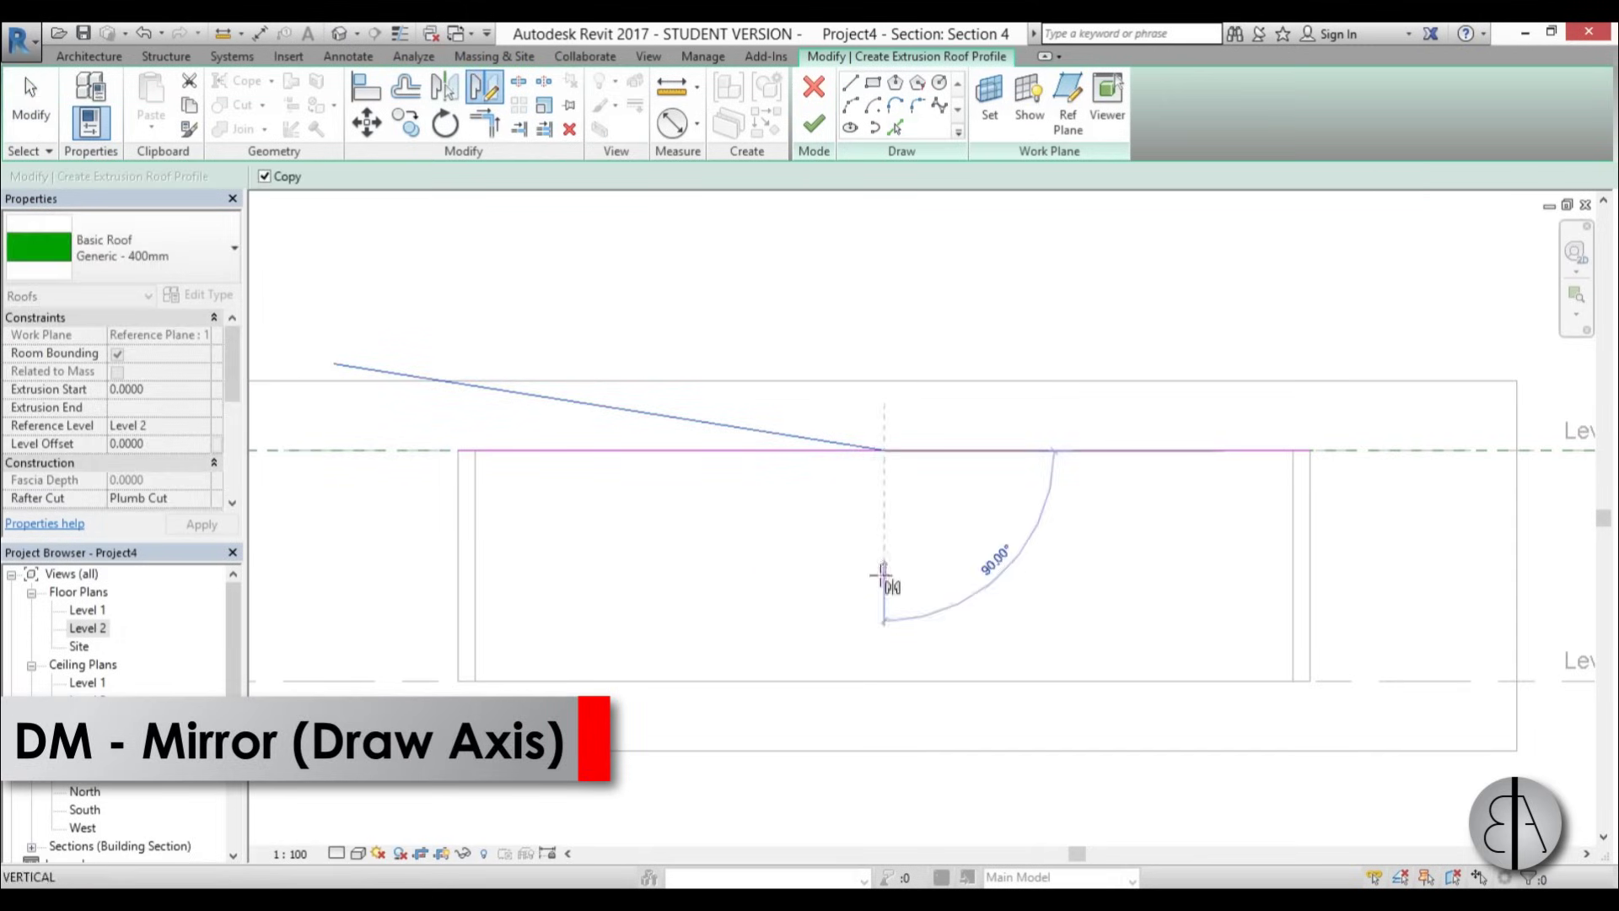
pyautogui.click(881, 583)
pyautogui.press('Escape')
# - Delete the horizontal guide line and finish the V-shaped extrusion roof profile
pyautogui.click(994, 450)
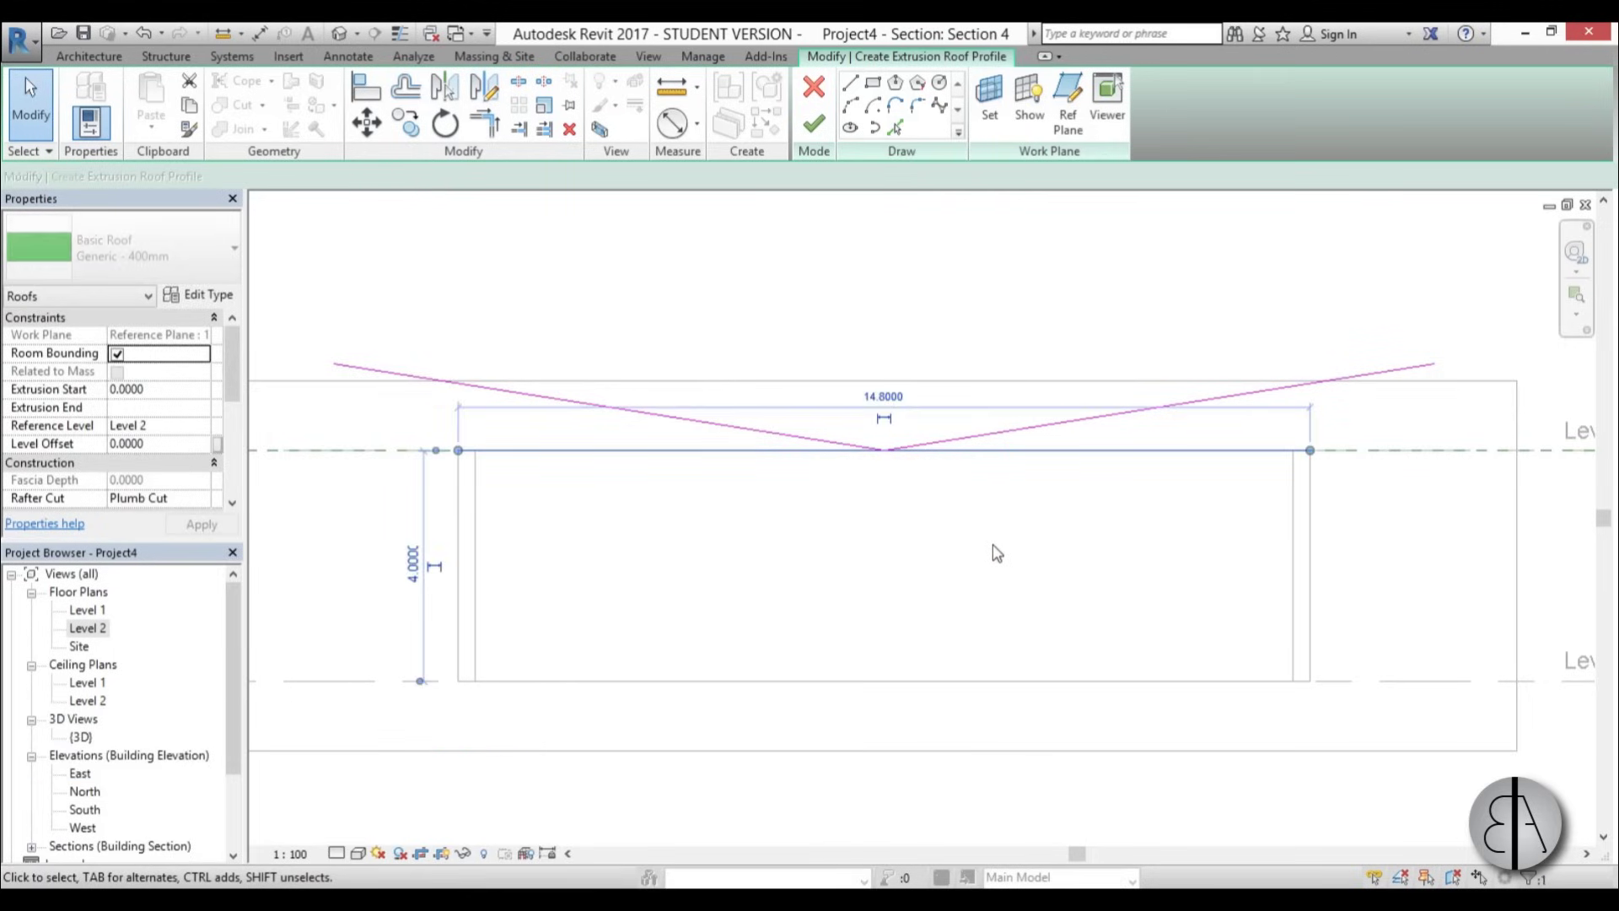
pyautogui.click(1008, 542)
pyautogui.click(815, 125)
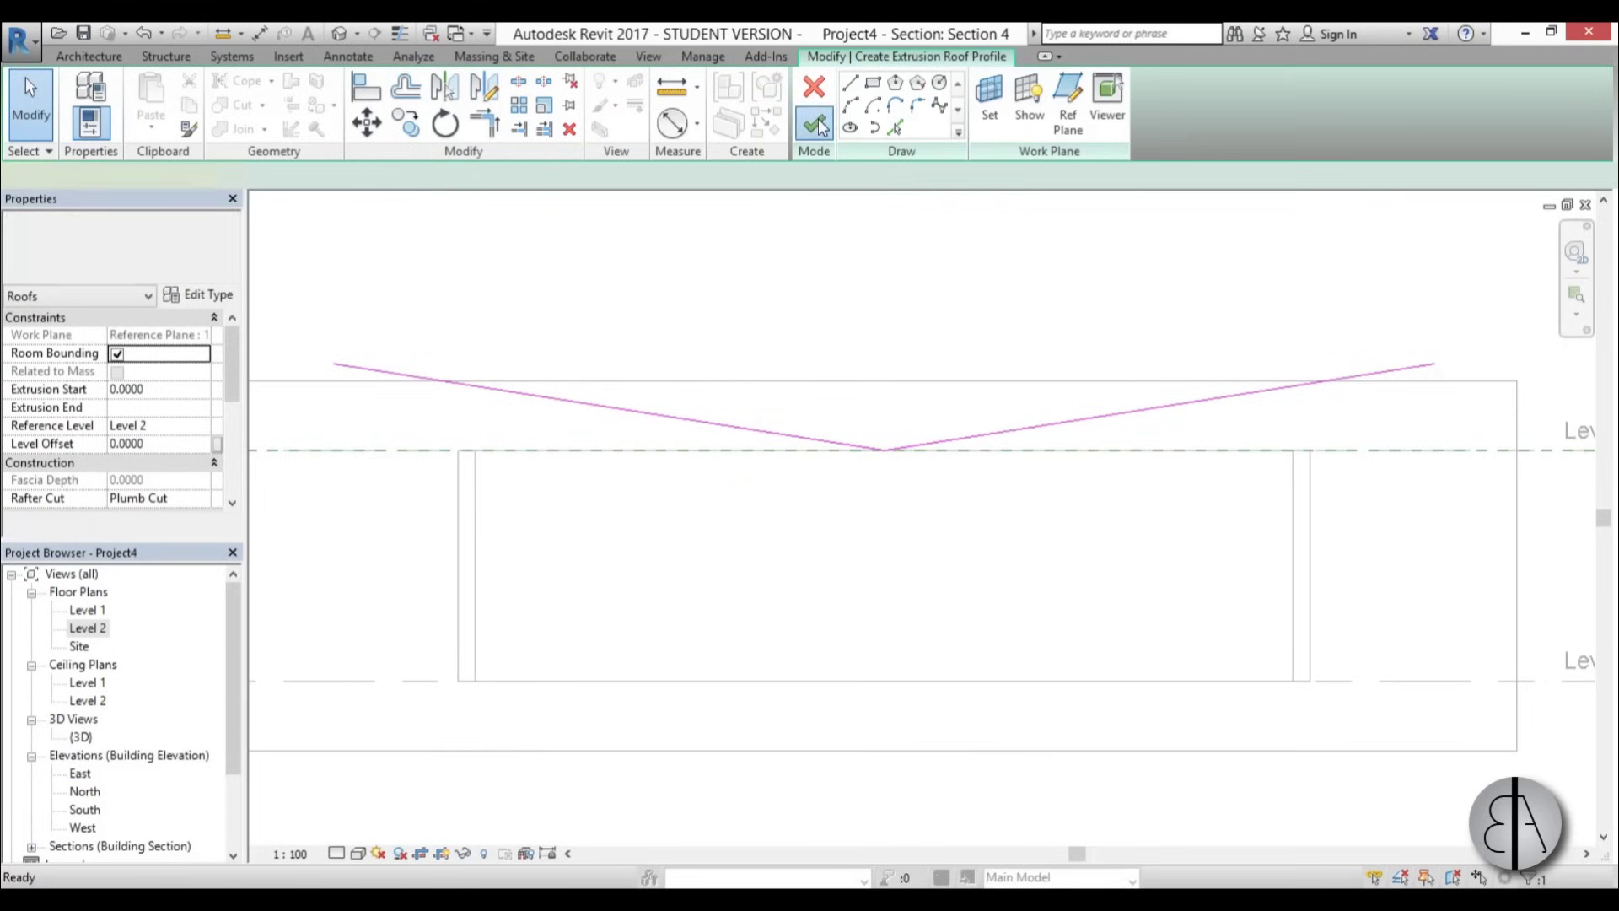
# - In the 3D view, set the butterfly roof's extrusion end to -5 and extrusion start to 5, and apply the values
pyautogui.doubleClick(75, 737)
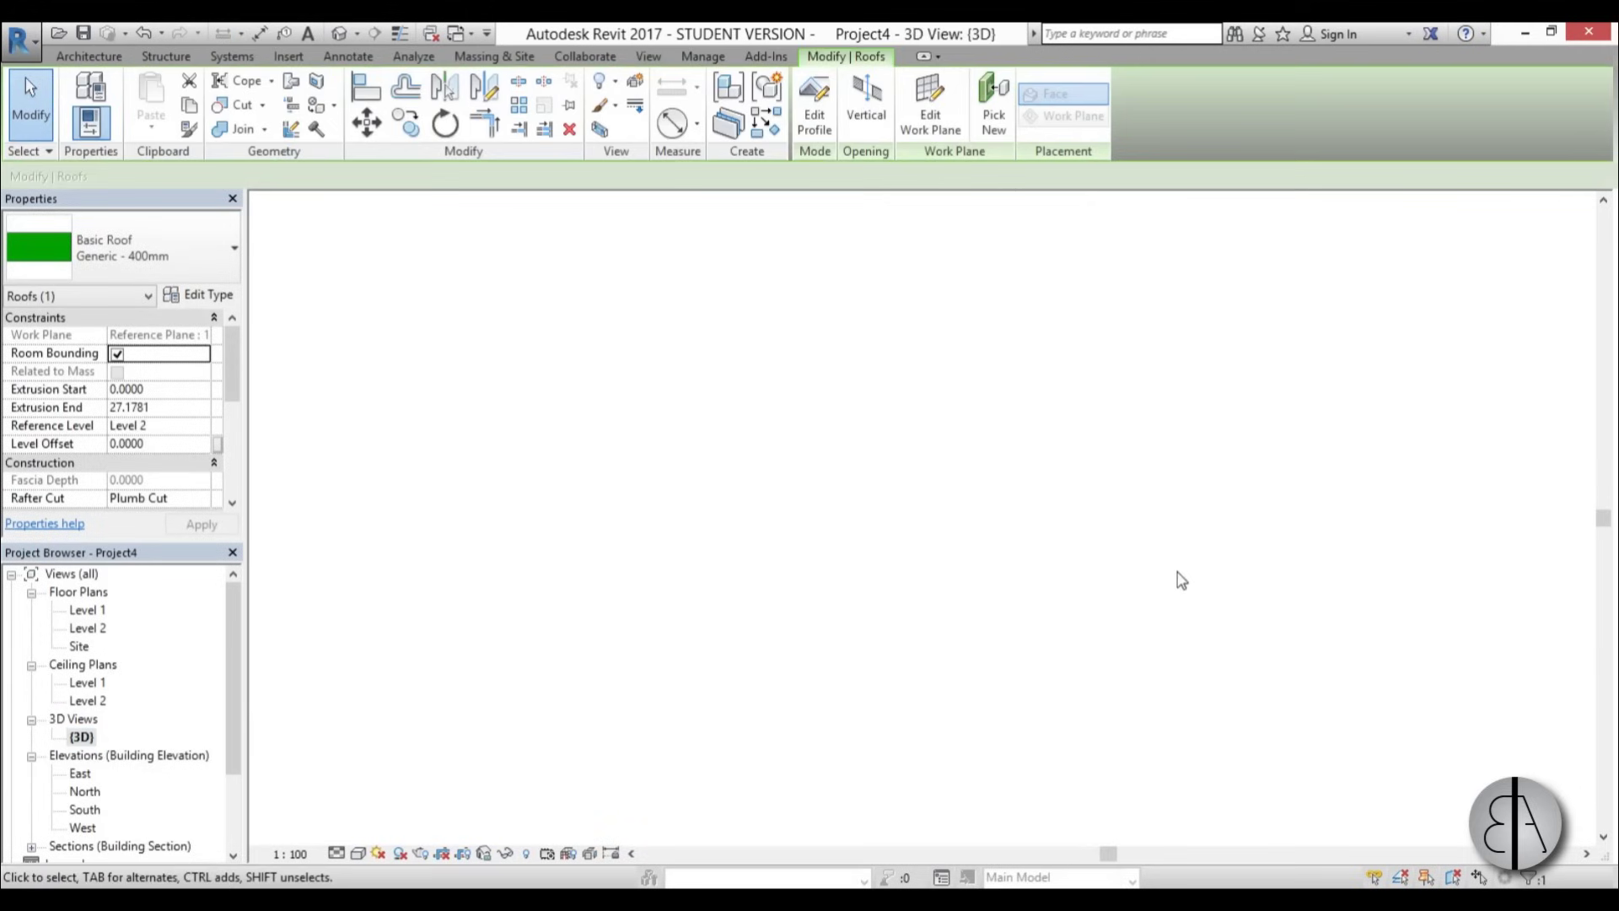
pyautogui.moveTo(919, 586); pyautogui.dragTo(915, 652, button='middle')
pyautogui.scroll(-1, 915, 652)
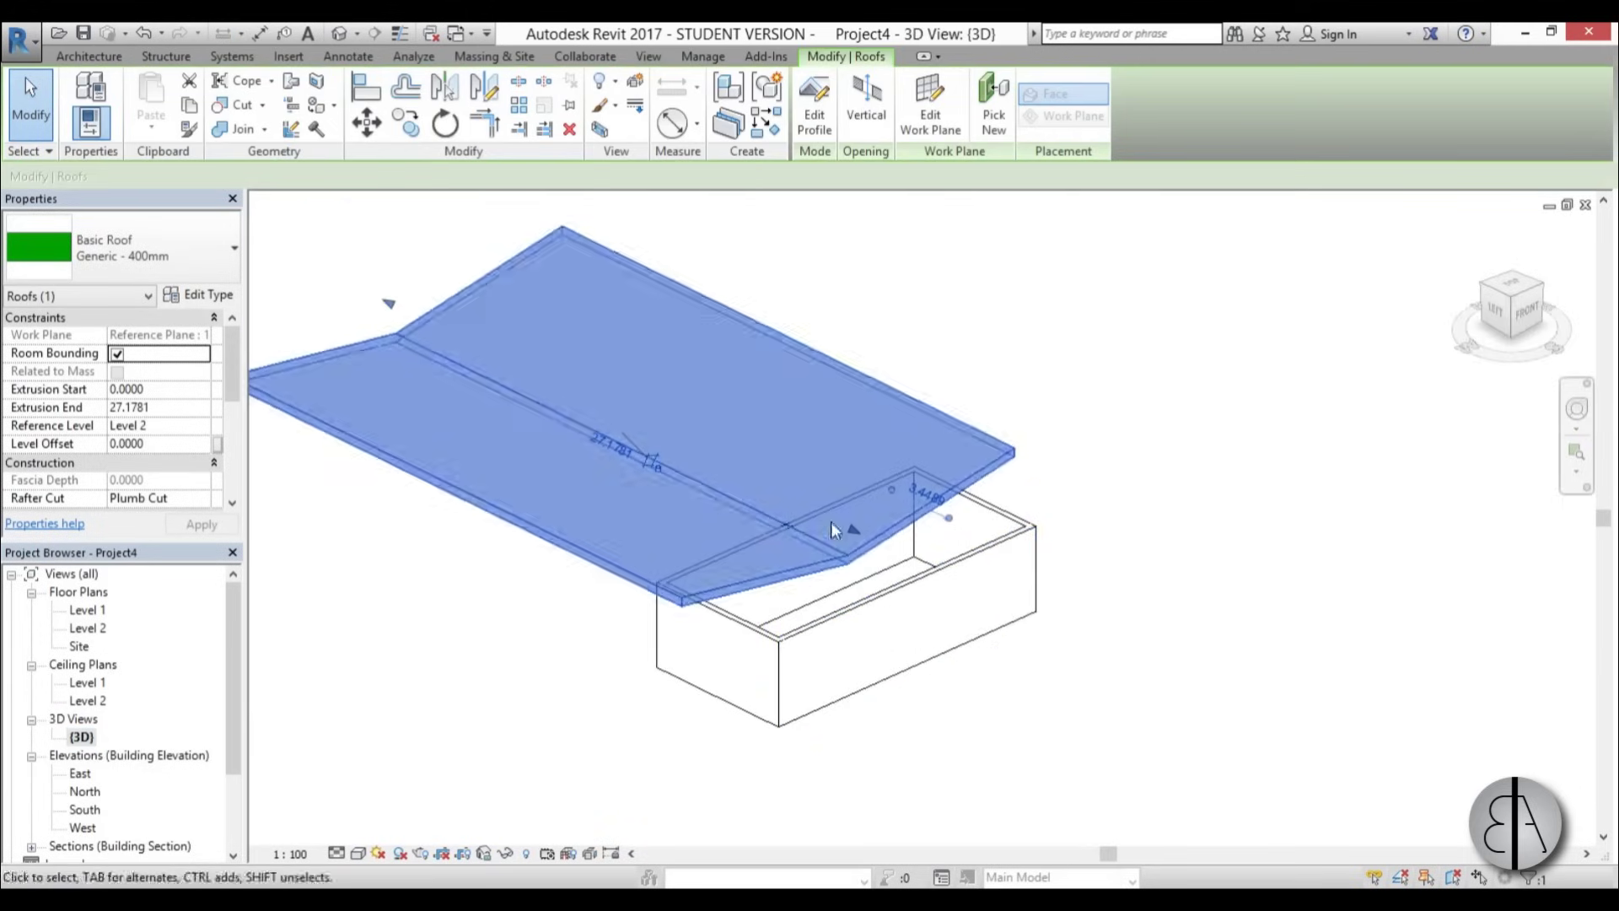
pyautogui.click(163, 407)
pyautogui.write('-5')
pyautogui.hotkey('shift', 'Tab')
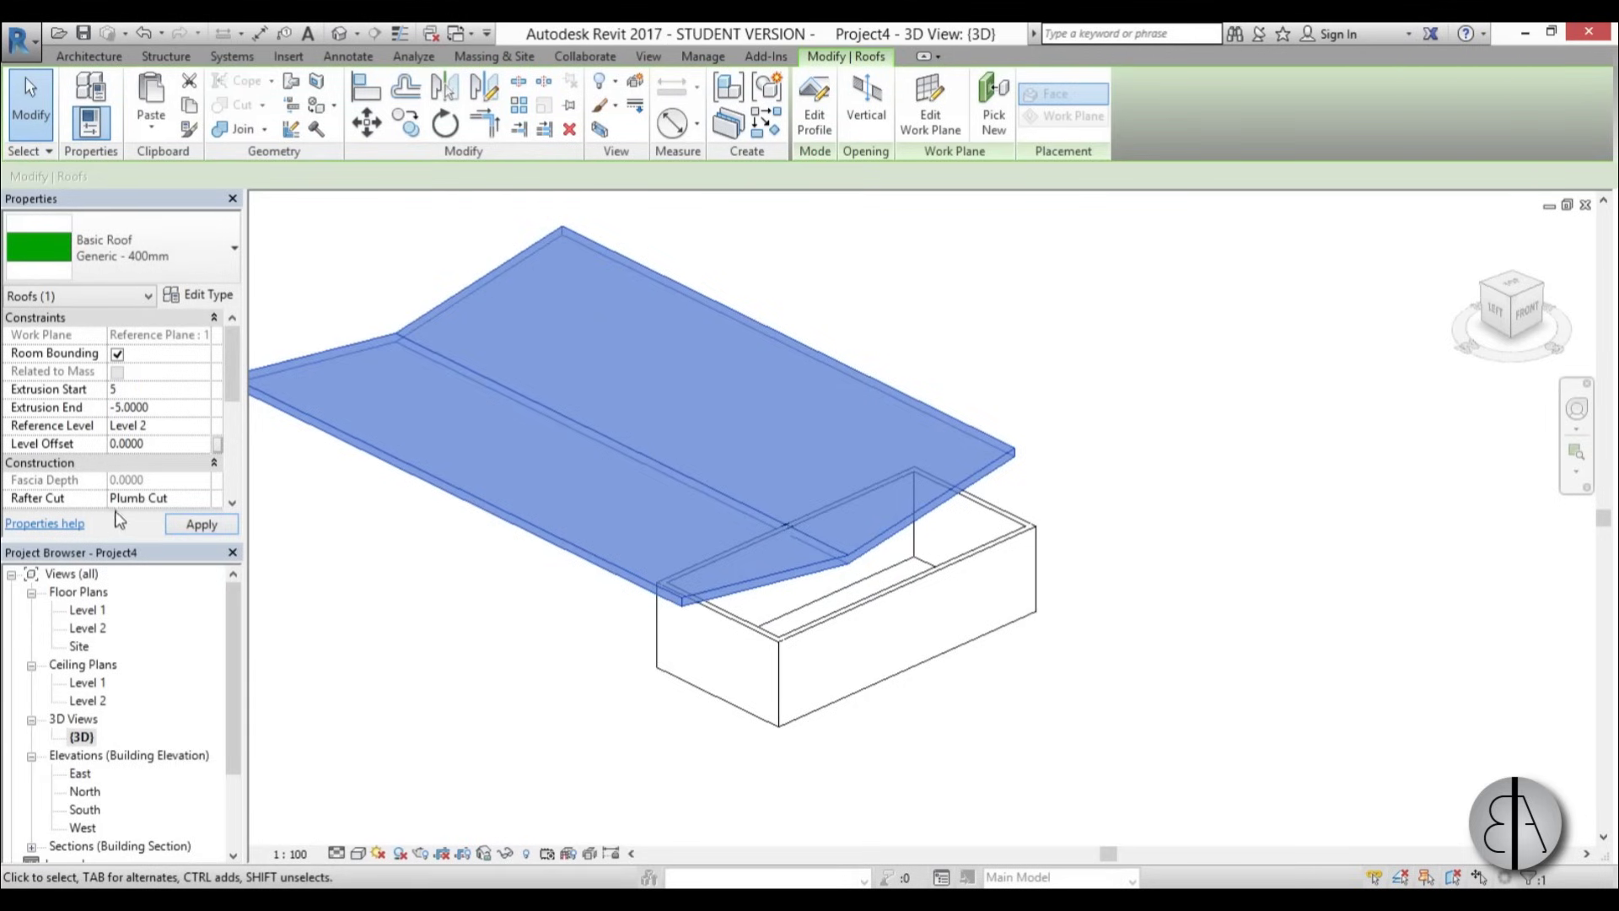
pyautogui.click(206, 524)
# - Pull both ends of the butterfly roof inward to shorten its extrusion to about 8.9, reducing the overhang beyond the long walls
pyautogui.scroll(3, 1109, 593)
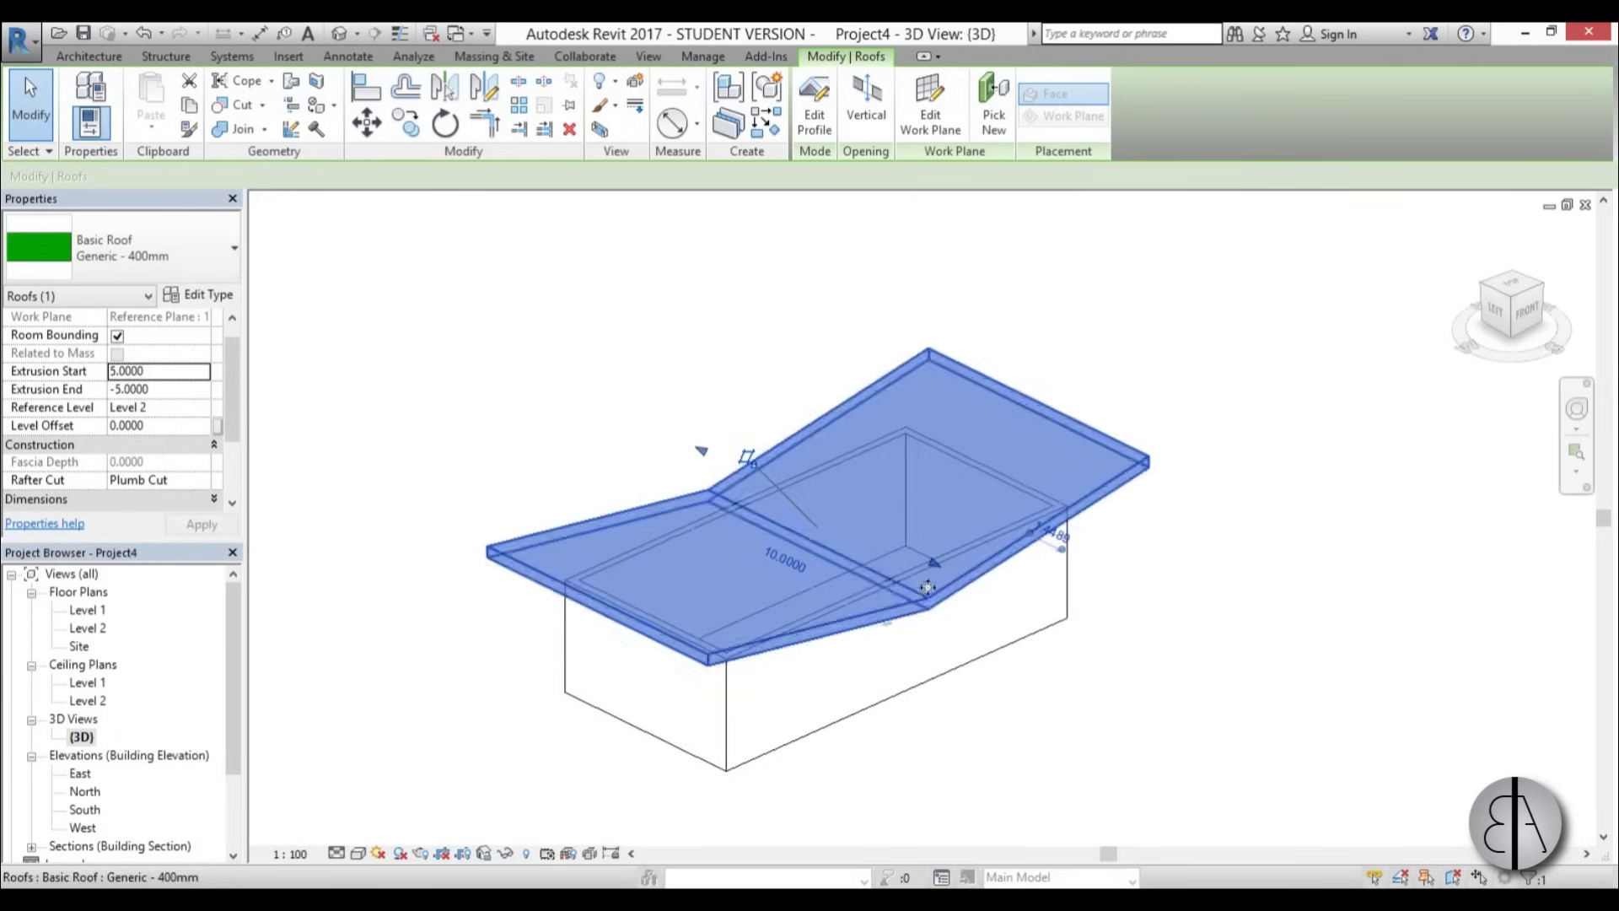
pyautogui.moveTo(935, 558); pyautogui.dragTo(888, 543)
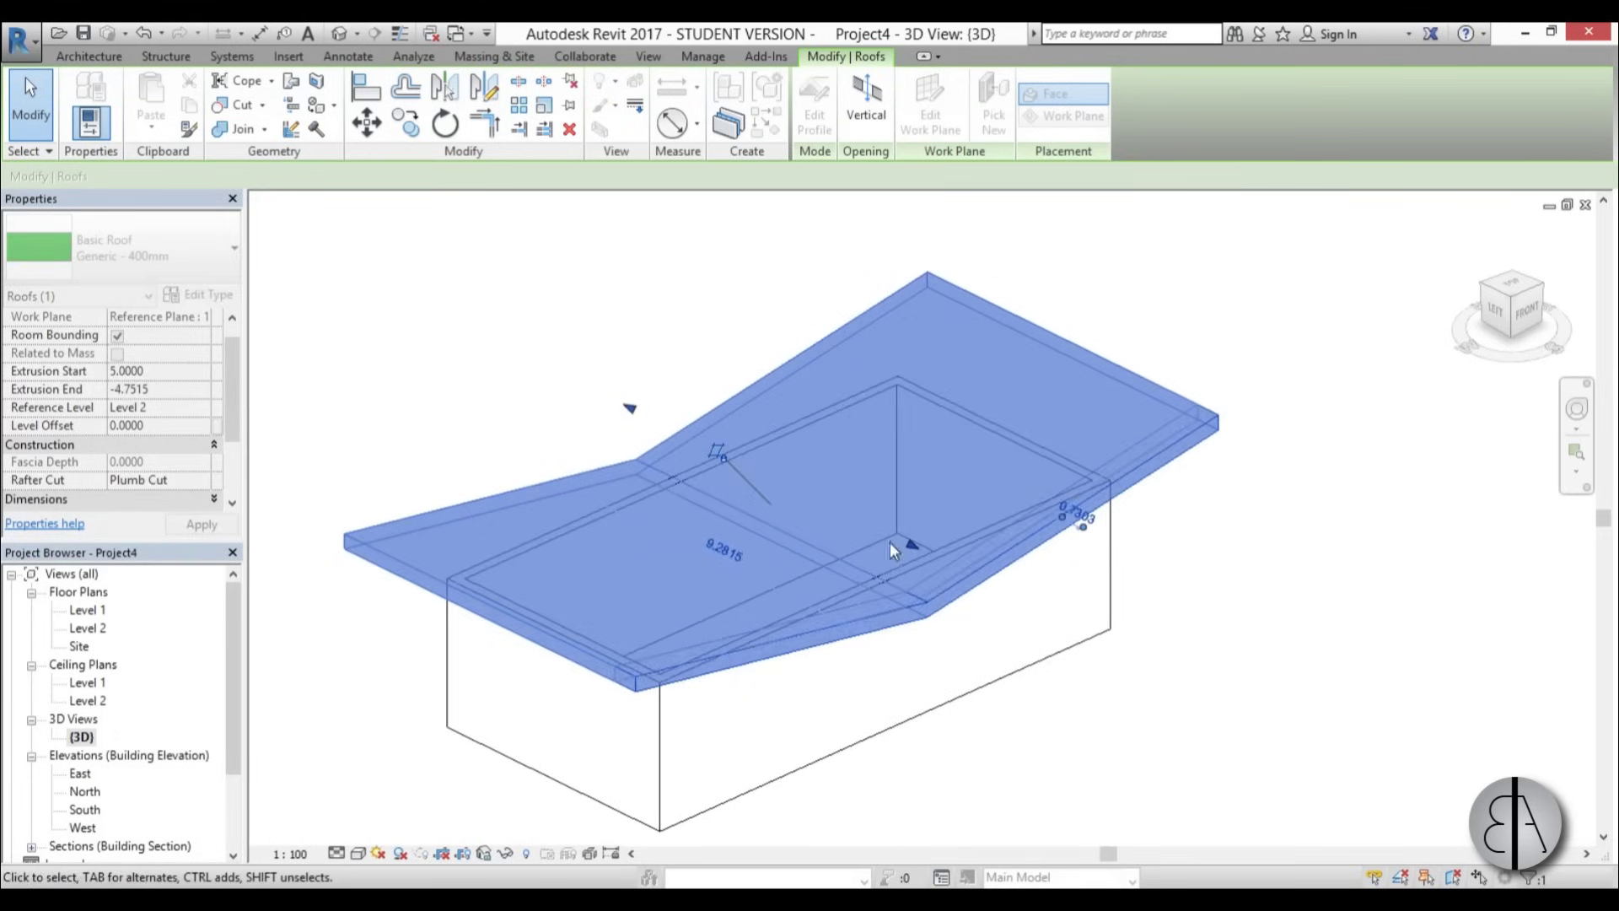
pyautogui.moveTo(631, 409); pyautogui.dragTo(665, 416)
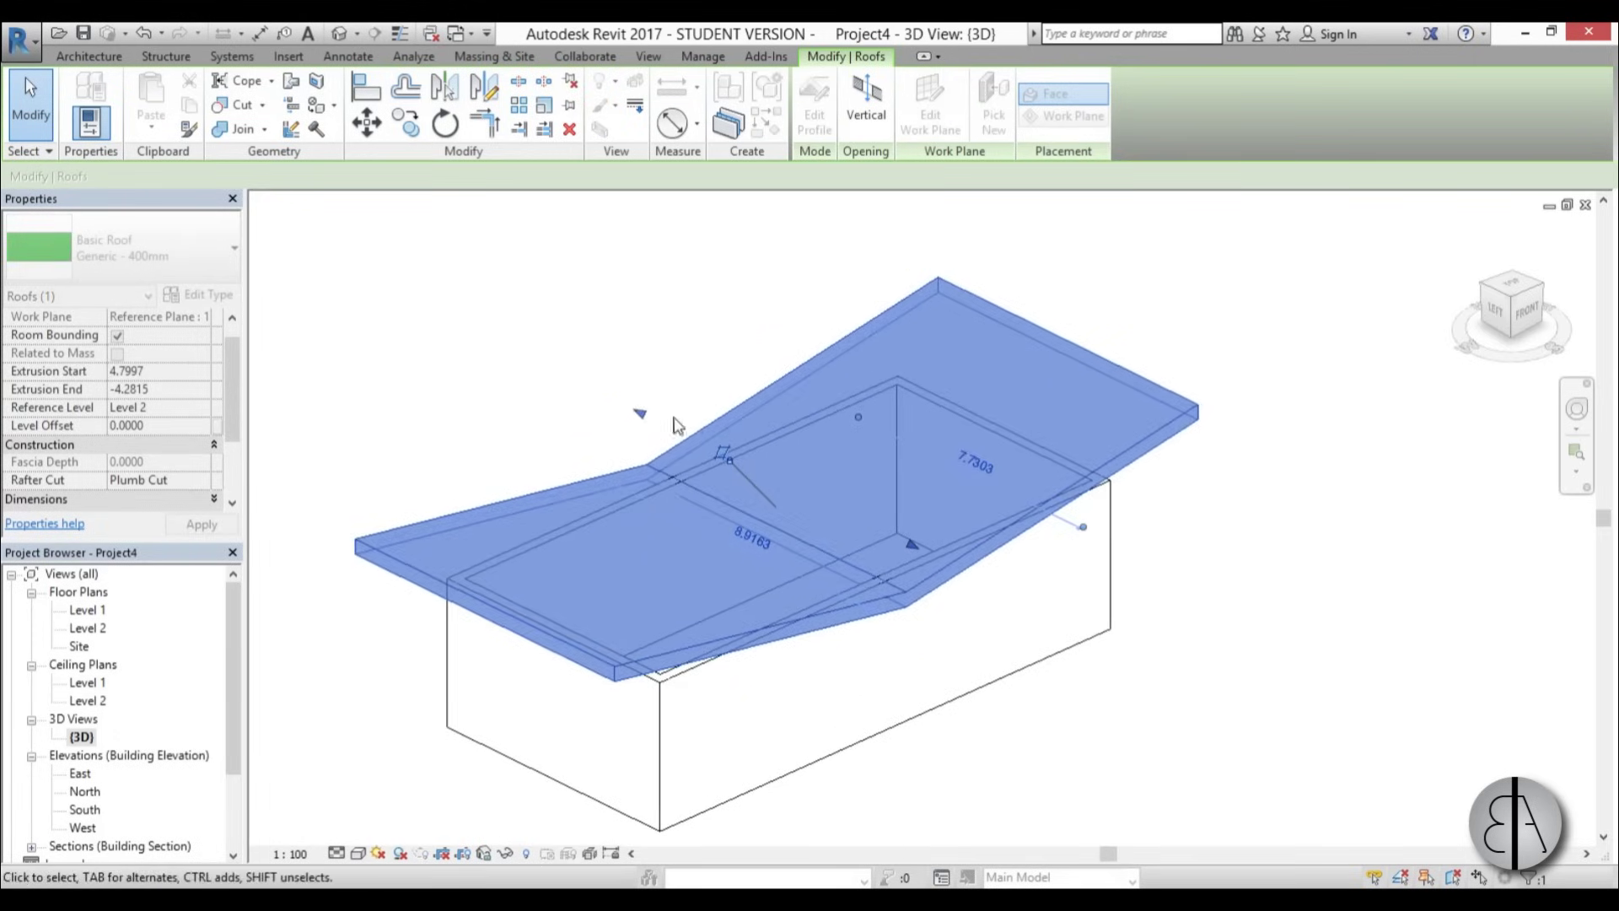
pyautogui.press('Escape')
# - Select the chain of four walls under the butterfly roof and attach their tops to it
pyautogui.keyDown('shift'); pyautogui.moveTo(1037, 792); pyautogui.dragTo(1000, 662, button='middle'); pyautogui.keyUp('shift')
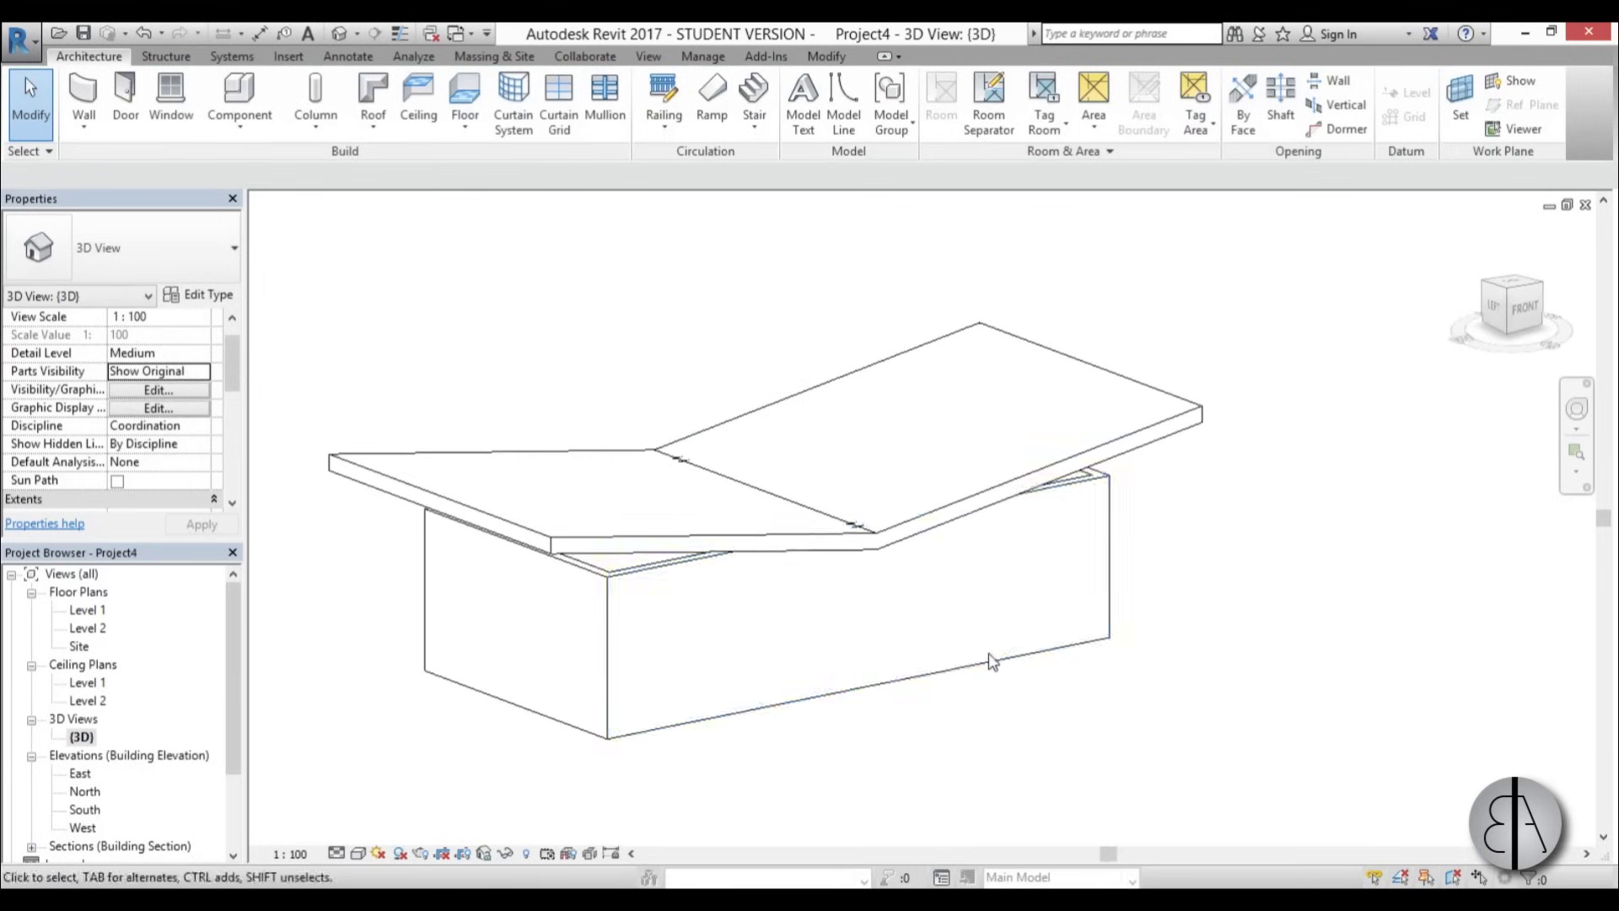
pyautogui.press('Tab')
pyautogui.click(1000, 662)
pyautogui.click(963, 123)
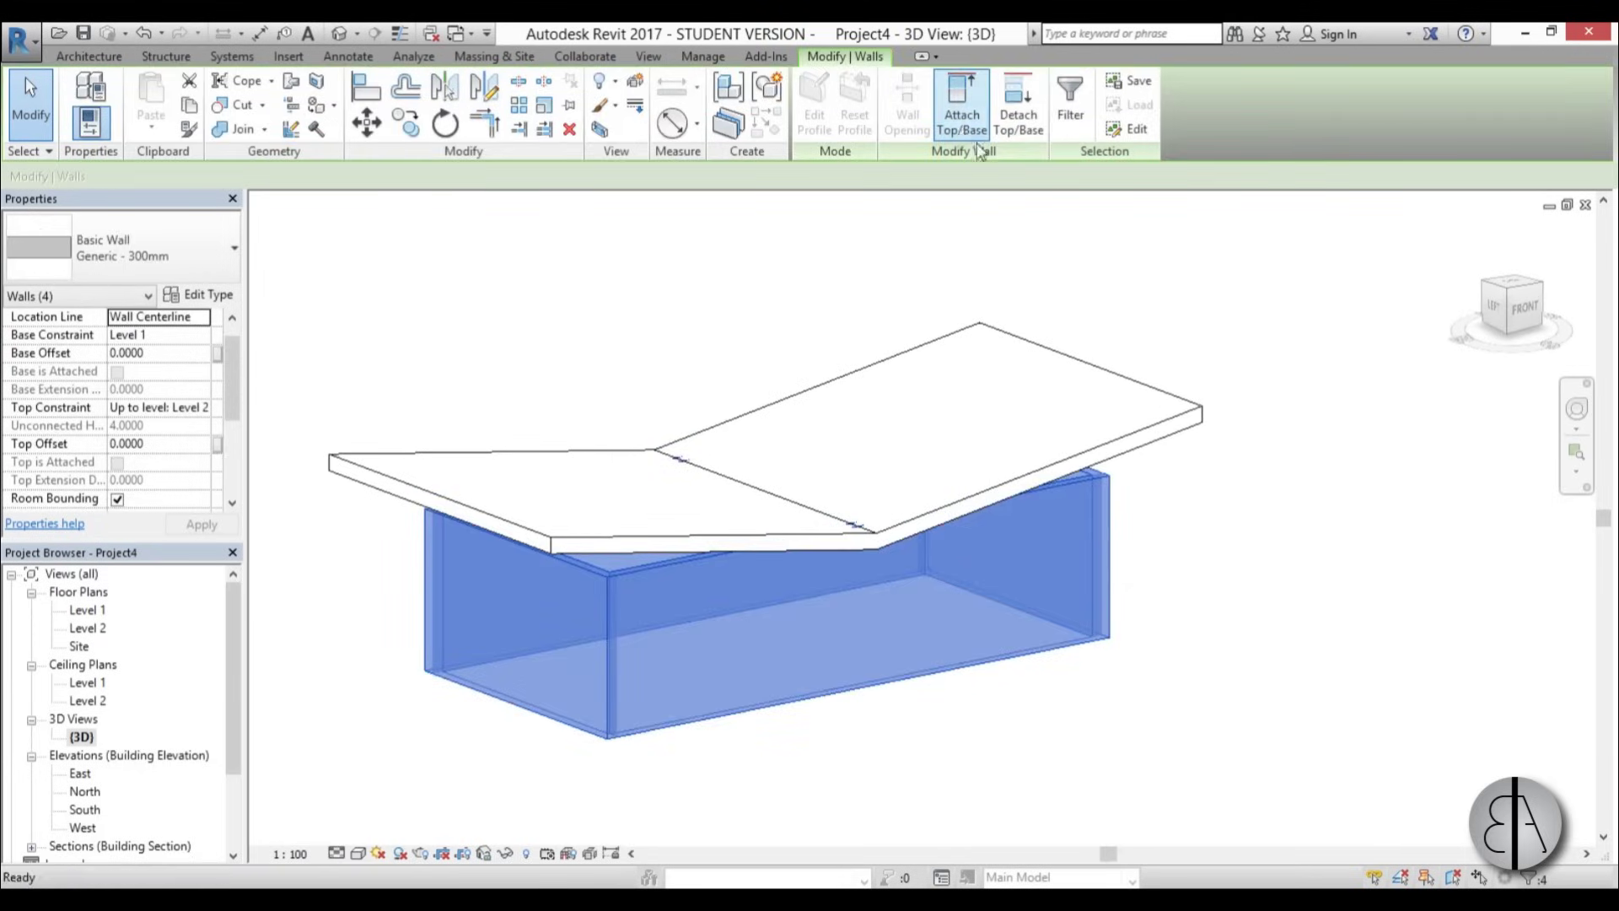
pyautogui.click(1168, 434)
pyautogui.click(796, 310)
pyautogui.keyDown('shift'); pyautogui.moveTo(1032, 481); pyautogui.dragTo(1034, 589, button='middle'); pyautogui.keyUp('shift')
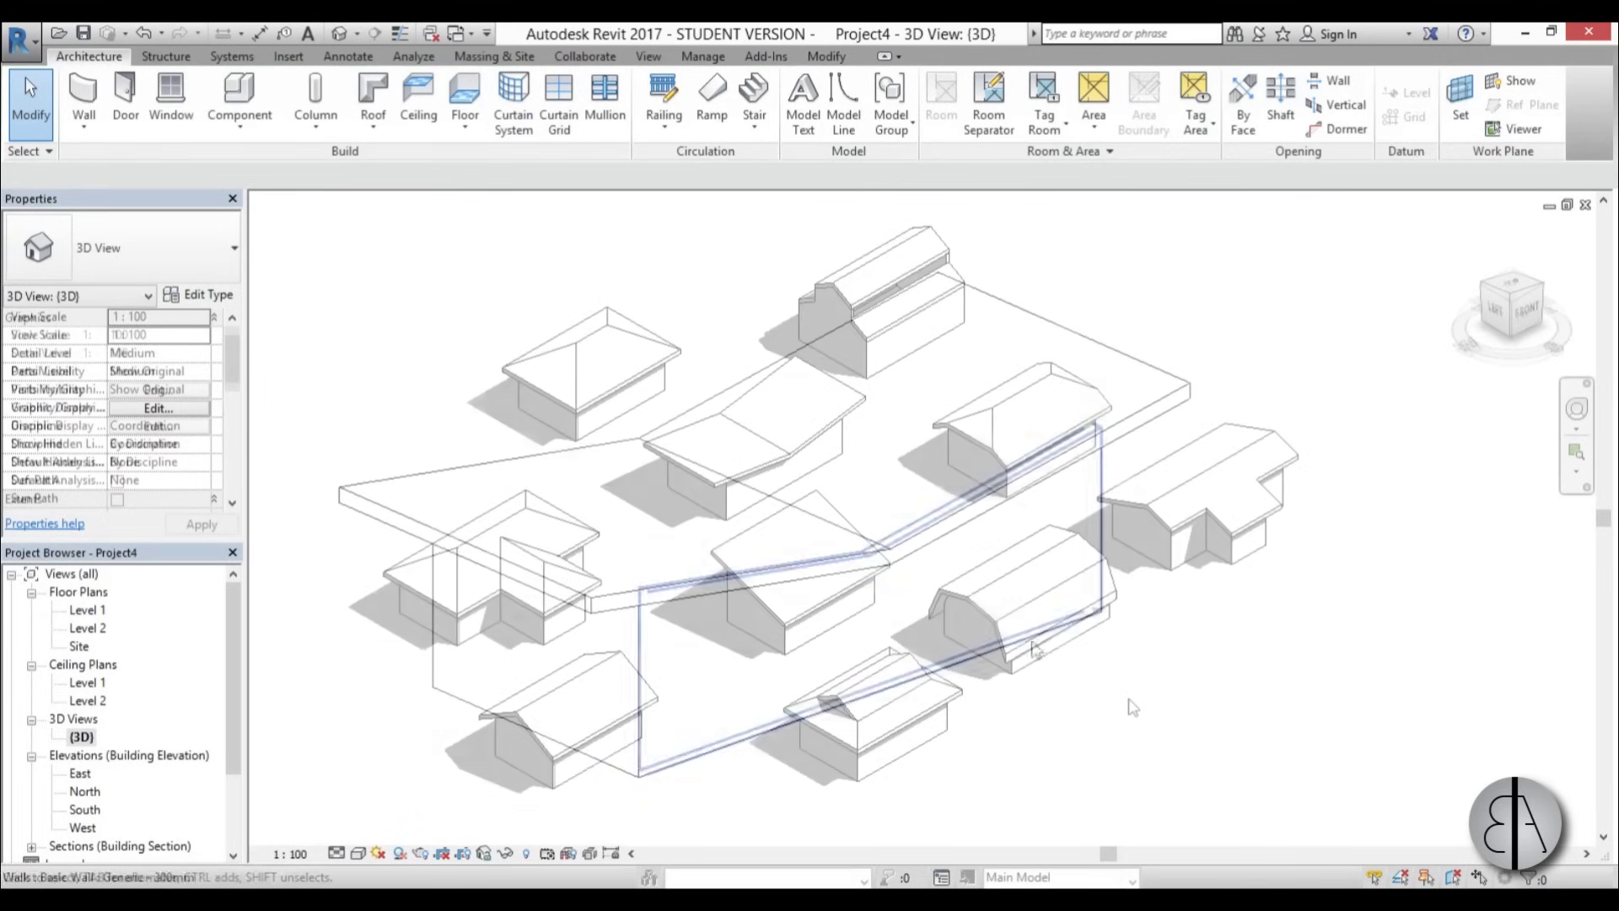